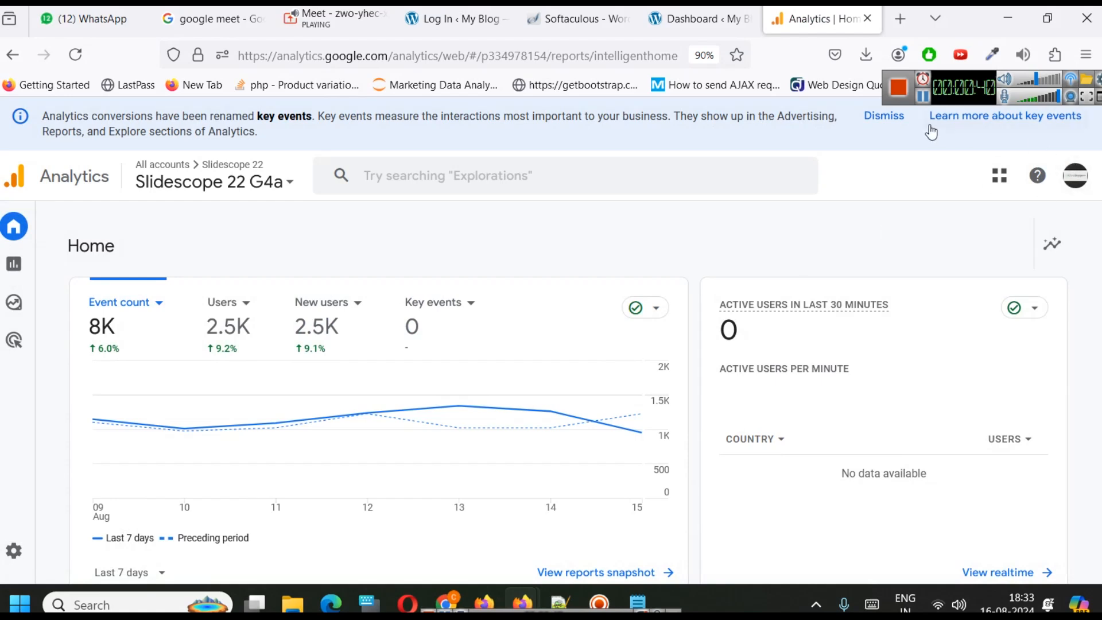
Dismiss the key events notice and set the Home overview chart's date range to Last 30 days.
left_click(884, 115)
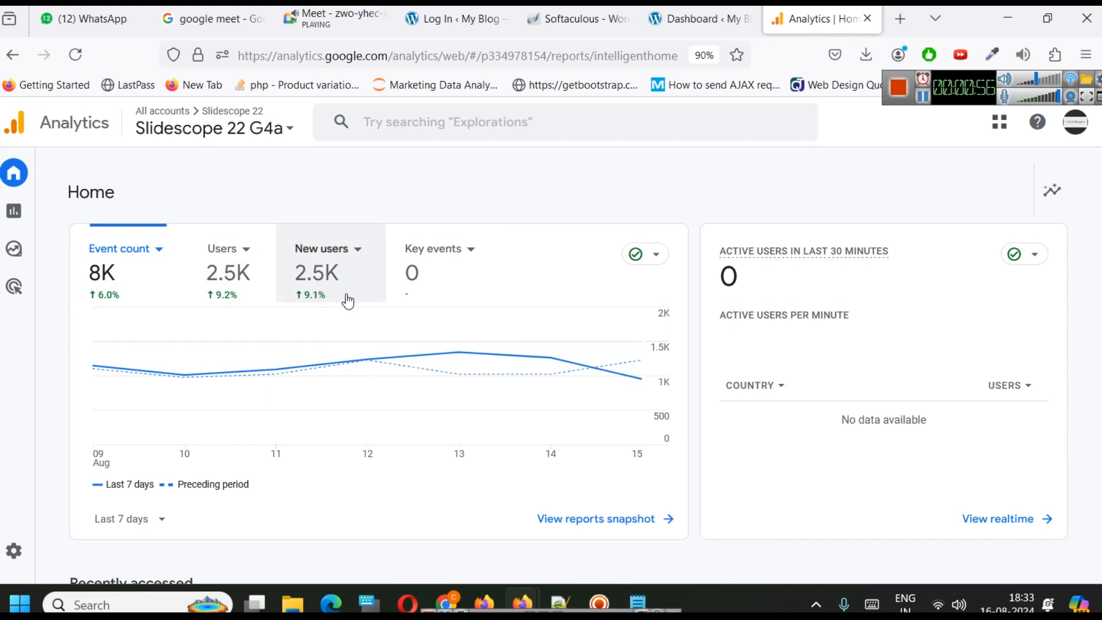
left_click(132, 524)
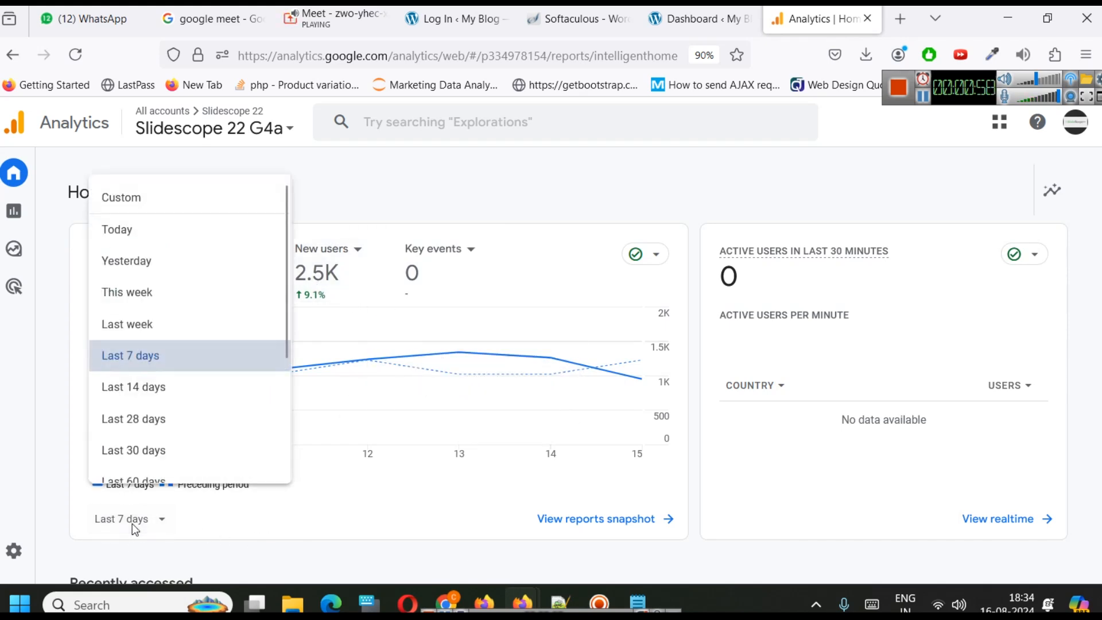
left_click(164, 450)
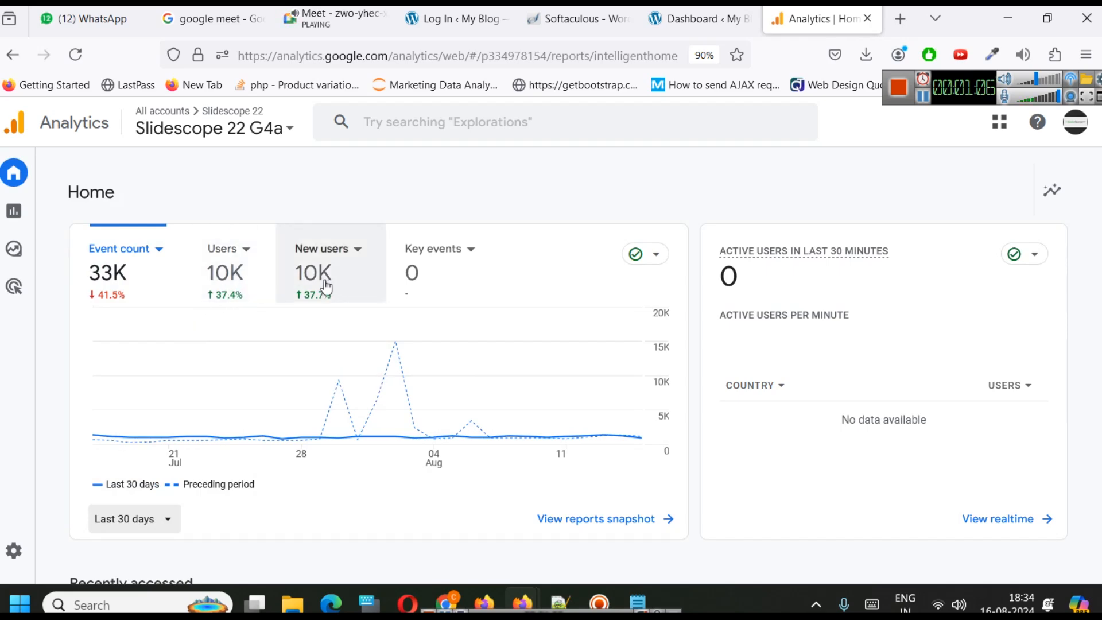
Examine the suggested Home cards for sessions by channel, views by page title and users by country.
scroll(378, 339, "down", 8)
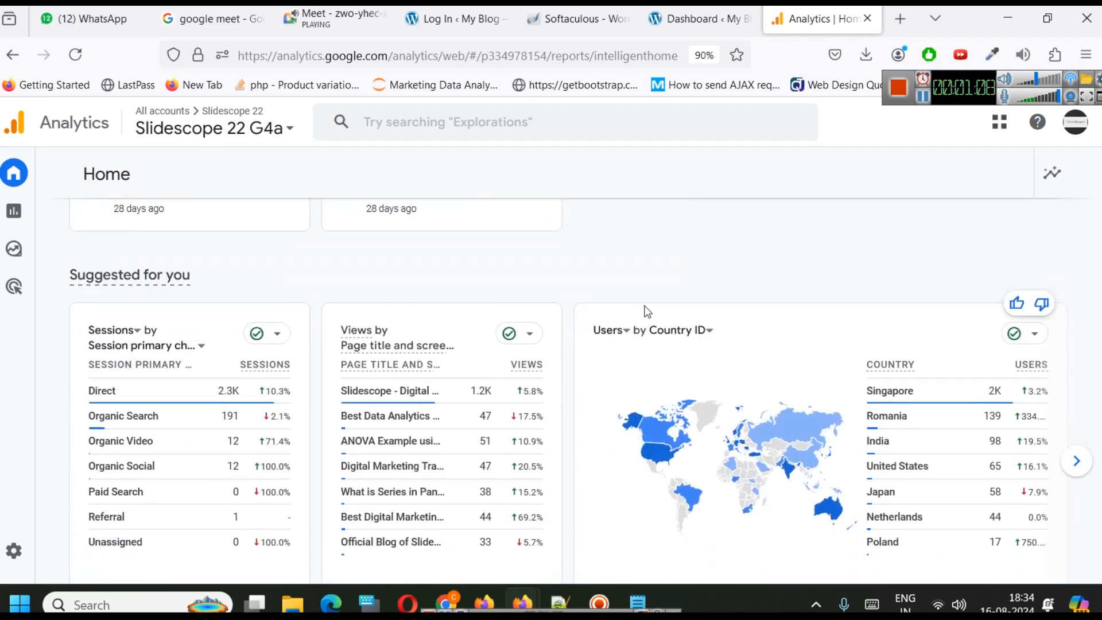
scroll(603, 495, "down", 1)
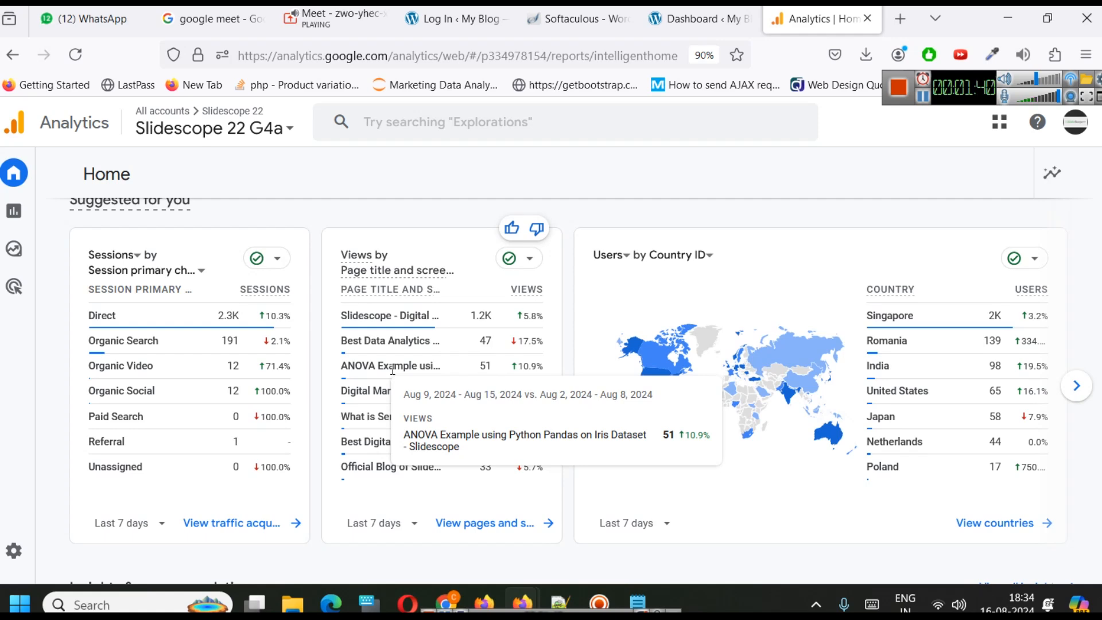
scroll(435, 342, "down", 4)
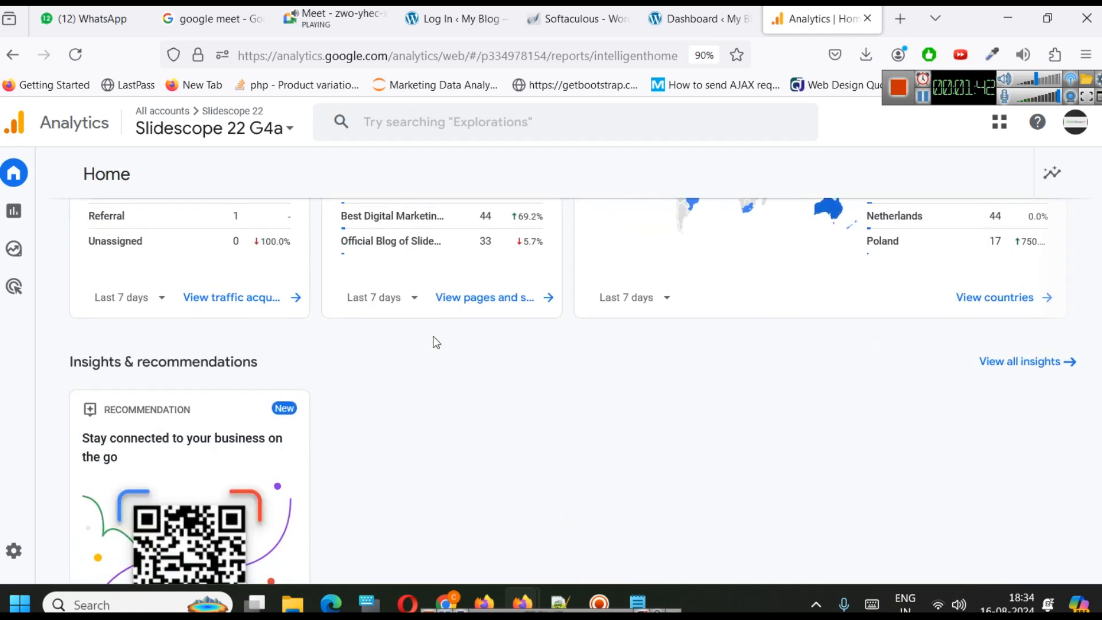
scroll(513, 368, "down", 5)
scroll(627, 369, "up", 15)
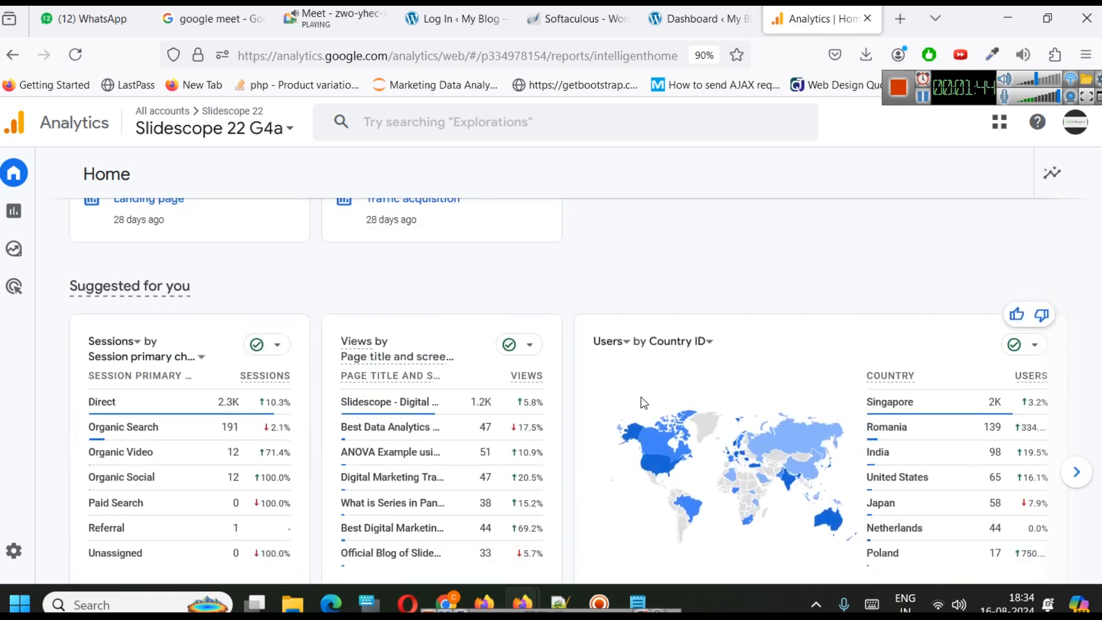
scroll(477, 516, "down", 5)
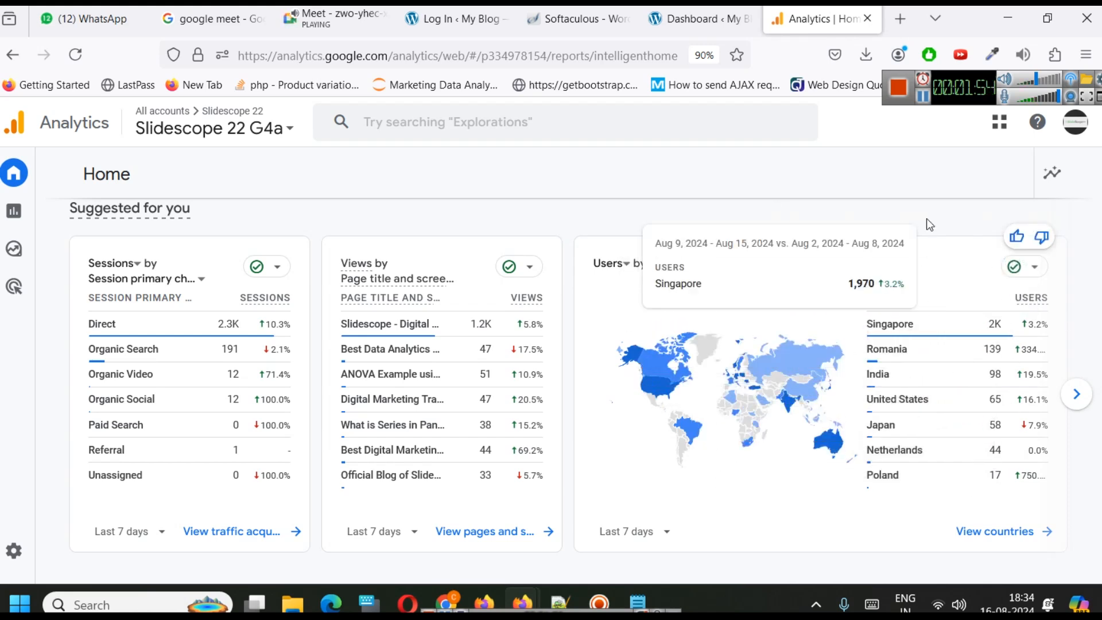
scroll(728, 387, "up", 10)
Open the Reports snapshot and review its campaign, country, user activity and cohort retention cards.
mouse_move(16, 212)
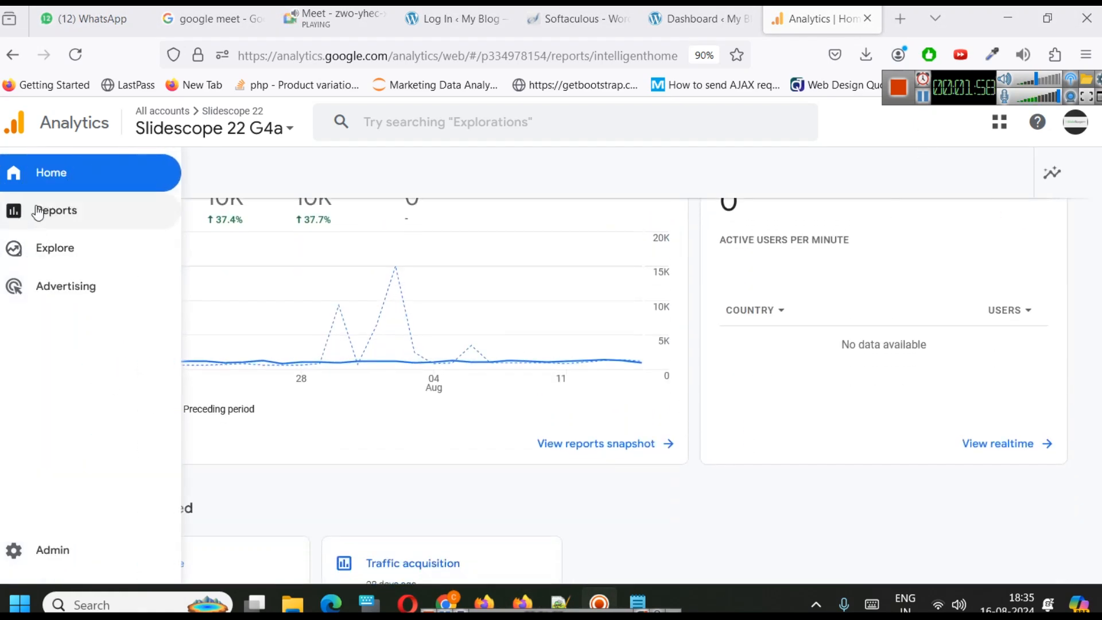
left_click(67, 211)
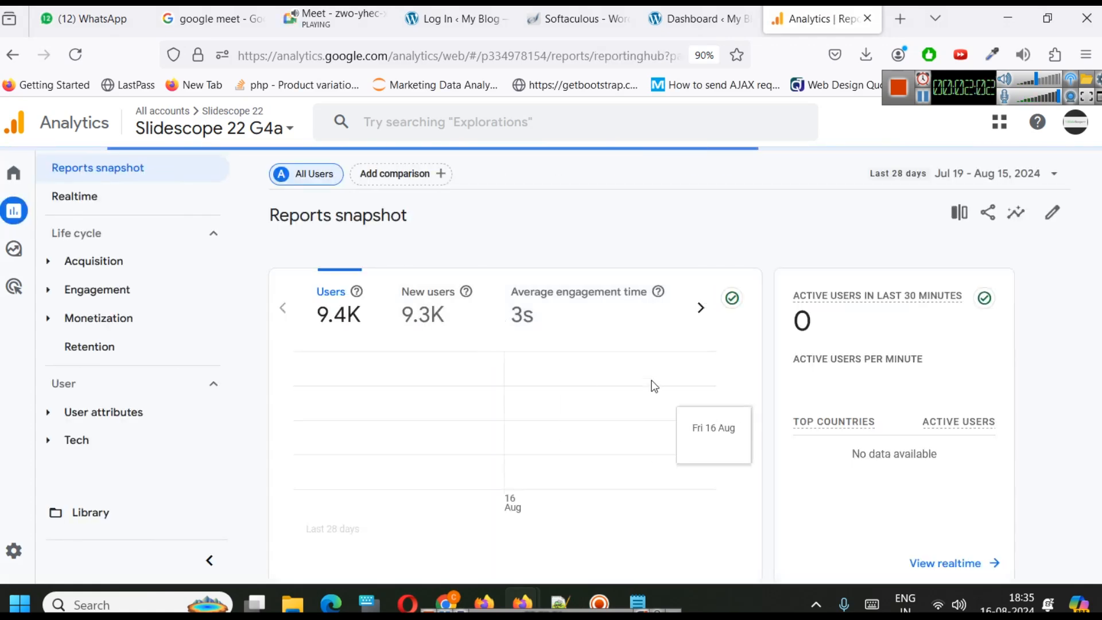
scroll(657, 356, "down", 15)
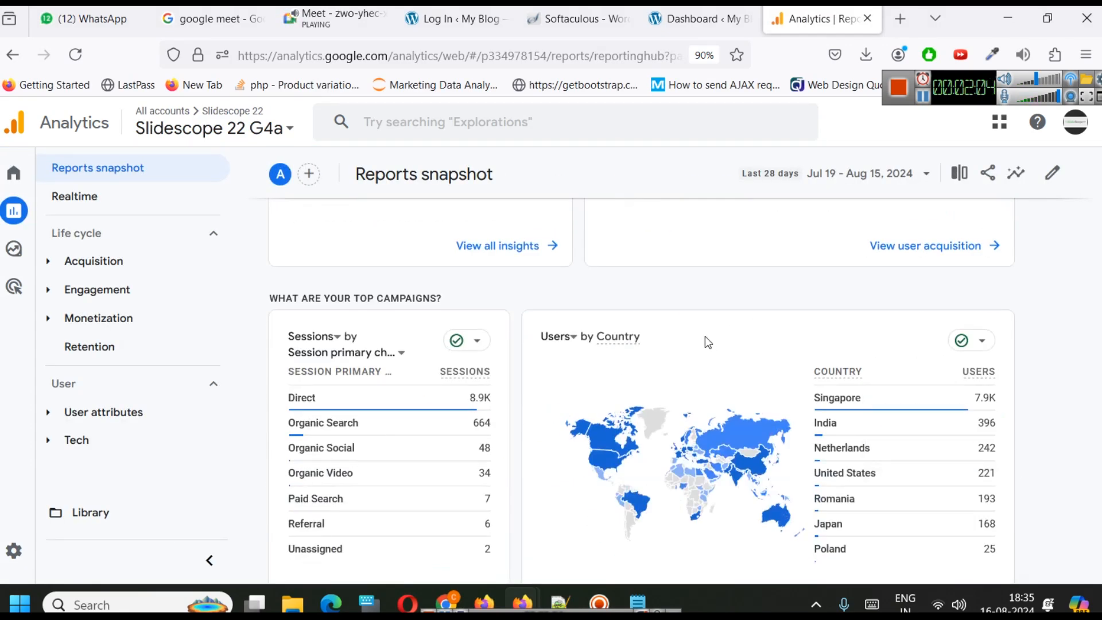
scroll(647, 364, "down", 5)
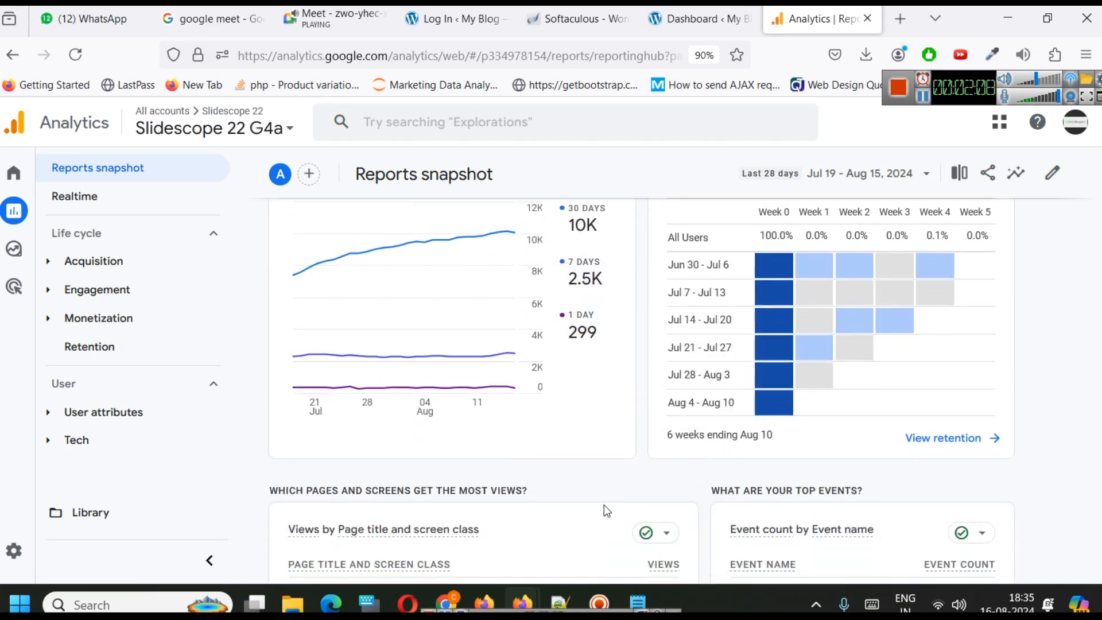
scroll(604, 504, "up", 1)
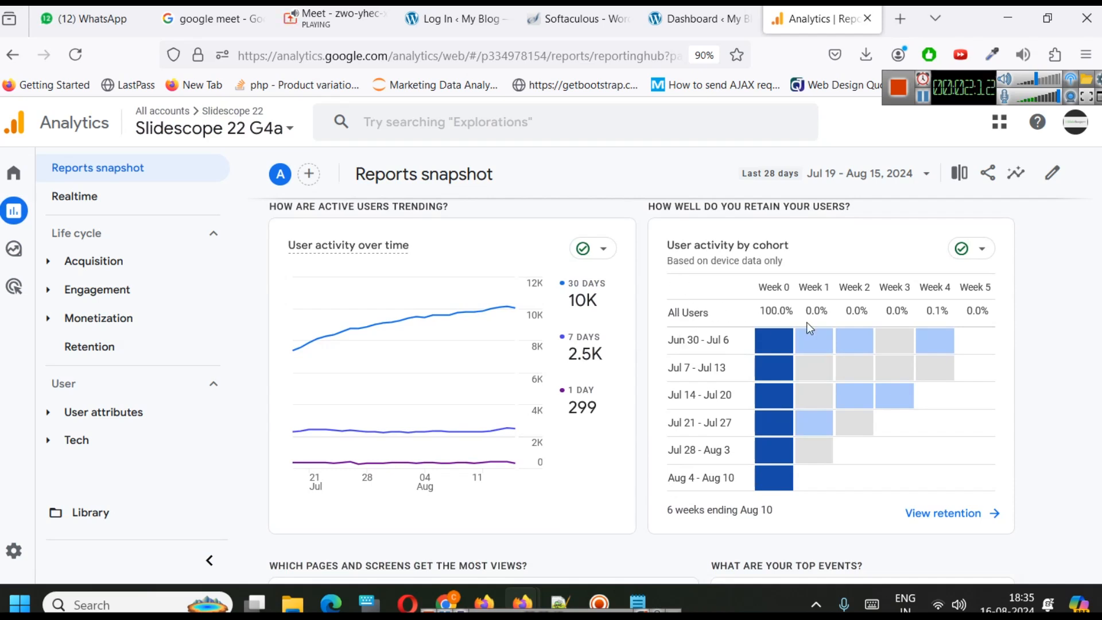
Open the Acquisition overview report and review its users trend and the new user and session channel cards.
left_click(116, 265)
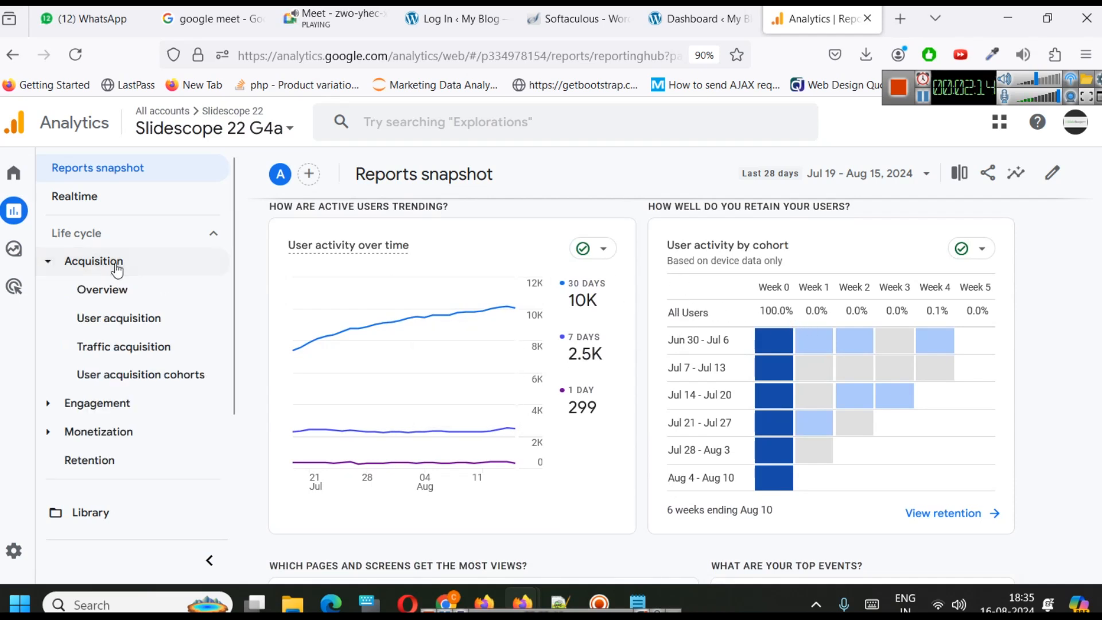
left_click(138, 291)
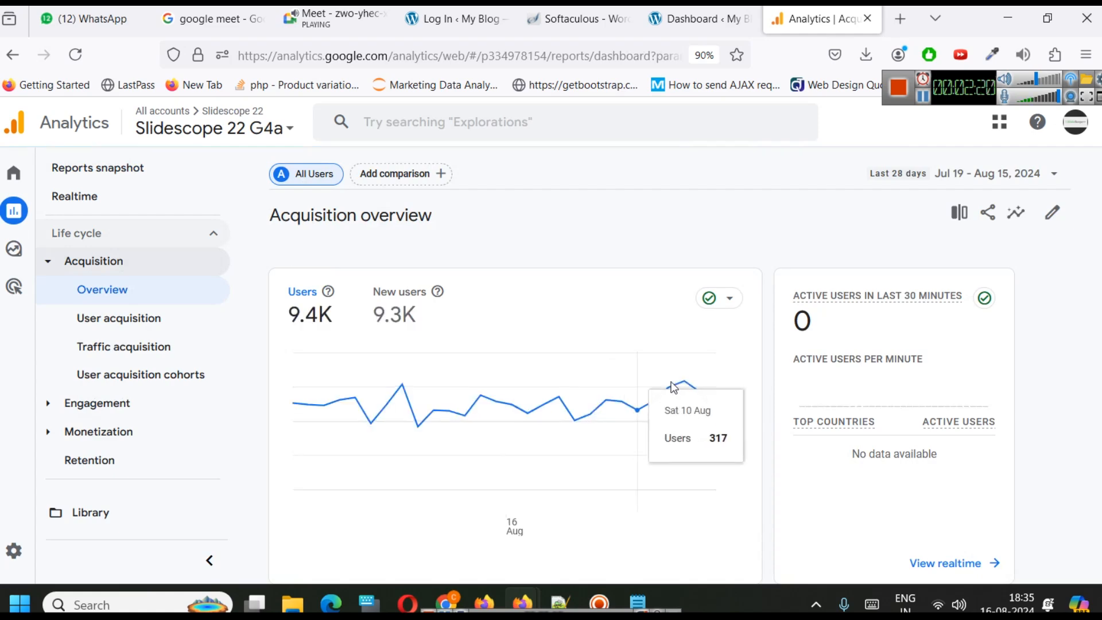
scroll(717, 331, "down", 4)
scroll(717, 331, "down", 3)
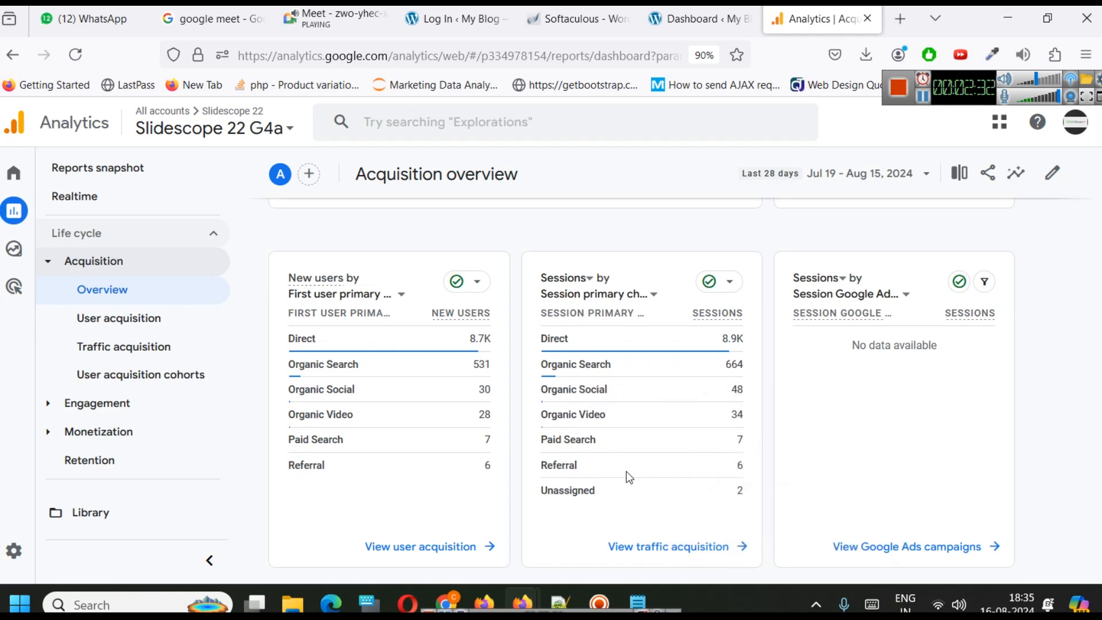
scroll(666, 367, "up", 6)
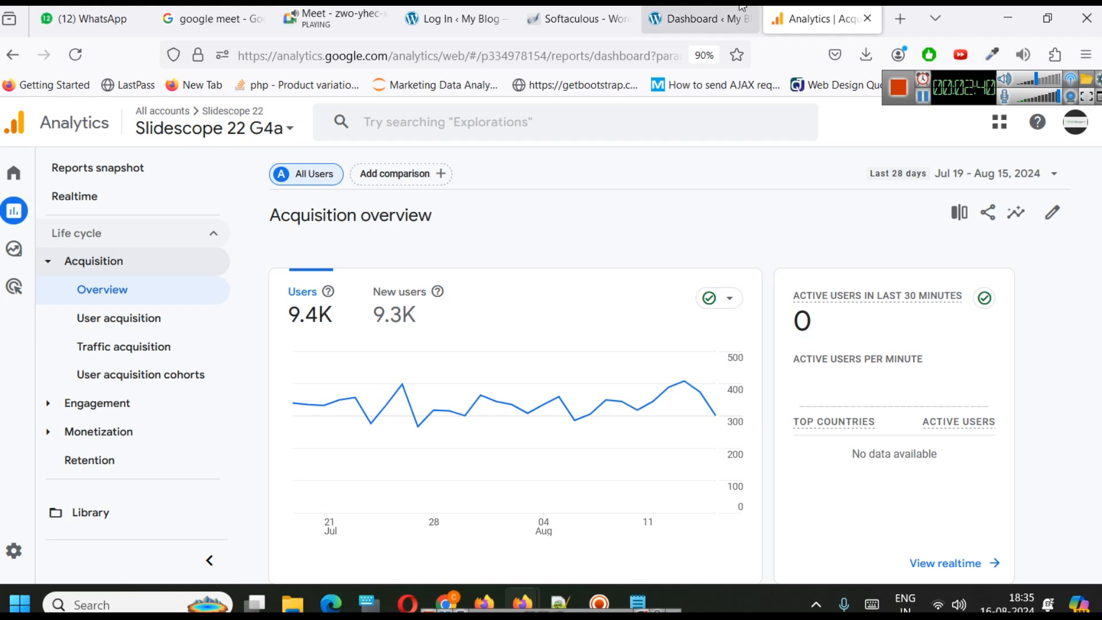
mouse_move(469, 462)
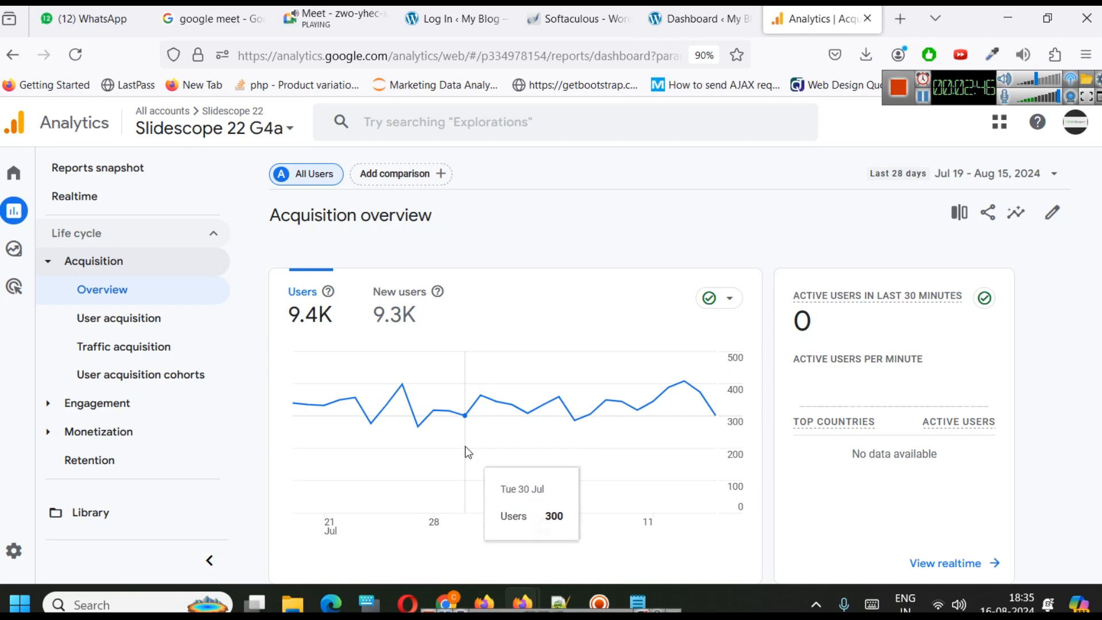
Open the Admin settings and show the options for creating an account or a property.
mouse_move(7, 542)
left_click(23, 551)
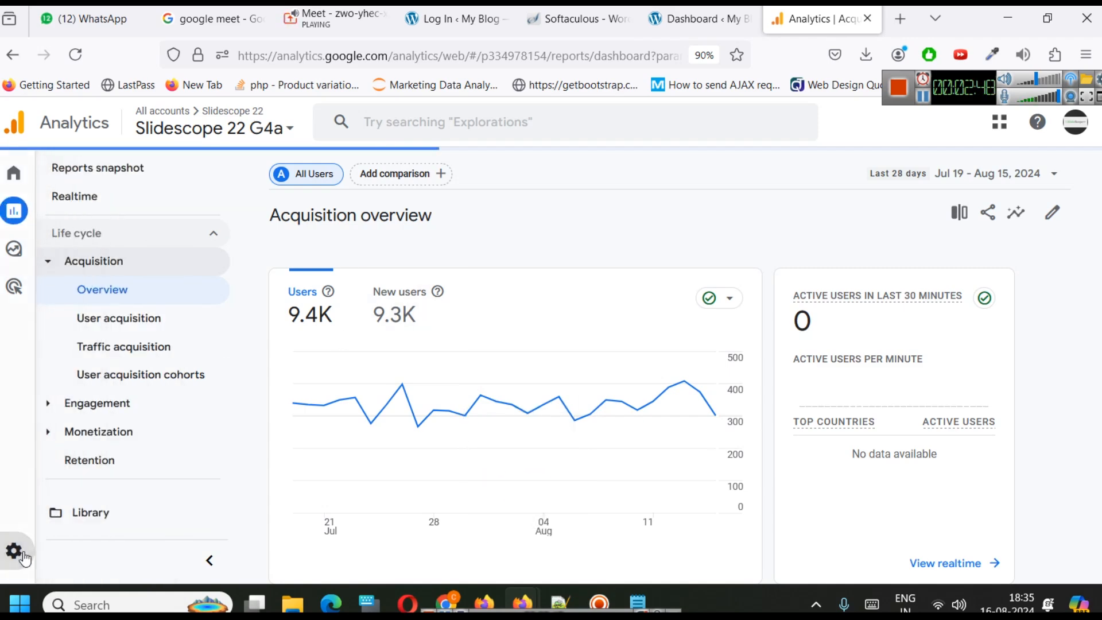
mouse_move(16, 556)
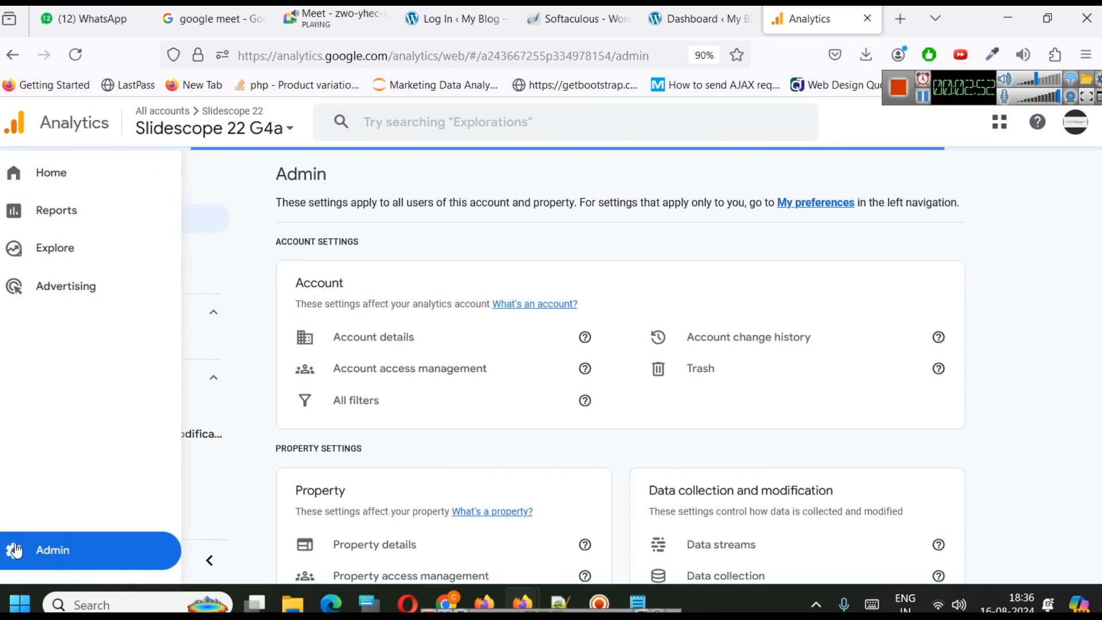
scroll(483, 397, "down", 3)
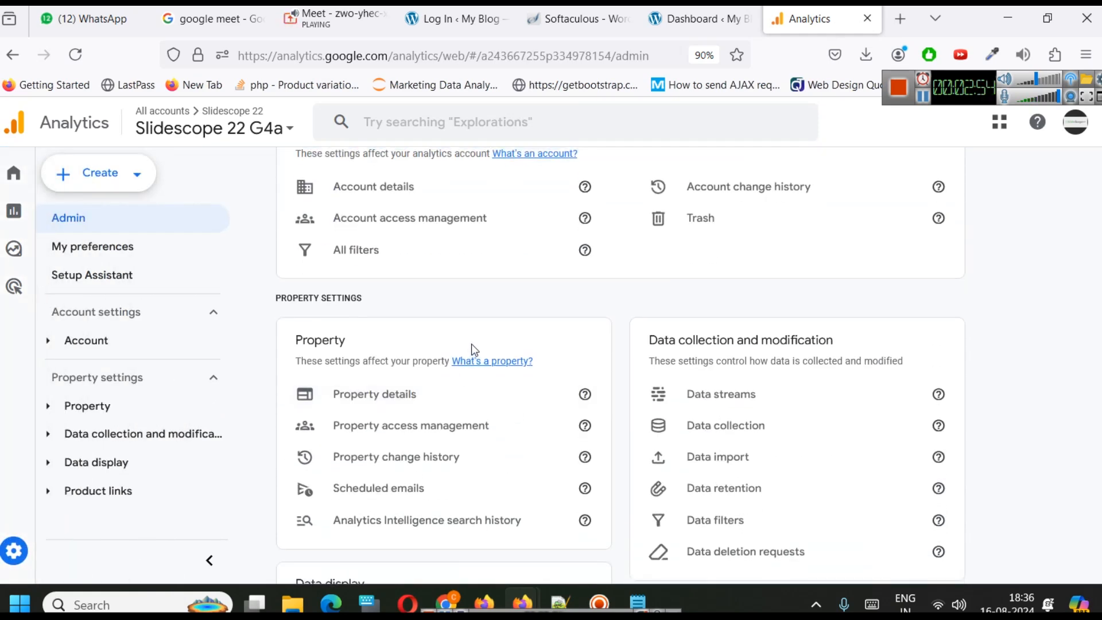
left_click(103, 174)
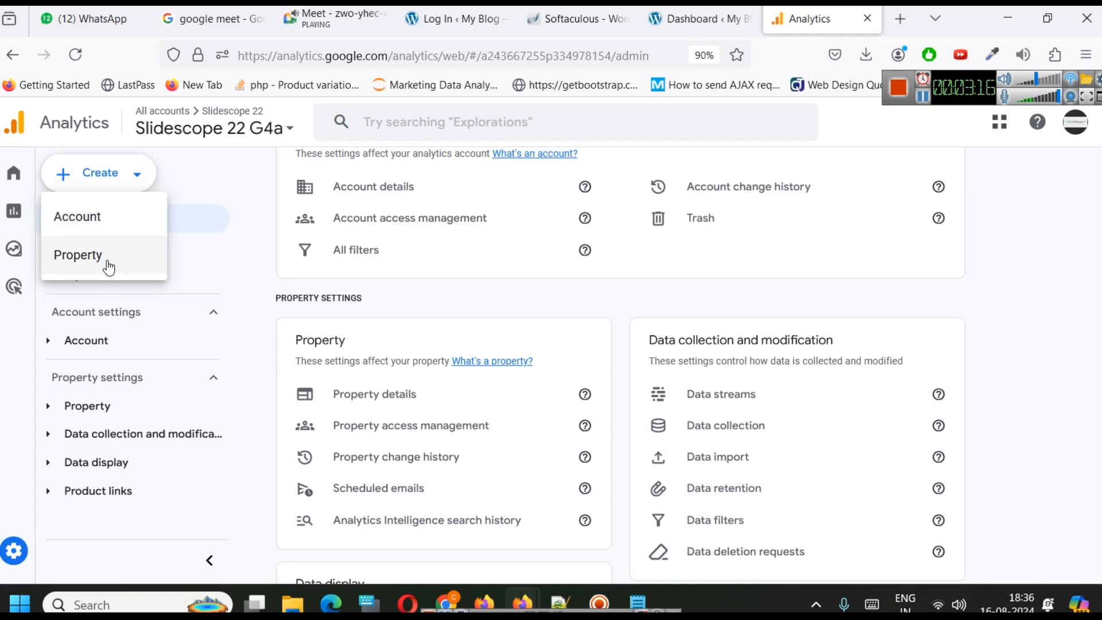
Switch to the Notepad class notes and add the lines "Account - Client Account" and "Slidescope" below the existing topics.
left_click(649, 594)
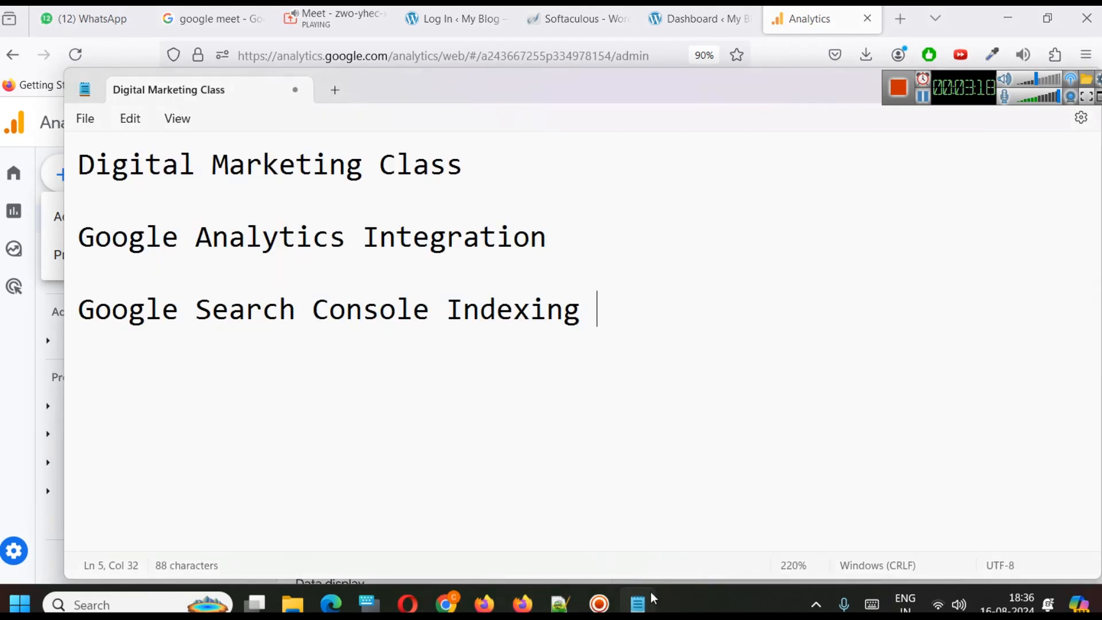
type("Ac")
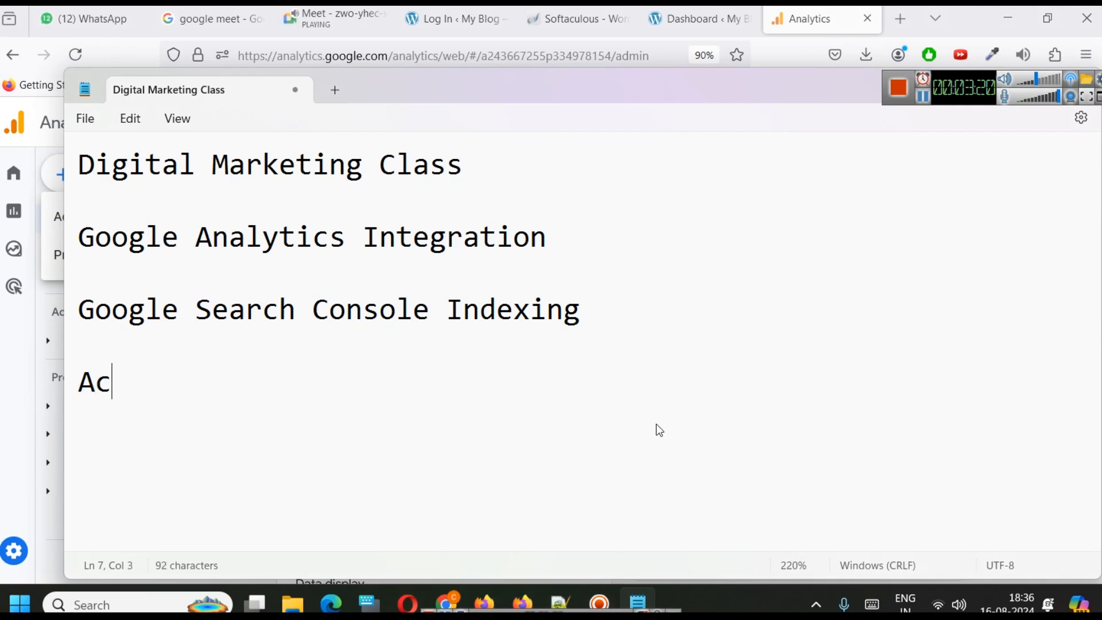
type("count - Cli")
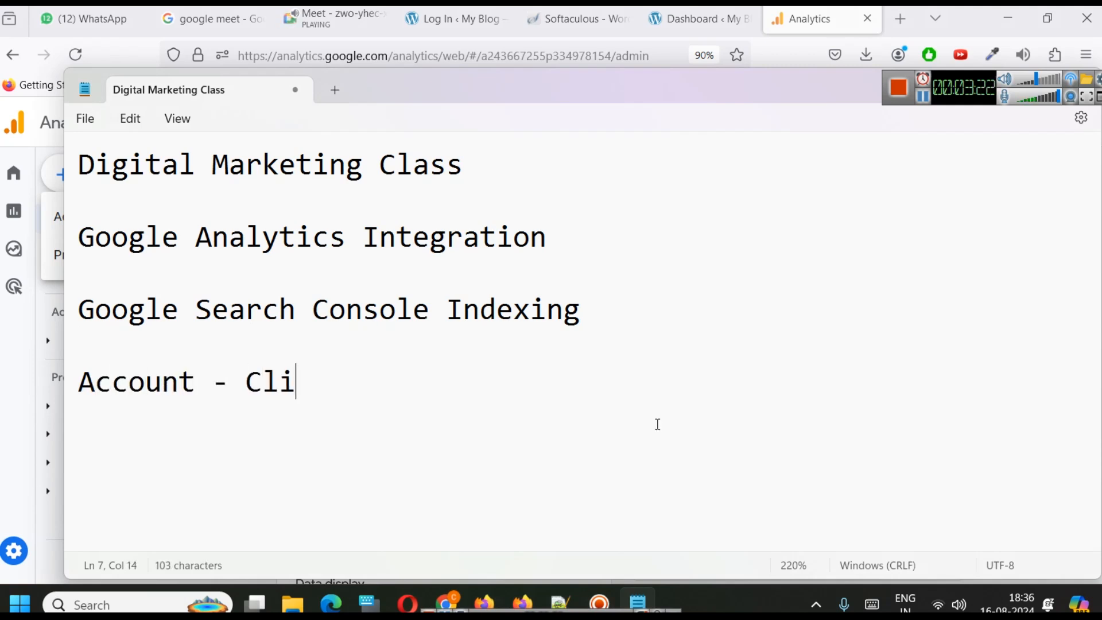
type("ent Account ")
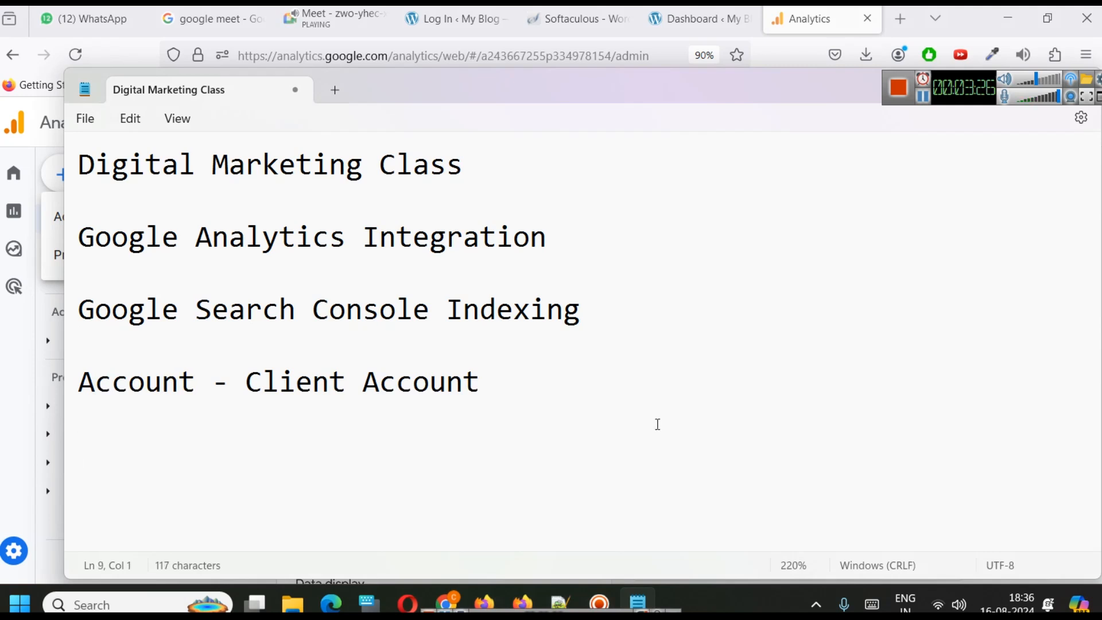
type("lidescope")
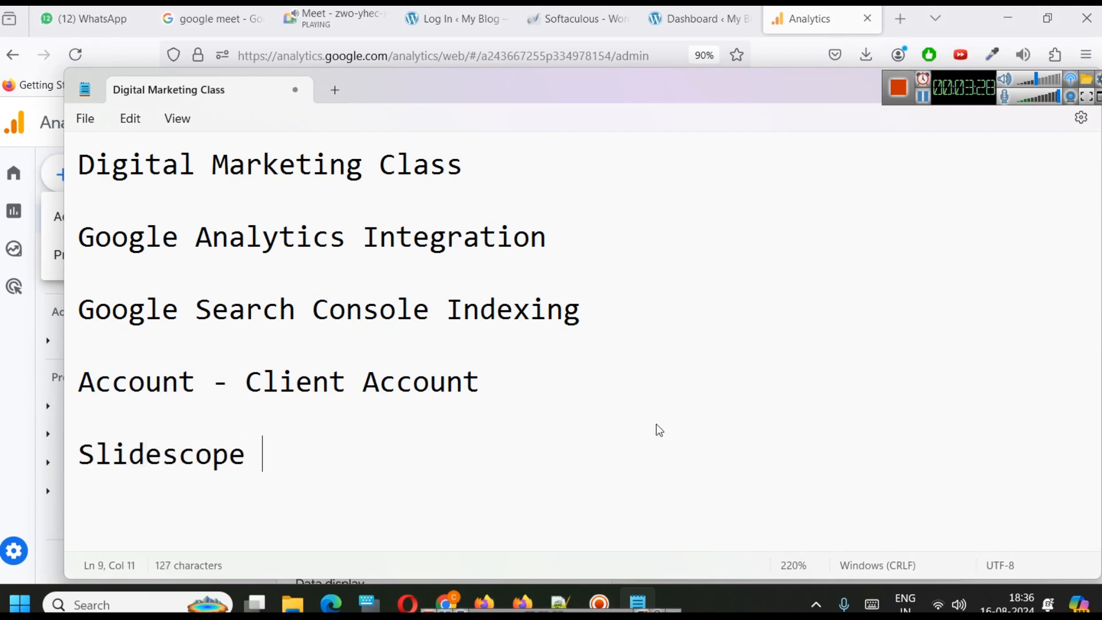
Add three ">>" bullet lines beneath the Slidescope line in the notes.
key("Return")
type(">>")
key("Return")
type(">>")
key("Return")
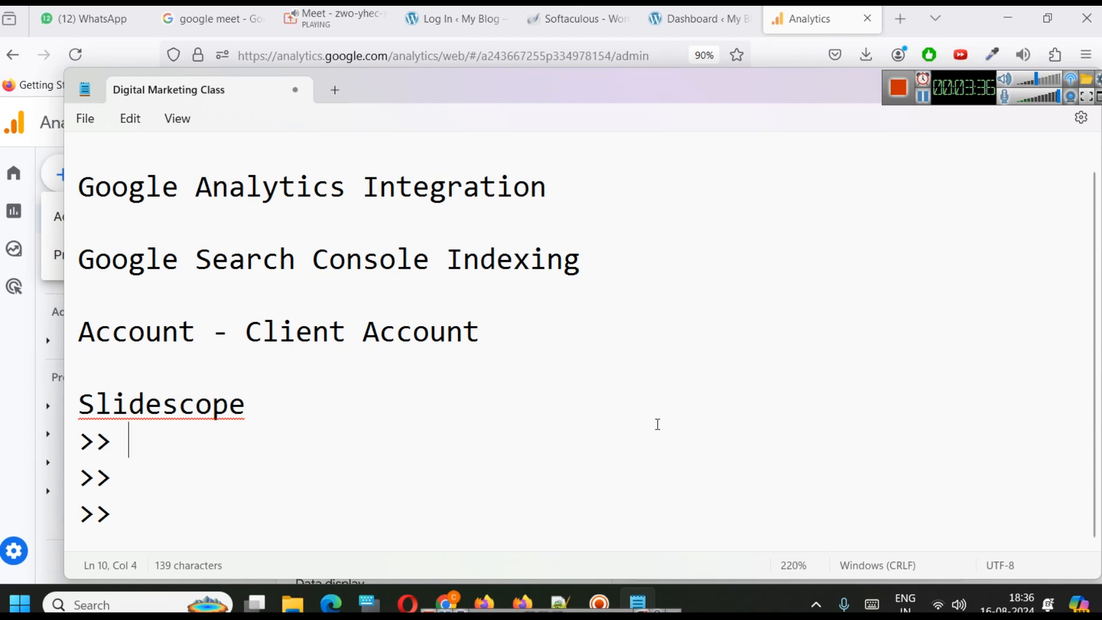
Fill the first two bullets under Slidescope with "Slidescope.com" and "Metagen.slidescope.com".
type("Slidescope")
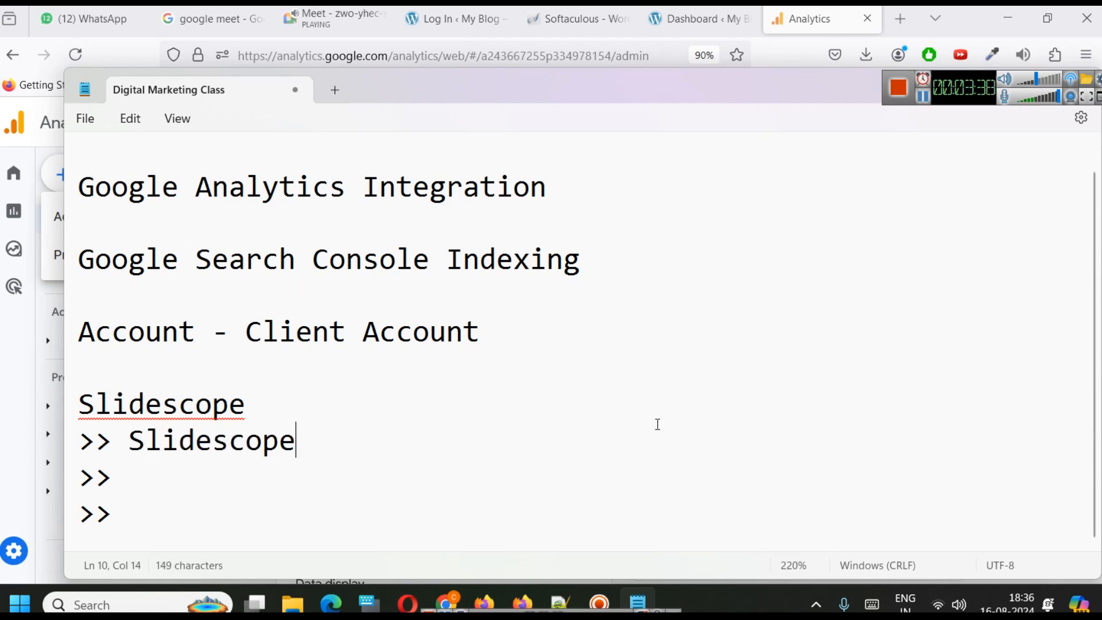
type(".com")
key("Down")
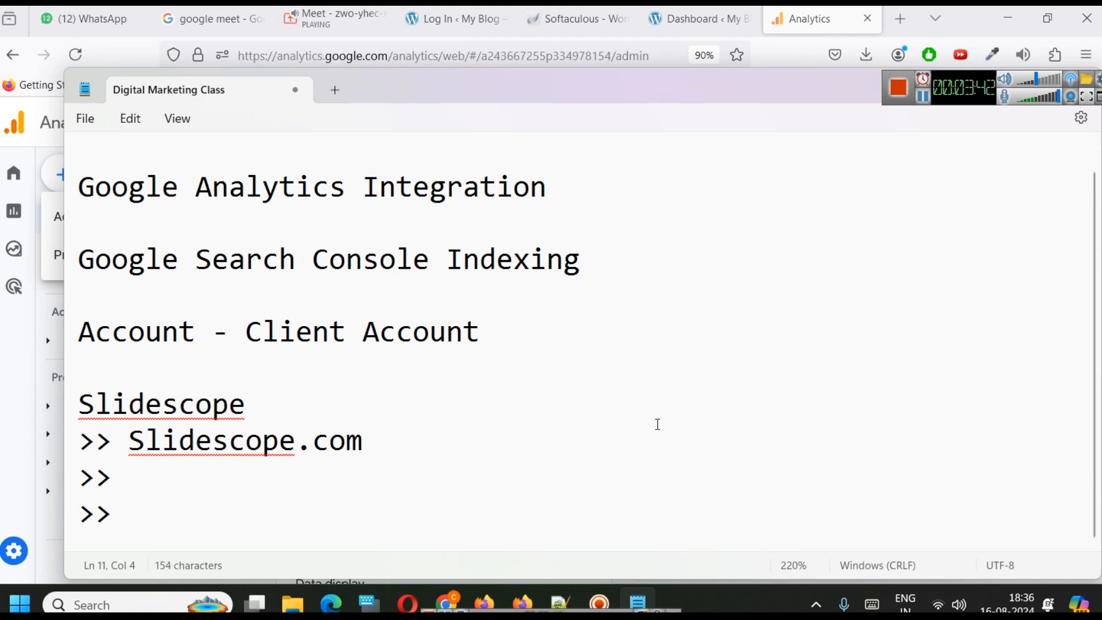
type("Metagen")
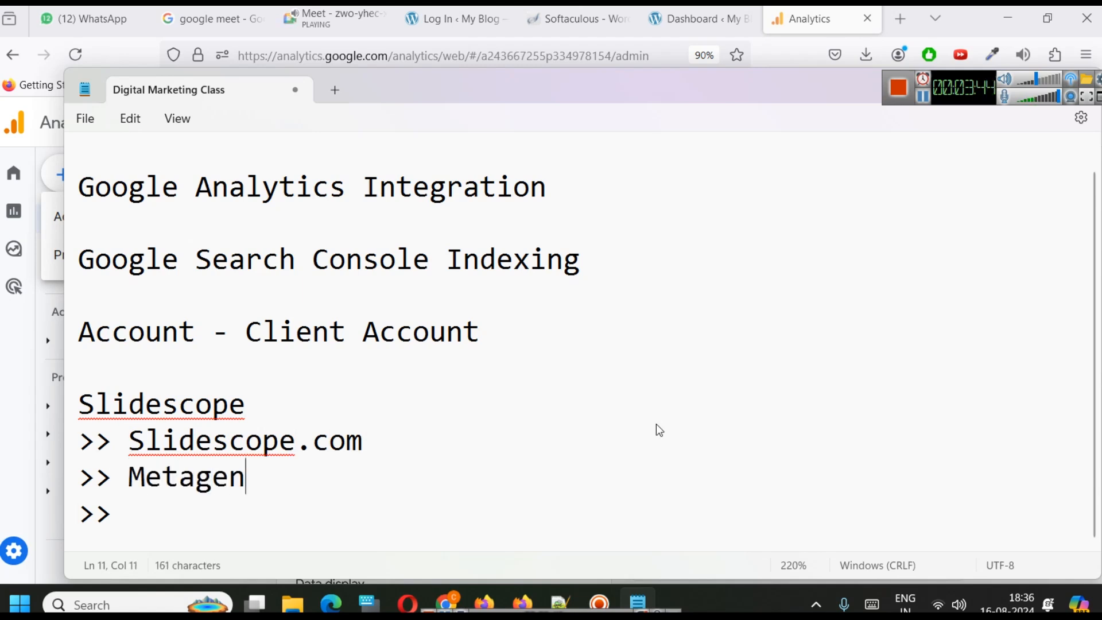
type(".slidescope.com")
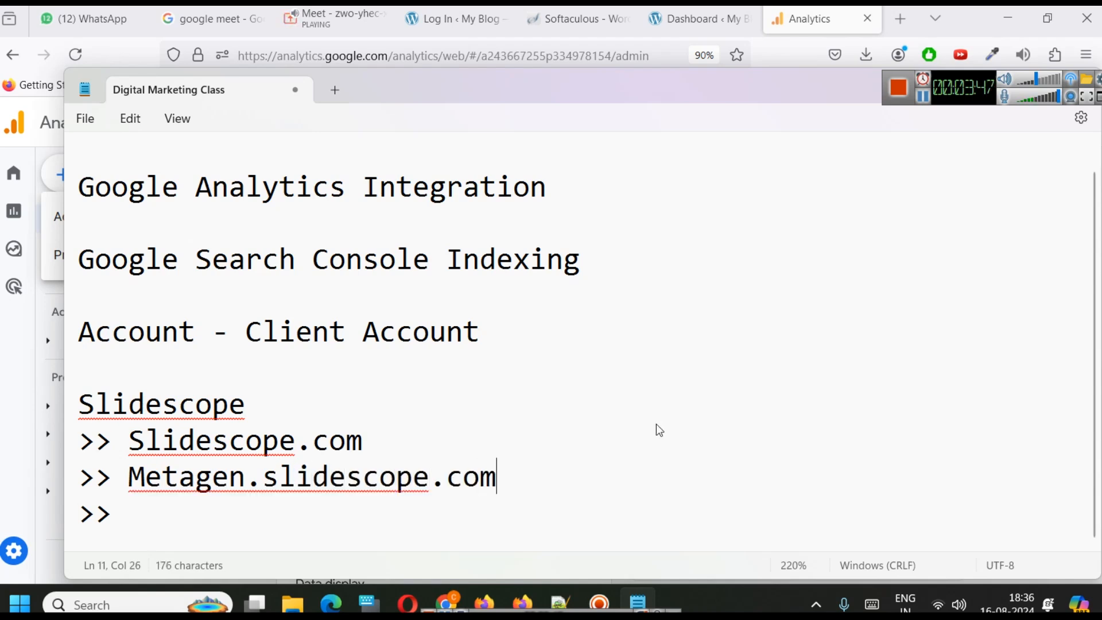
Fill the third bullet under Slidescope with "Healthcare.slidescope.com - ML Powered".
key("Down")
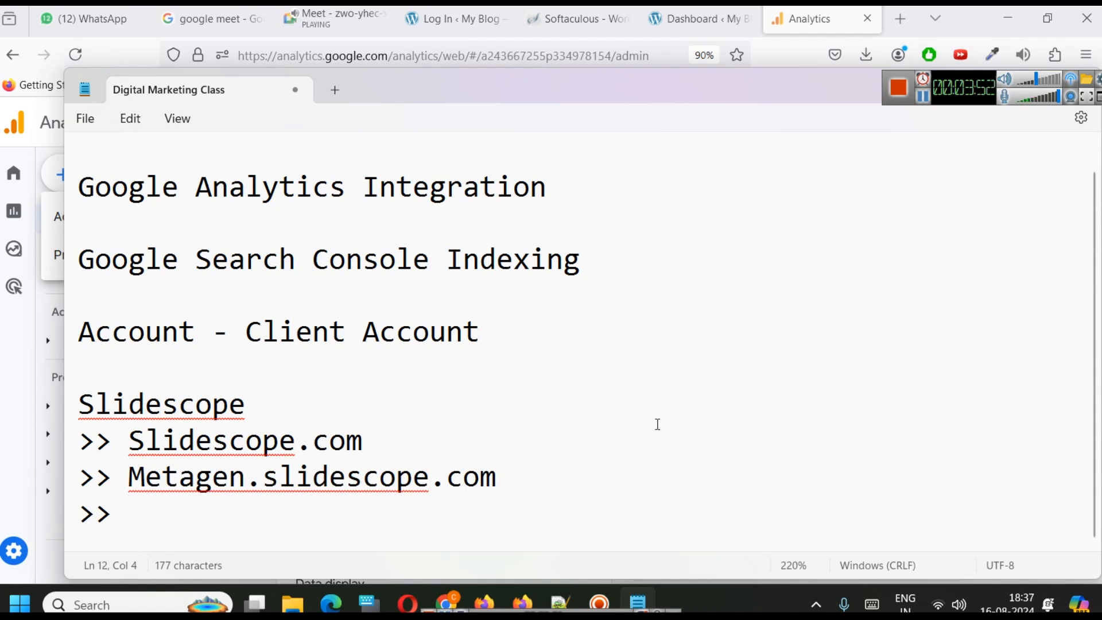
type("Healt")
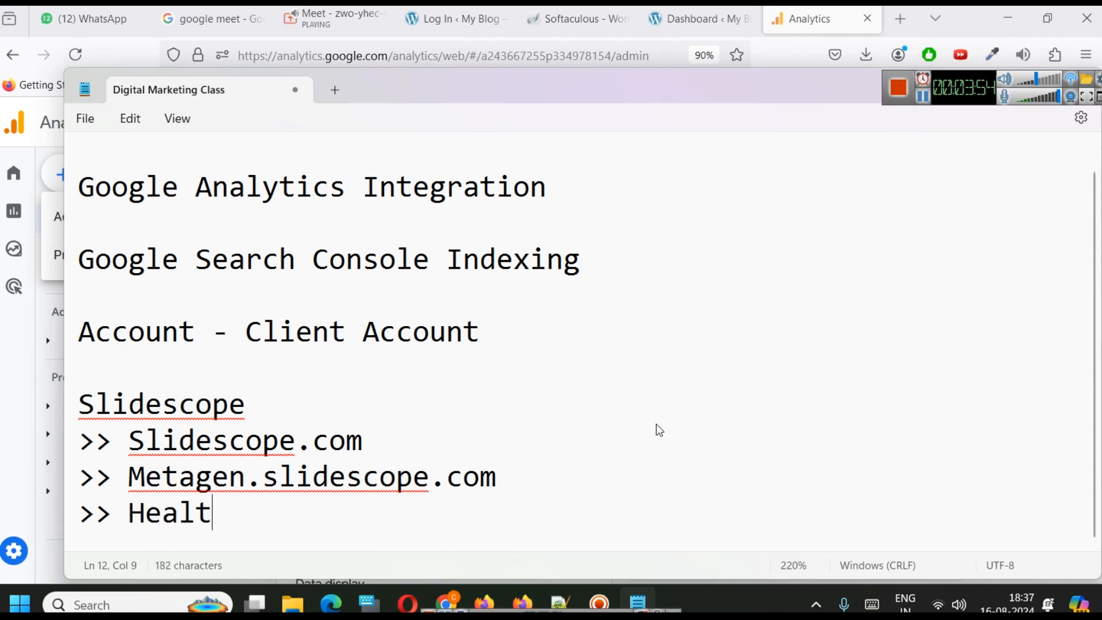
type("hcare.sl")
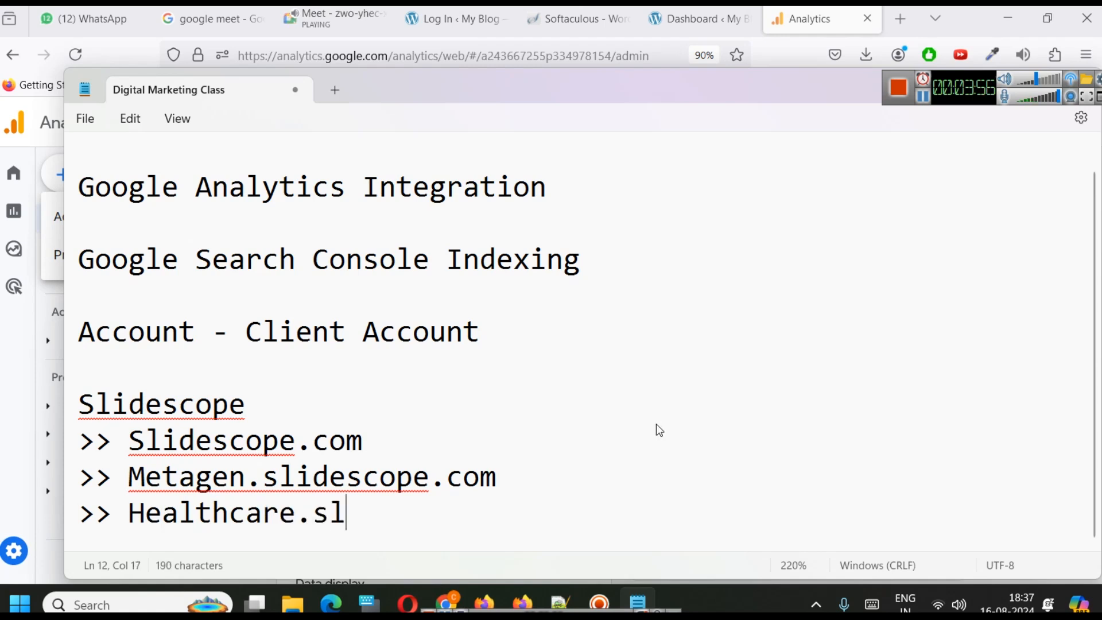
type("idescope.com")
type("A")
key("BackSpace")
type("ML Powered")
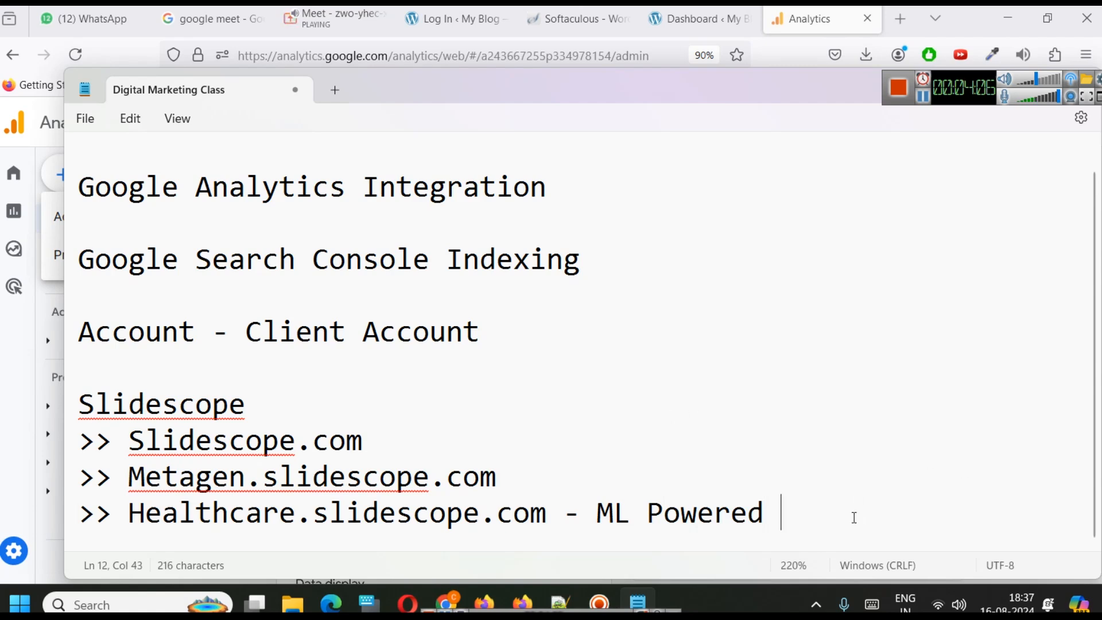
Append "- Account" to the Slidescope heading line above the bullets and highlight that line.
scroll(757, 457, "up", 1)
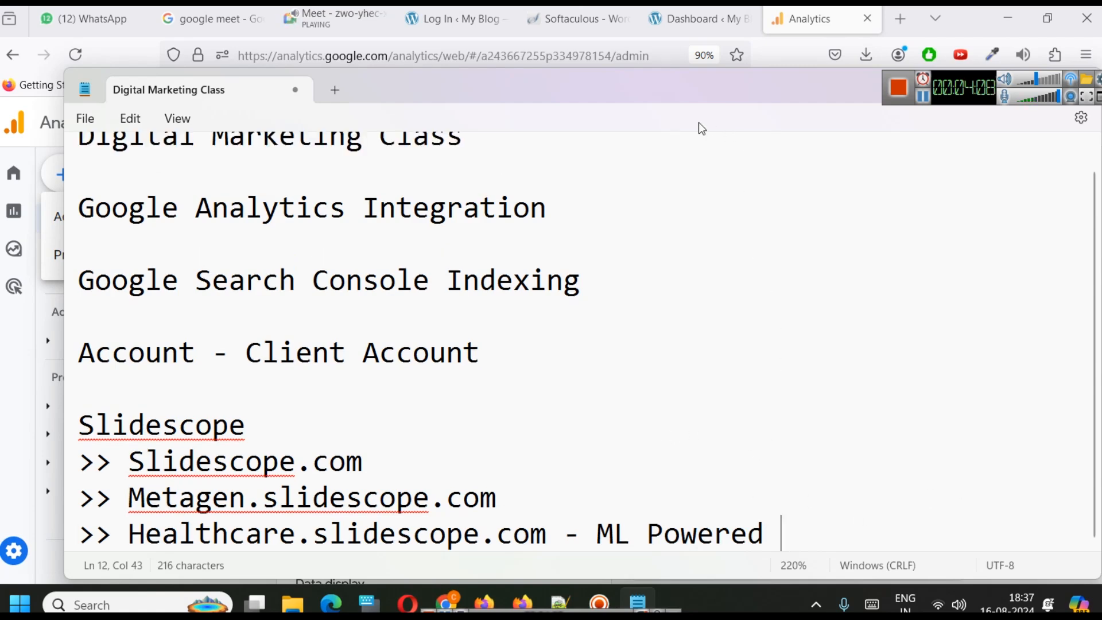
left_click_drag(696, 89, 703, 54)
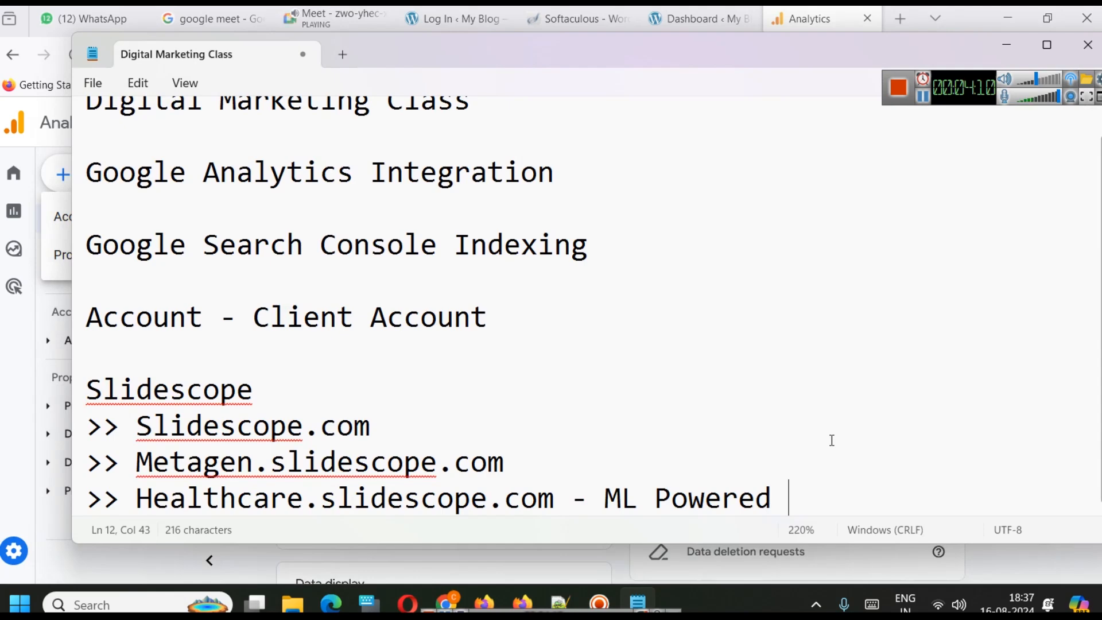
left_click(341, 387)
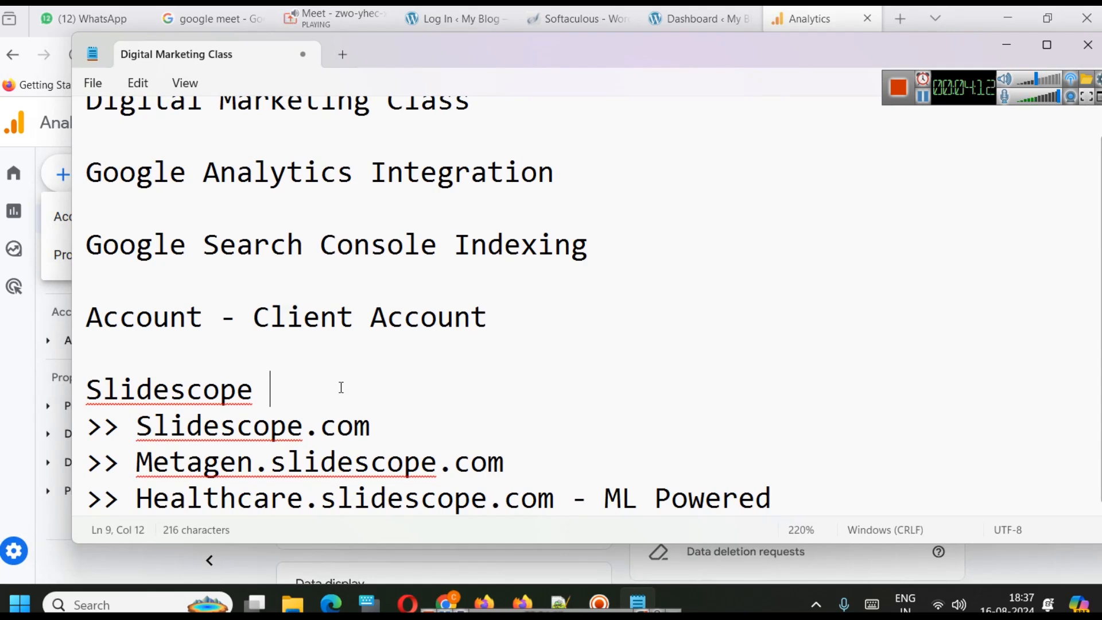
type("- Accoubr")
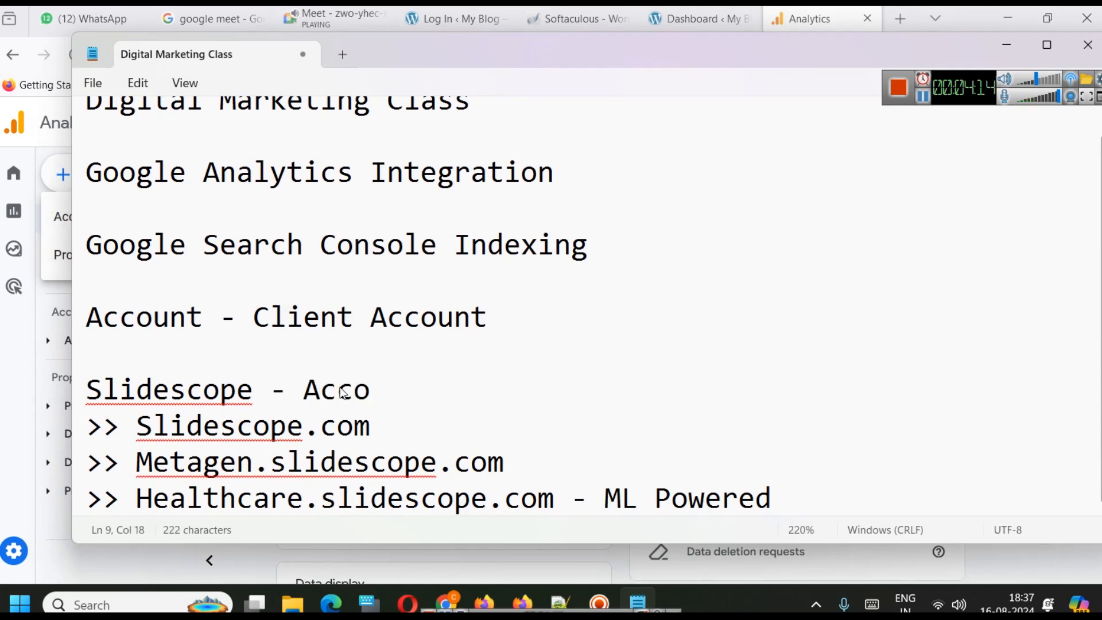
key("BackSpace")
key("BackSpace")
type("nt")
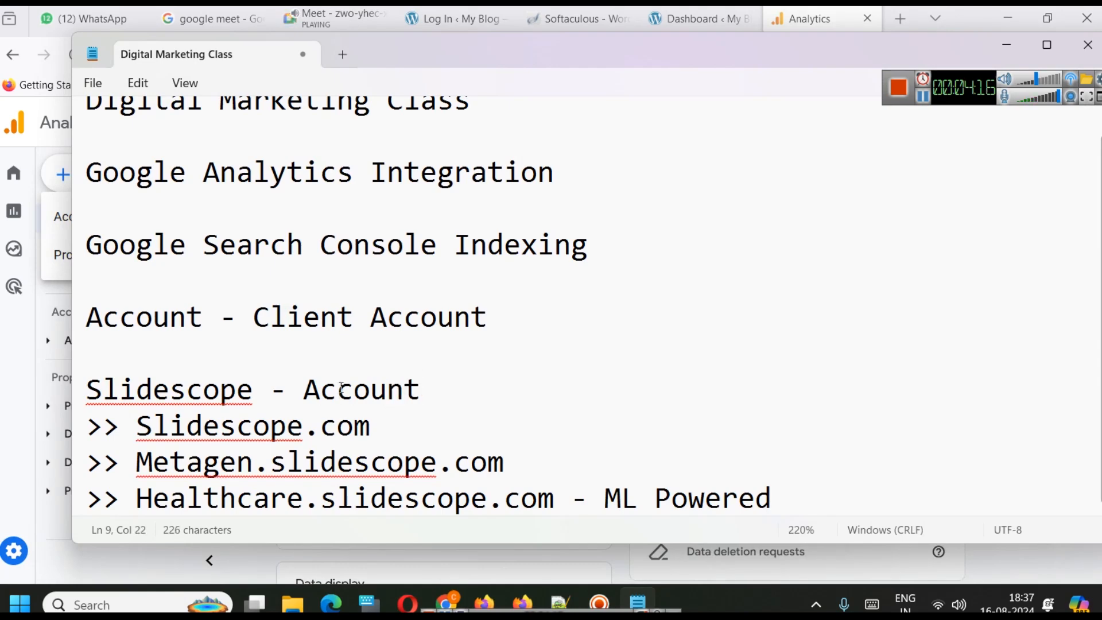
left_click_drag(295, 394, 105, 381)
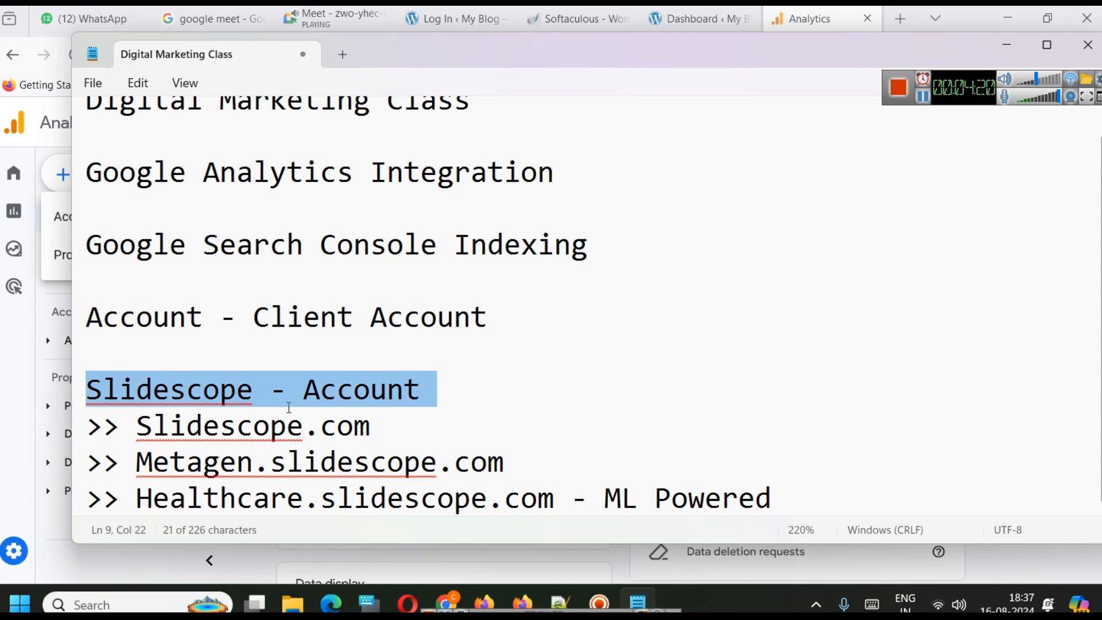
Append "- Property" to each of the three website bullets under the Slidescope account line.
left_click(443, 425)
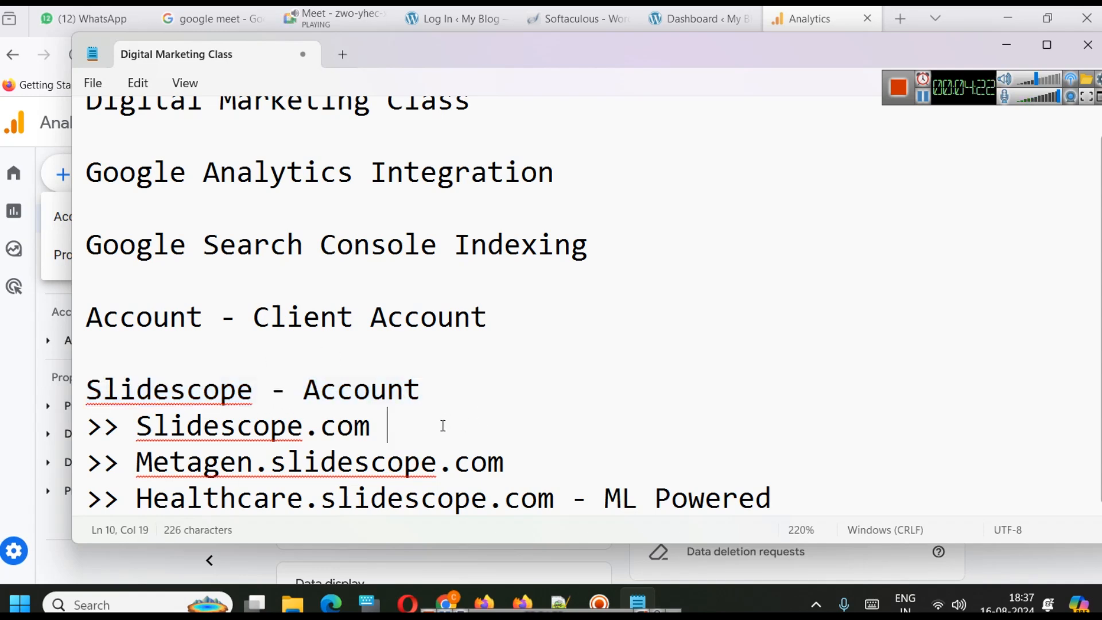
type("- Property")
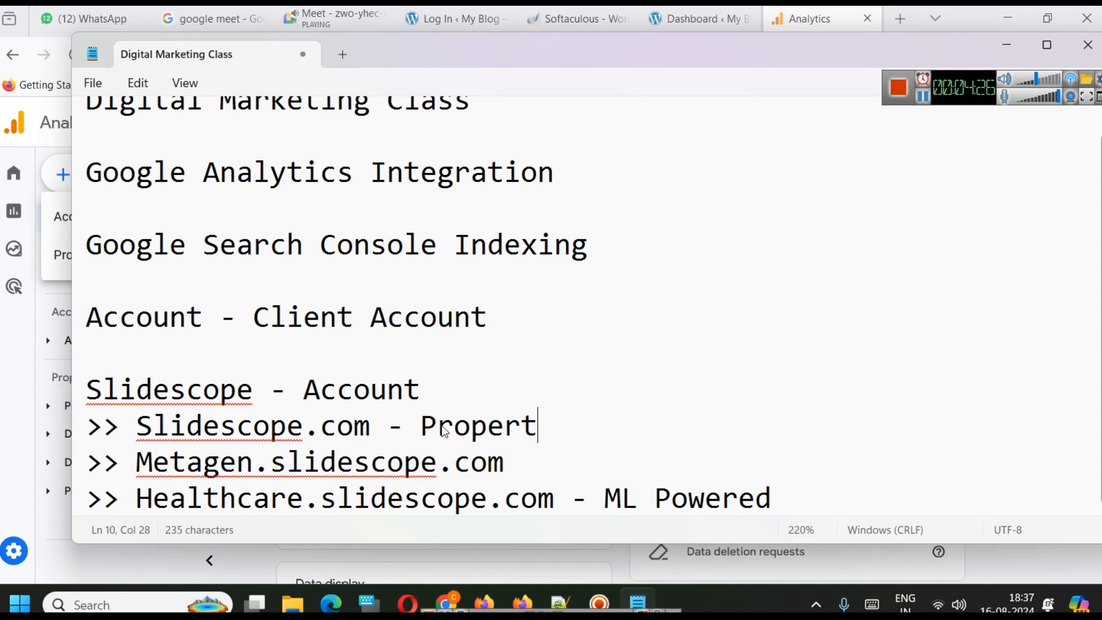
double_click(485, 425)
key("ctrl+c")
left_click(549, 457)
type("-")
key("ctrl+v")
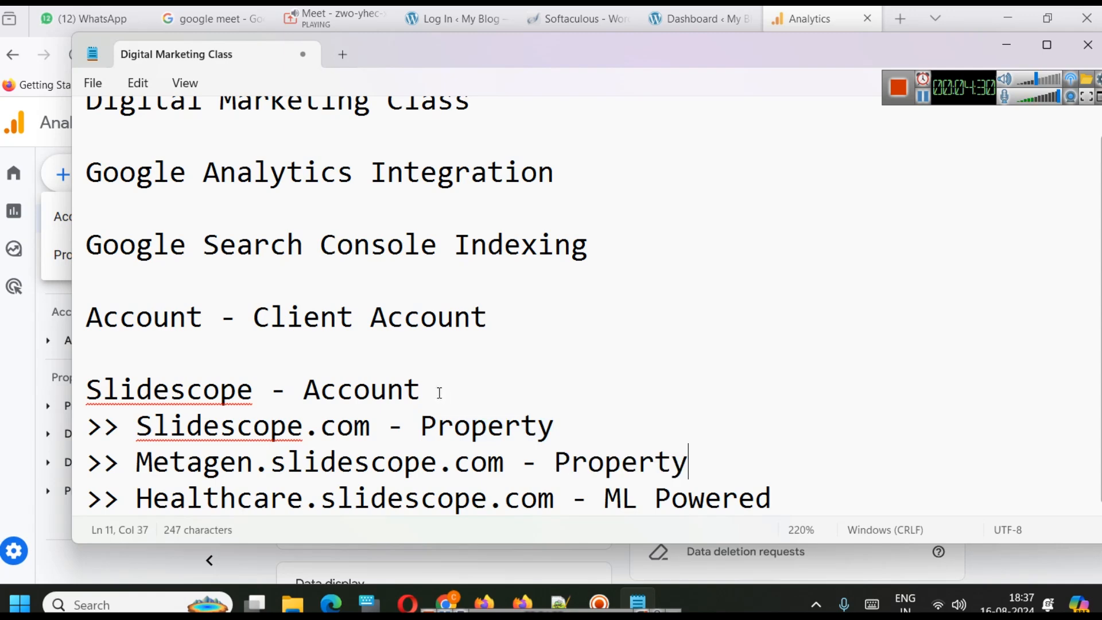
left_click(799, 502)
type("-")
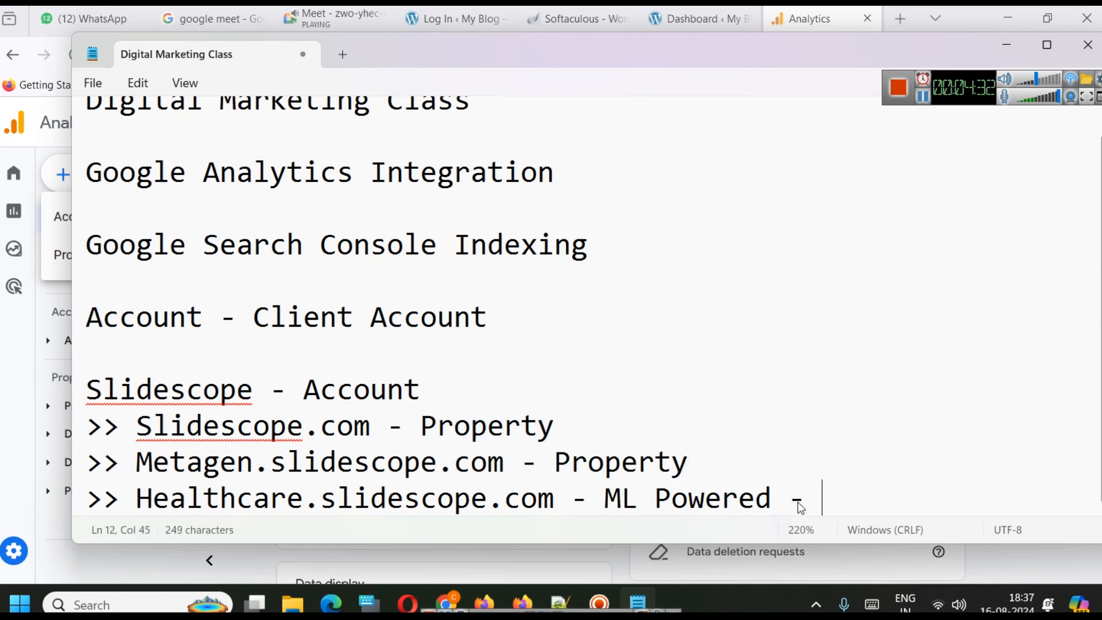
key("ctrl+v")
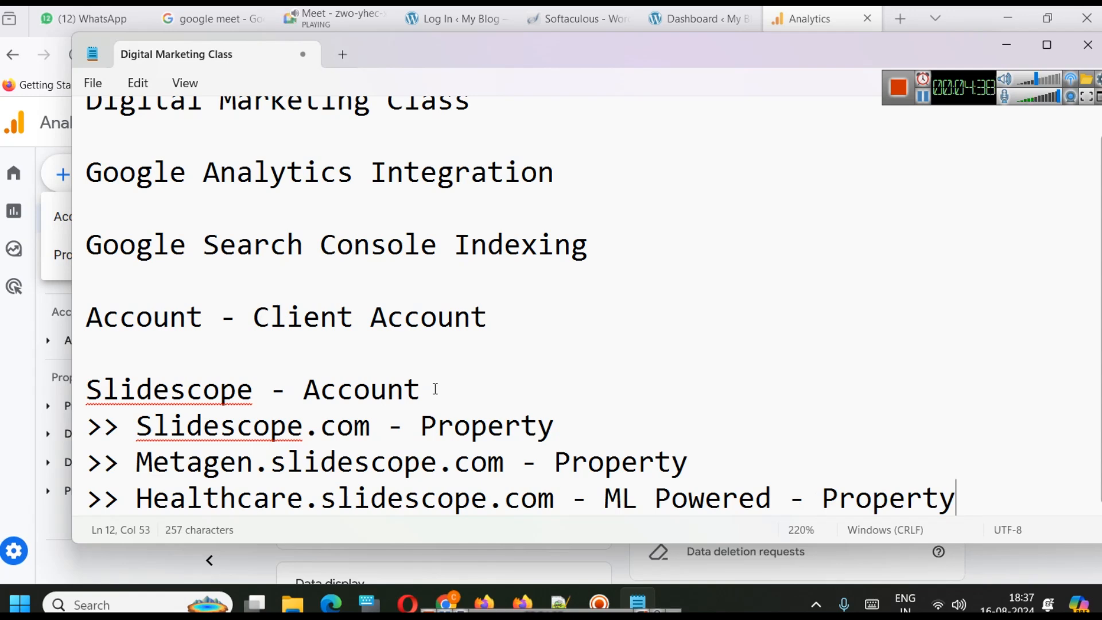
Add a second example headed "Tata" below the Slidescope list, with the bullets ">> Auto" and ">> Software".
key("Return")
key("Return")
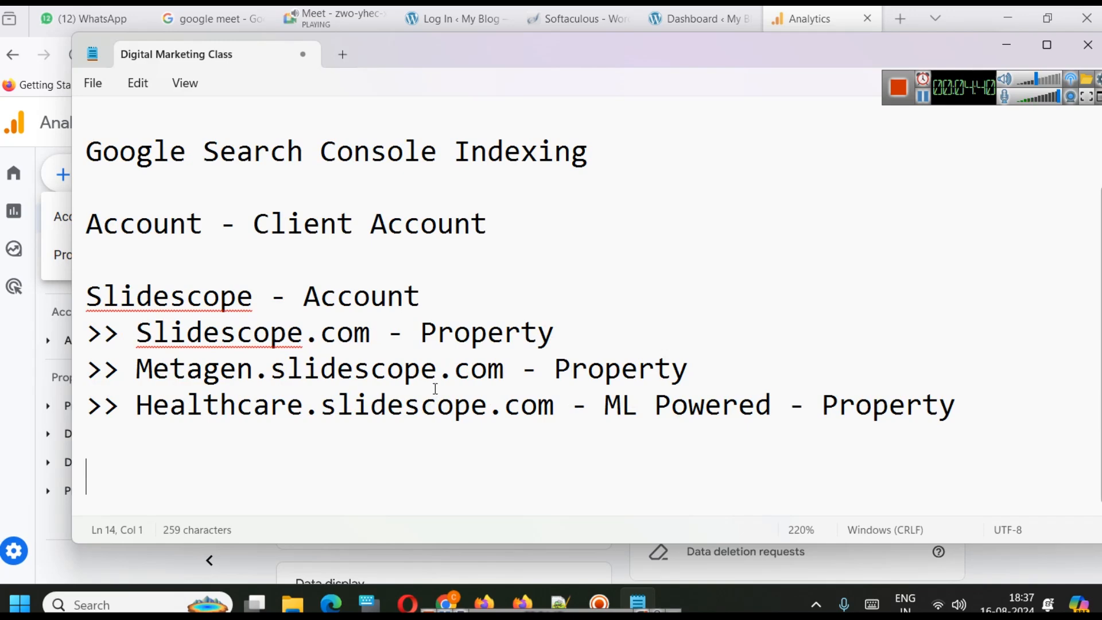
type("Tata")
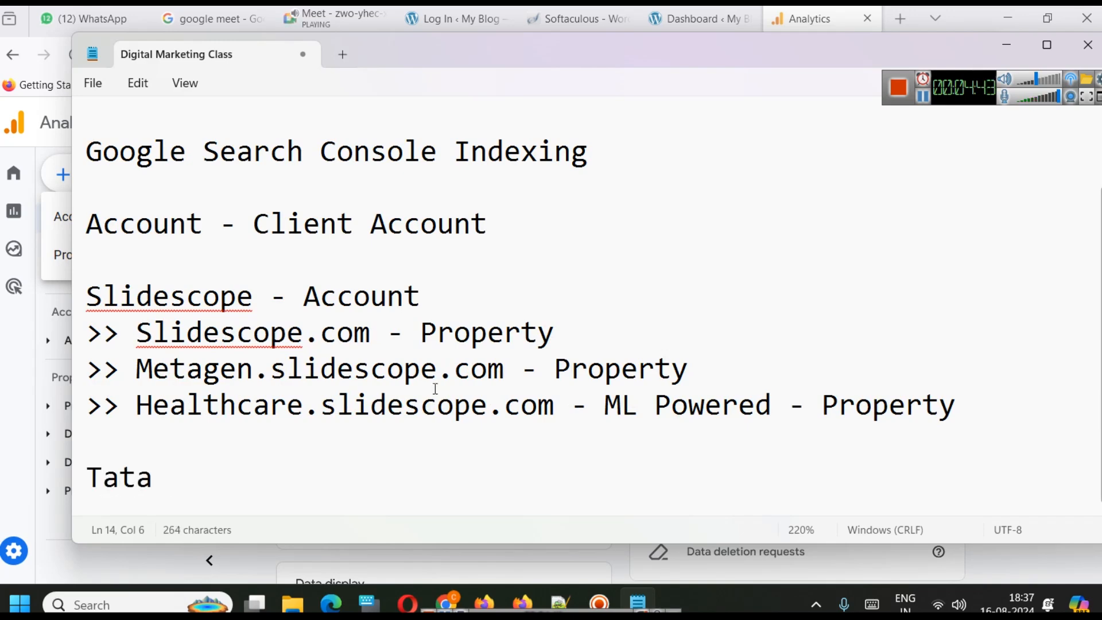
key("Return")
type(">>")
key("Return")
type(">>")
key("Up")
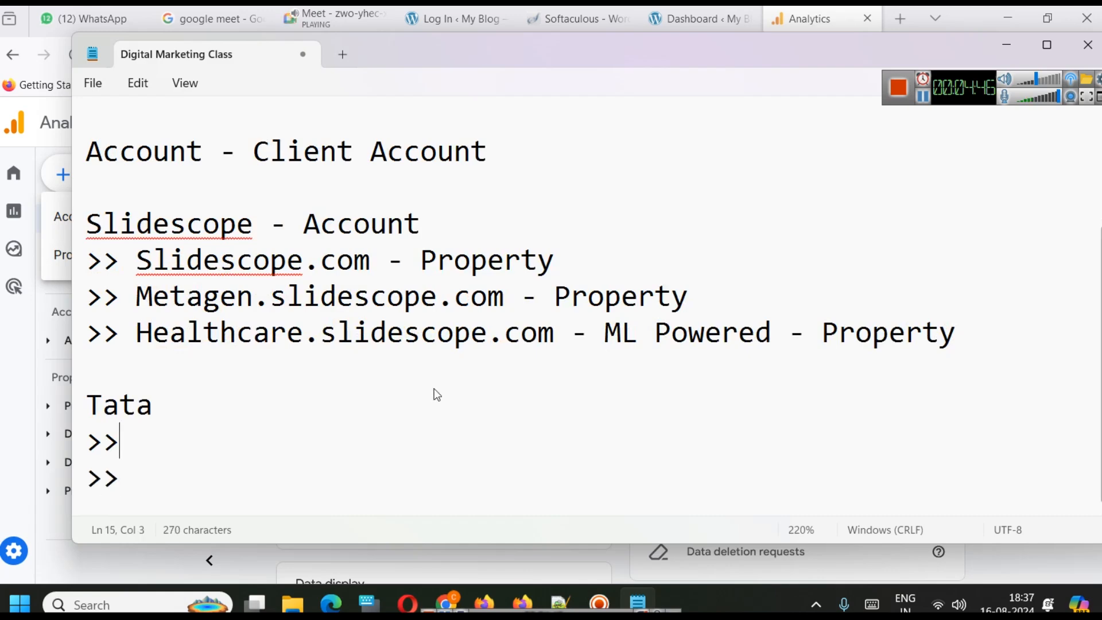
type("Auto >>")
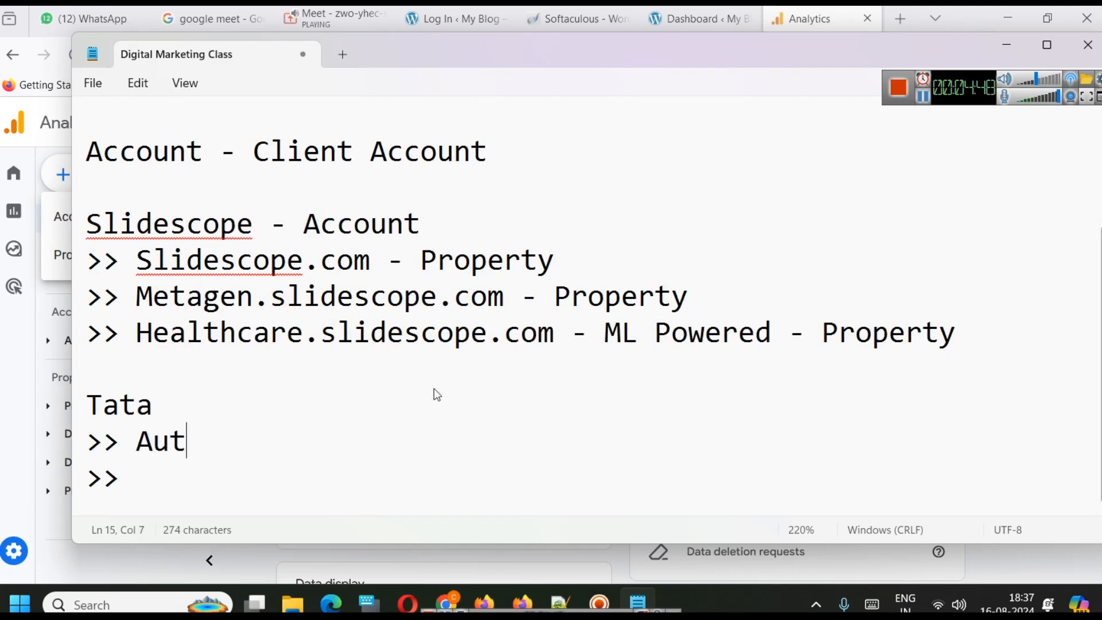
type(" Softw")
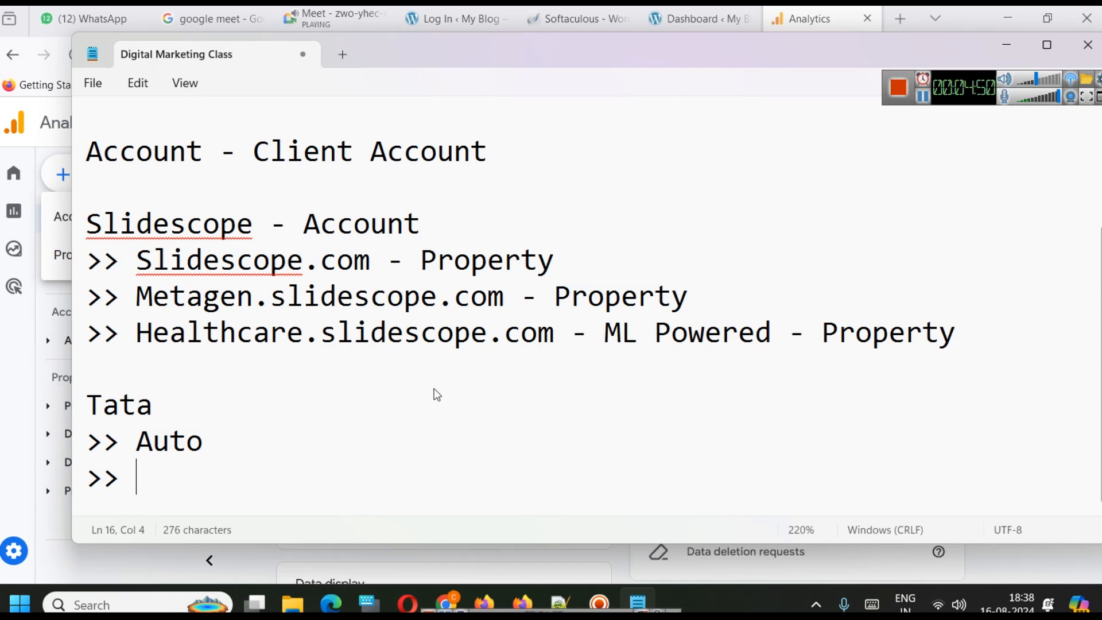
type("are")
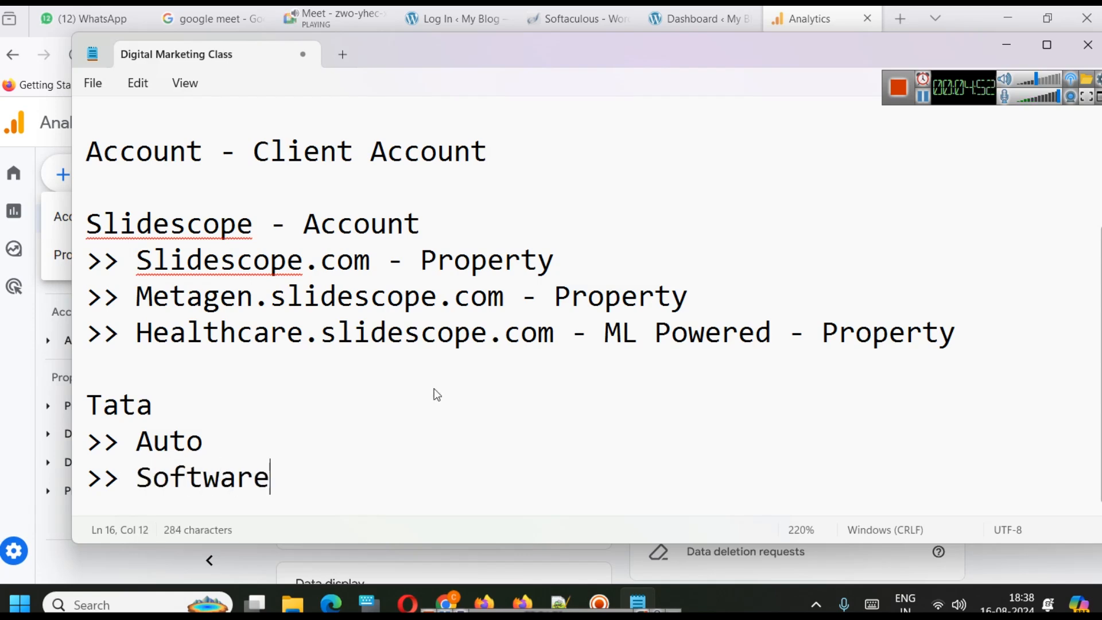
Add the bullets ">> Flights" and ">> Salt" to the end of the Tata list.
key("Return")
type(">> F")
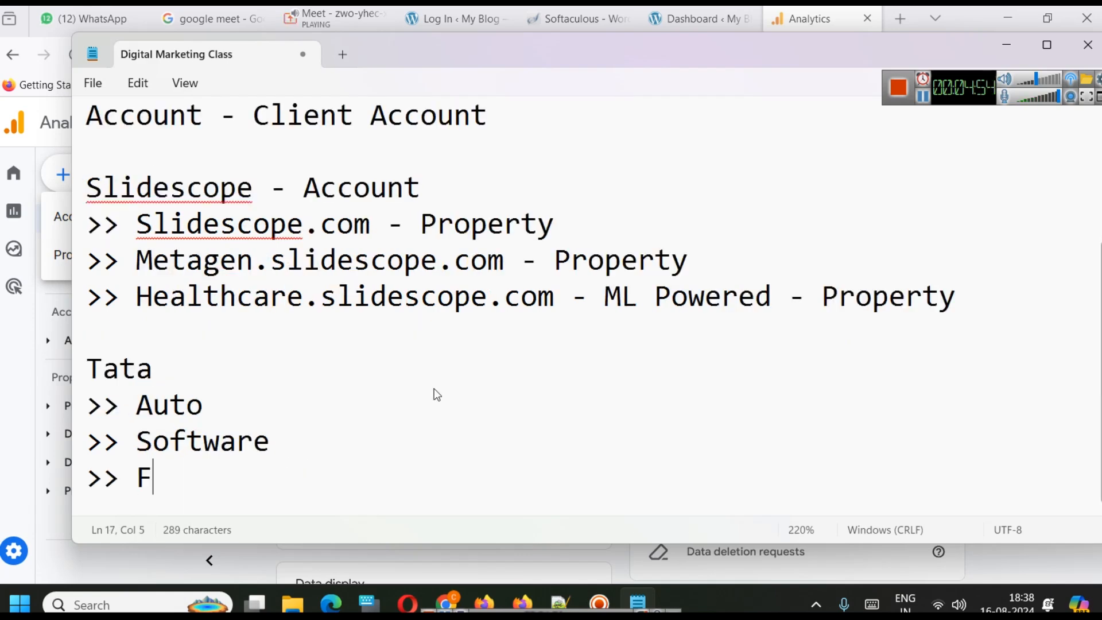
type("lights")
key("Return")
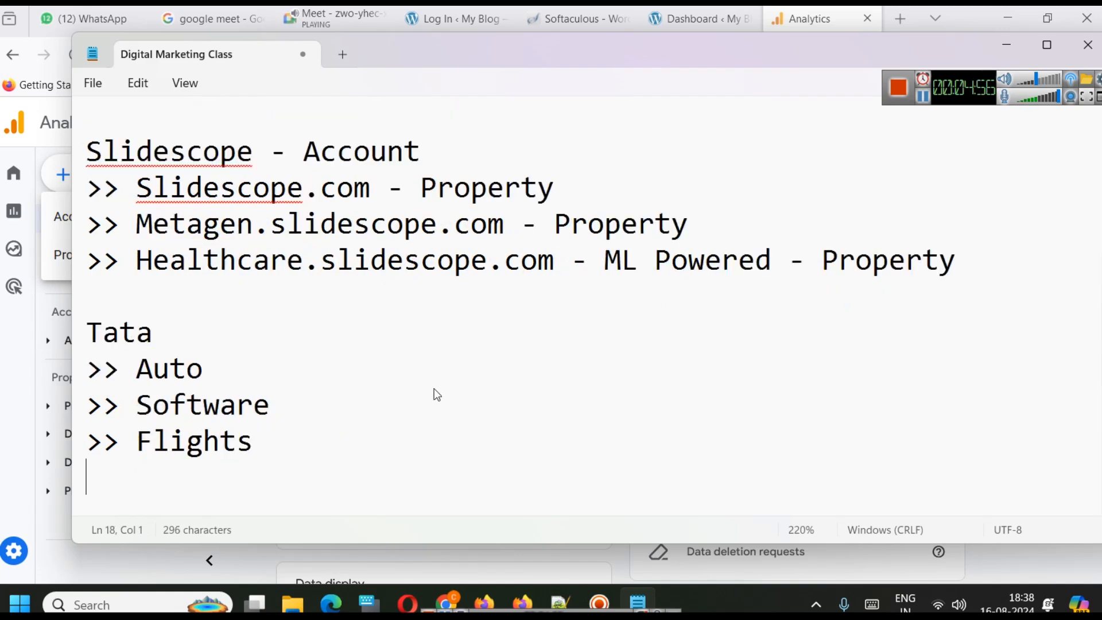
type(">> Sa;es")
key("BackSpace")
key("BackSpace")
key("BackSpace")
type("lt")
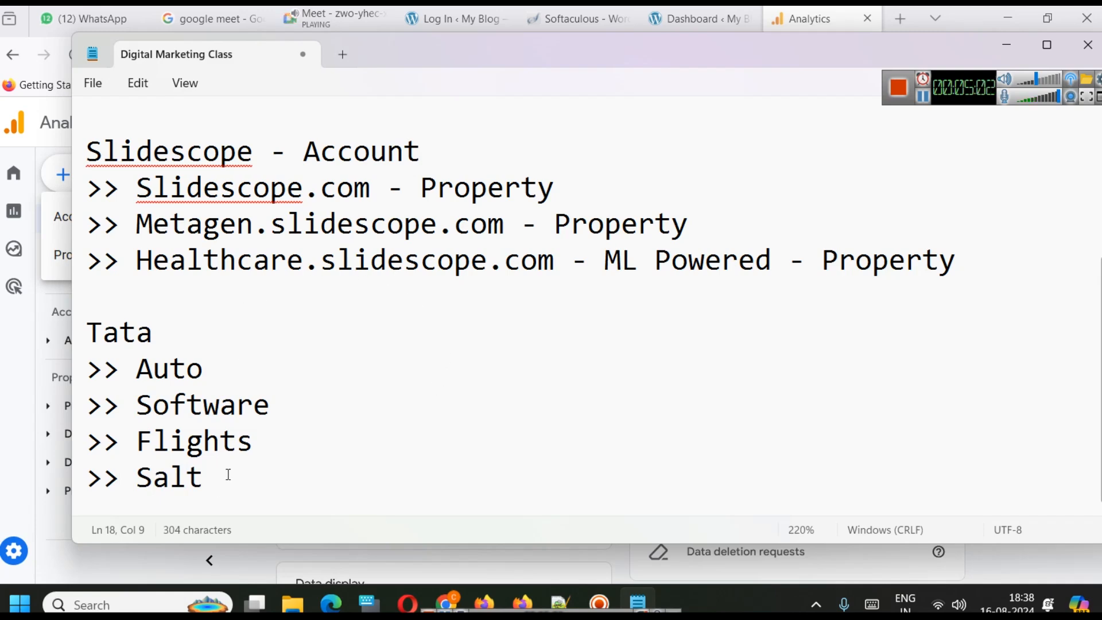
Delete the whole Tata example, including its heading and bullets, from the notes.
left_click_drag(224, 476, 107, 342)
key("BackSpace")
key("BackSpace")
key("BackSpace")
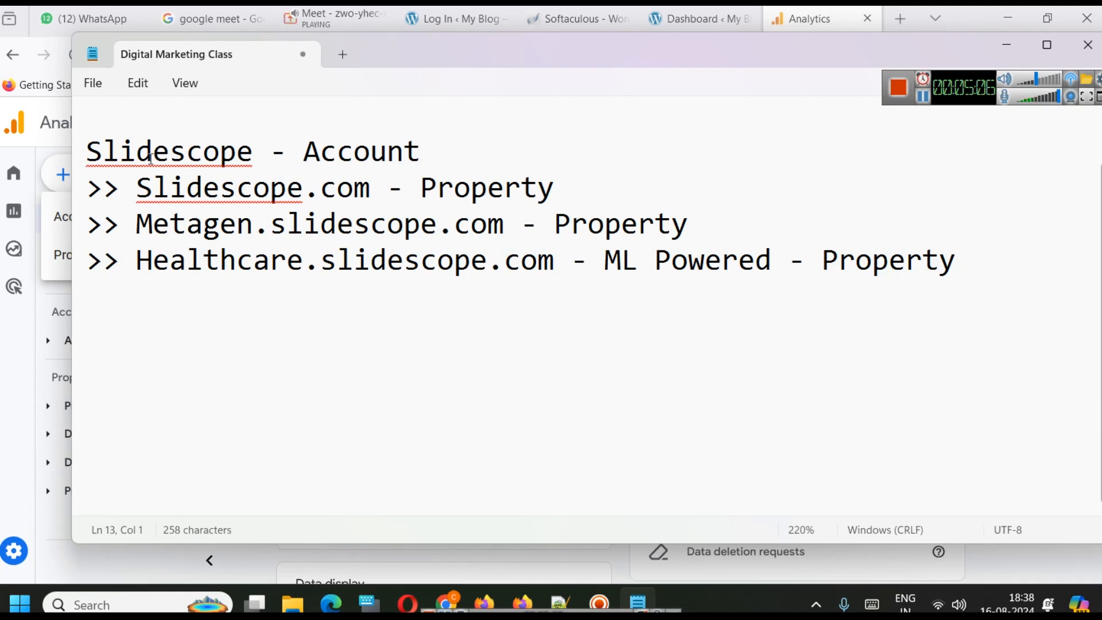
Minimize the notes, show the WordPress site's dashboard, and return to Google Analytics to start creating a new account.
left_click(1007, 53)
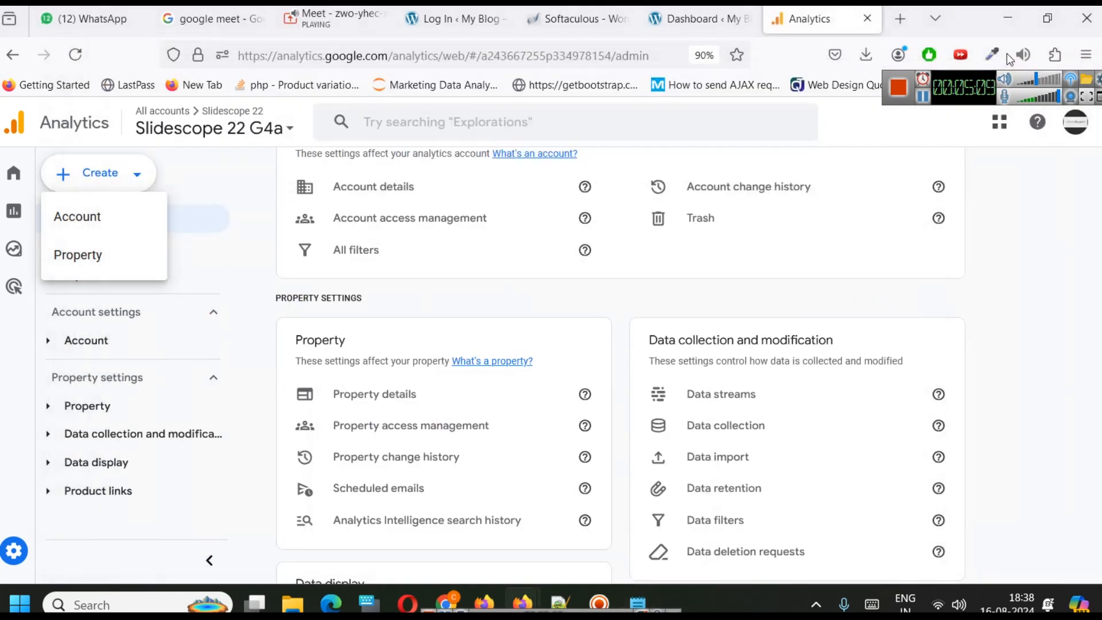
left_click(689, 19)
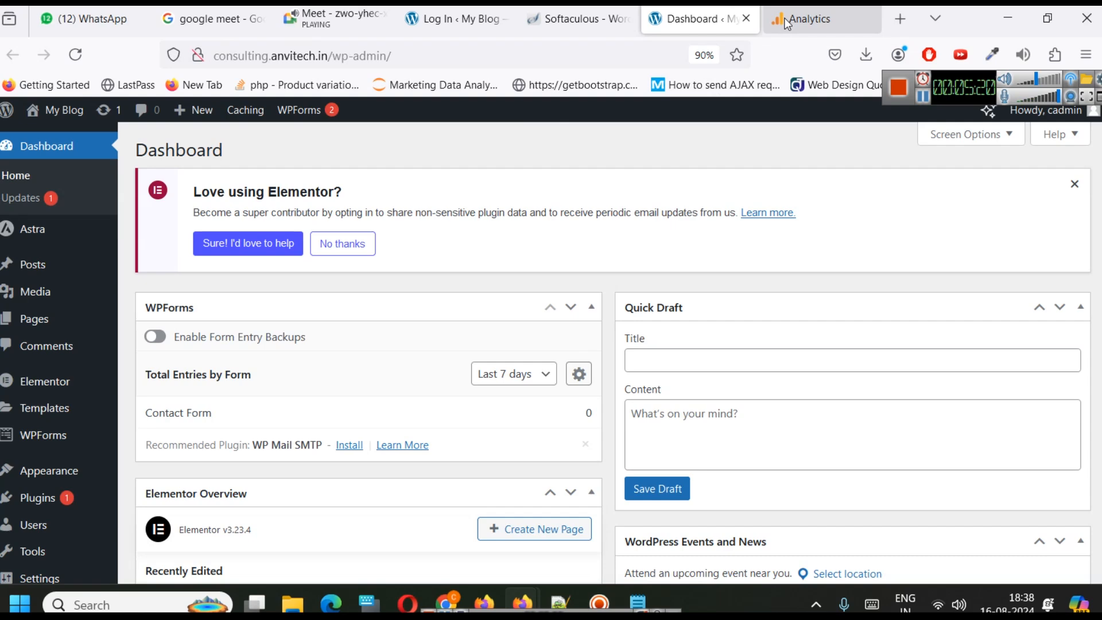
left_click(809, 19)
left_click(89, 228)
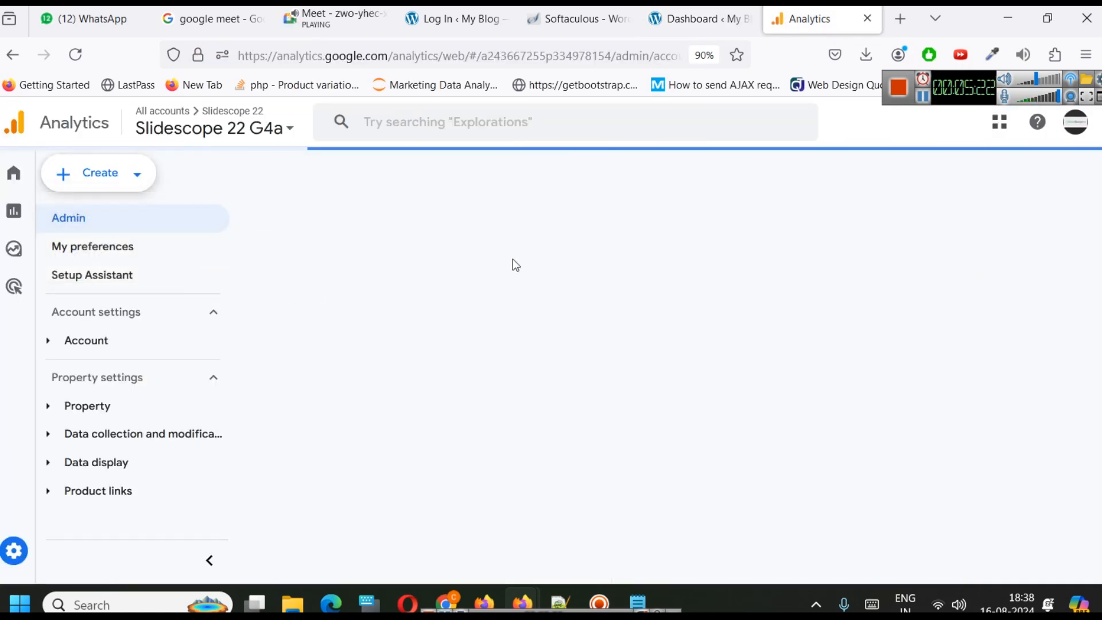
Name the new Analytics account "Anvitech" and look through the account data sharing settings.
scroll(466, 360, "down", 3)
left_click(241, 326)
type("Anvitech")
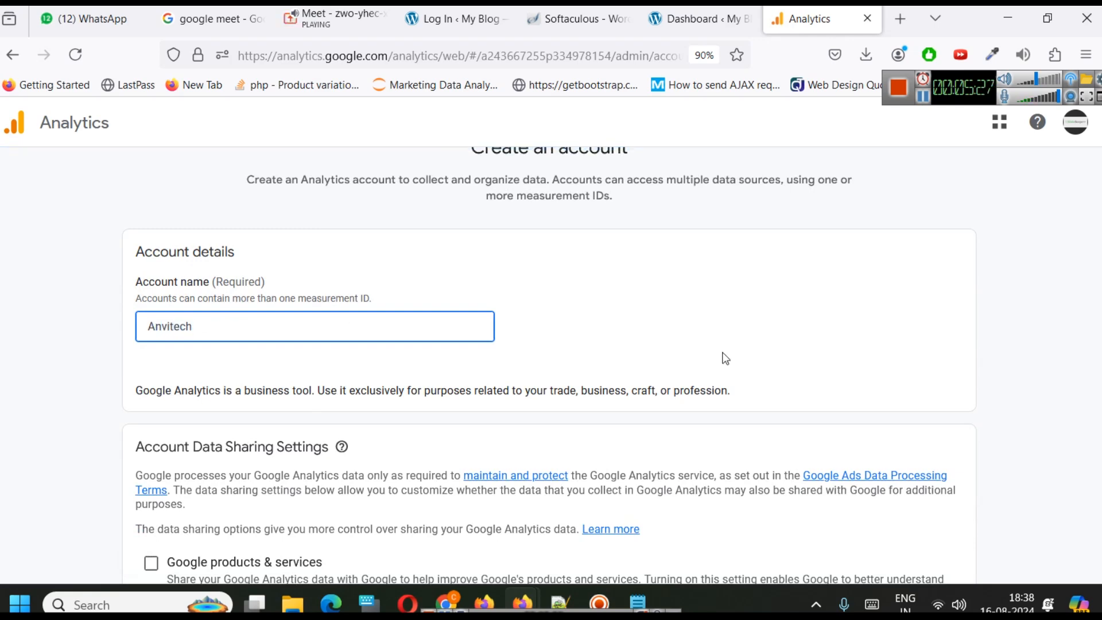
scroll(382, 306, "down", 3)
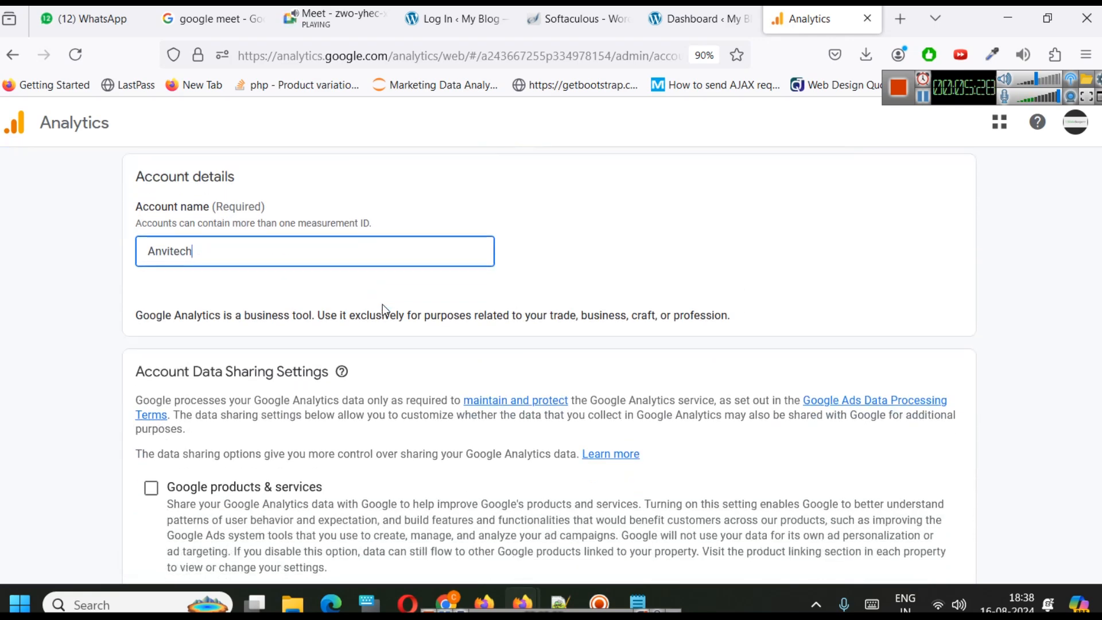
scroll(383, 307, "down", 3)
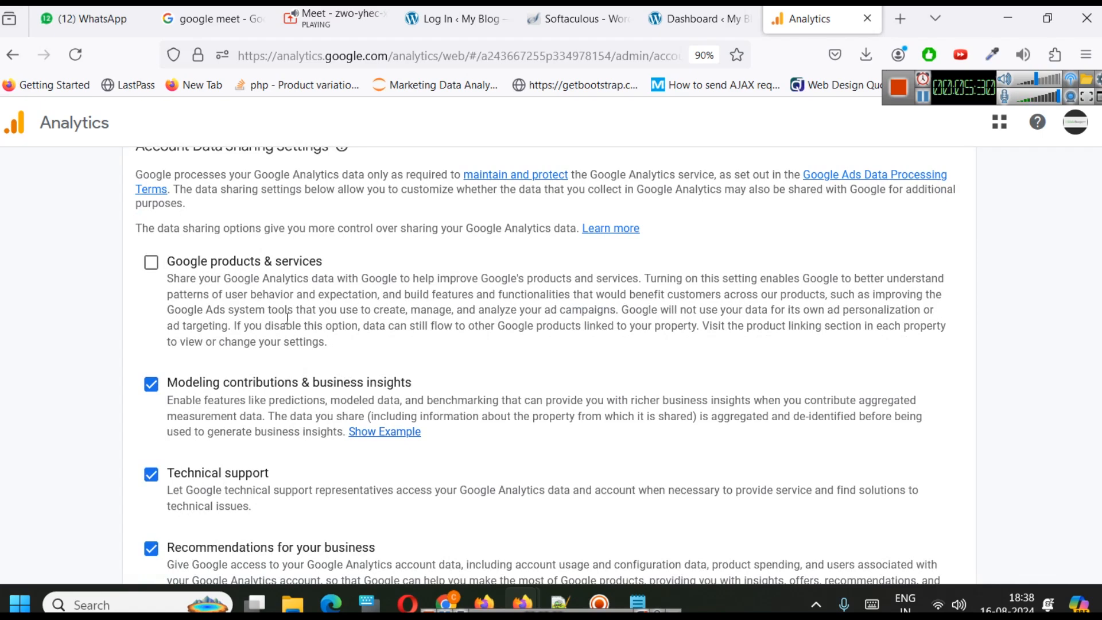
Enable data sharing for Google products & services and change the account name to "Anvitech.in".
left_click(151, 262)
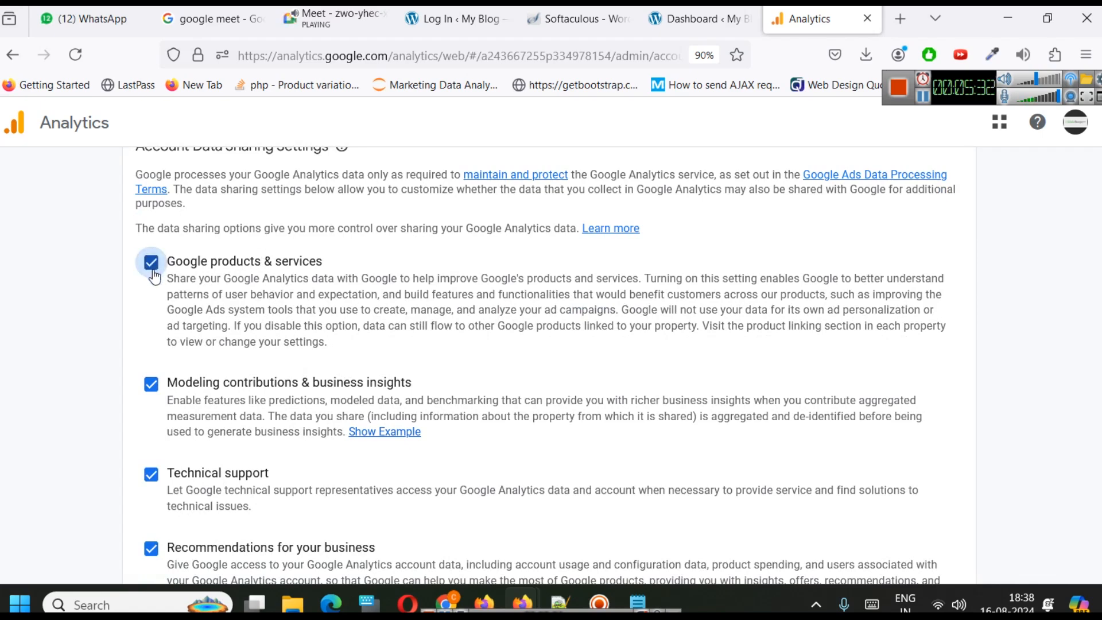
scroll(233, 284, "up", 4)
left_click(234, 262)
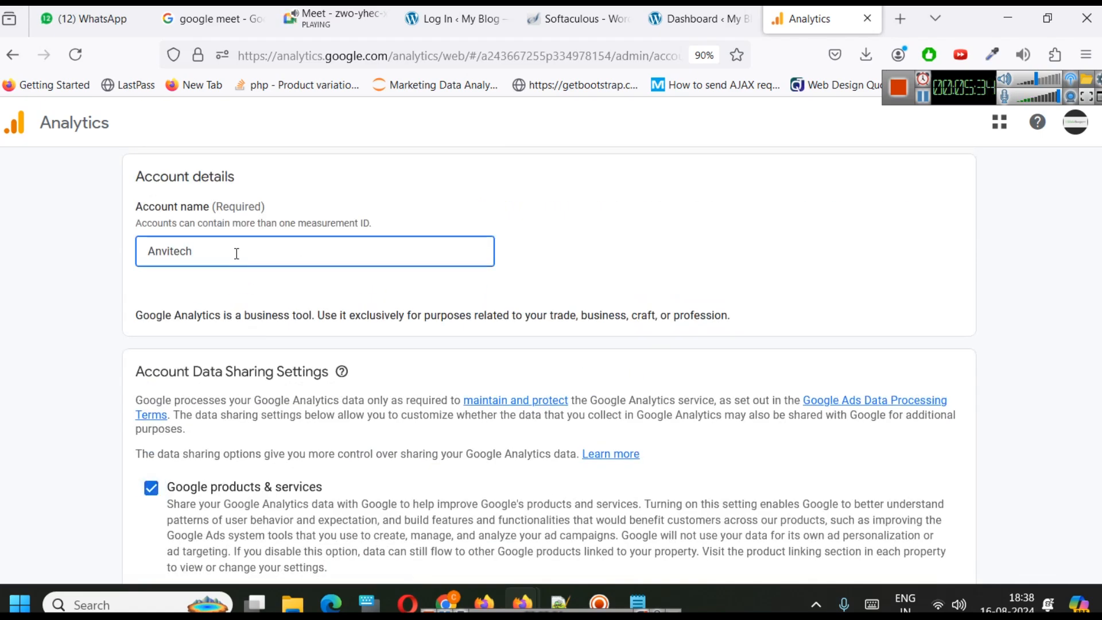
left_click(633, 345)
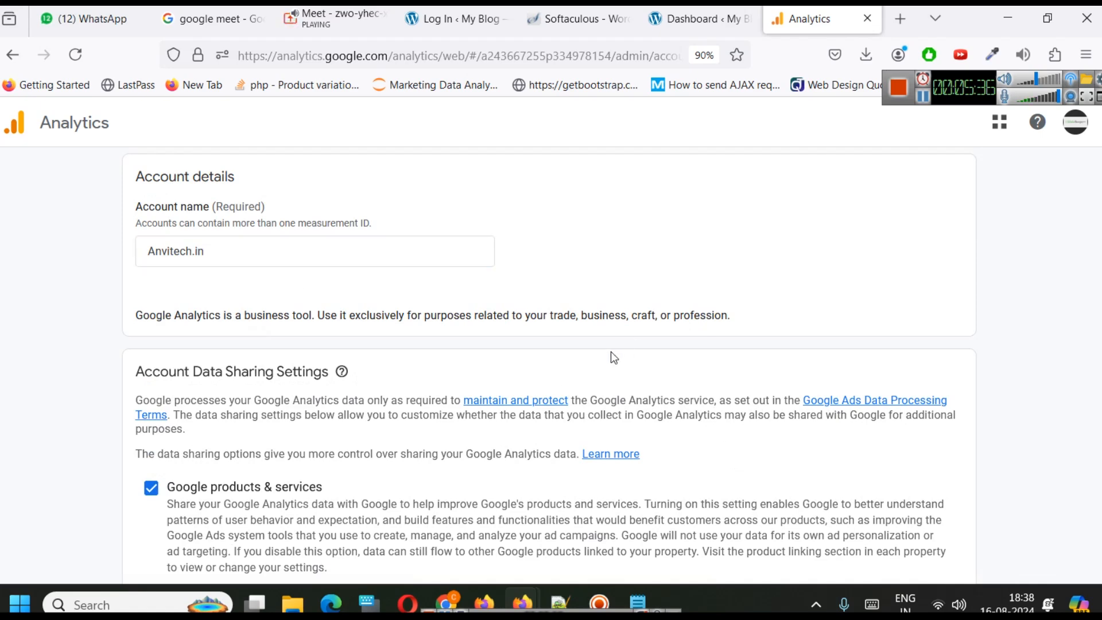
Review the account data sharing options and examine the note on how many more accounts can be created.
scroll(611, 351, "down", 5)
scroll(163, 239, "up", 3)
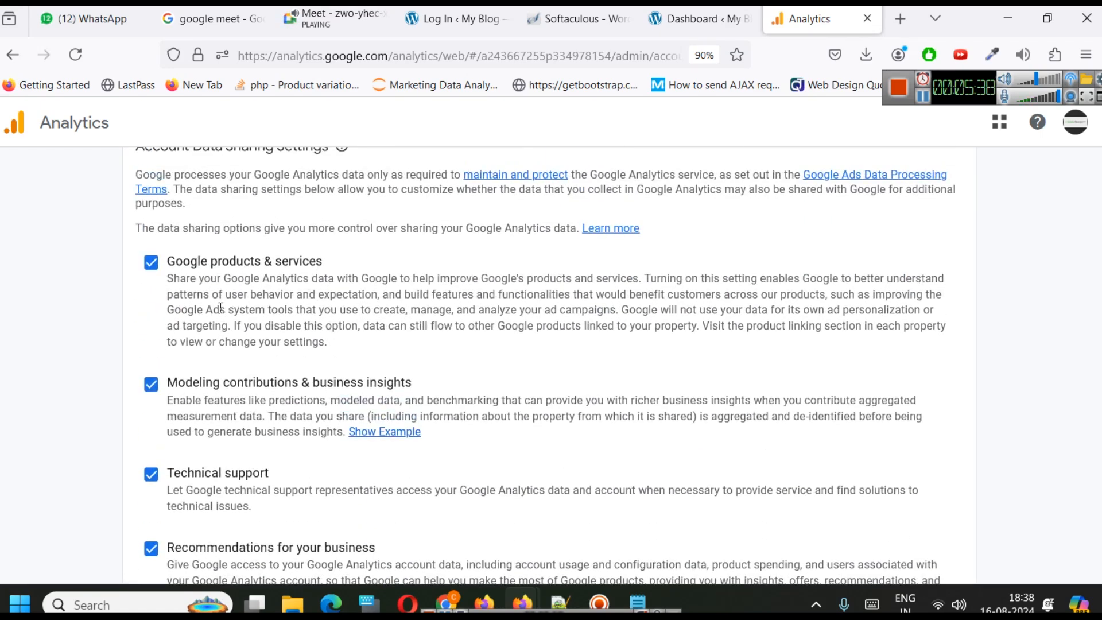
scroll(348, 323, "down", 4)
scroll(255, 283, "down", 1)
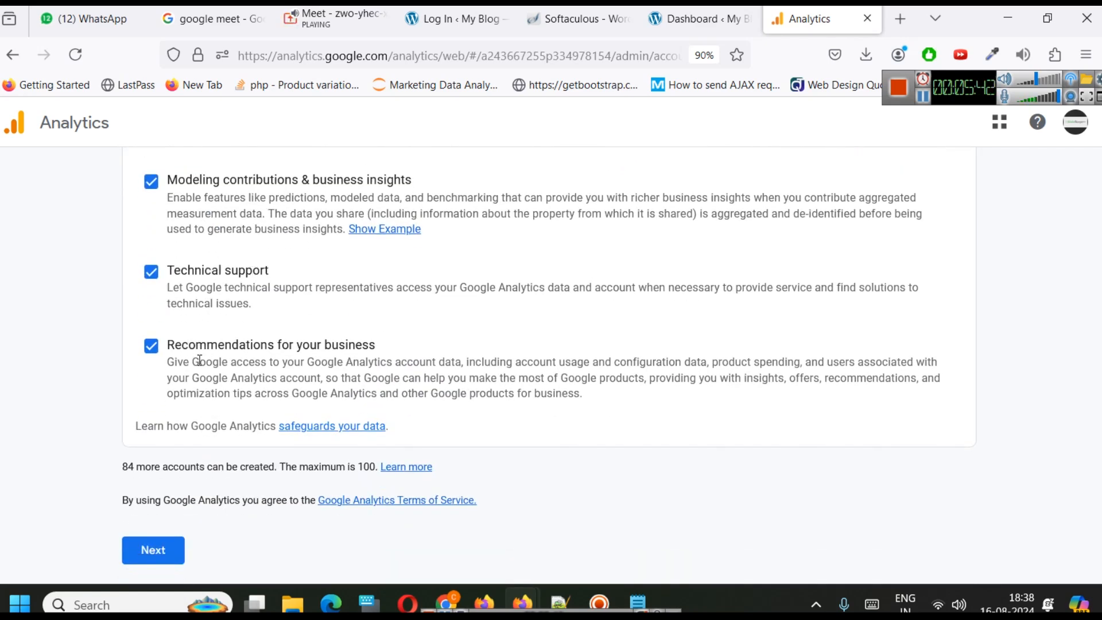
scroll(251, 312, "up", 4)
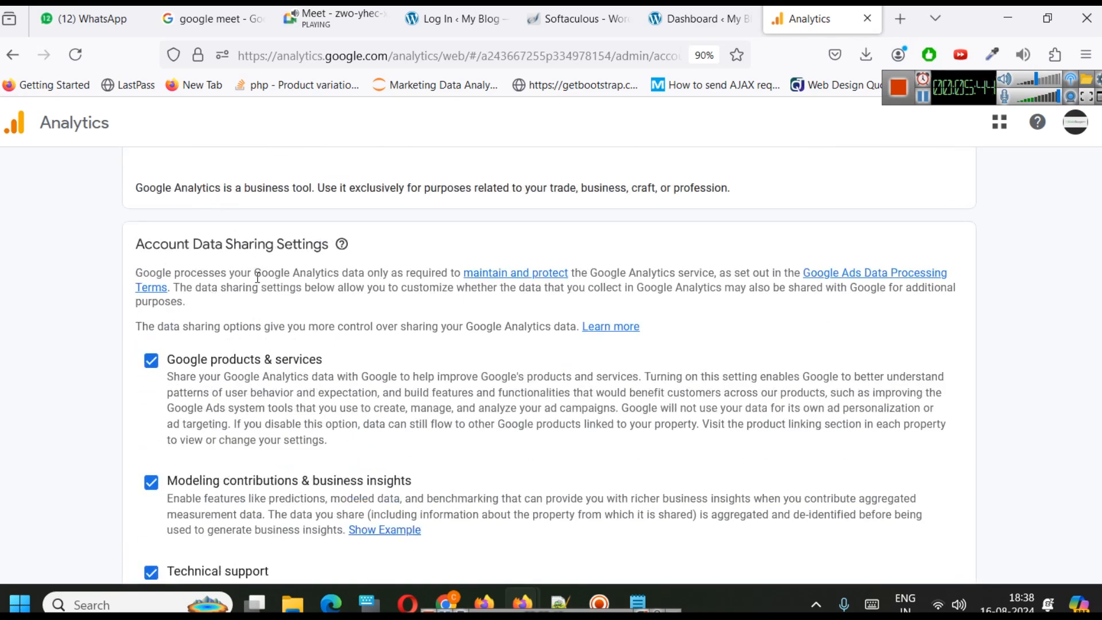
scroll(246, 251, "down", 4)
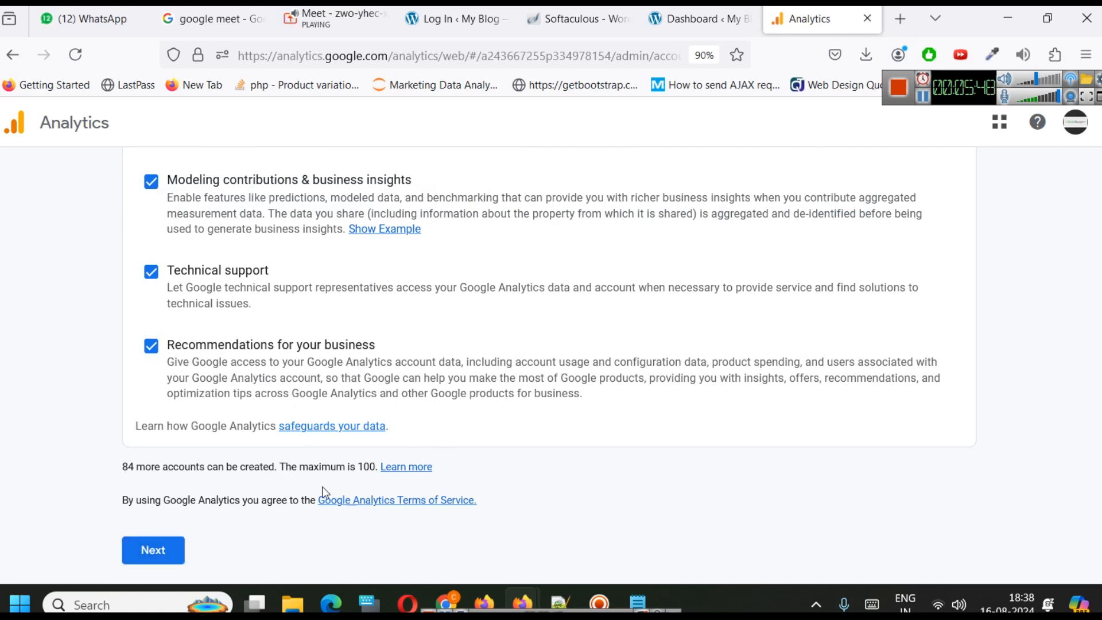
left_click_drag(358, 469, 377, 468)
scroll(584, 480, "up", 4)
scroll(583, 480, "down", 5)
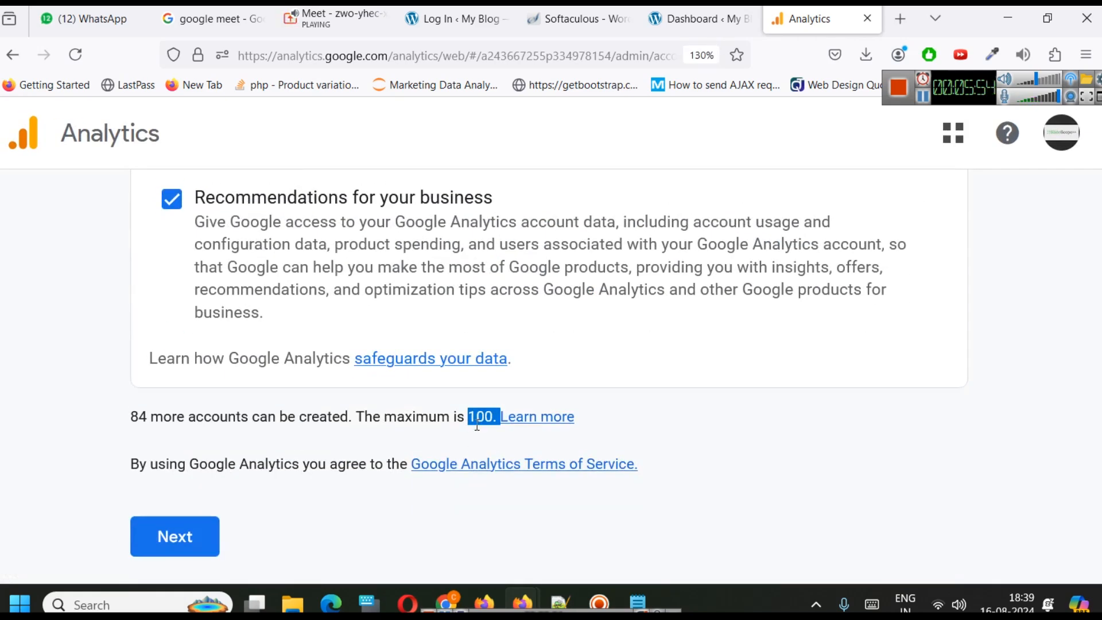
left_click_drag(131, 418, 161, 418)
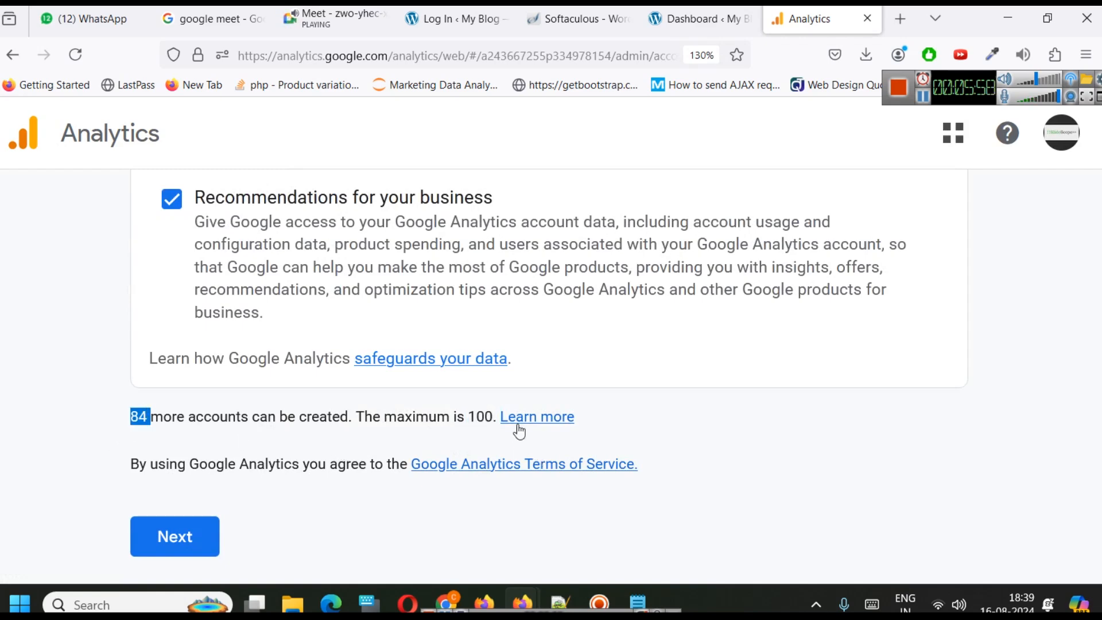
Continue to property creation and name the new property "Consulting".
key("ctrl+minus")
left_click(202, 542)
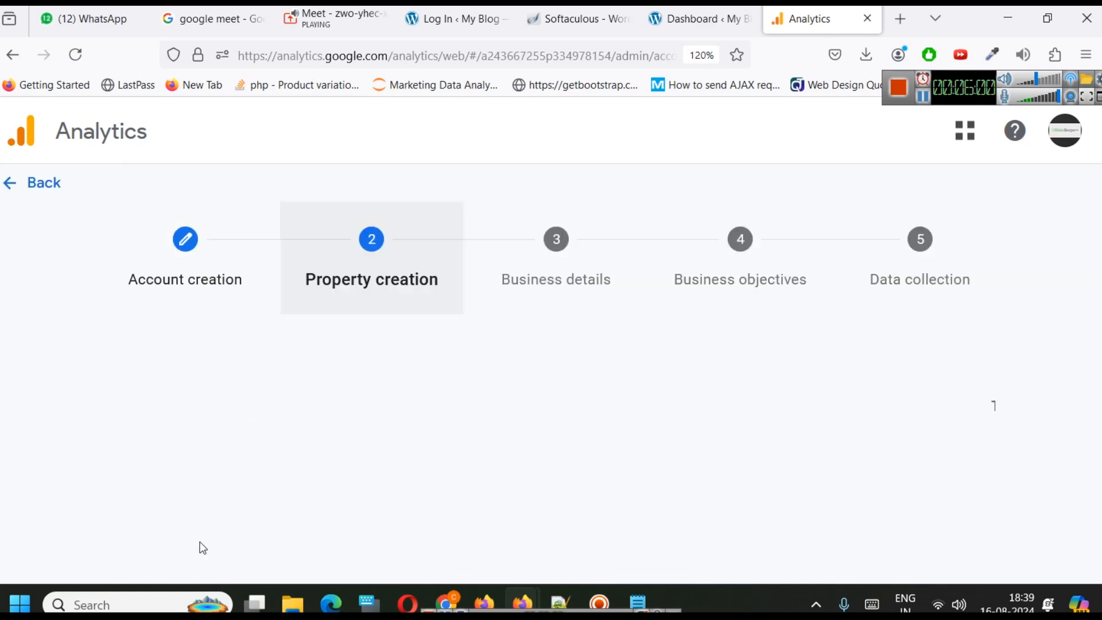
key("ctrl+minus")
key("ctrl+minus")
scroll(659, 360, "down", 5)
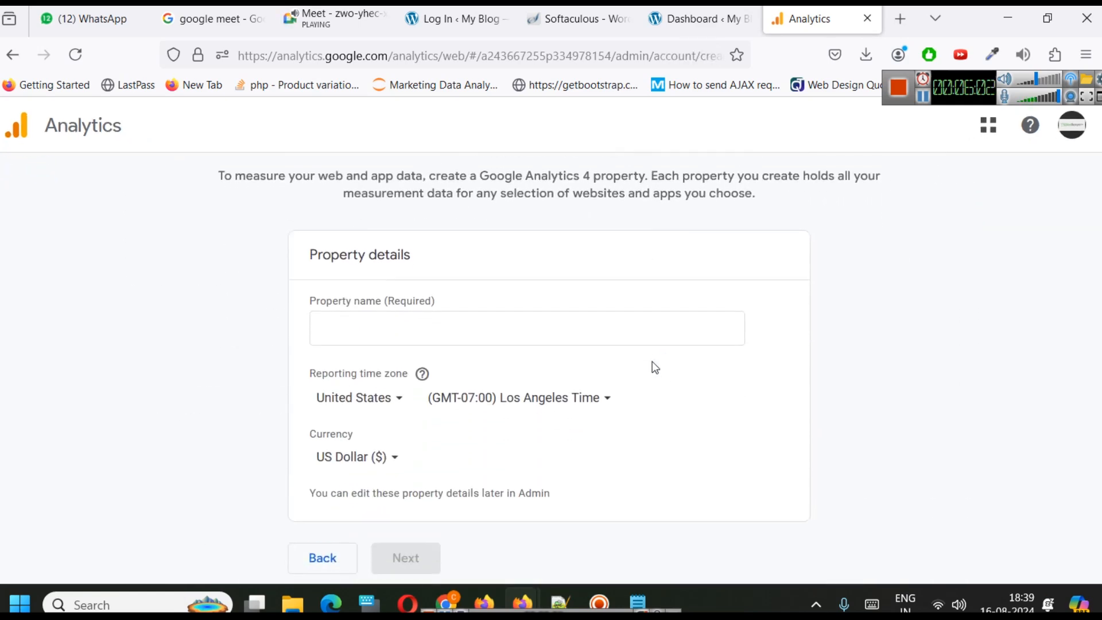
scroll(401, 313, "up", 5)
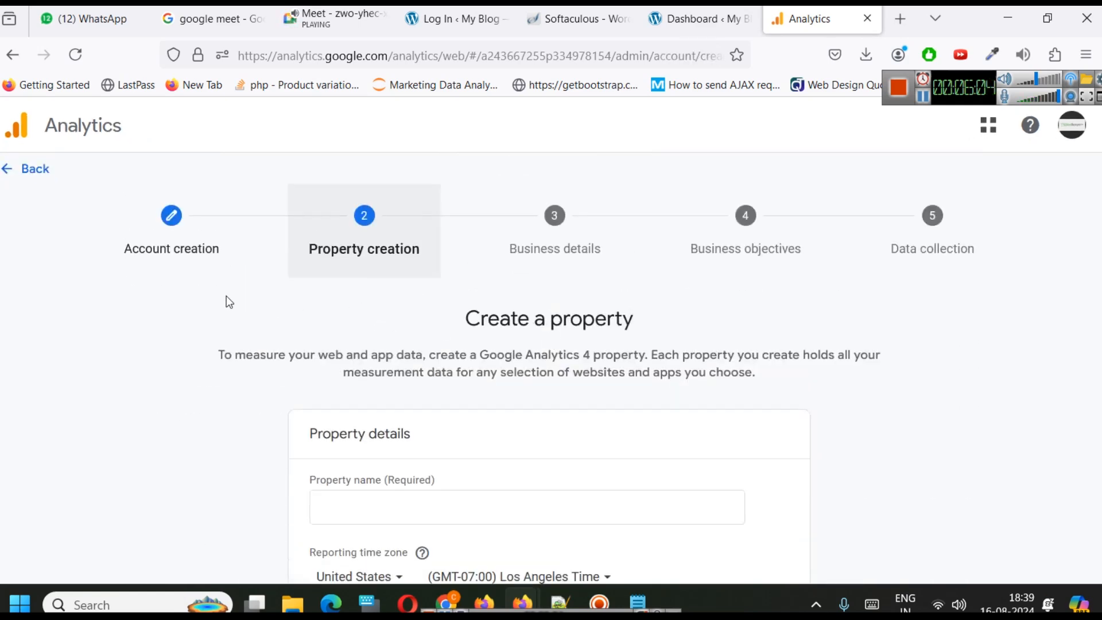
scroll(512, 356, "down", 3)
left_click(401, 346)
type("Consulting")
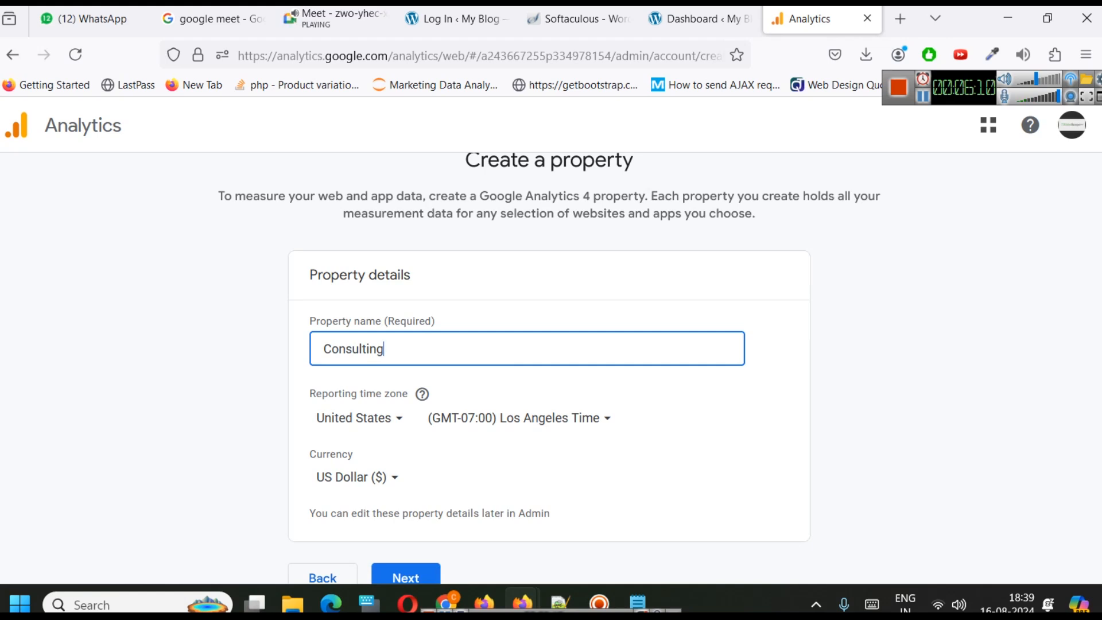
Set the property's reporting time zone country to India.
left_click(381, 427)
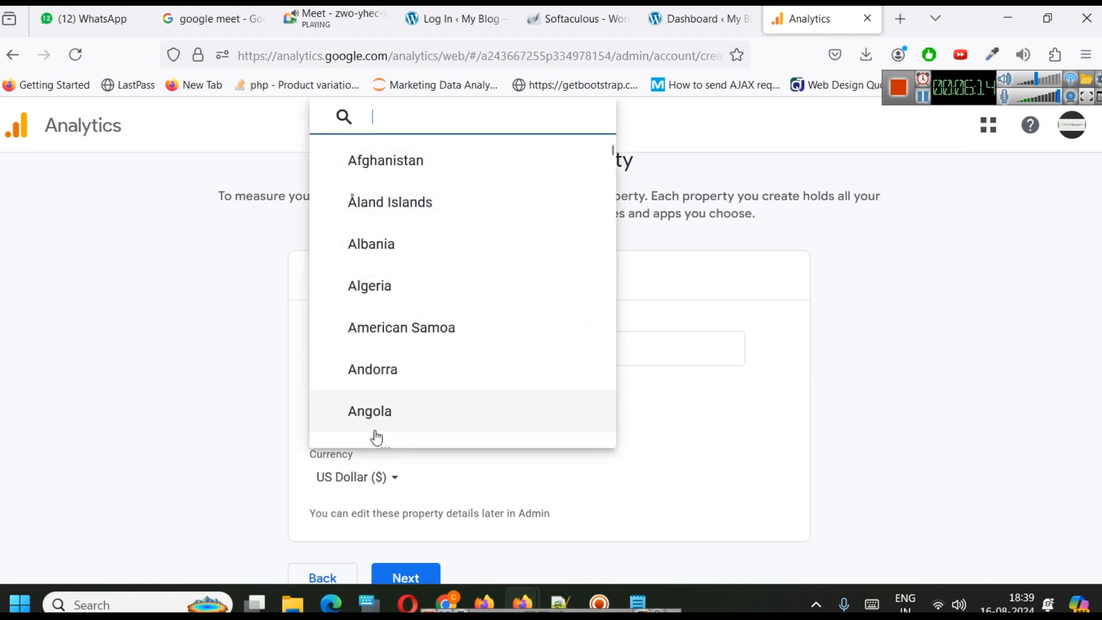
type("india")
left_click(383, 427)
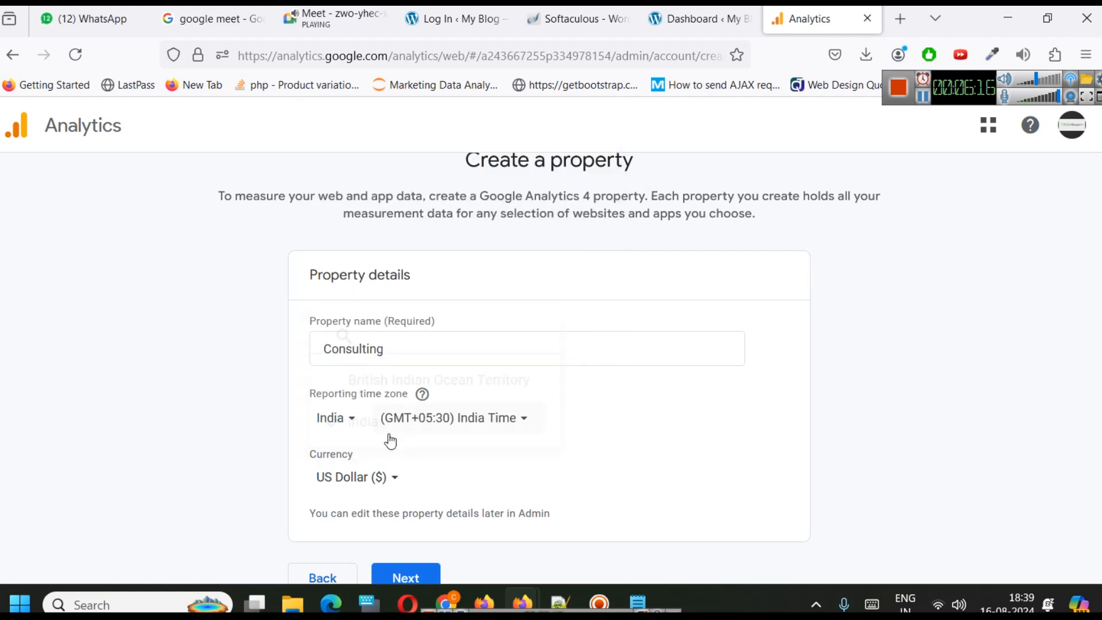
Set the property's currency to Indian Rupee (₹).
scroll(493, 431, "down", 1)
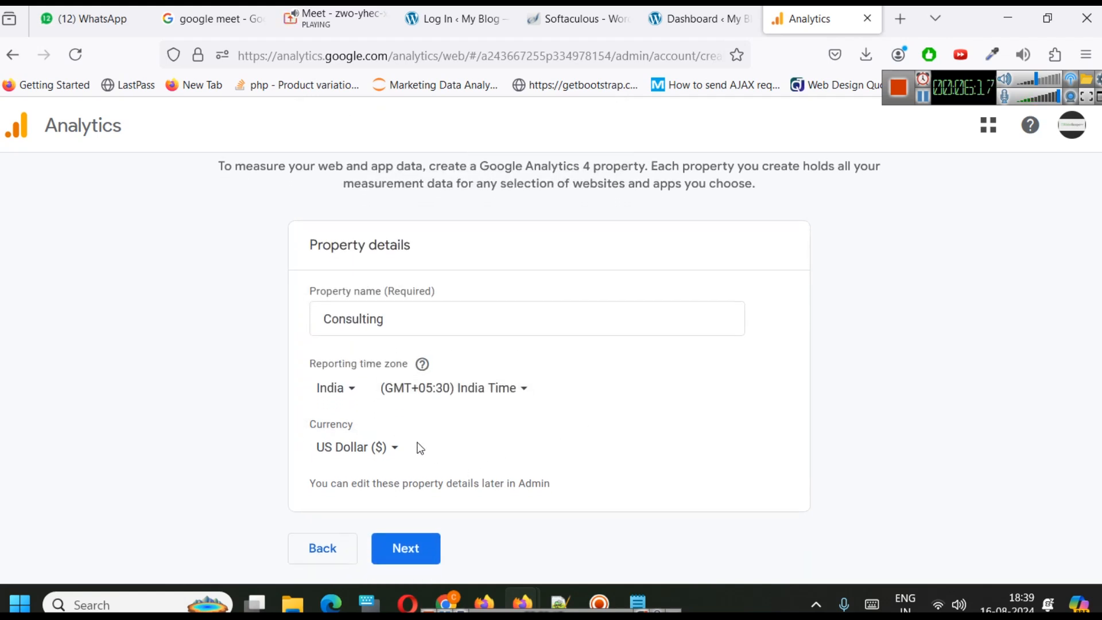
left_click(358, 446)
type("inr")
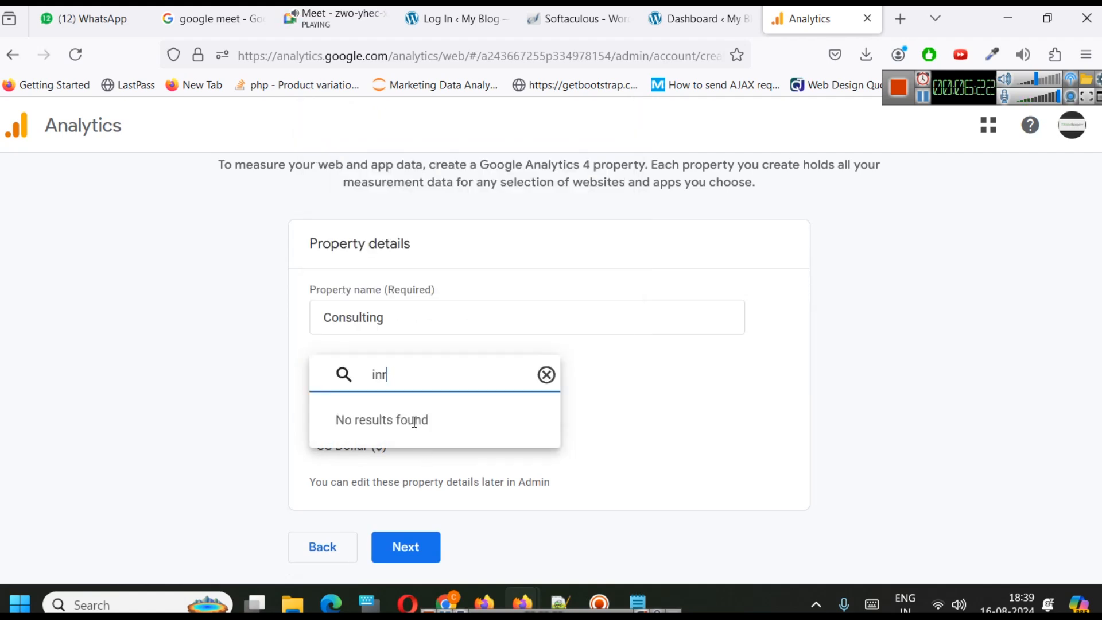
key("BackSpace")
key("BackSpace")
type("o")
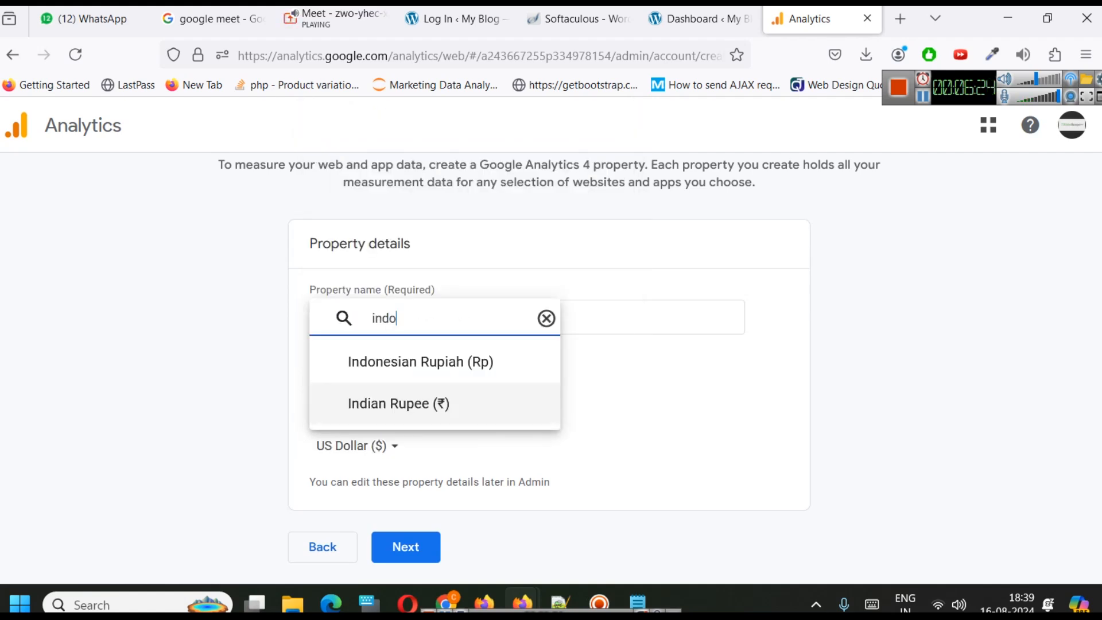
left_click(455, 401)
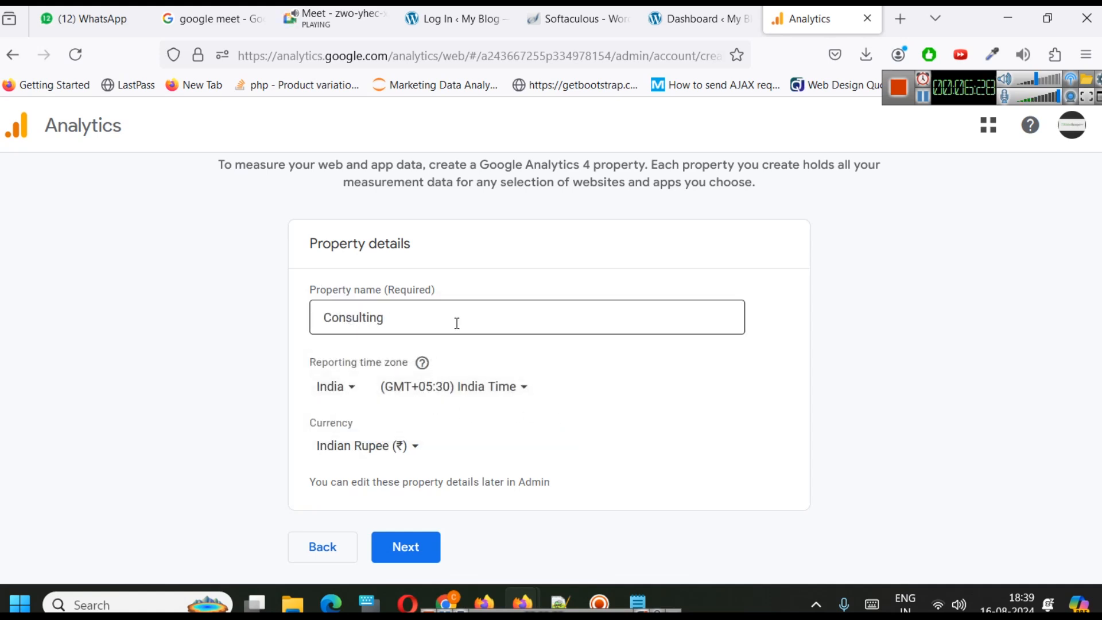
Check the entered property details and continue to the business details.
left_click(361, 320)
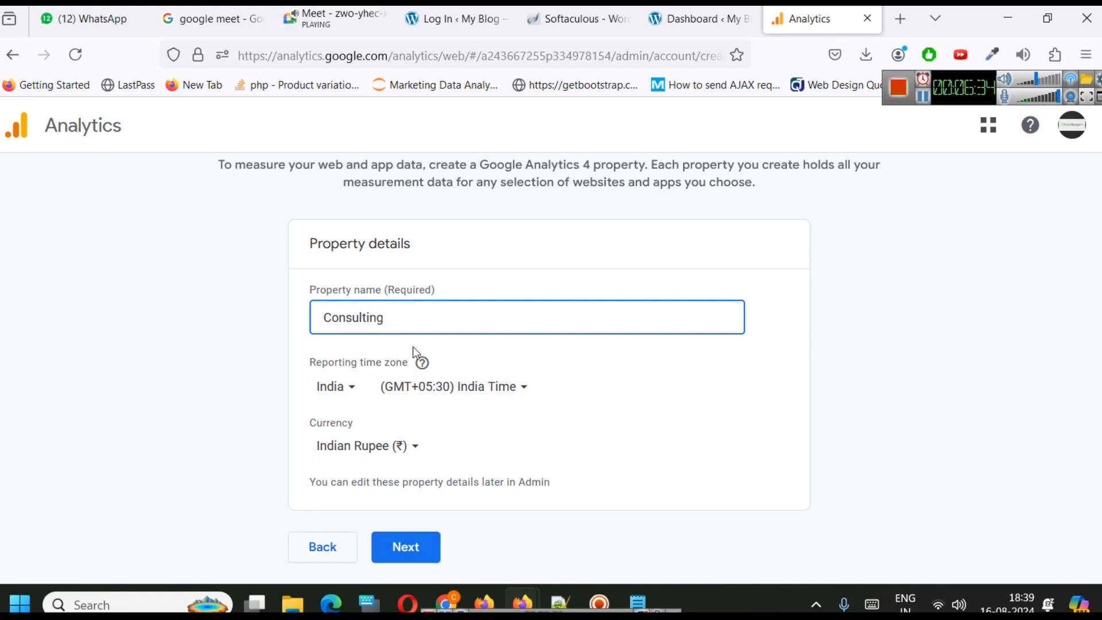
scroll(570, 387, "up", 3)
scroll(376, 338, "down", 3)
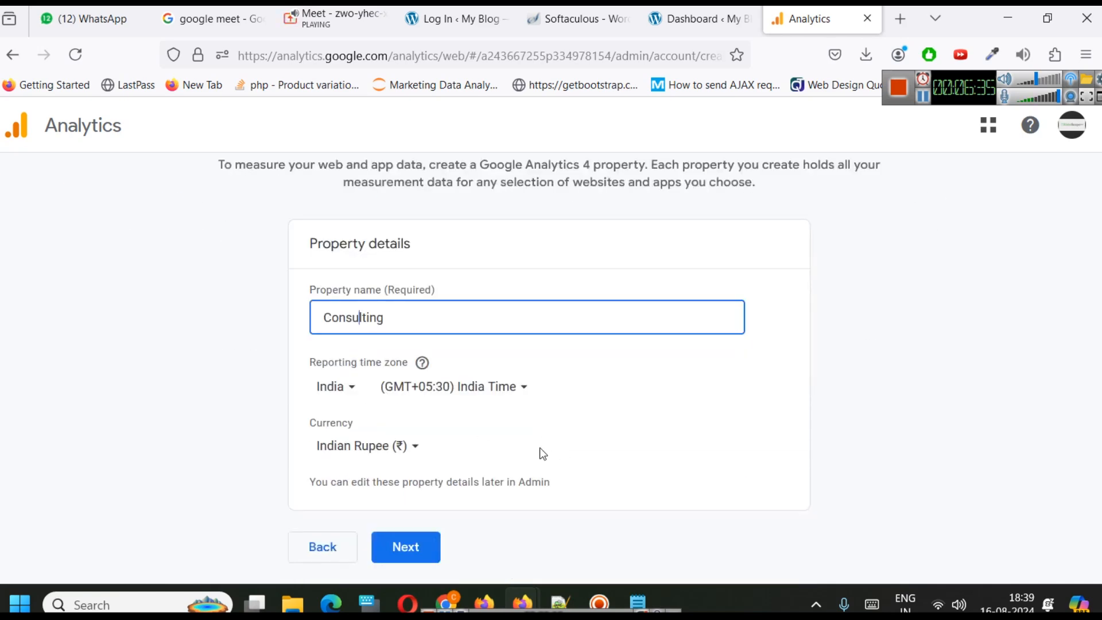
left_click(409, 555)
Choose Business & Industrial as the industry category in the business details.
scroll(477, 446, "down", 4)
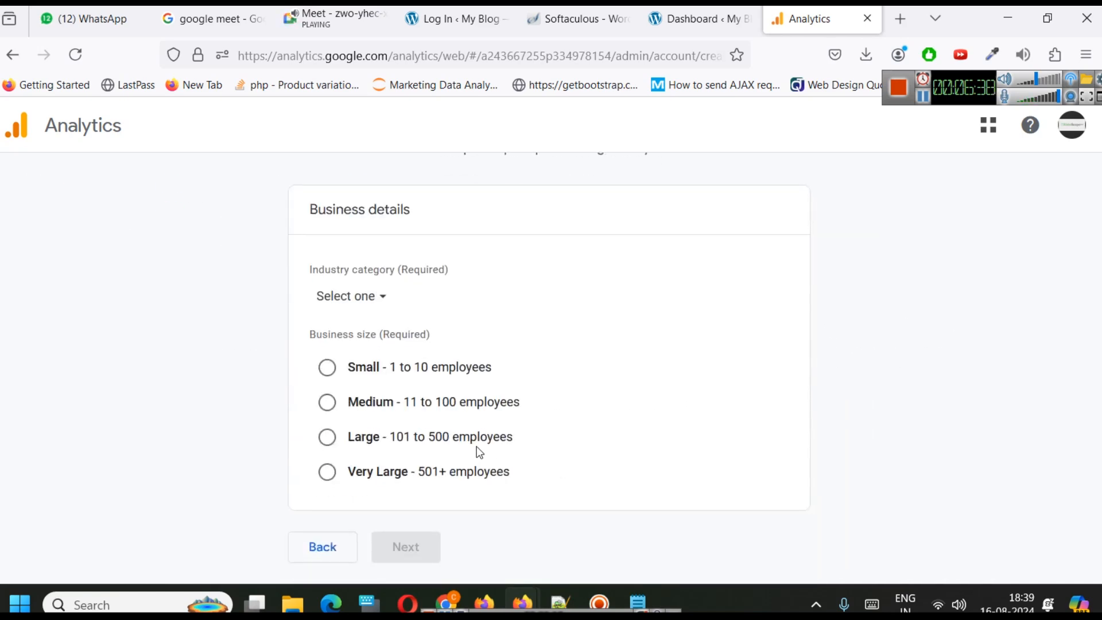
scroll(499, 445, "up", 4)
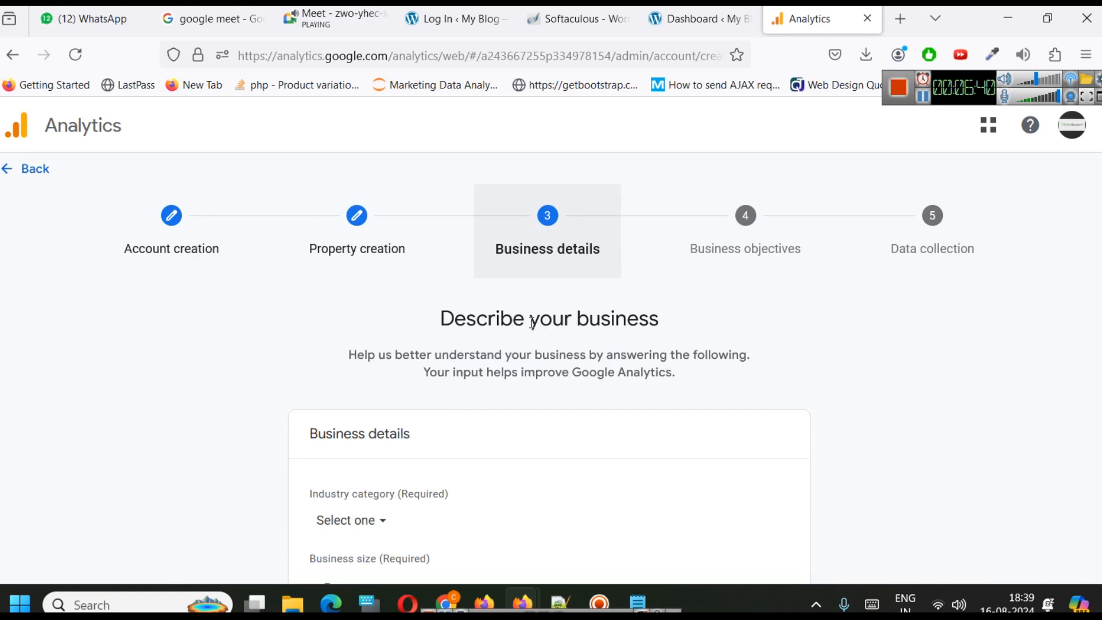
scroll(574, 319, "down", 4)
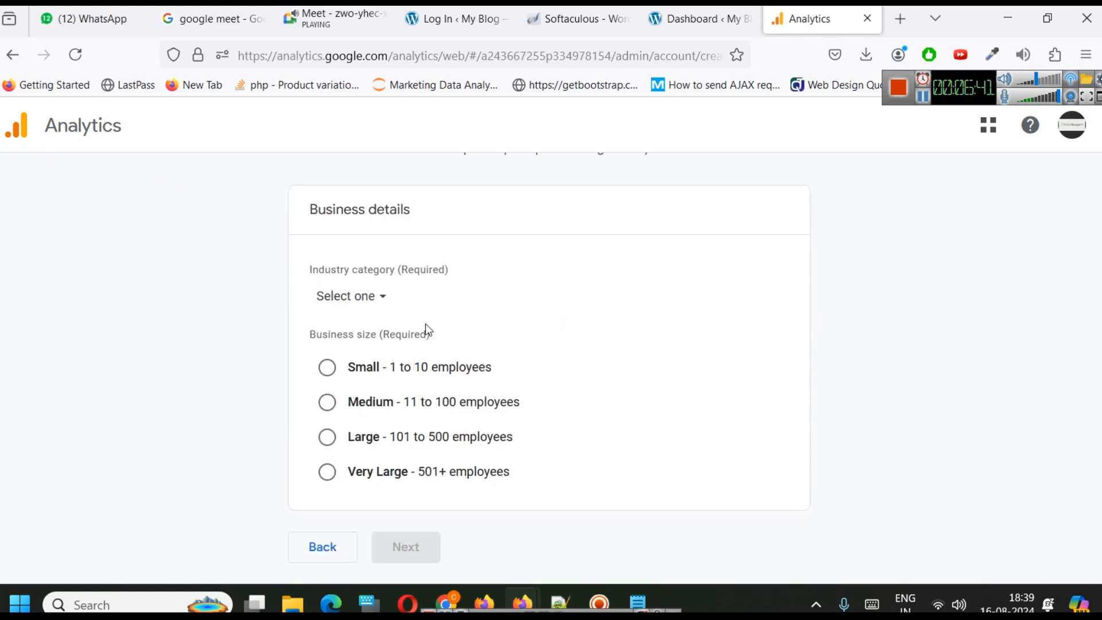
left_click(381, 307)
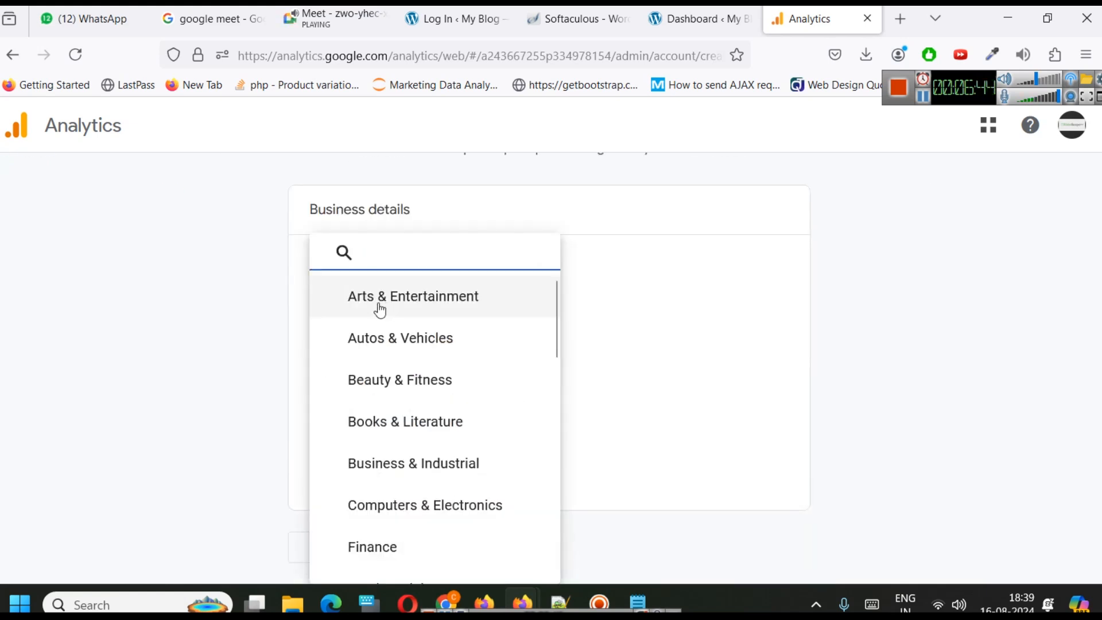
left_click(461, 468)
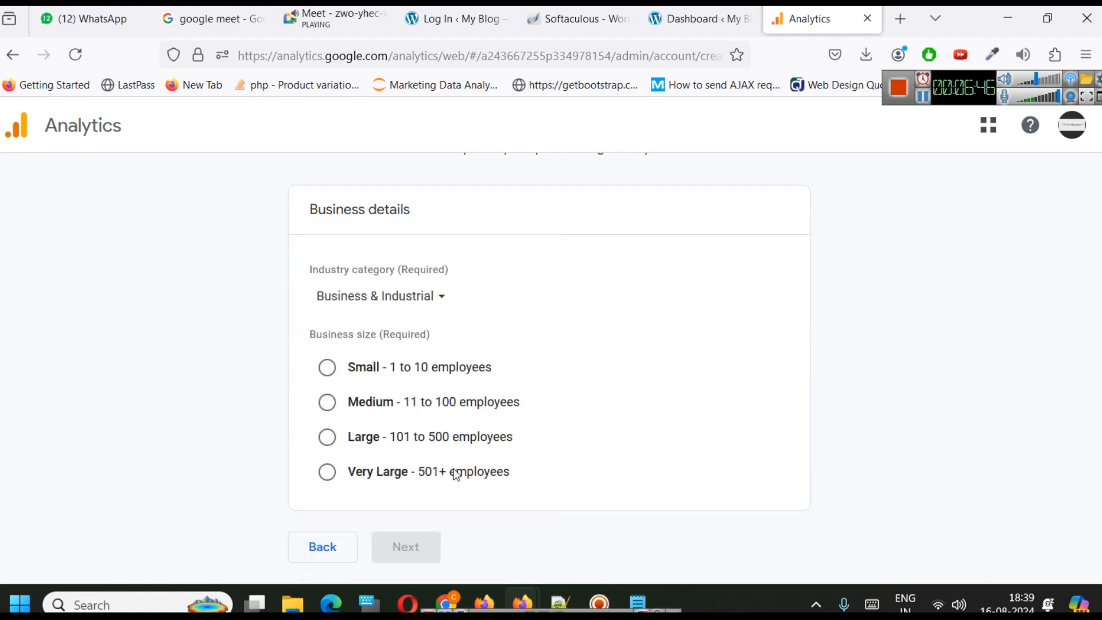
Look through the other available industry categories and close the list without choosing another.
left_click(450, 304)
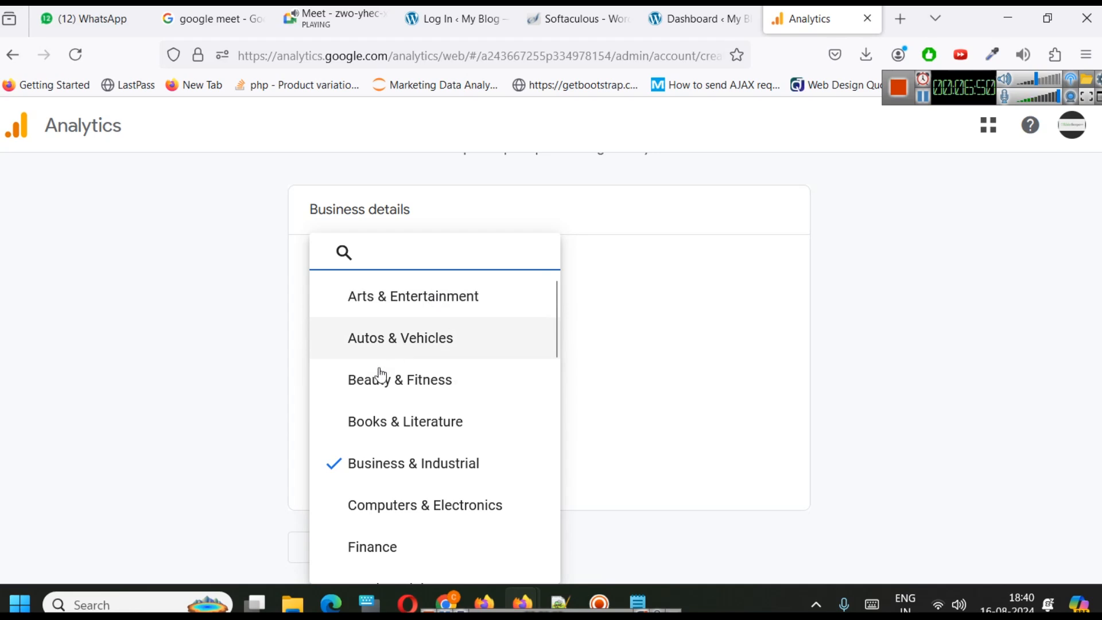
scroll(481, 426, "down", 10)
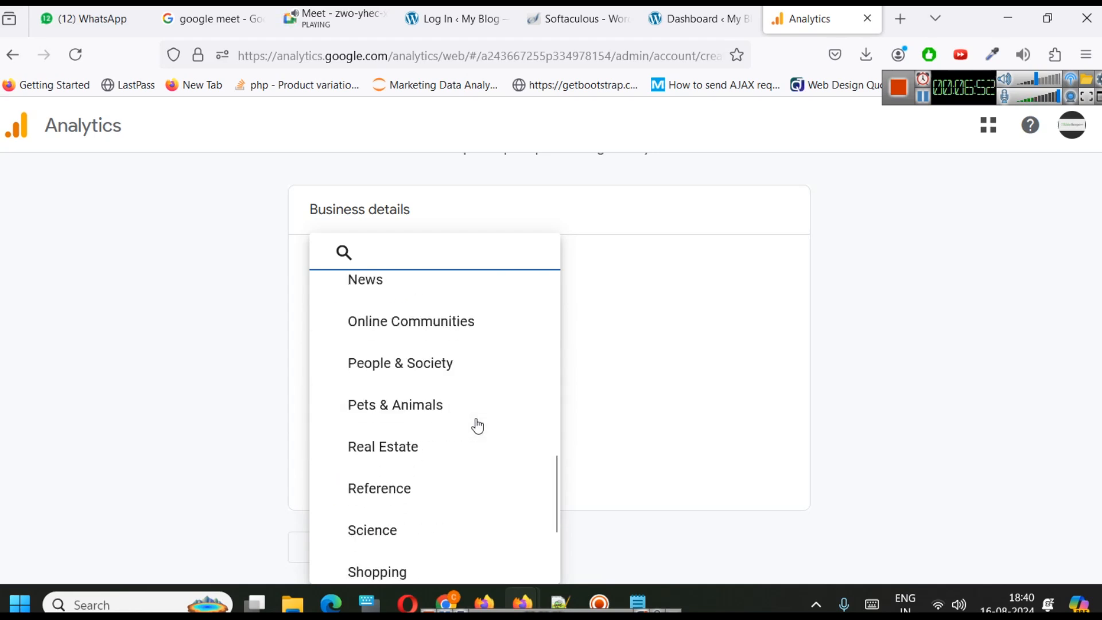
scroll(478, 426, "down", 3)
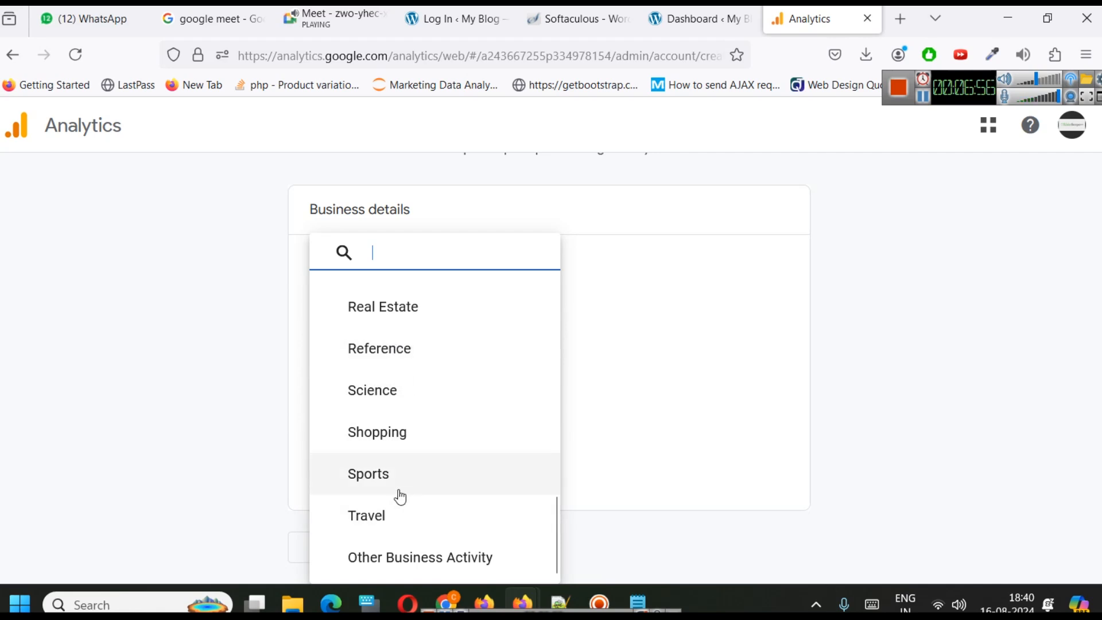
scroll(400, 494, "up", 4)
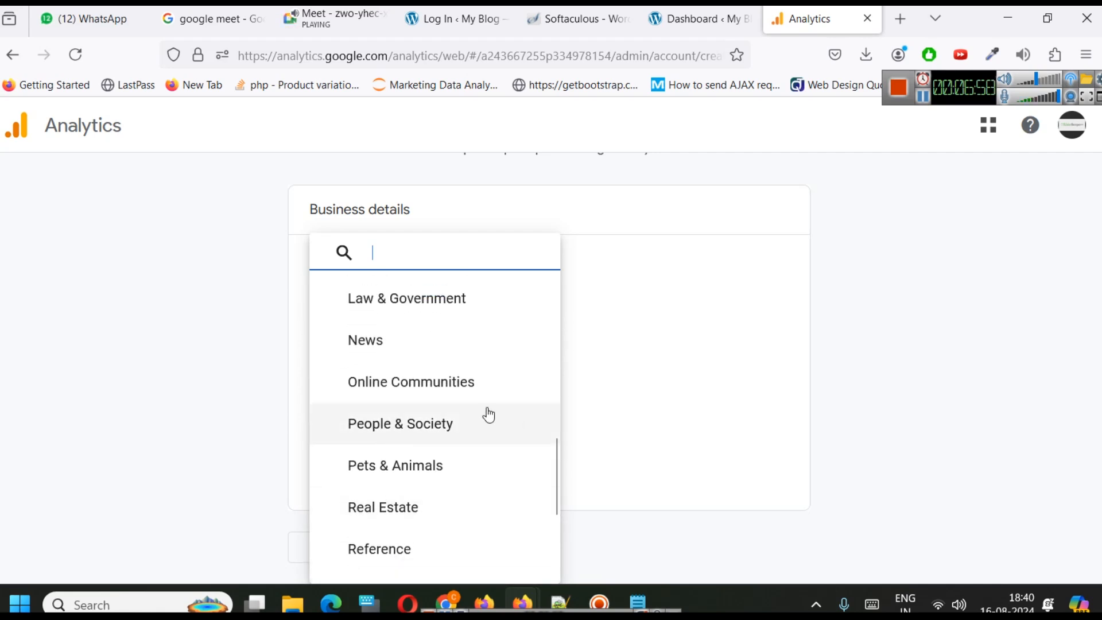
scroll(473, 446, "up", 8)
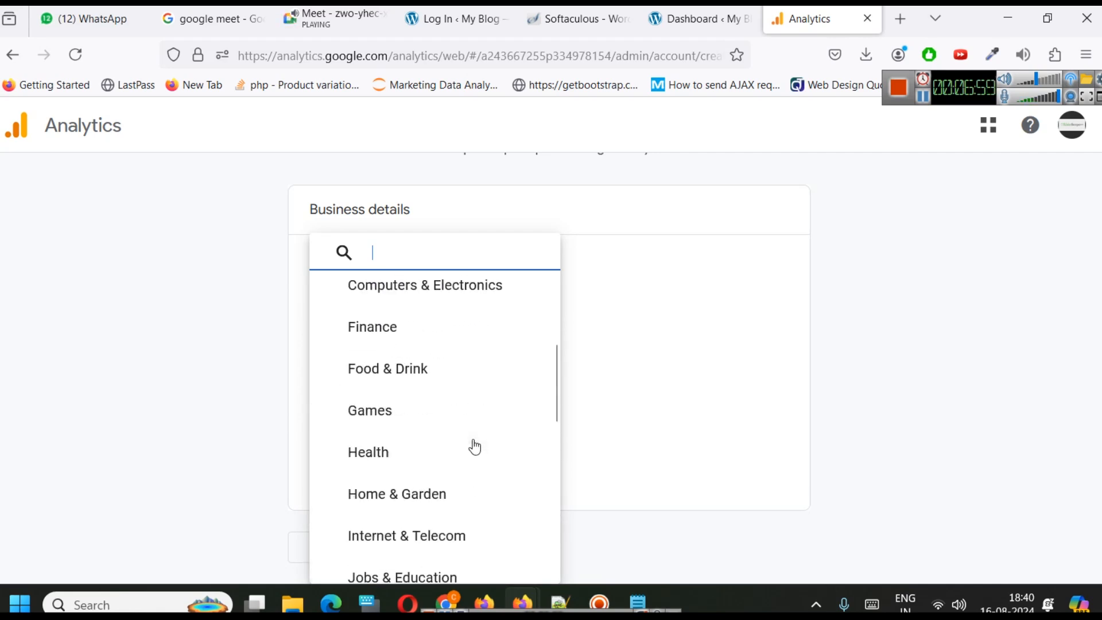
left_click(618, 420)
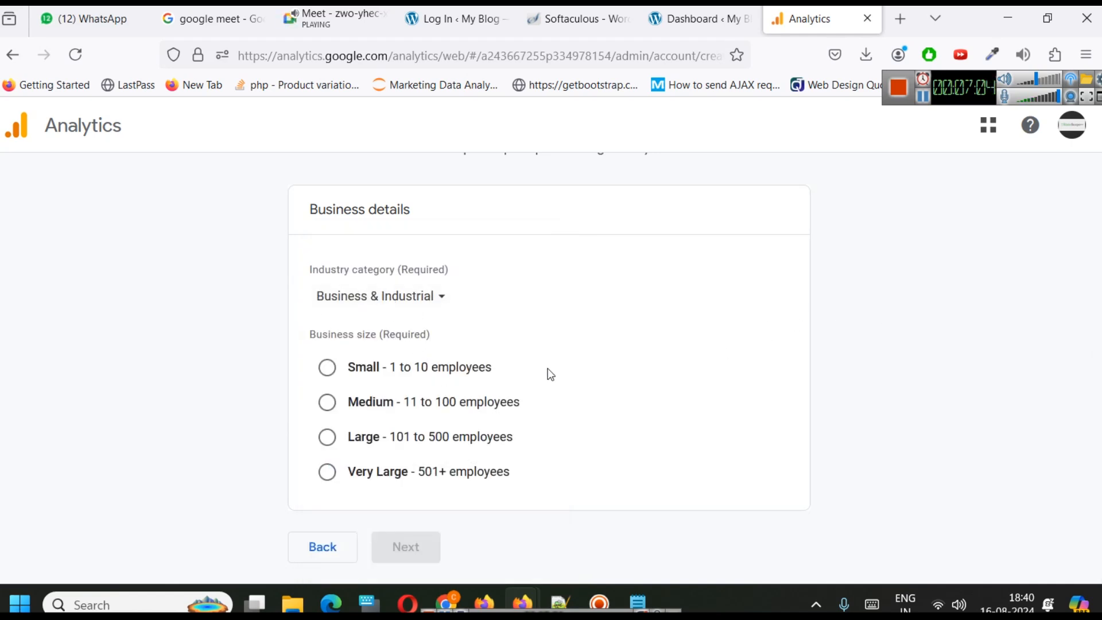
Set the business size to Small - 1 to 10 employees and continue to the business objectives to review the options.
left_click(372, 366)
left_click(421, 552)
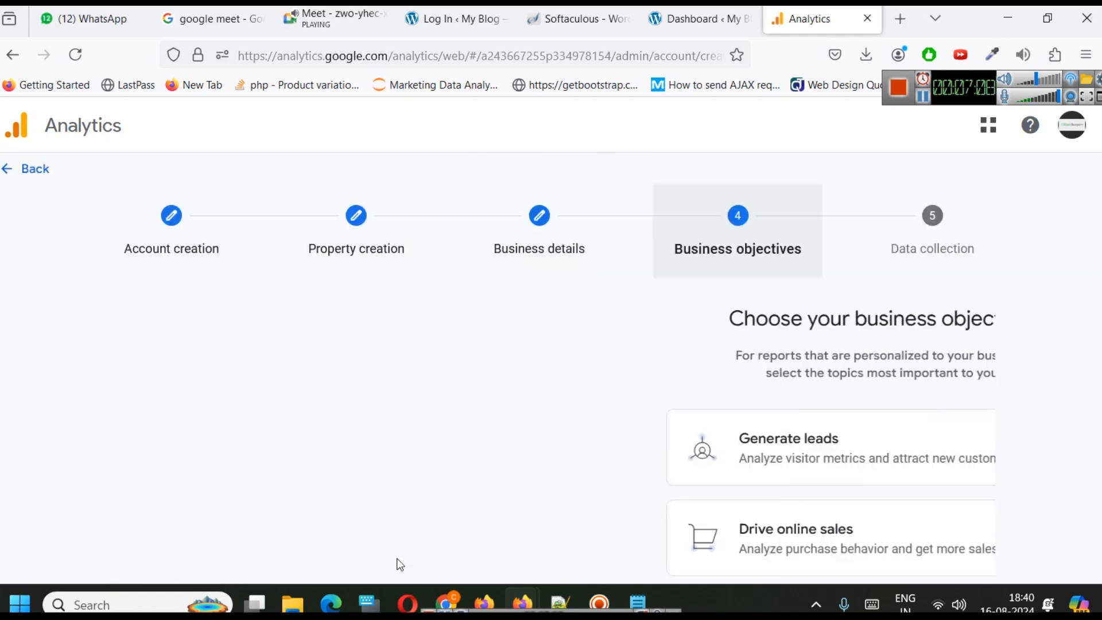
scroll(572, 396, "down", 5)
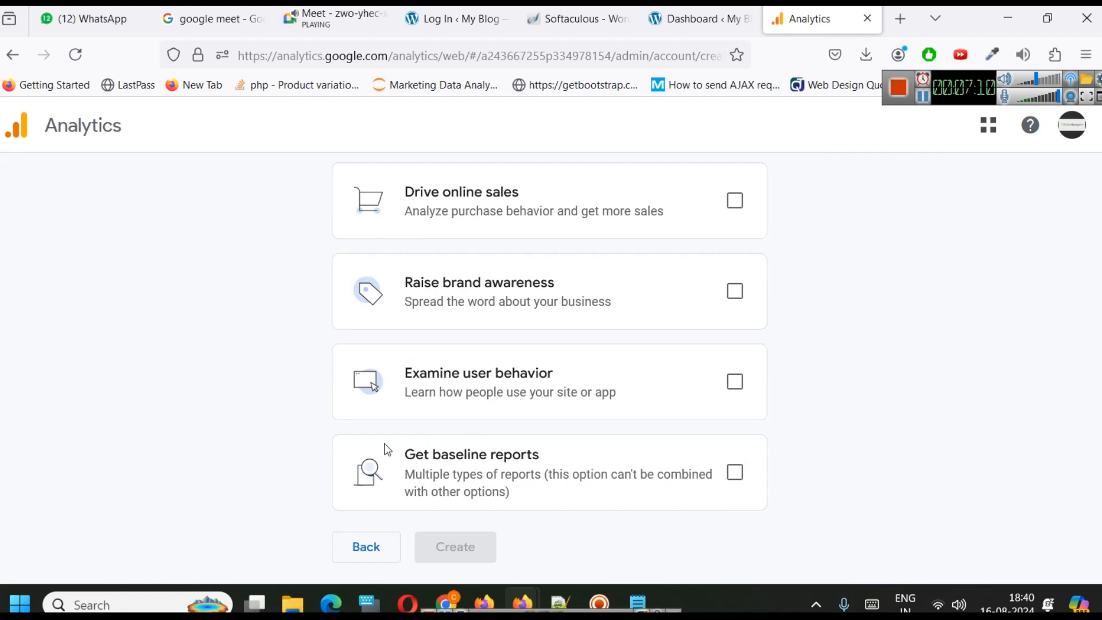
scroll(388, 450, "up", 5)
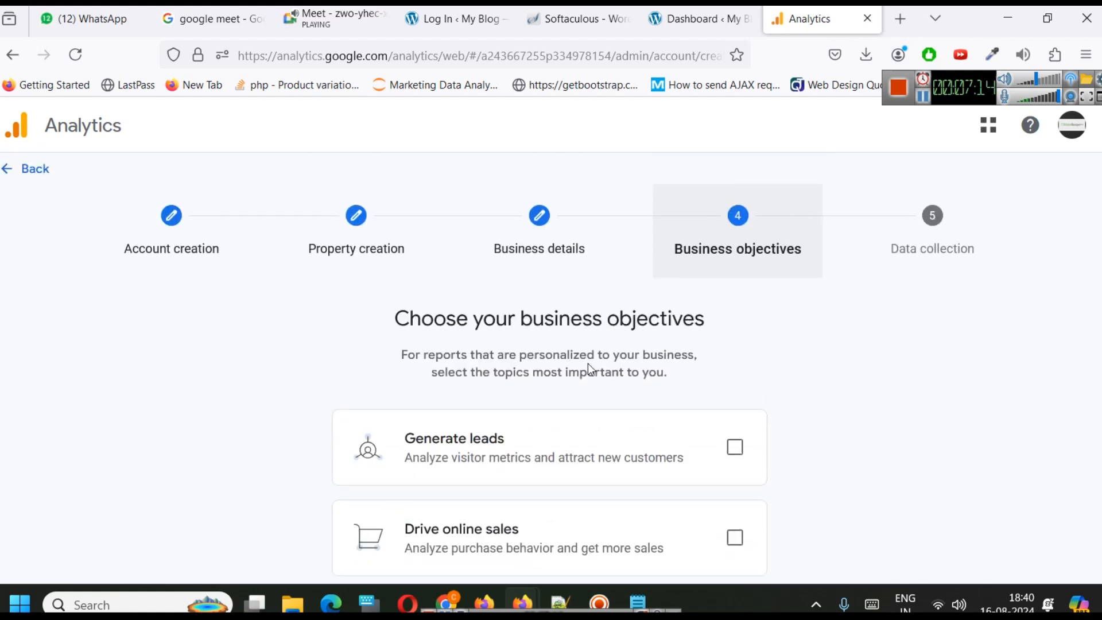
Select Generate leads, Drive online sales, Raise brand awareness and Examine user behavior as the business objectives.
scroll(587, 364, "down", 5)
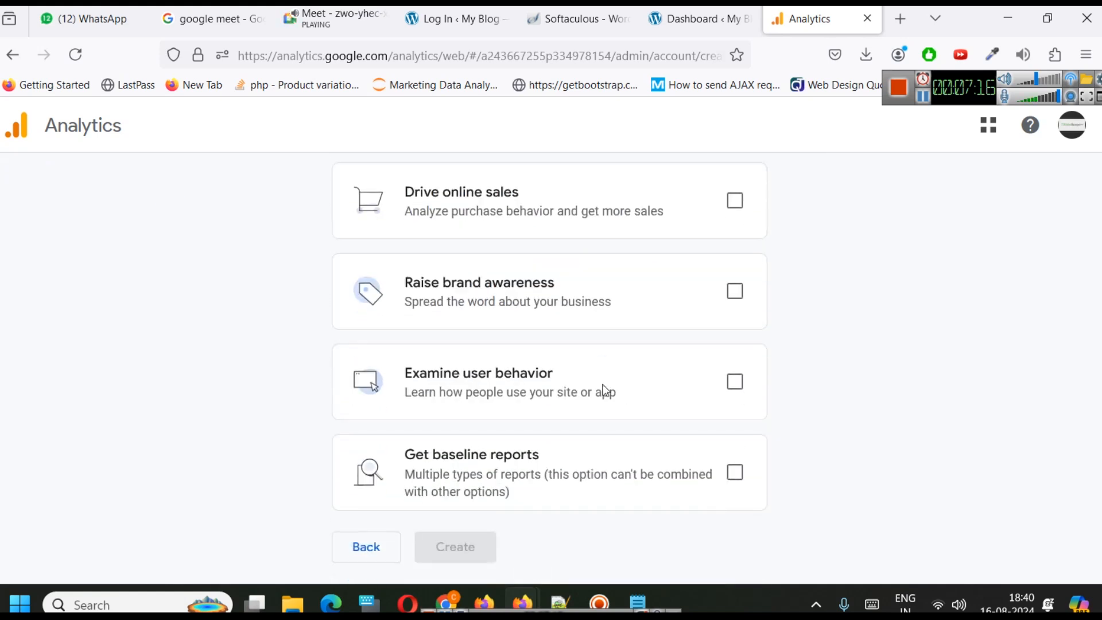
scroll(530, 399, "up", 4)
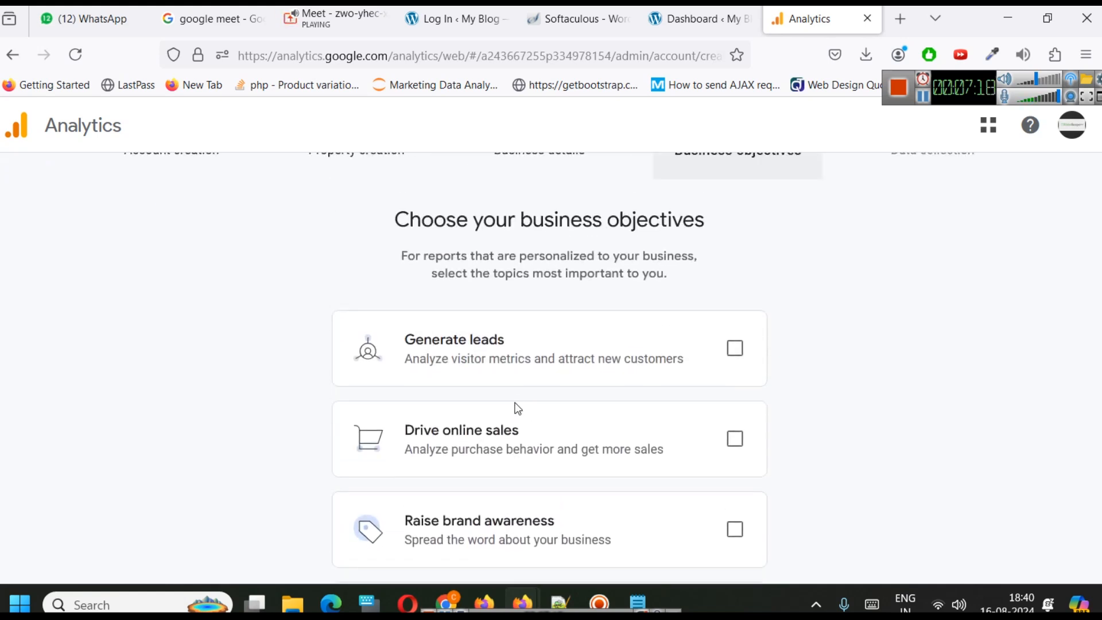
scroll(516, 408, "up", 2)
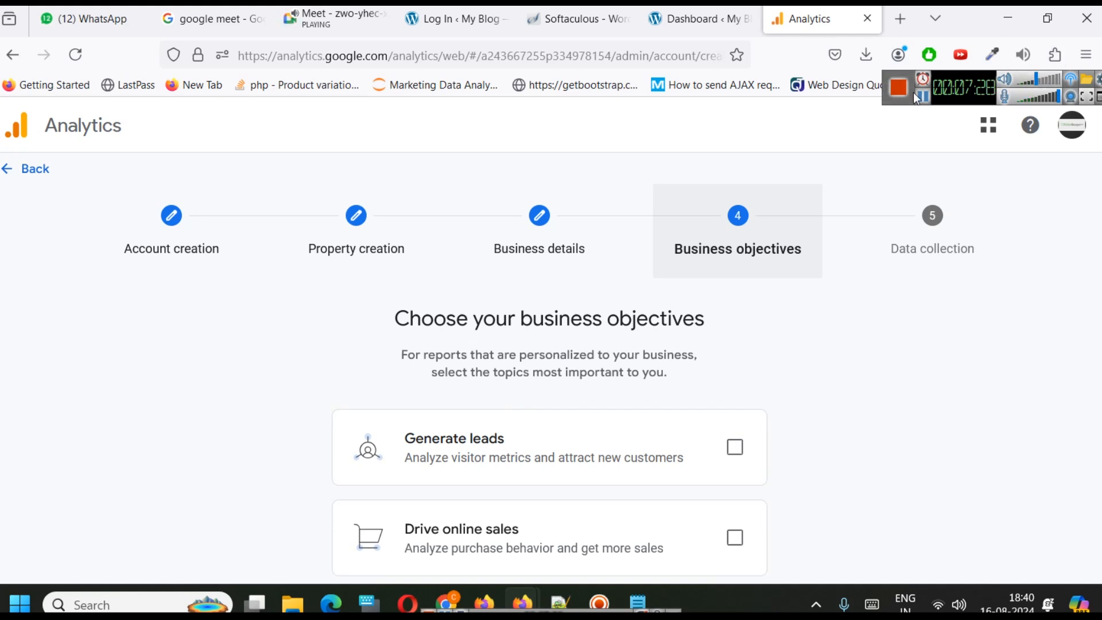
scroll(769, 341, "down", 3)
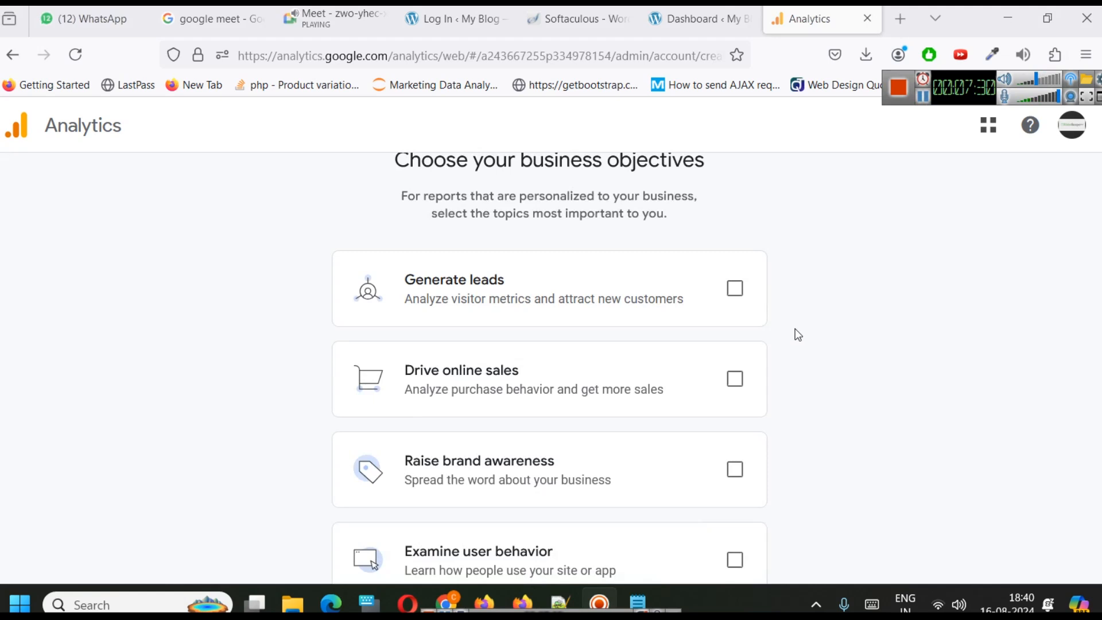
left_click(735, 288)
scroll(853, 339, "down", 3)
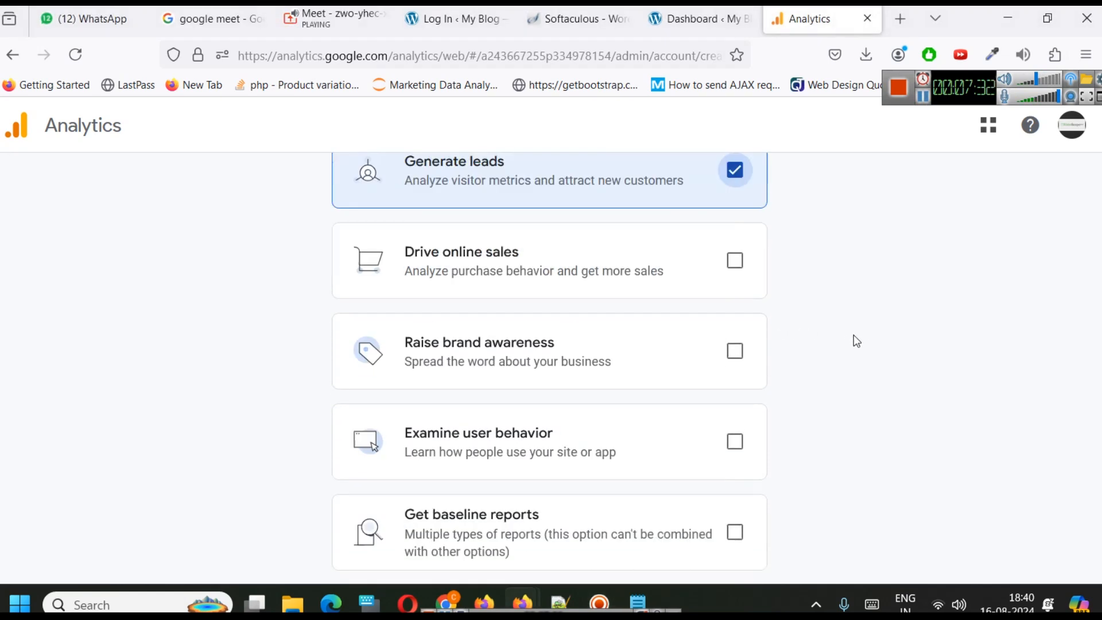
left_click(733, 220)
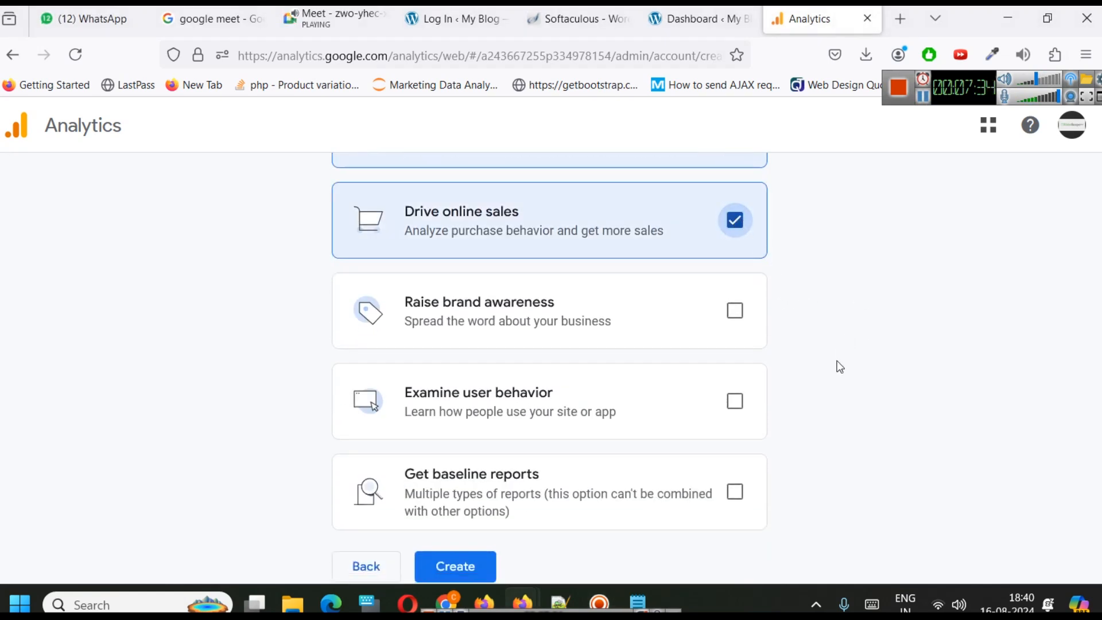
left_click(735, 310)
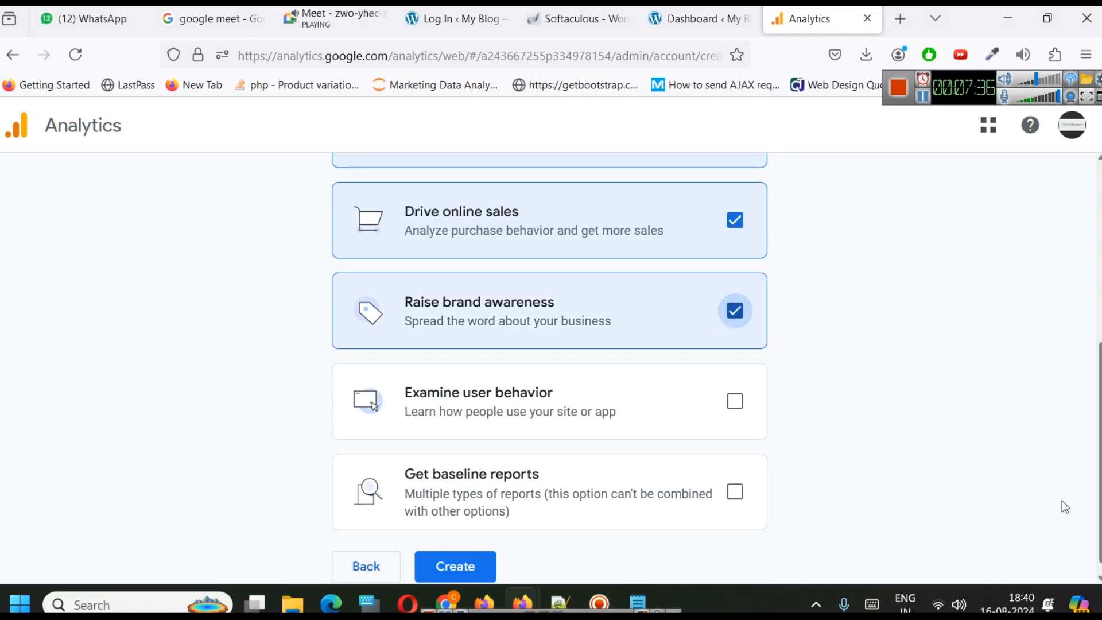
left_click(735, 401)
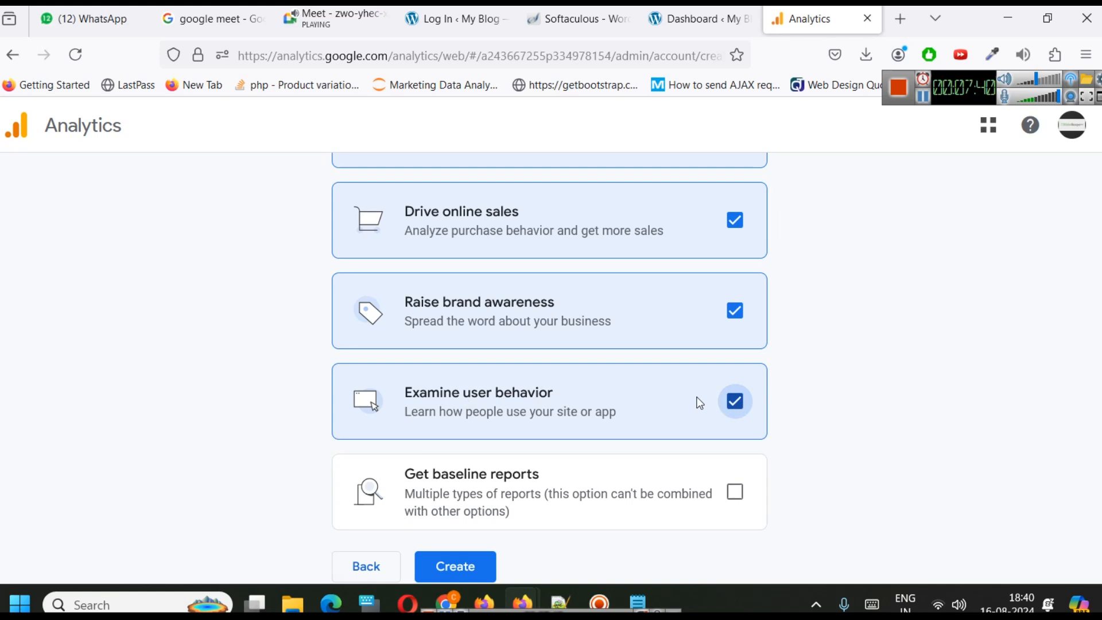
scroll(740, 494, "down", 1)
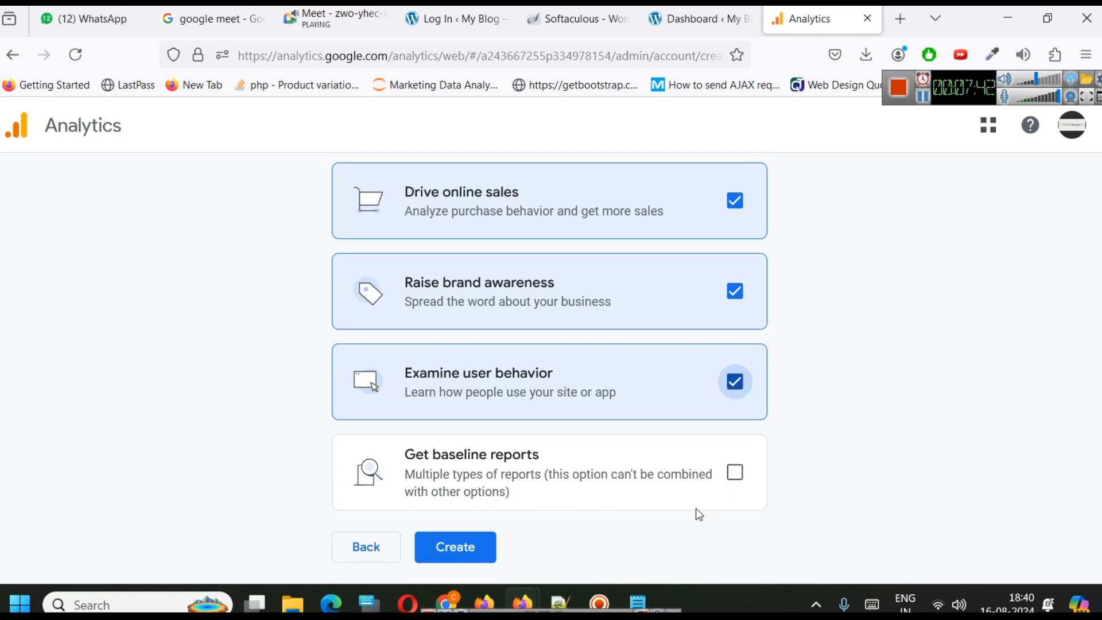
Try the Get baseline reports objective, then clear it and reselect Generate leads, Drive online sales, Raise brand awareness and Examine user behavior.
left_click(734, 472)
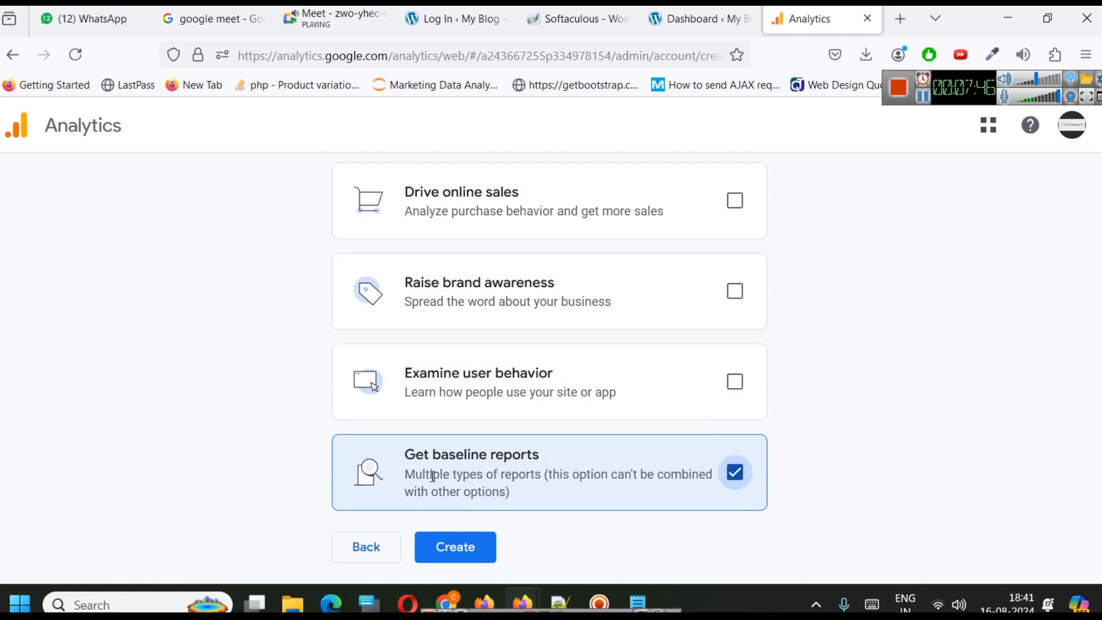
left_click(735, 472)
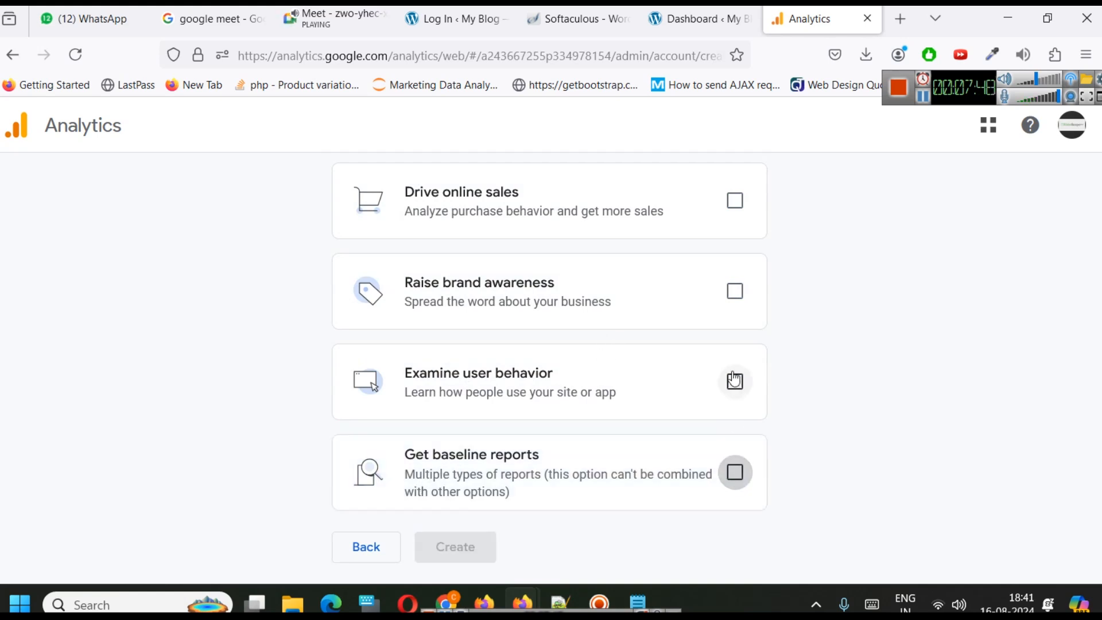
left_click(734, 382)
left_click(735, 291)
left_click(735, 201)
scroll(735, 261, "up", 3)
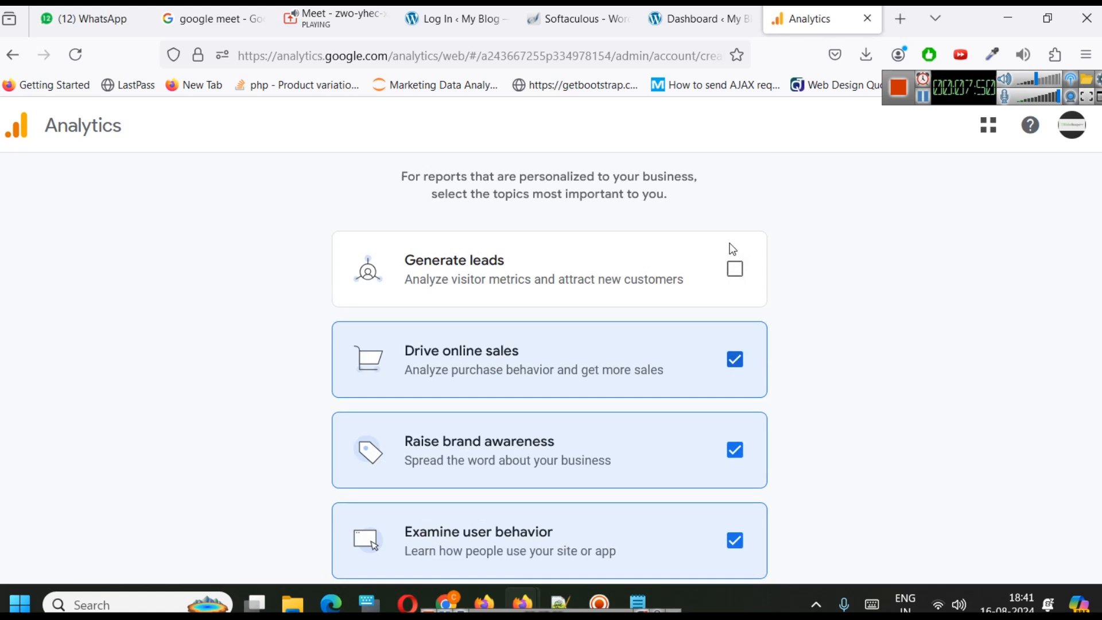
left_click(734, 265)
scroll(798, 344, "down", 3)
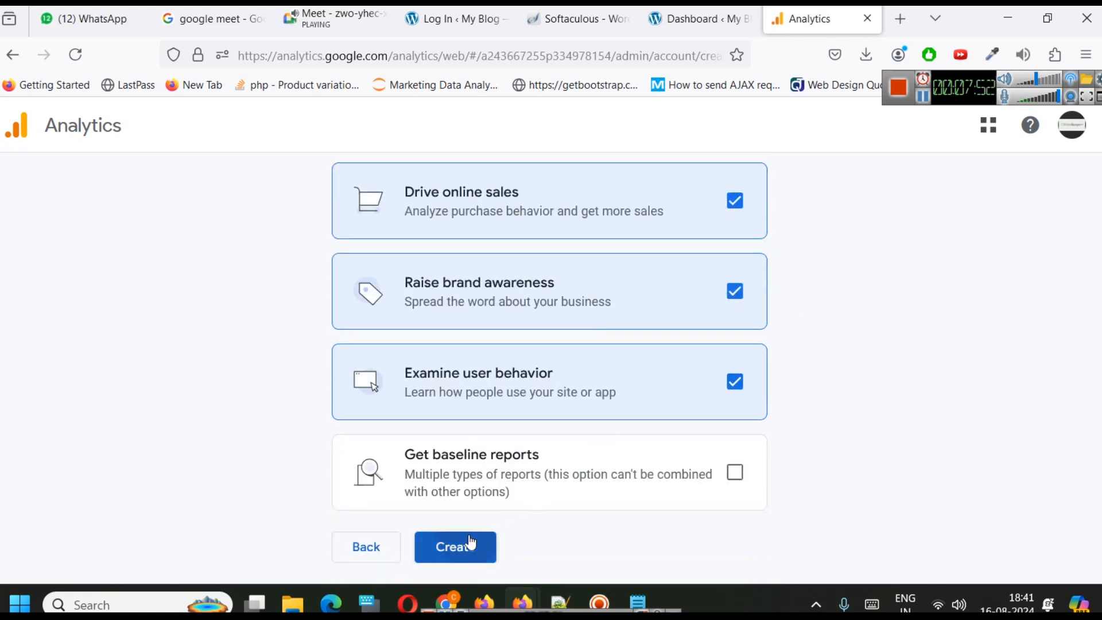
Create the account with the chosen objectives and set the Terms of Service Agreement's country to India.
left_click(453, 547)
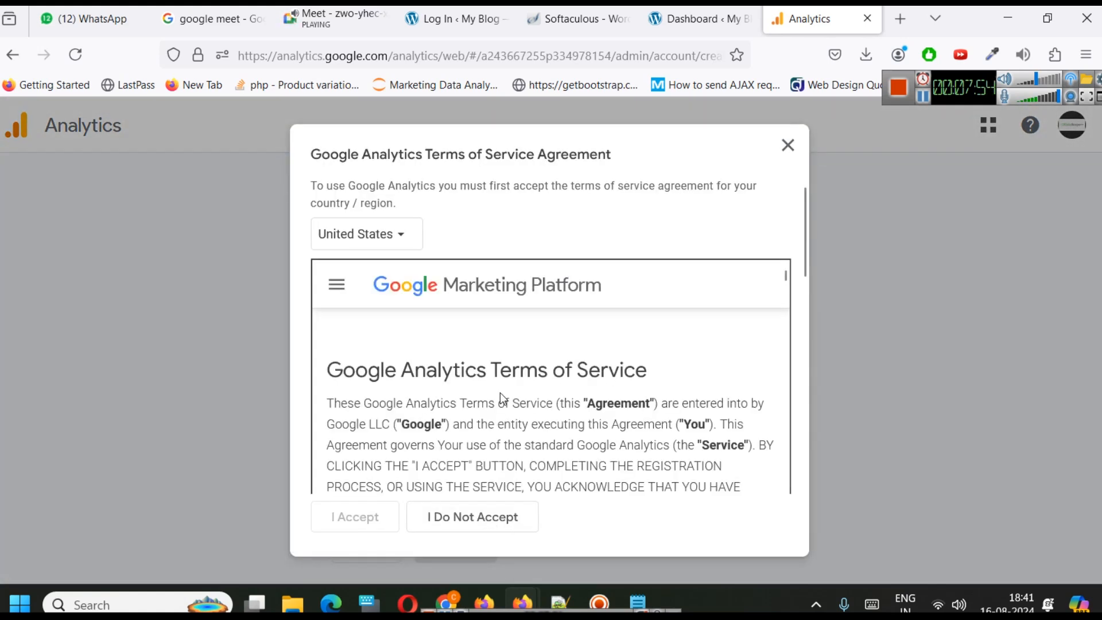
left_click(366, 244)
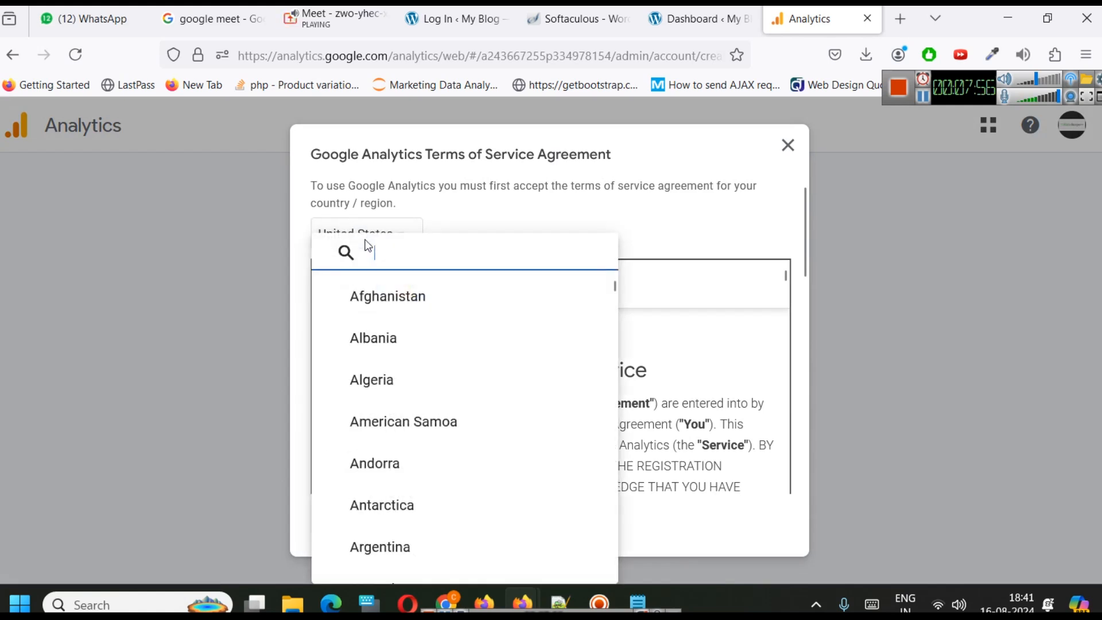
type("india")
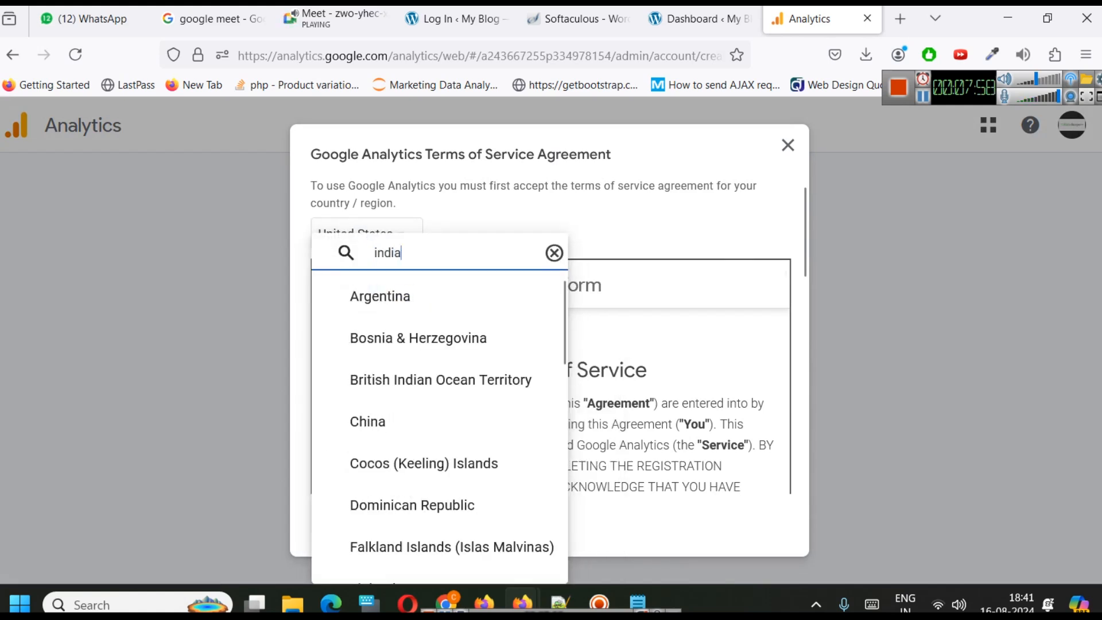
left_click(377, 354)
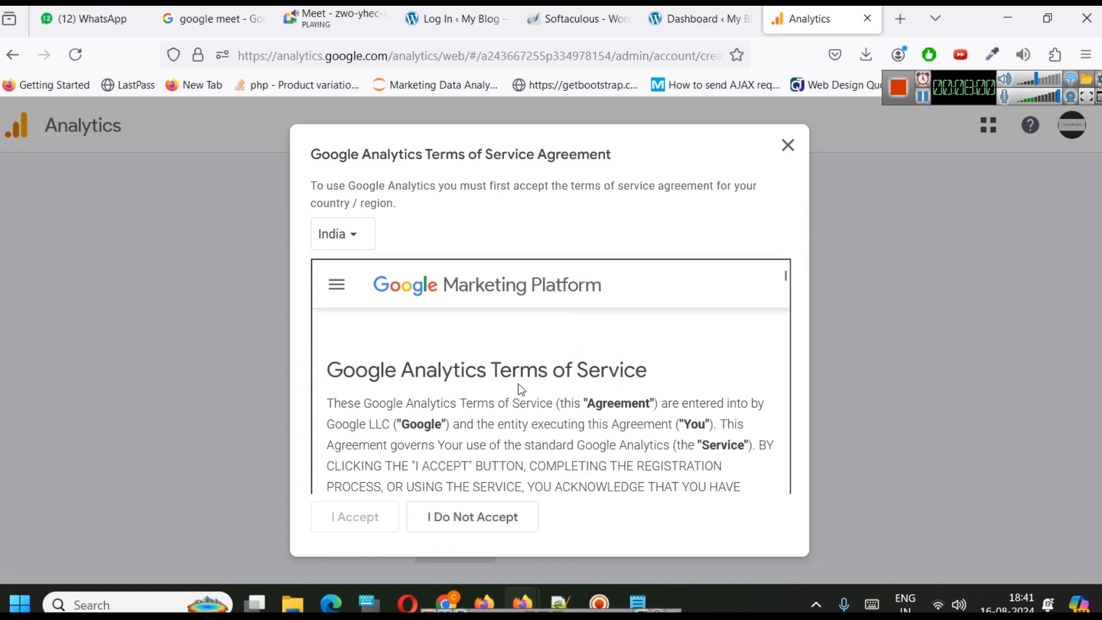
Read through the Google Analytics Terms of Service to the end, including the data processing section below it.
scroll(507, 338, "down", 15)
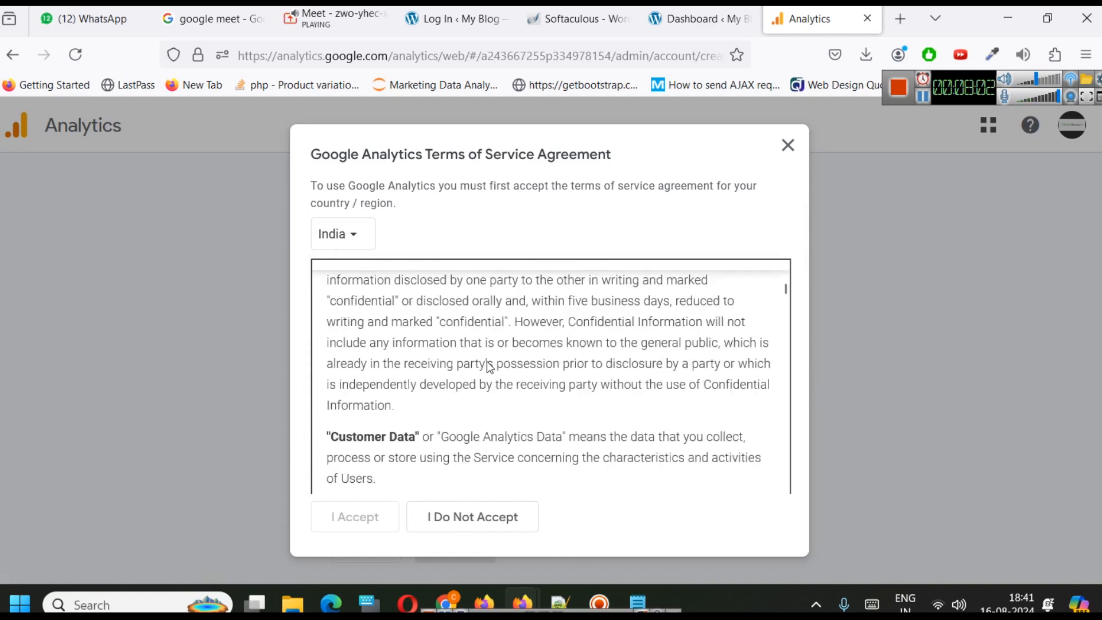
scroll(431, 343, "down", 15)
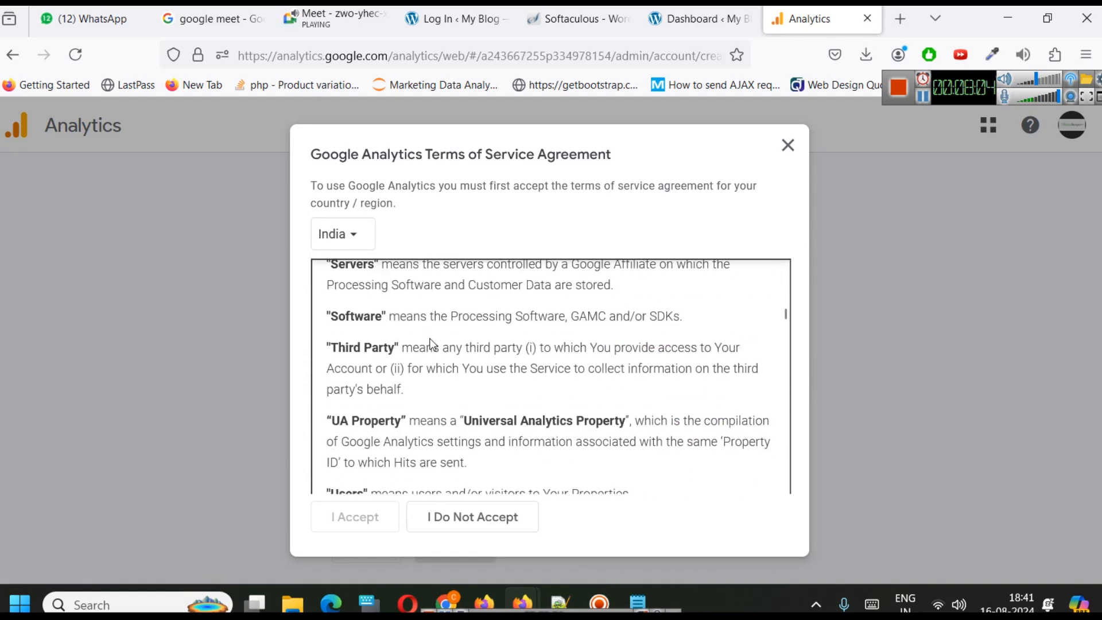
scroll(447, 355, "down", 20)
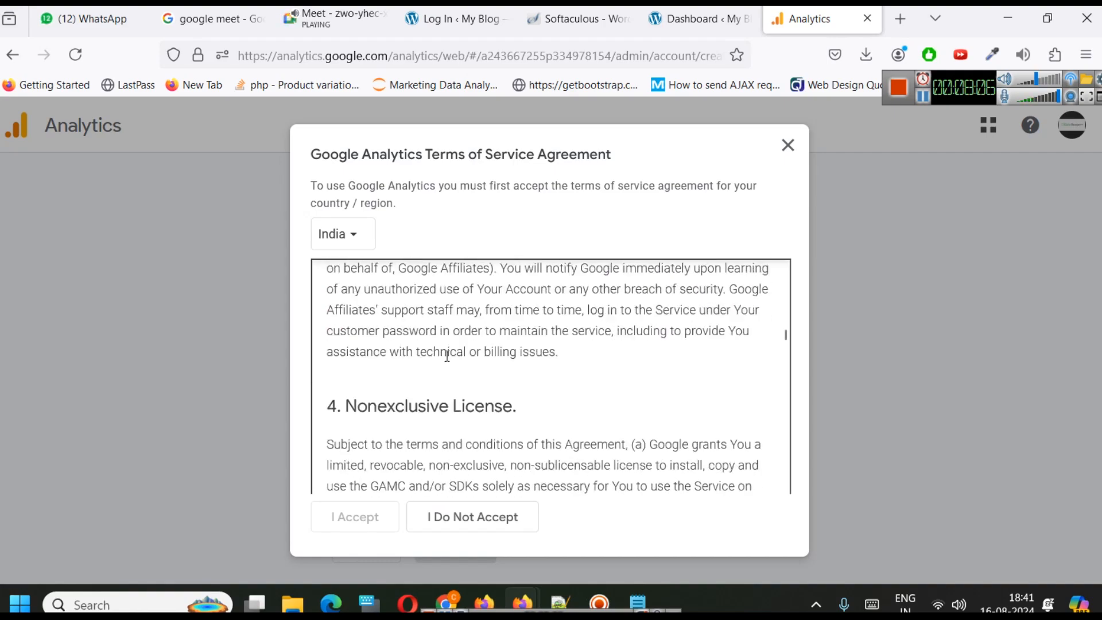
scroll(546, 360, "down", 20)
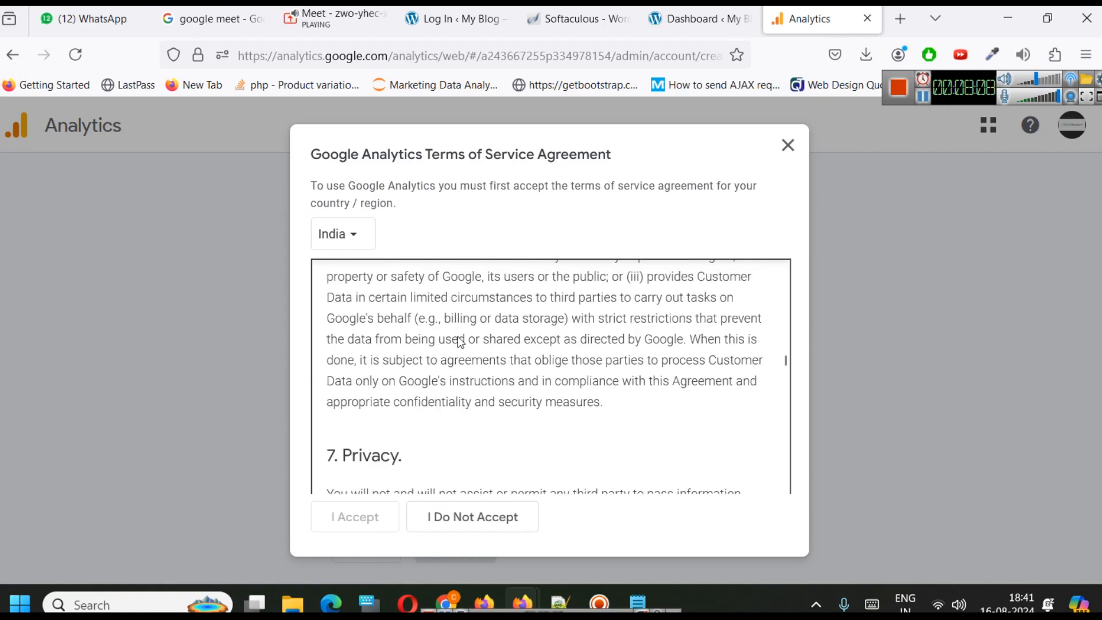
scroll(451, 345, "down", 20)
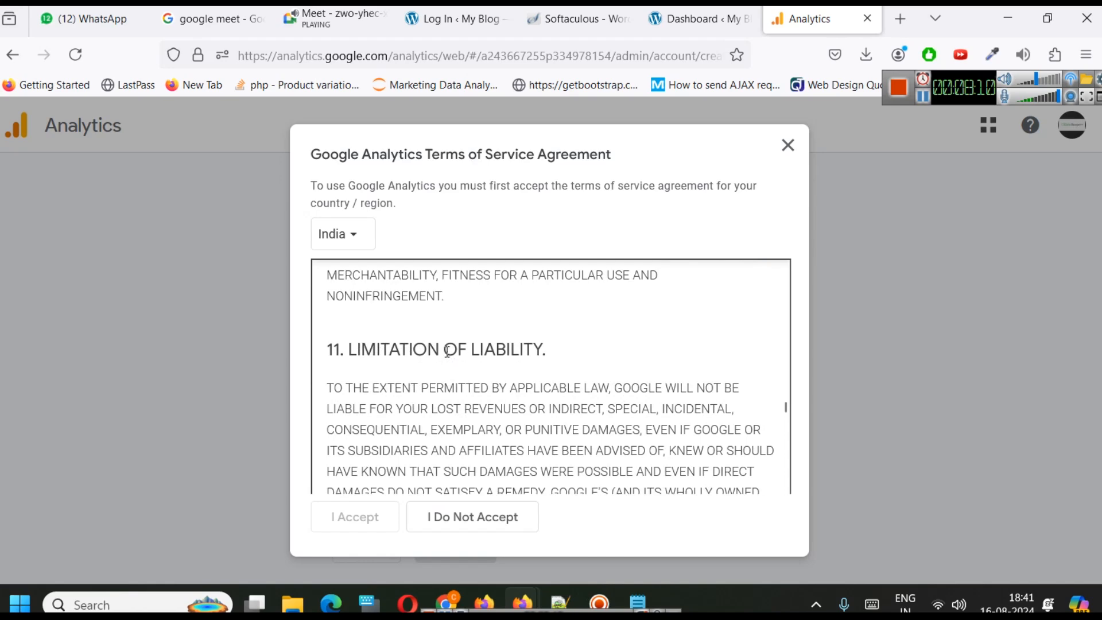
scroll(447, 343, "down", 20)
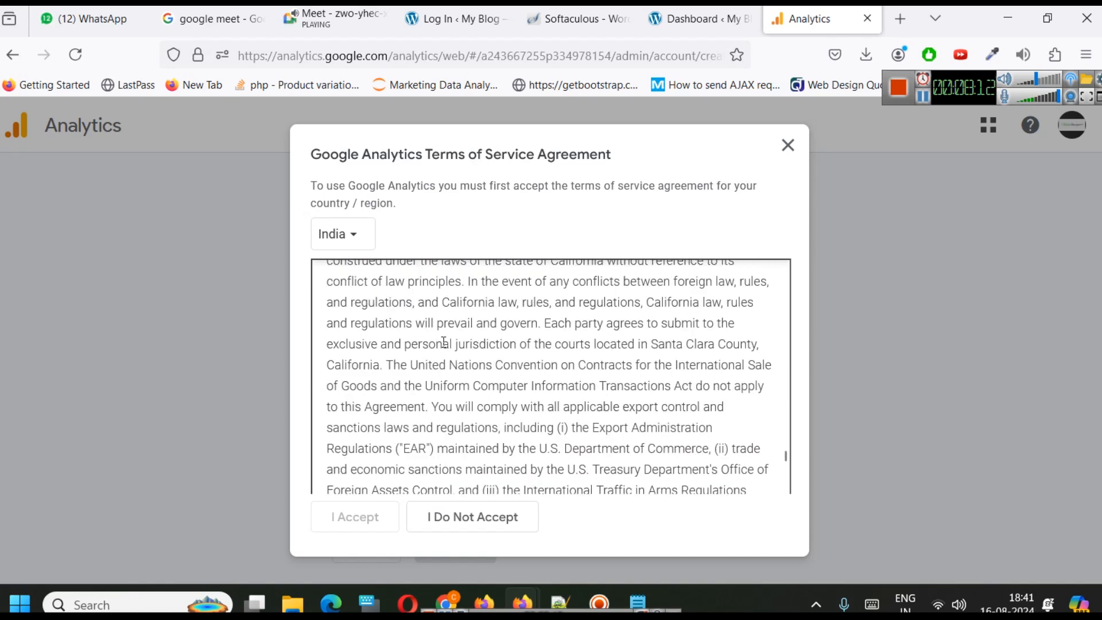
scroll(446, 342, "down", 10)
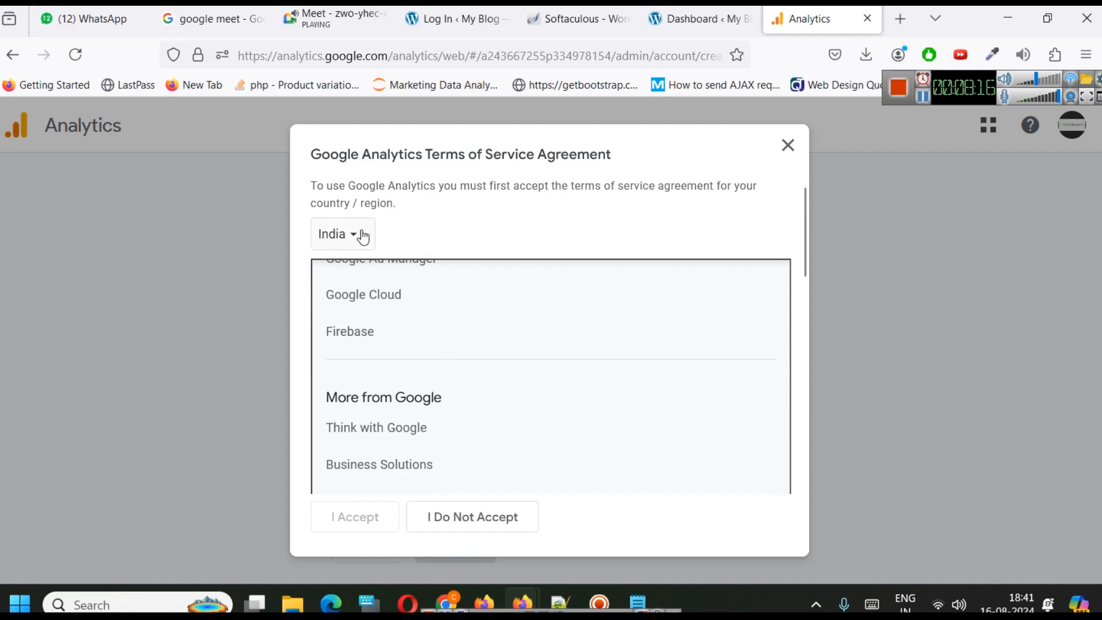
scroll(497, 387, "down", 8)
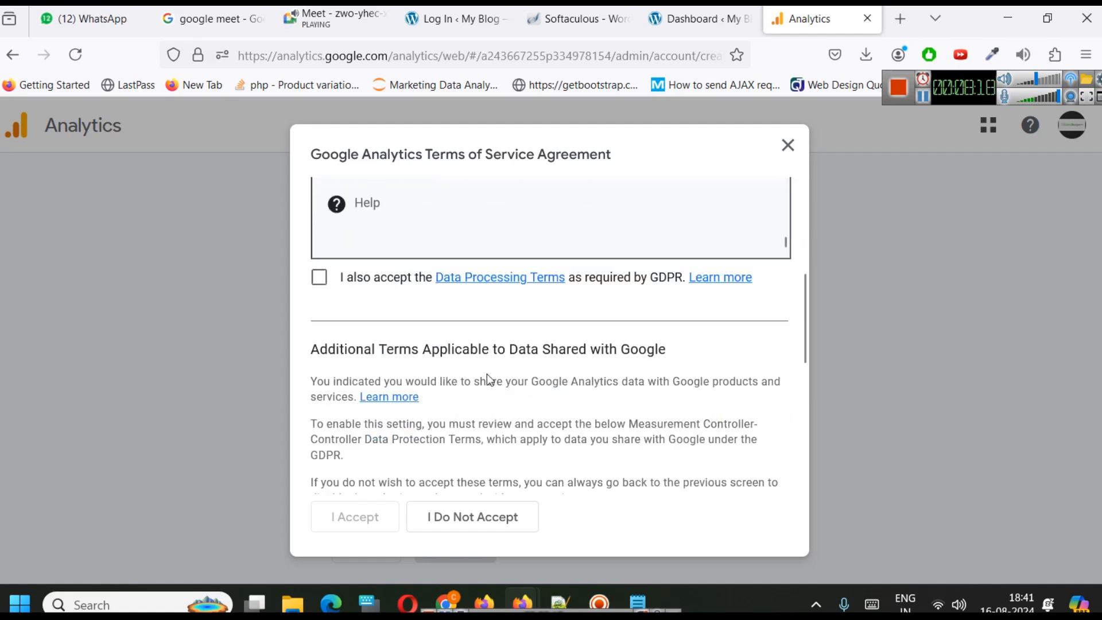
scroll(346, 292, "up", 5)
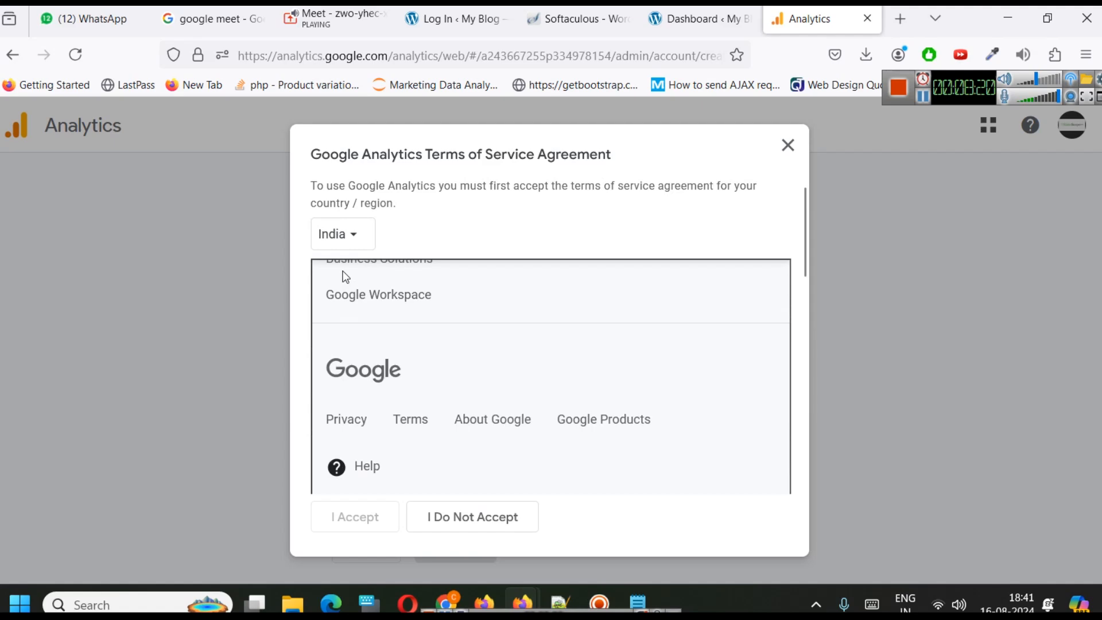
Agree to the Data Processing Terms and the Measurement Controller-Controller Data Protection Terms, and accept the agreement.
scroll(357, 381, "down", 4)
left_click(319, 365)
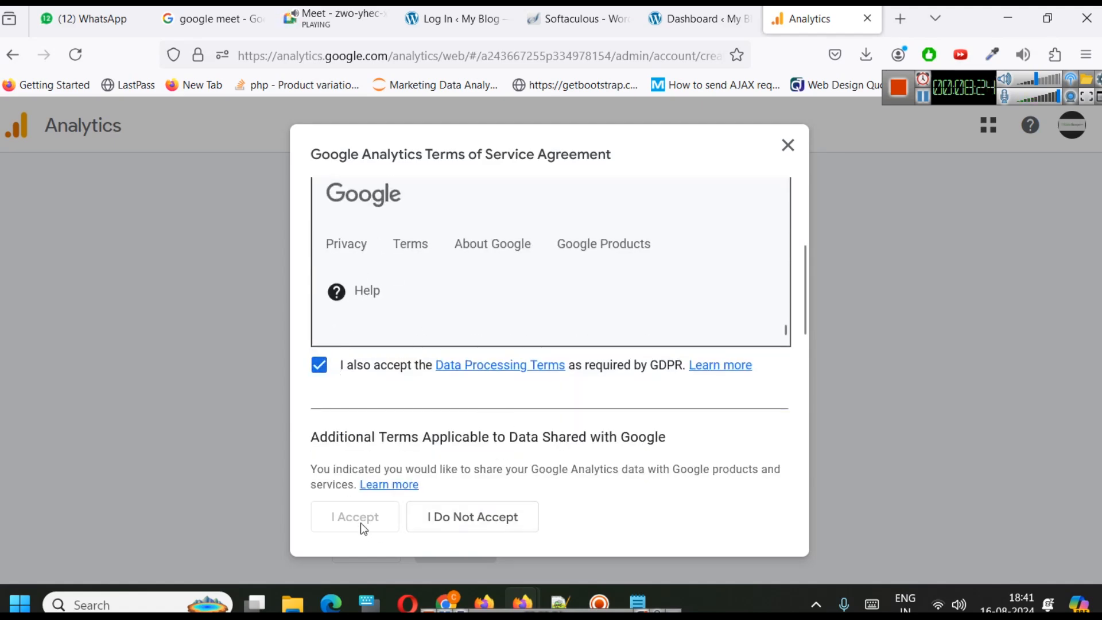
scroll(742, 360, "down", 8)
scroll(437, 411, "up", 4)
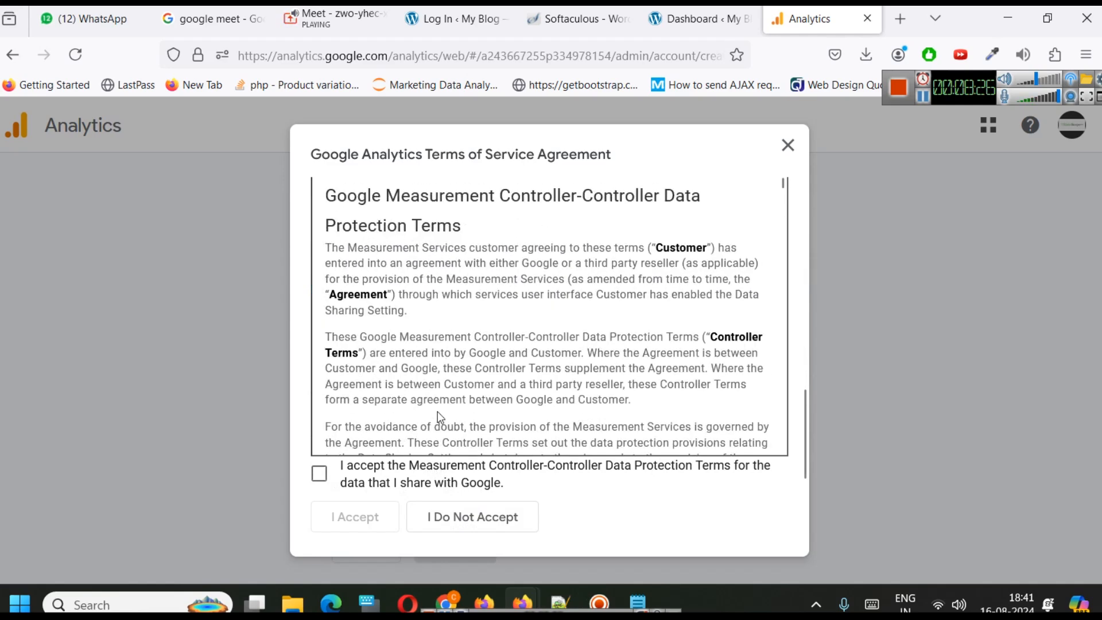
scroll(437, 411, "up", 5)
scroll(436, 409, "down", 5)
scroll(562, 356, "down", 8)
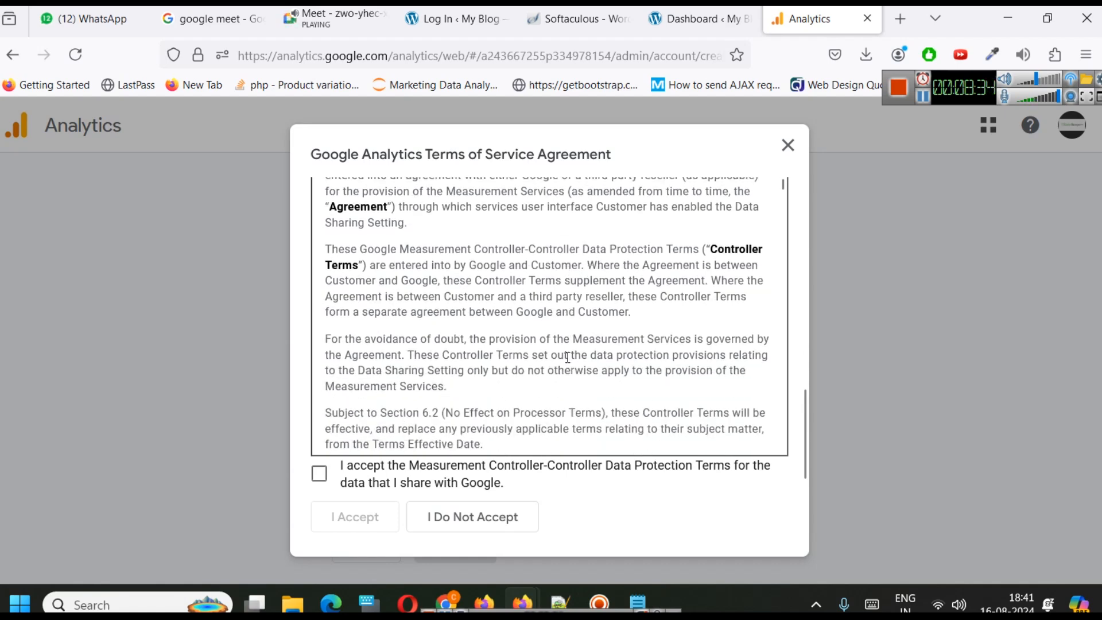
scroll(546, 370, "down", 12)
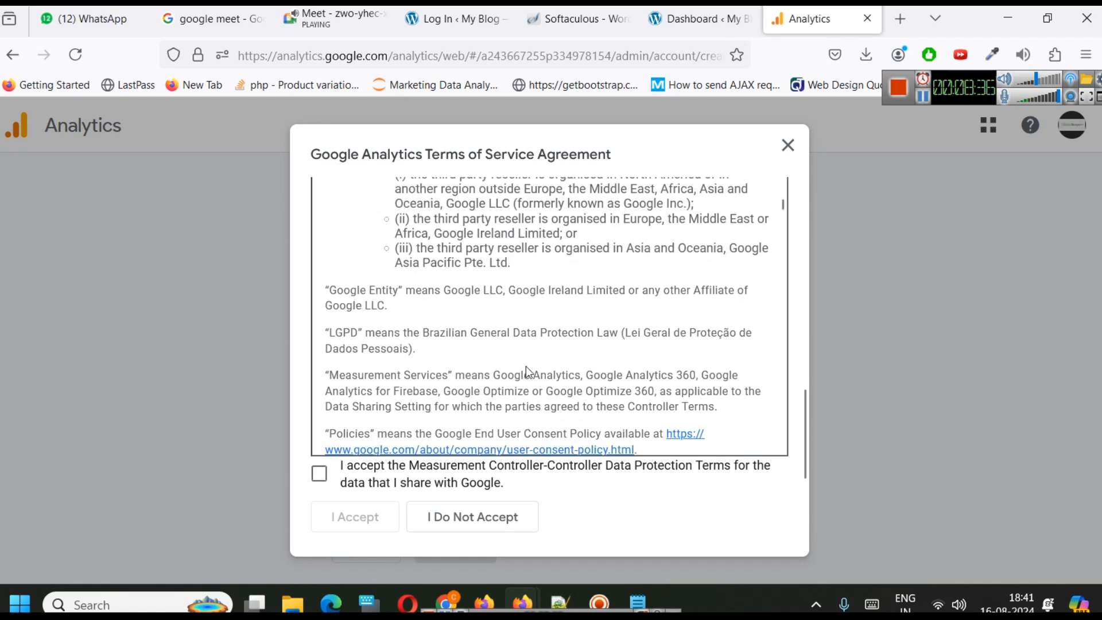
scroll(522, 367, "down", 6)
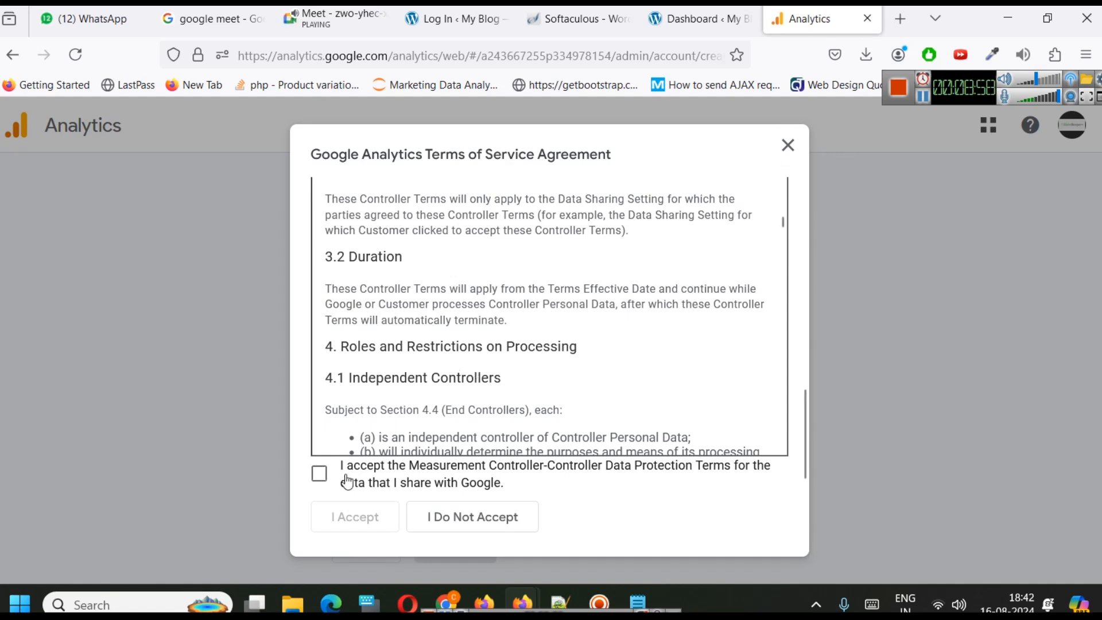
left_click(319, 474)
left_click(342, 518)
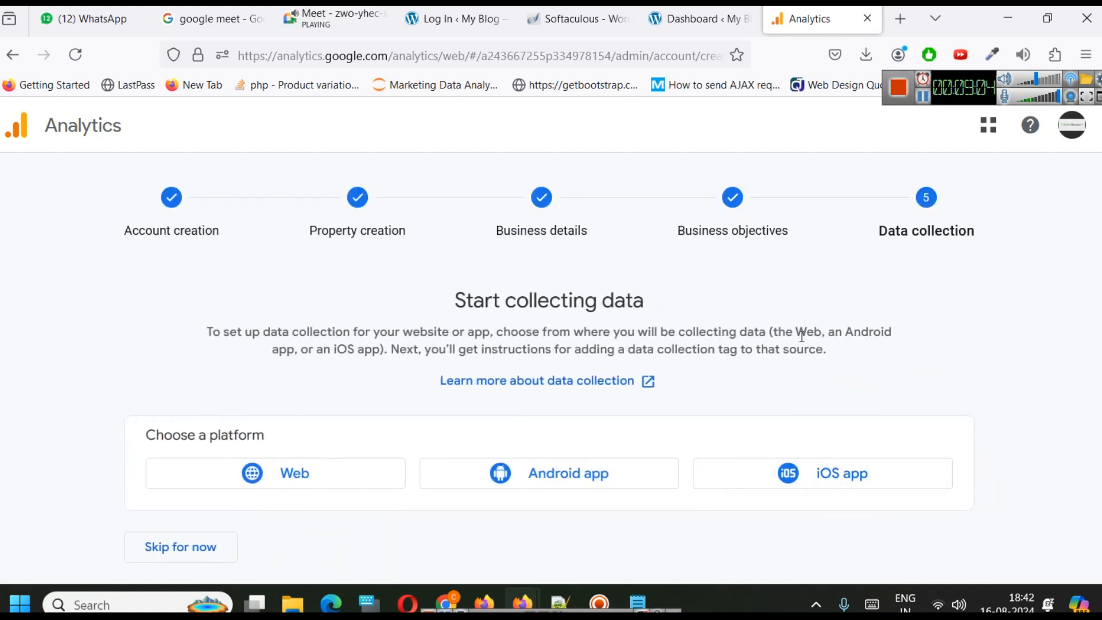
left_click_drag(962, 86, 1019, 52)
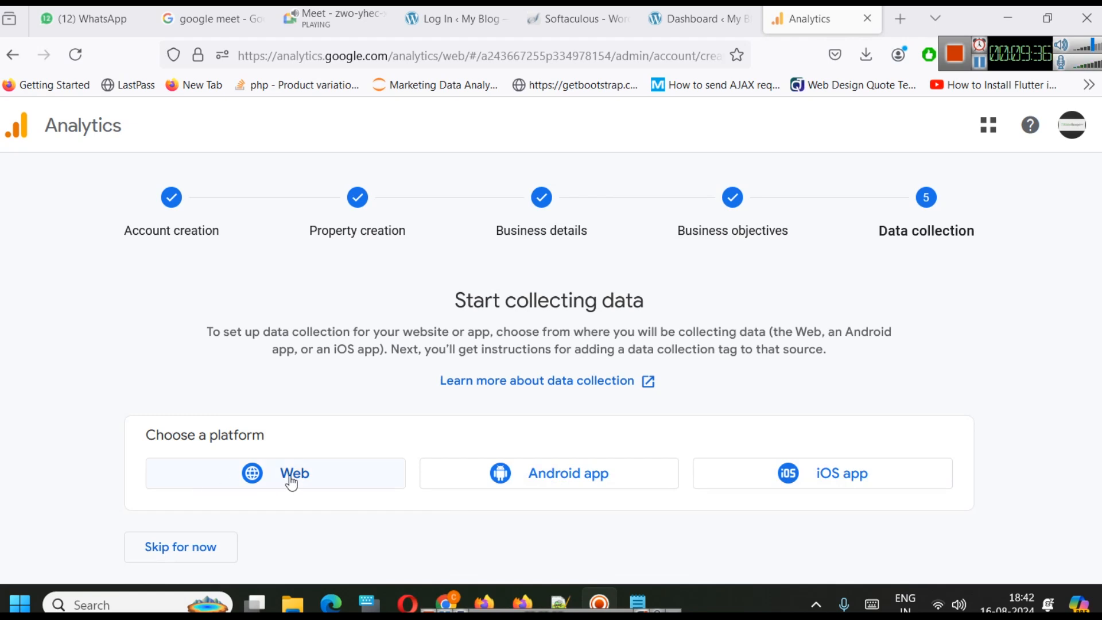
Switch to the WordPress dashboard and open the live My Blog site in a new tab.
left_click(697, 18)
mouse_move(58, 110)
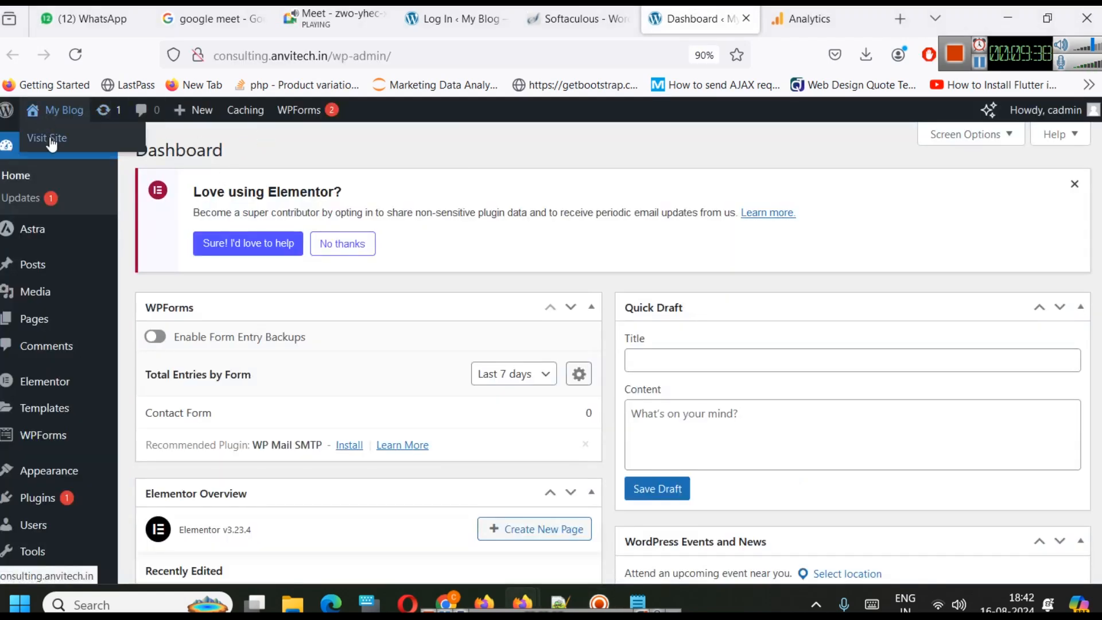
left_click(50, 138)
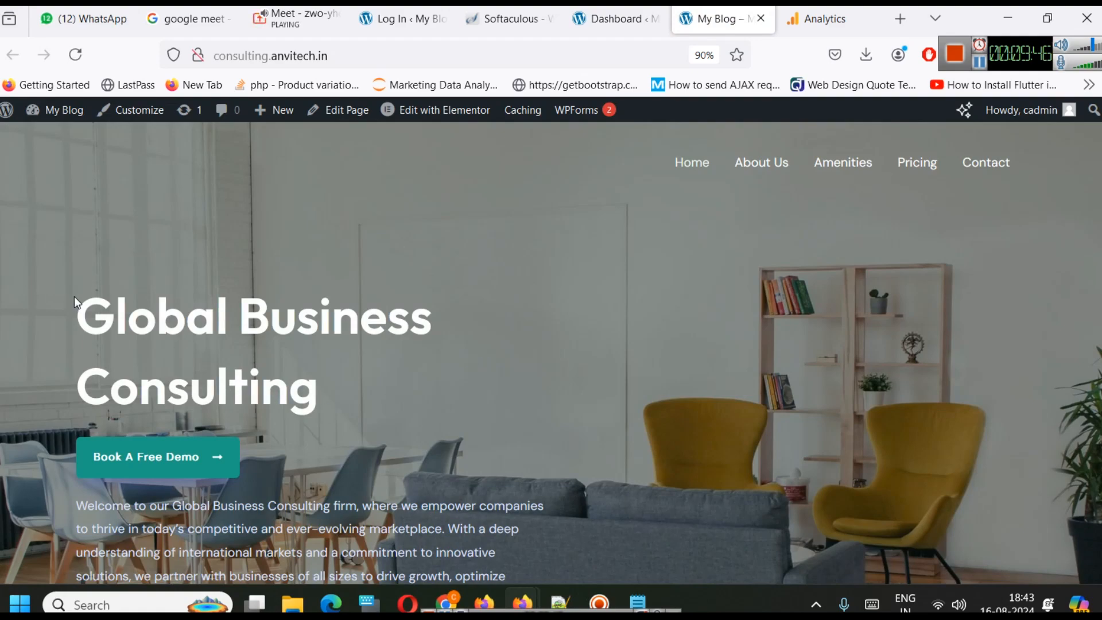
Return from the live site to Google Analytics and choose Web as the platform for data collection.
scroll(683, 257, "down", 5)
scroll(689, 261, "up", 5)
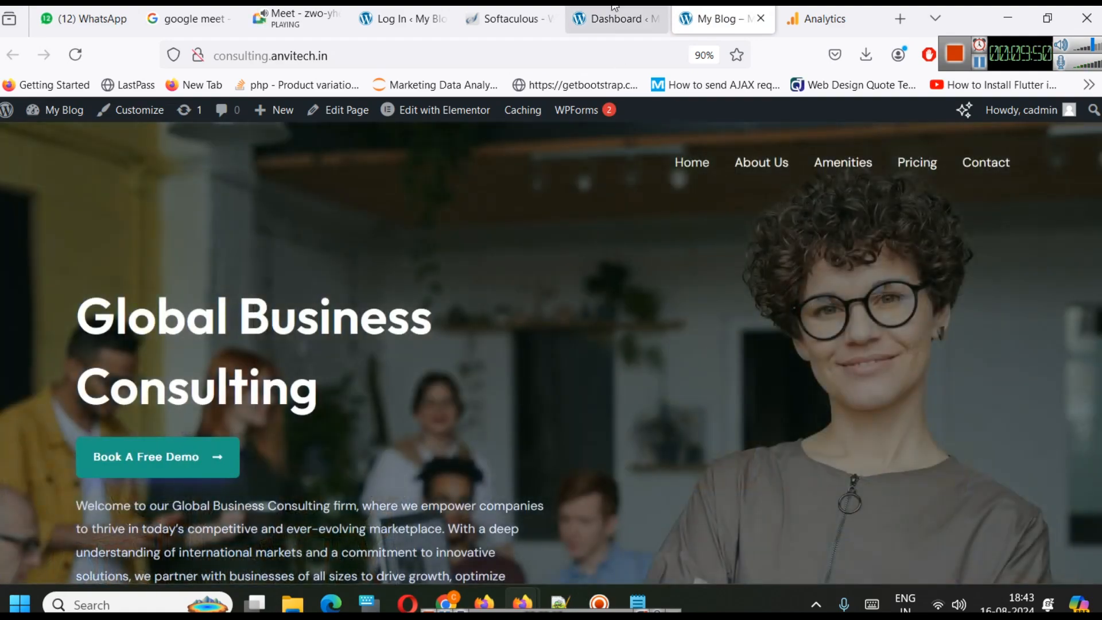
left_click(625, 10)
left_click(532, 9)
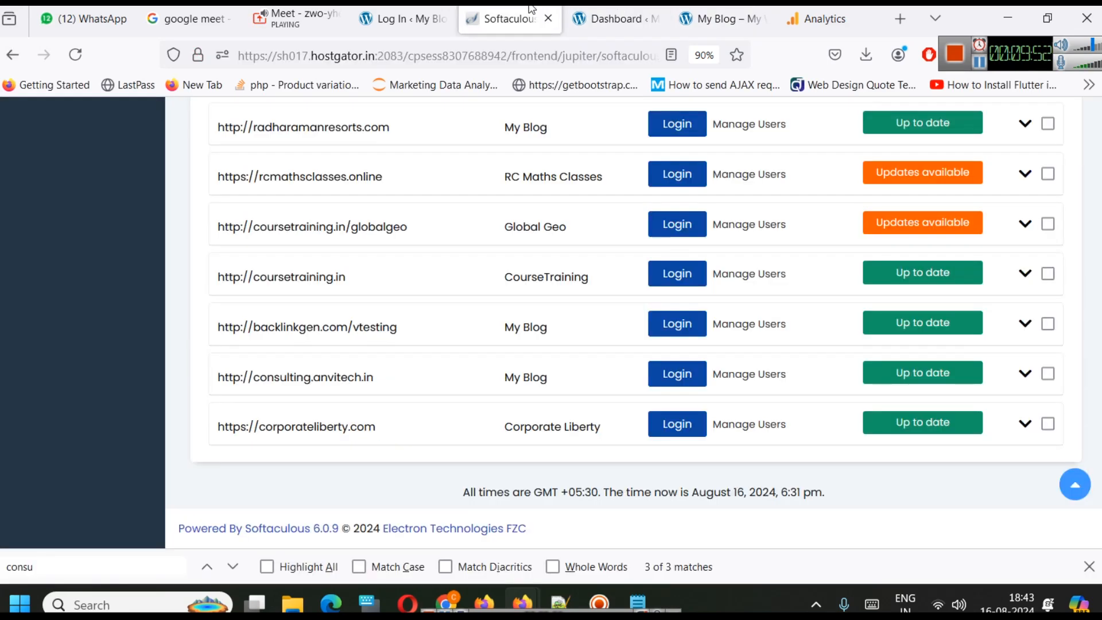
left_click(402, 18)
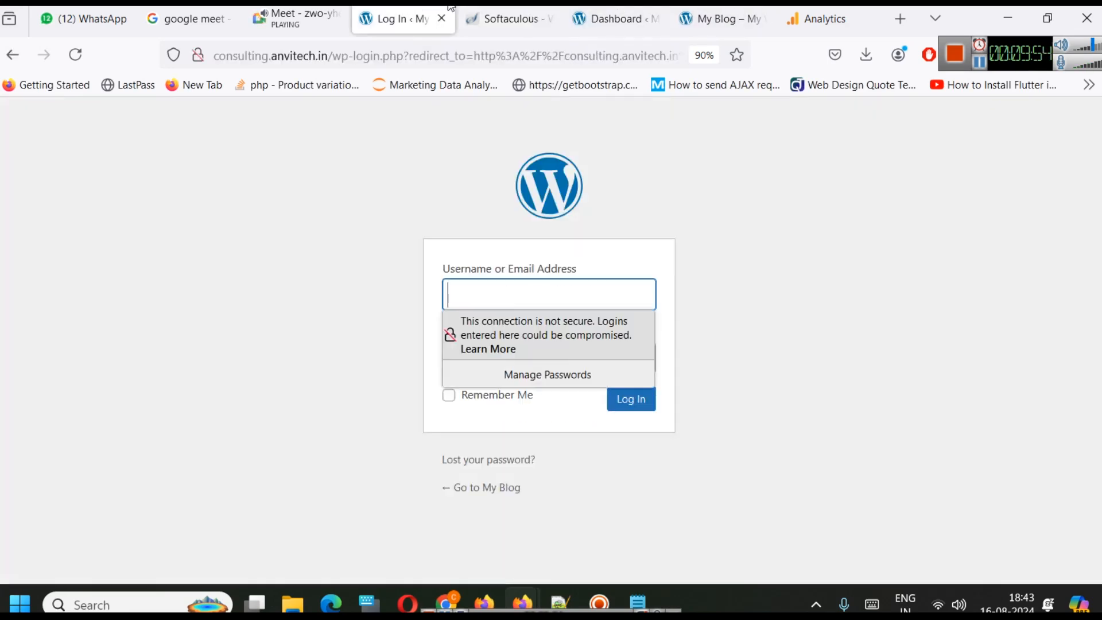
left_click(817, 18)
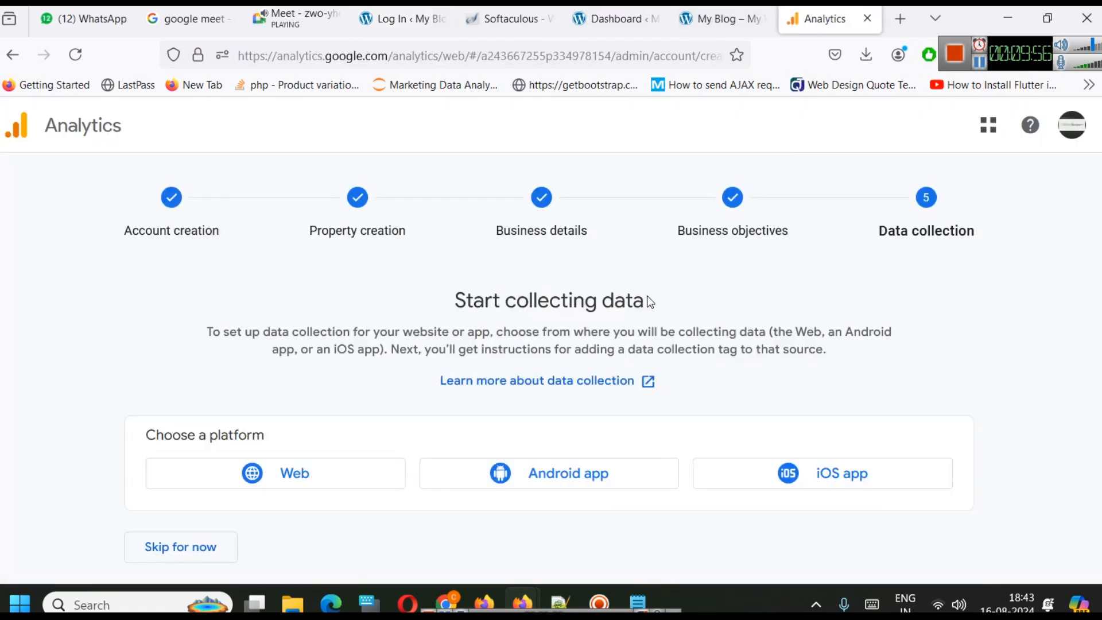
left_click(344, 485)
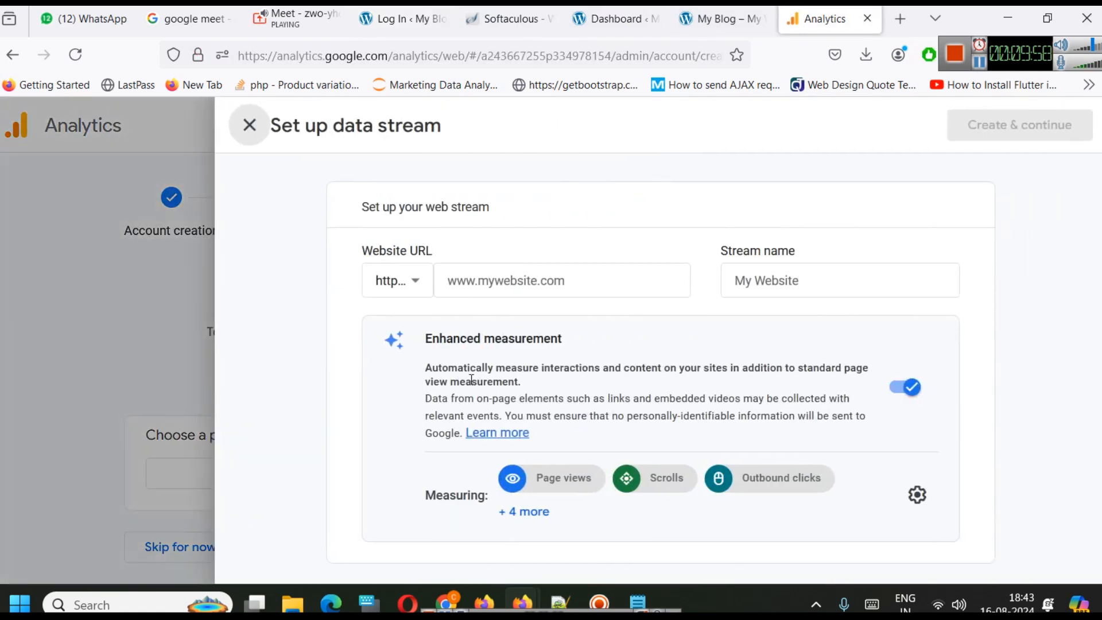
left_click(393, 280)
left_click(402, 323)
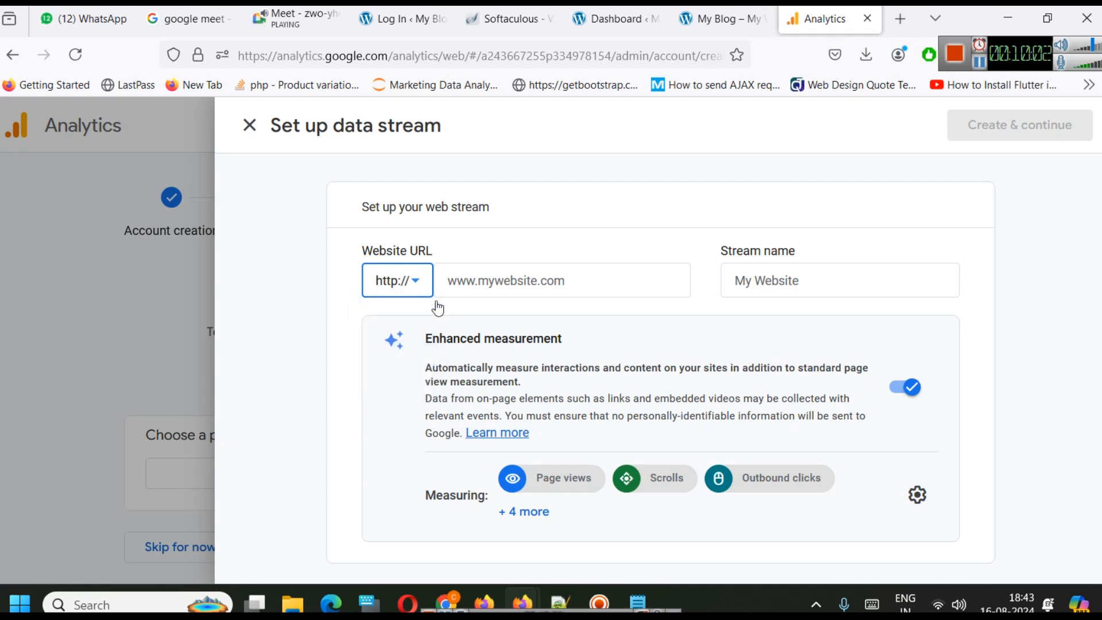
left_click(383, 282)
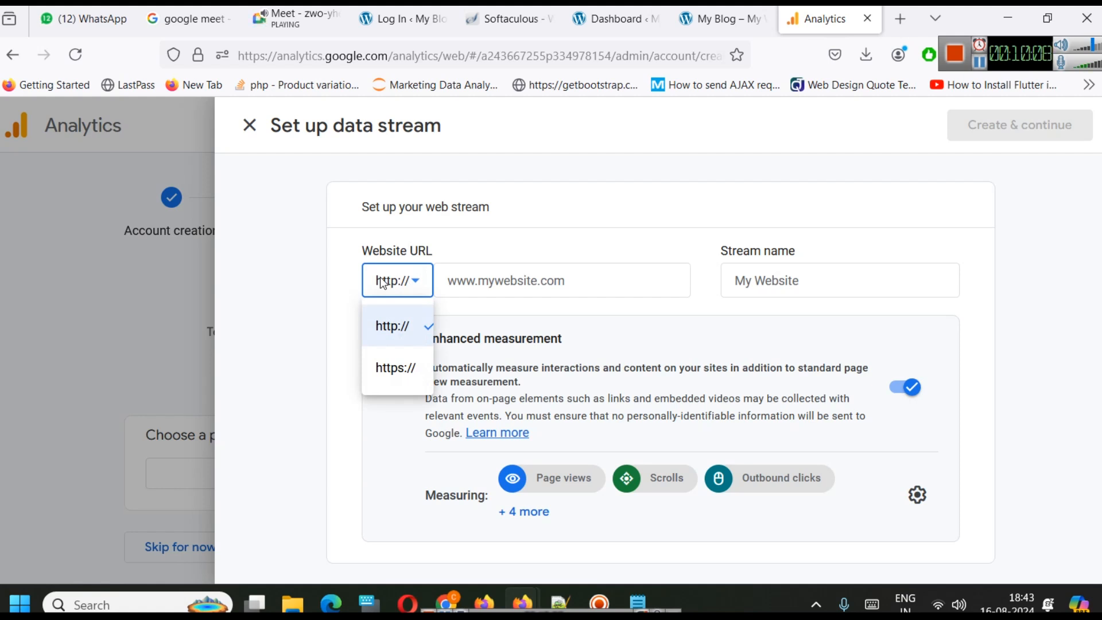
left_click(398, 375)
left_click(406, 288)
left_click(401, 326)
left_click(405, 287)
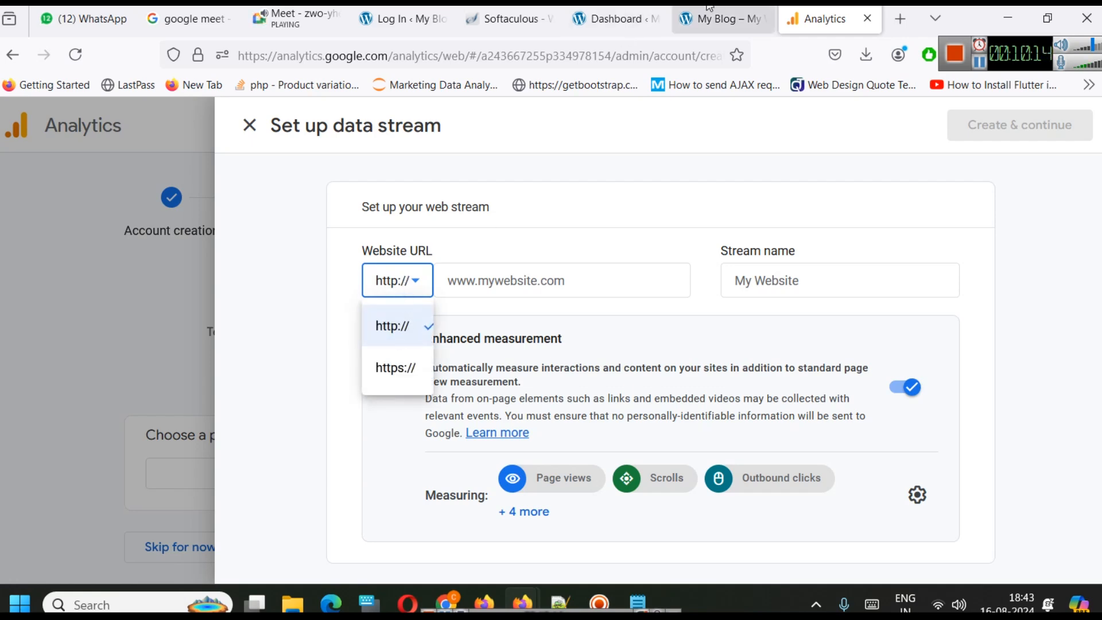
left_click(721, 18)
left_click(309, 56)
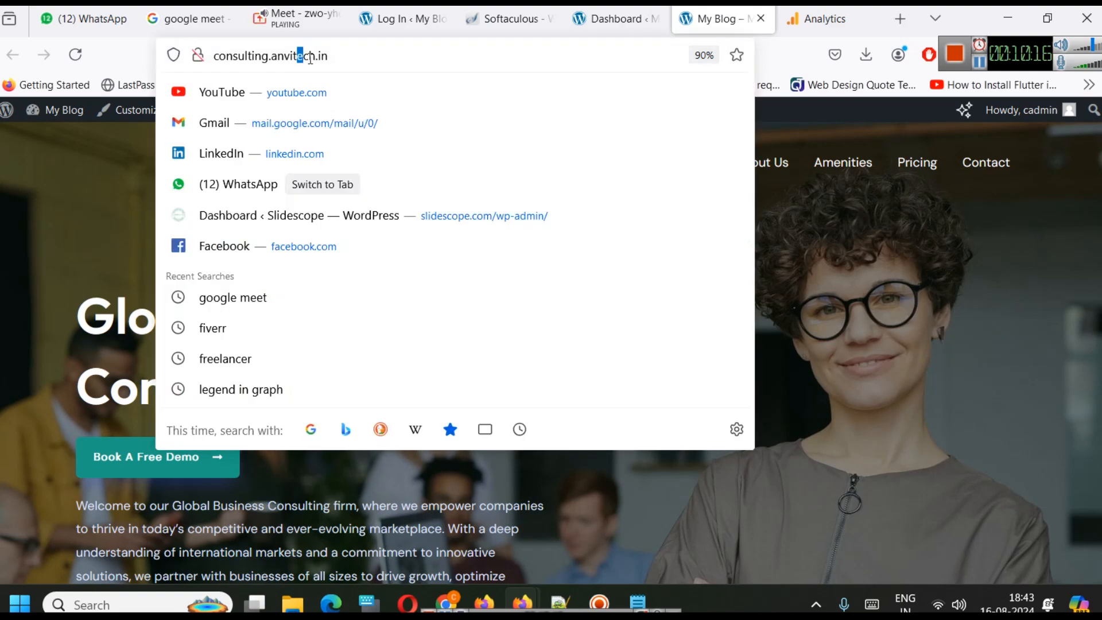
key("Left")
key("Left")
key("Left")
key("Left")
key("Left")
key("Left")
type("https://")
key("Return")
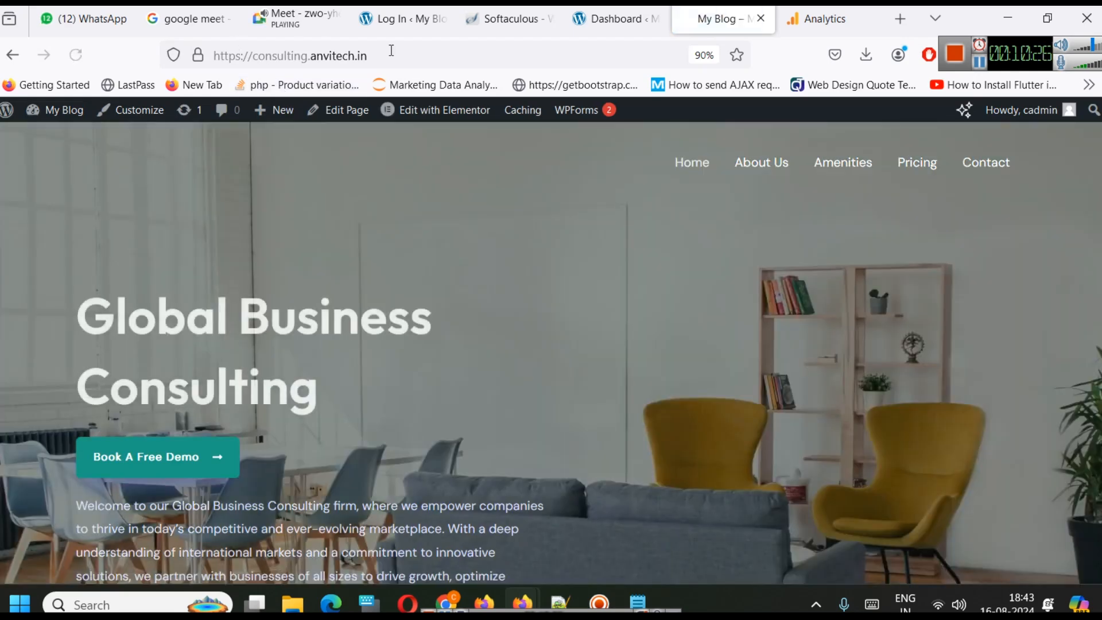
left_click(798, 22)
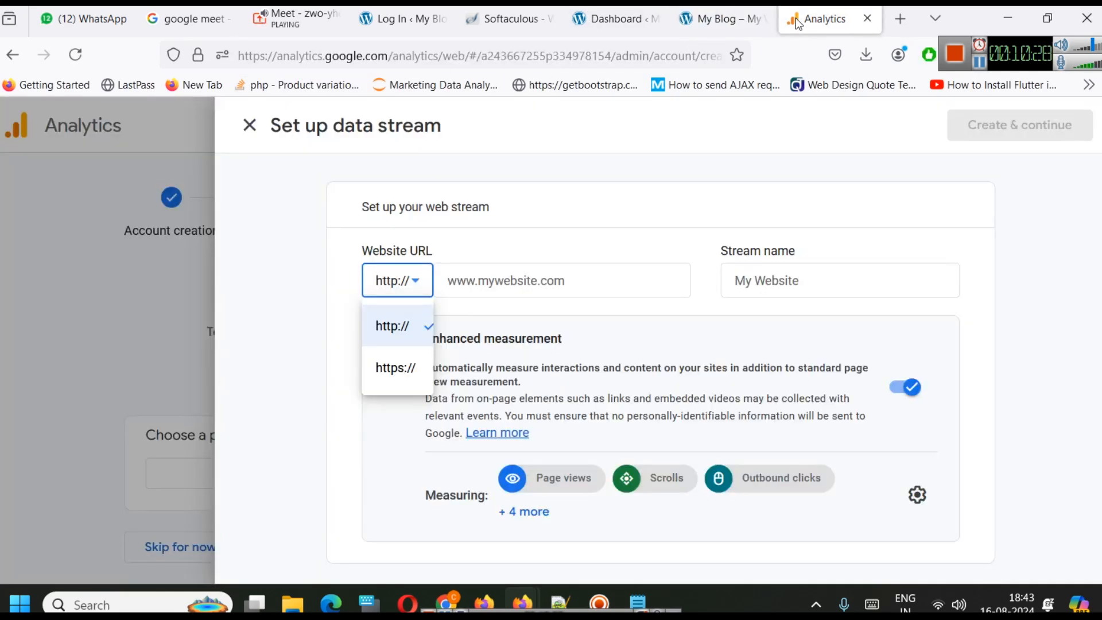
left_click(403, 364)
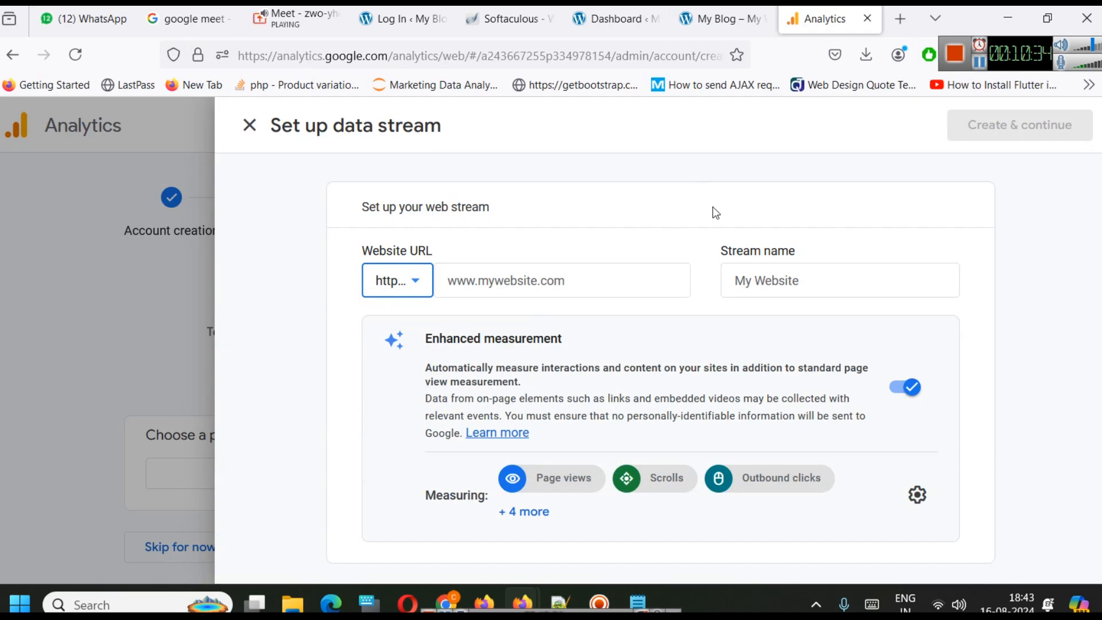
left_click(718, 18)
left_click(503, 54)
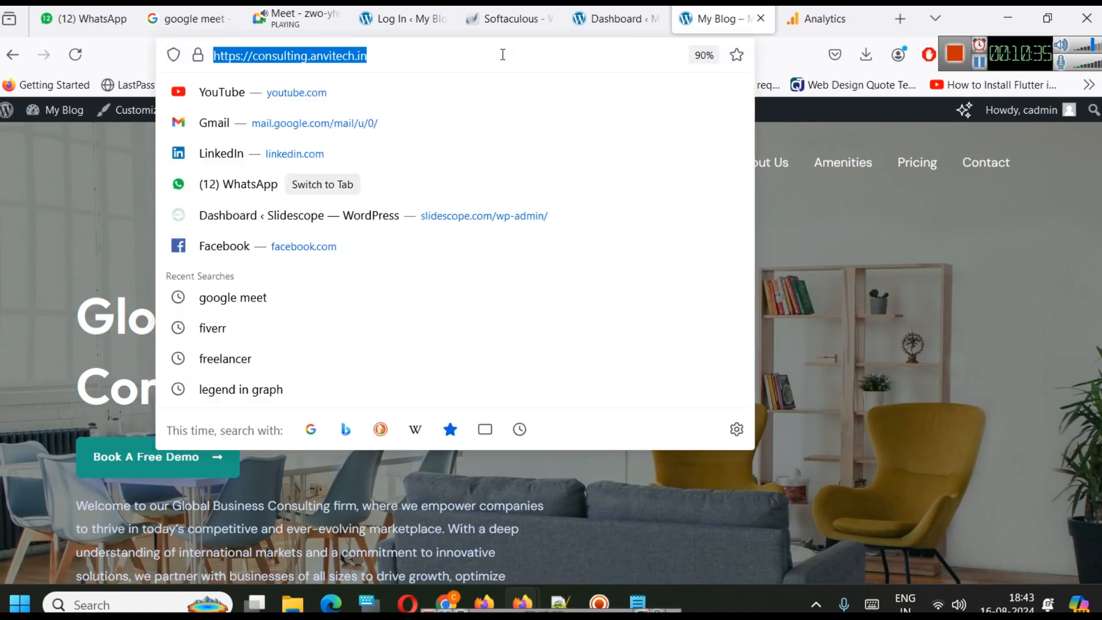
left_click(825, 19)
left_click(573, 285)
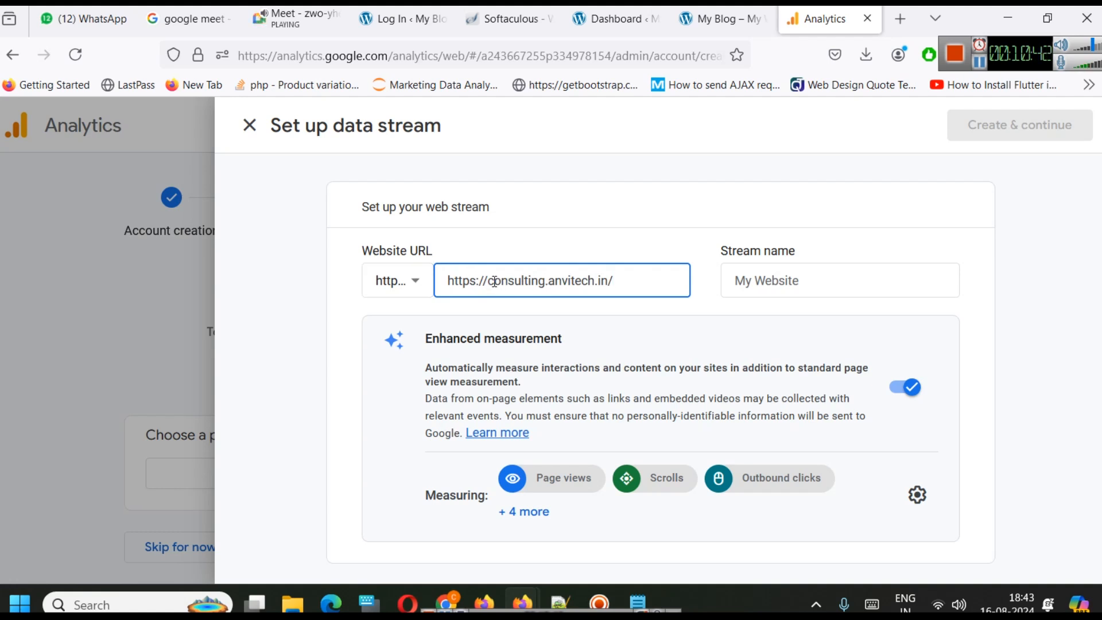
left_click_drag(487, 281, 430, 286)
key("BackSpace")
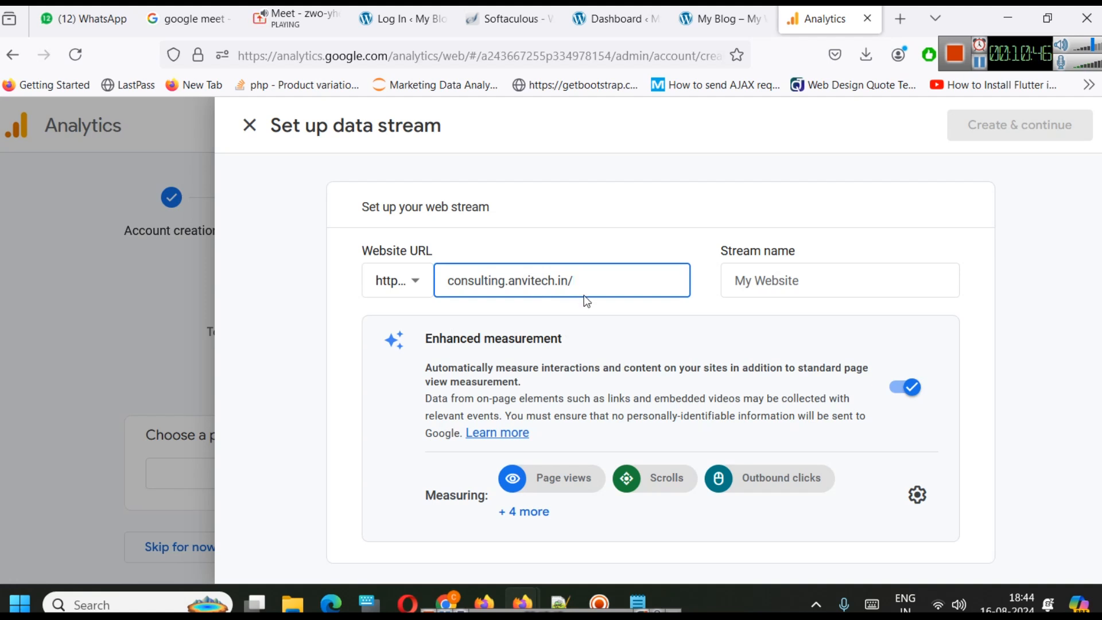
left_click(590, 328)
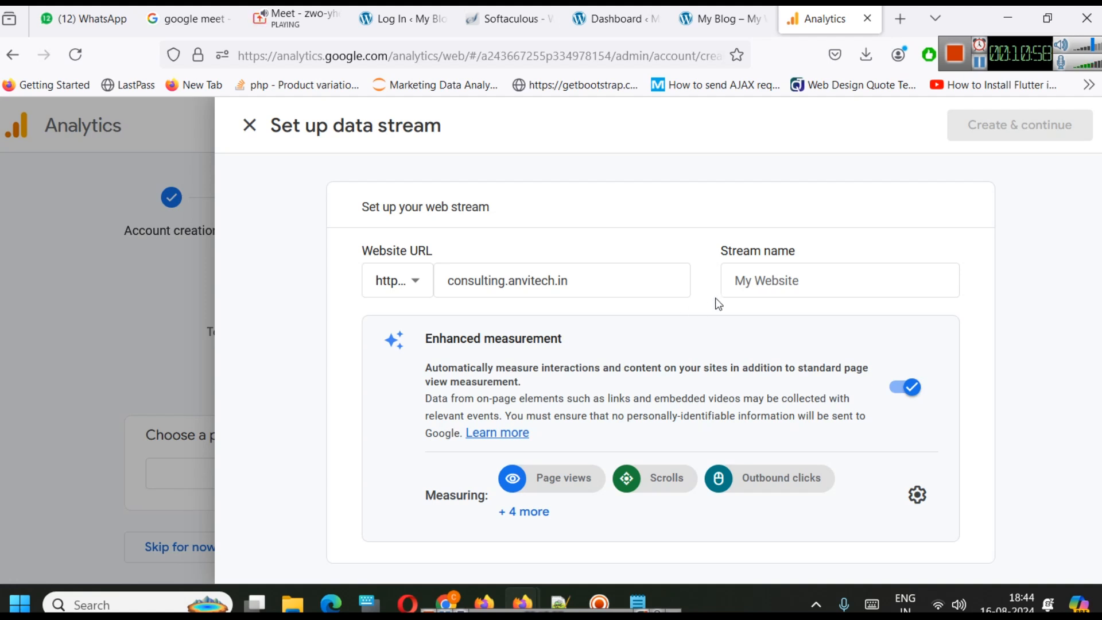
Name the web stream Global Business Consulting.
left_click(739, 286)
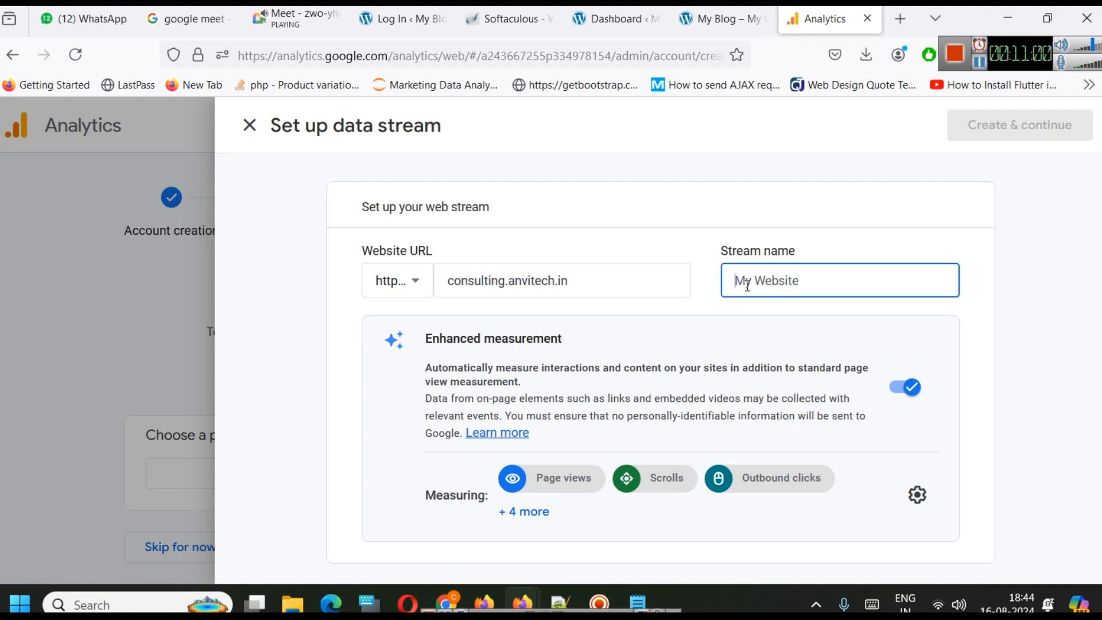
type("Gl")
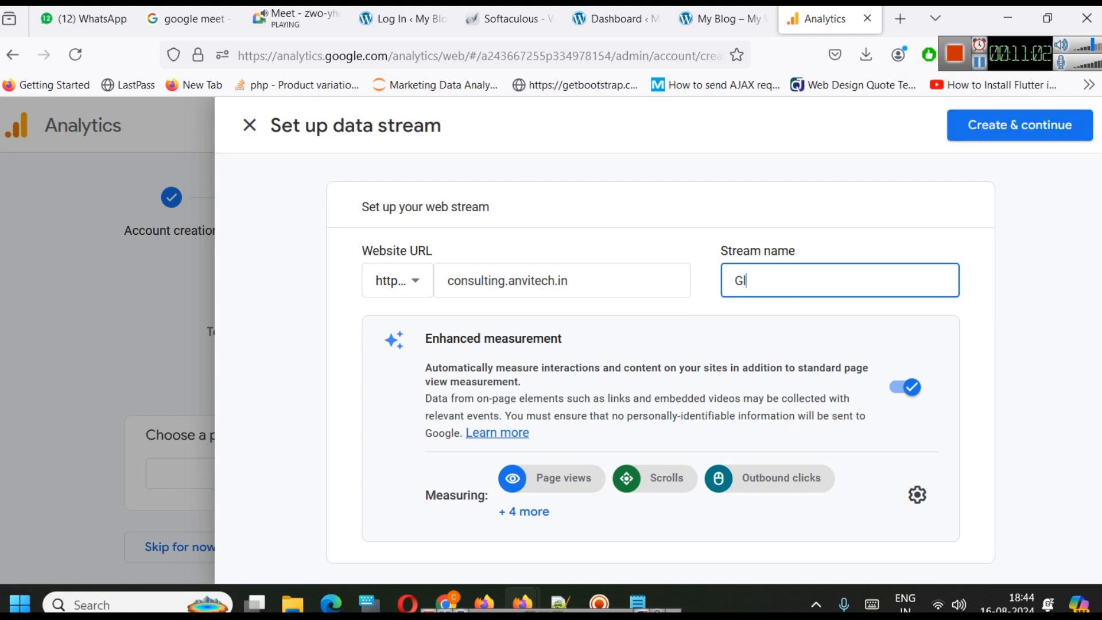
type("obal Consulting")
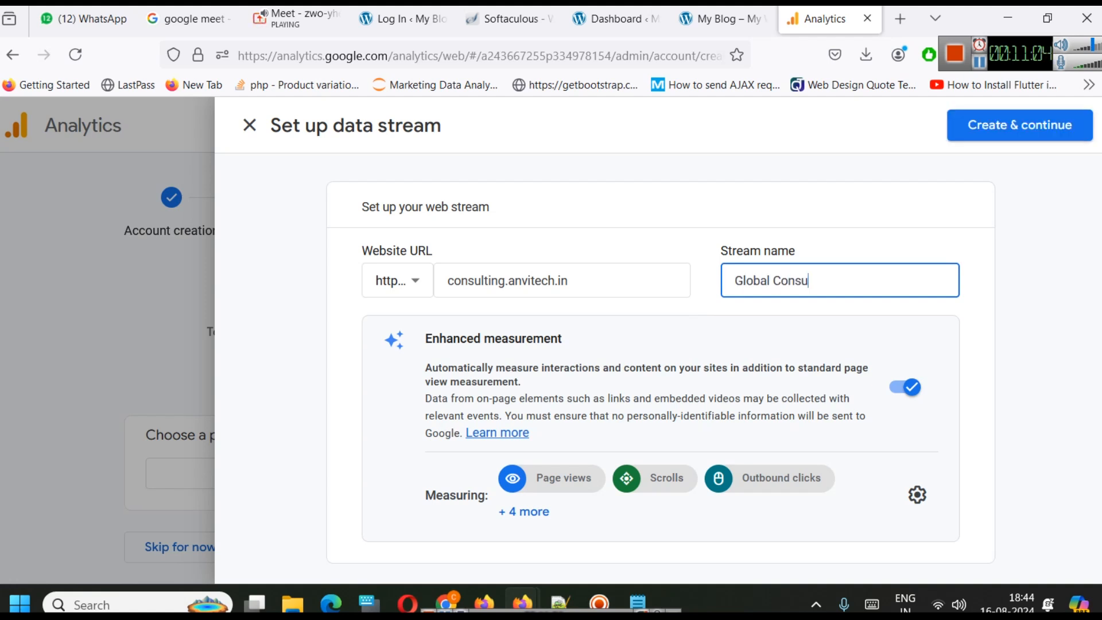
key("Left")
key("Left")
key("Left")
key("Left")
key("Left")
key("Left")
key("Left")
key("Left")
key("Left")
key("Left")
type("Business")
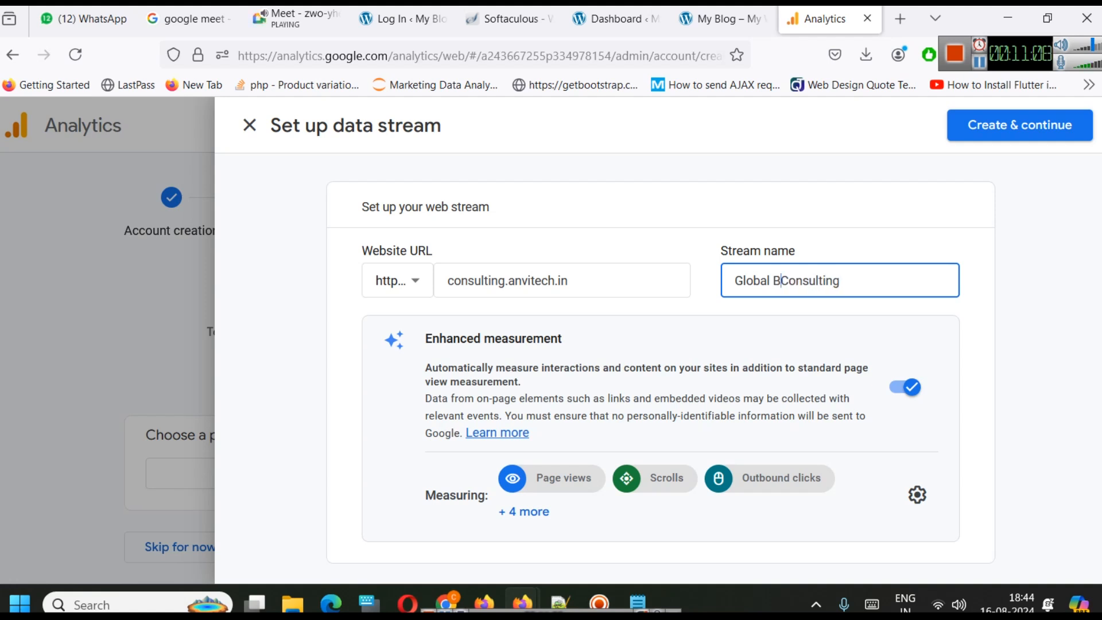
left_click(928, 275)
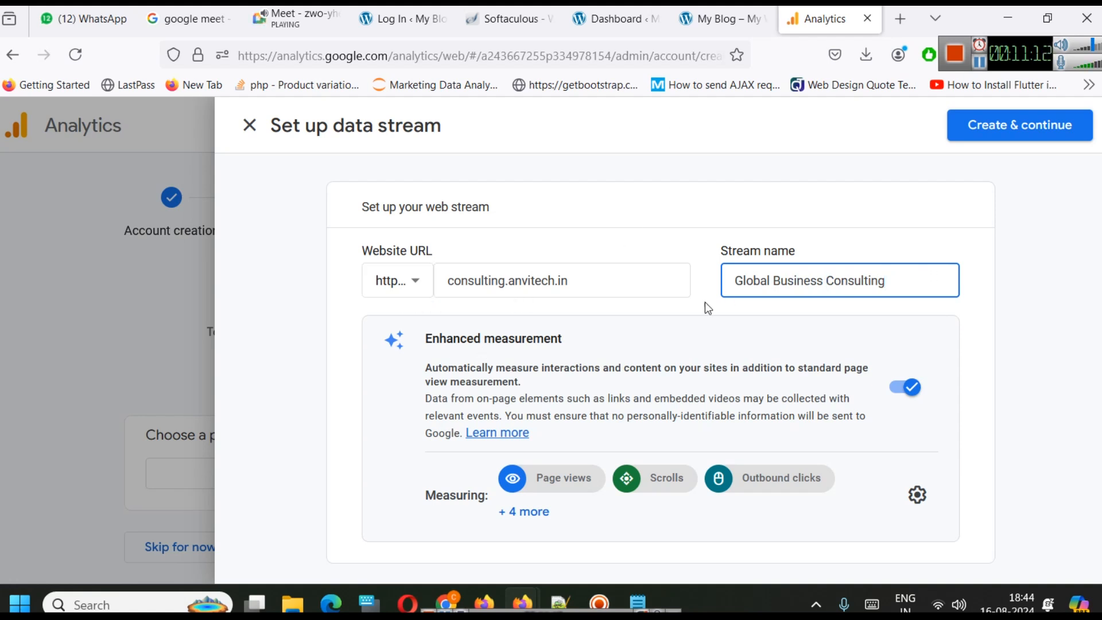
Expand the full list of interactions measured by Enhanced measurement.
scroll(660, 318, "down", 1)
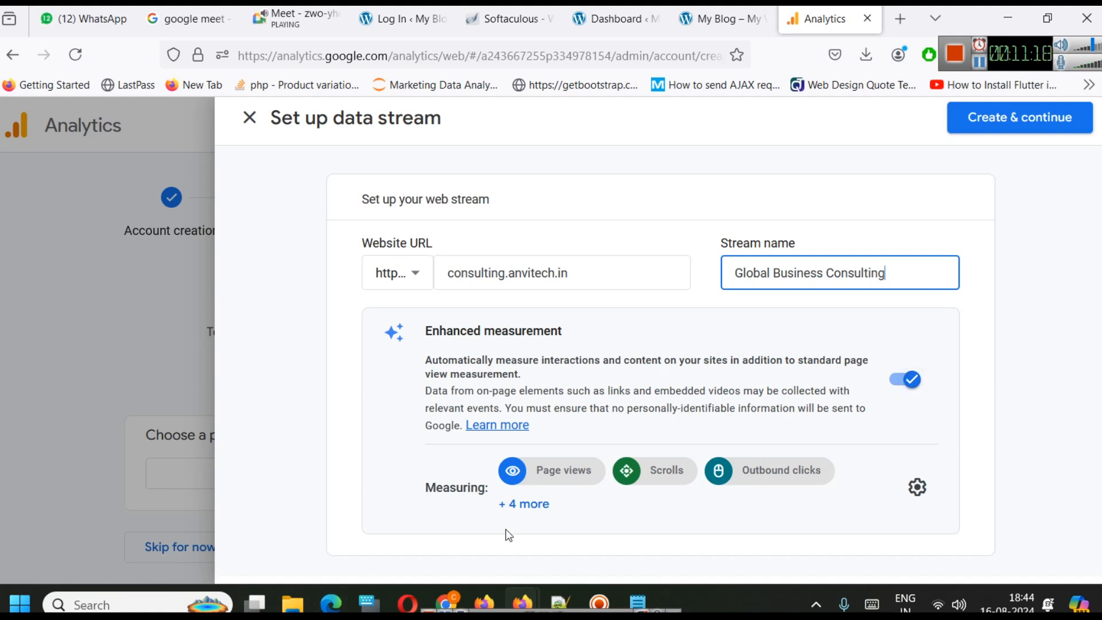
left_click(525, 503)
scroll(747, 474, "down", 1)
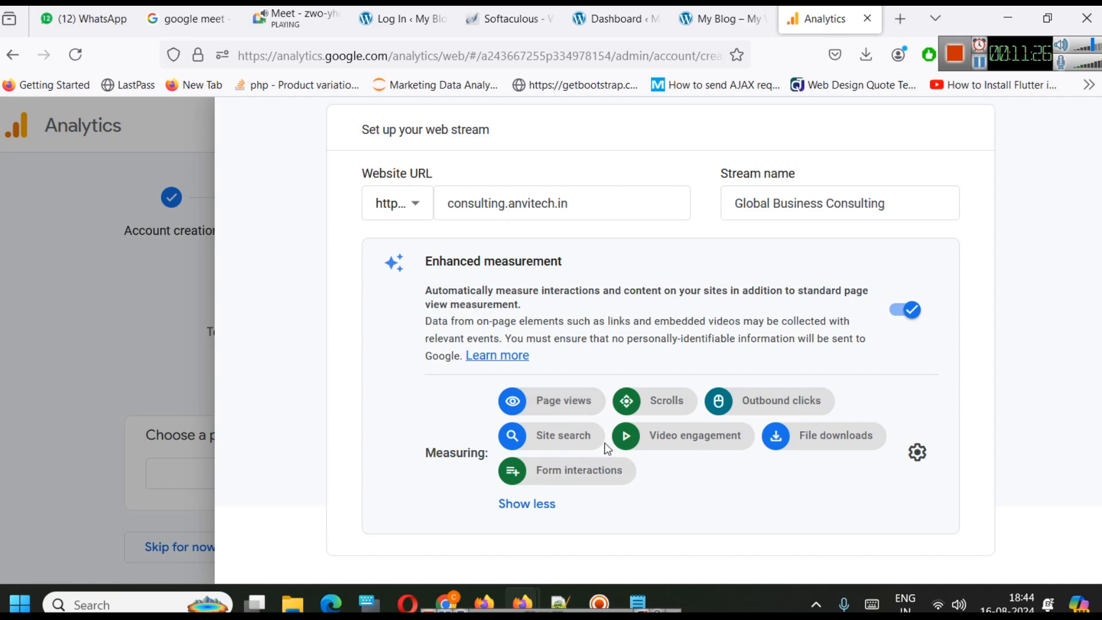
Look through the live site's About Us page and open its Amenities page as examples of page views.
left_click(717, 19)
left_click(764, 181)
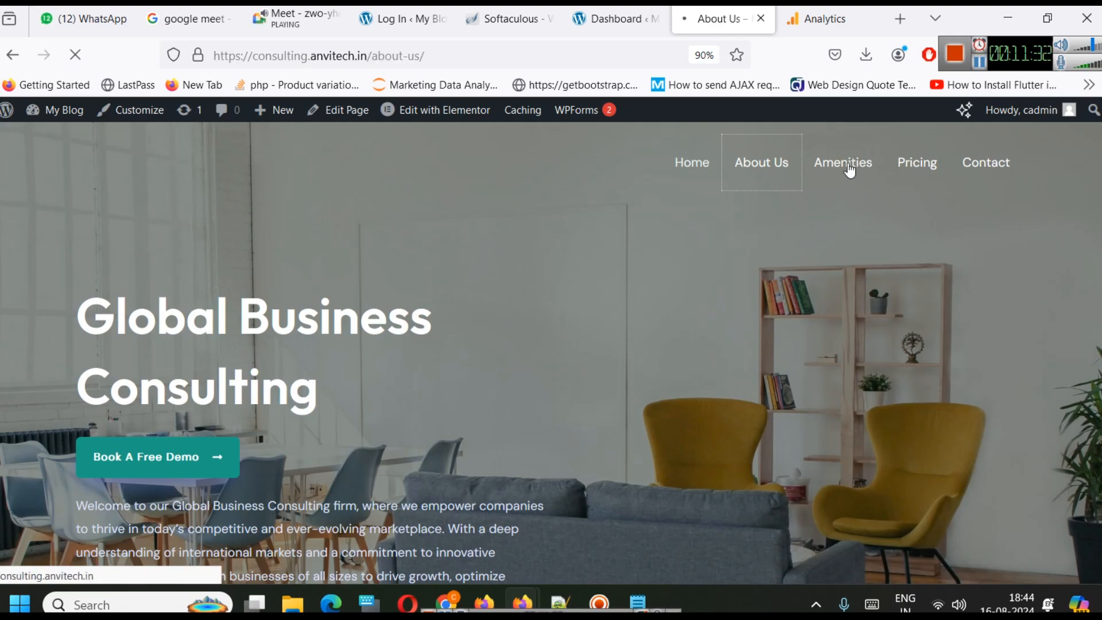
scroll(834, 257, "down", 5)
scroll(811, 241, "up", 5)
scroll(796, 241, "down", 5)
scroll(789, 243, "down", 10)
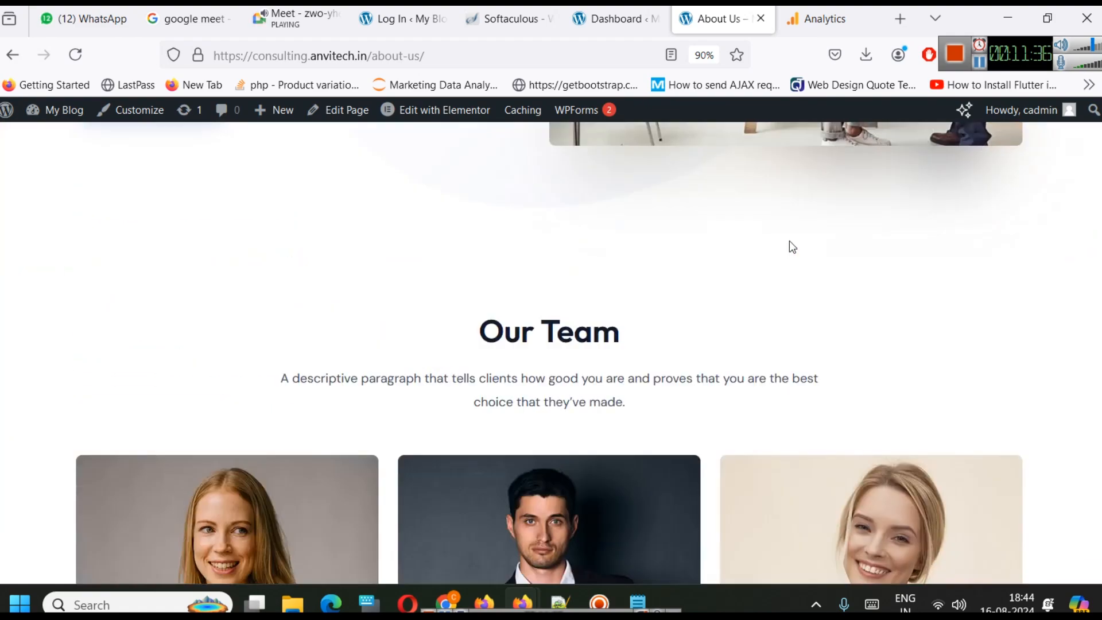
scroll(775, 236, "up", 6)
scroll(792, 258, "up", 8)
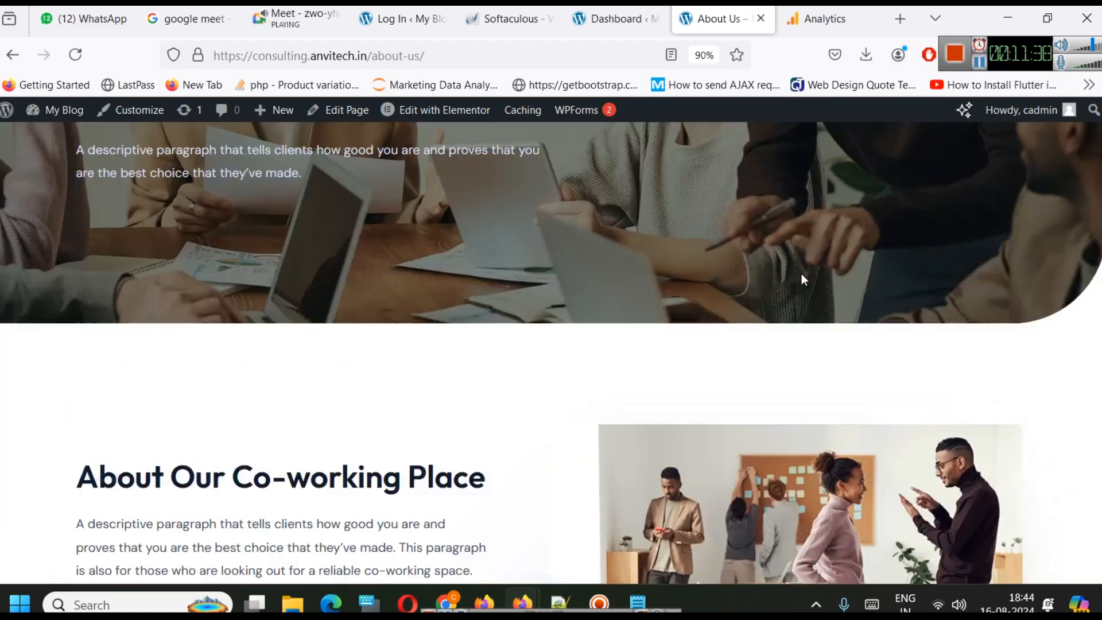
left_click(829, 178)
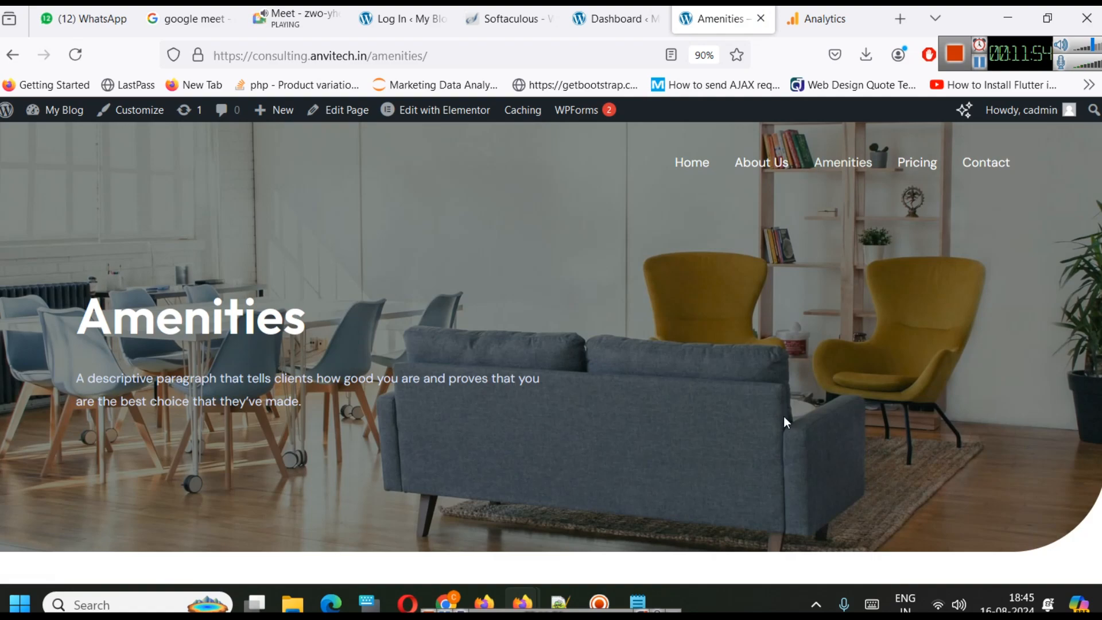
Review the Page views and Scrolls measurements against the content further down the Amenities page.
left_click(824, 18)
scroll(620, 400, "down", 3)
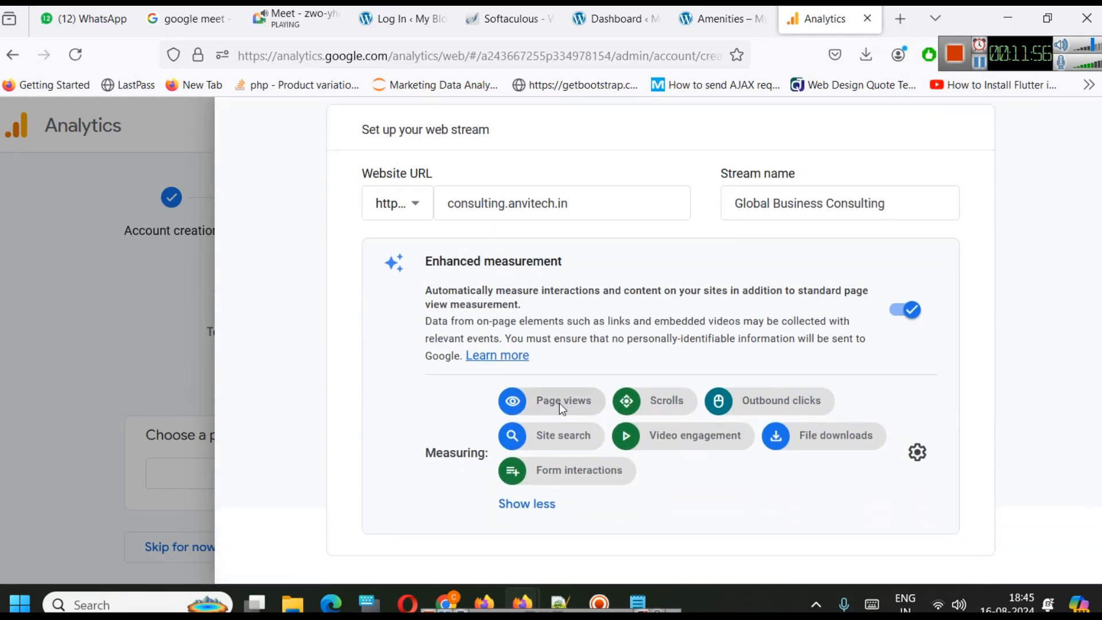
left_click(720, 18)
scroll(658, 355, "down", 5)
scroll(660, 352, "down", 15)
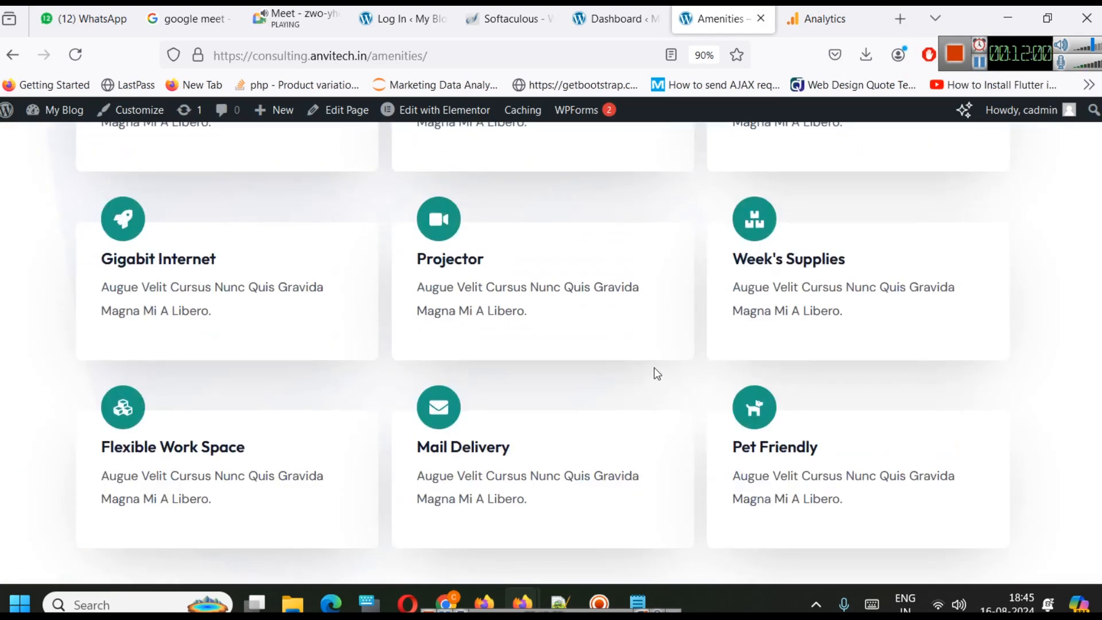
Review the Outbound clicks and Site search measurements against the Amenities page's footer links and page header.
left_click(824, 19)
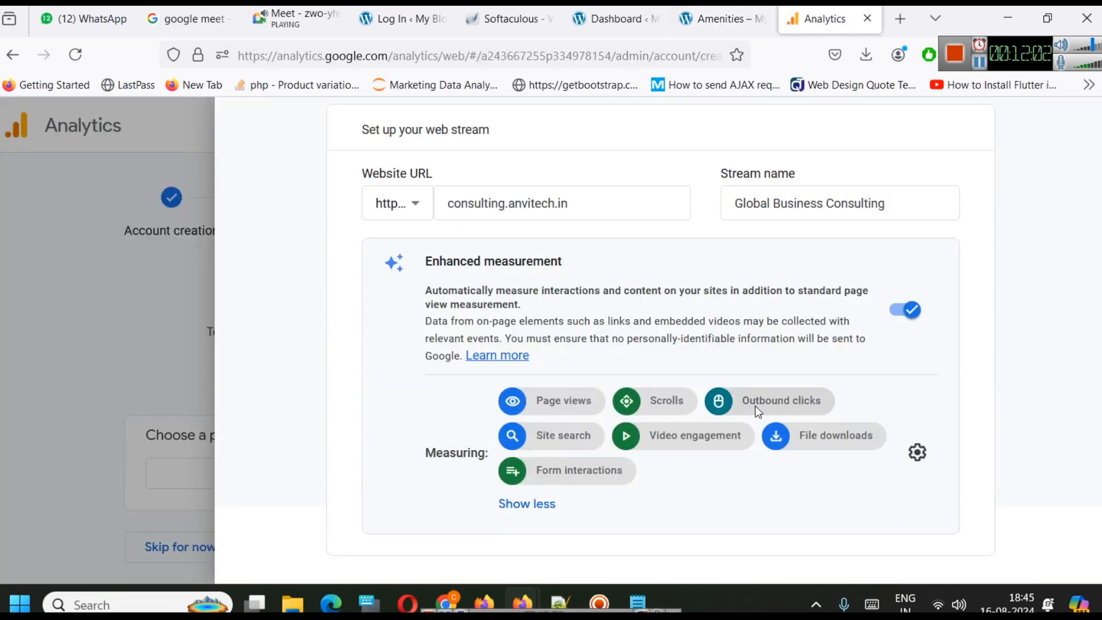
left_click(722, 19)
scroll(761, 379, "down", 15)
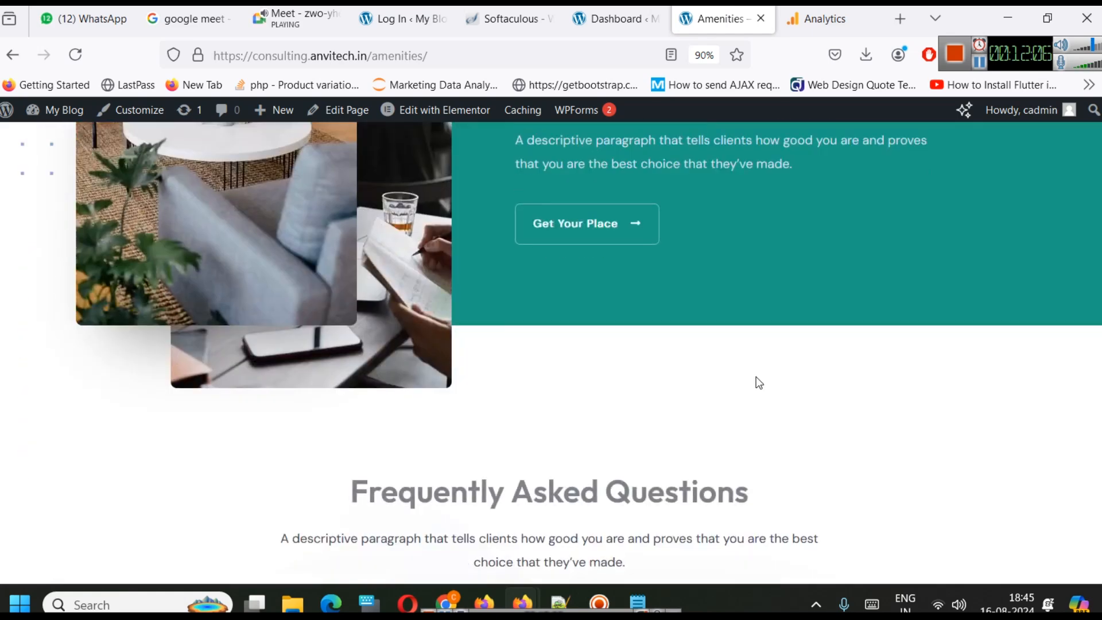
scroll(756, 377, "down", 4)
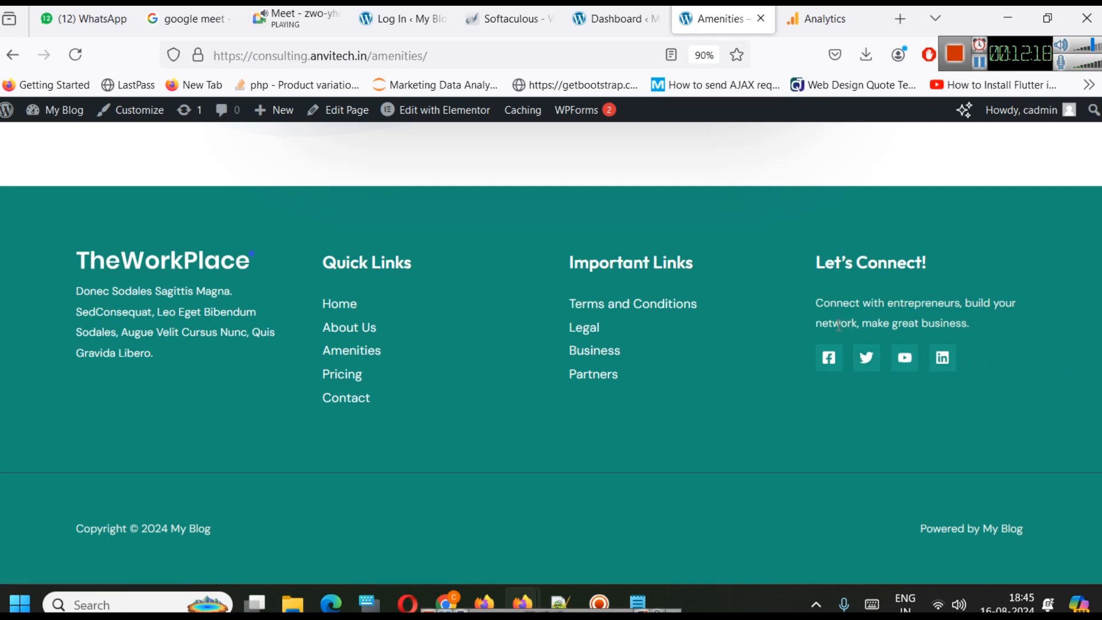
left_click(820, 24)
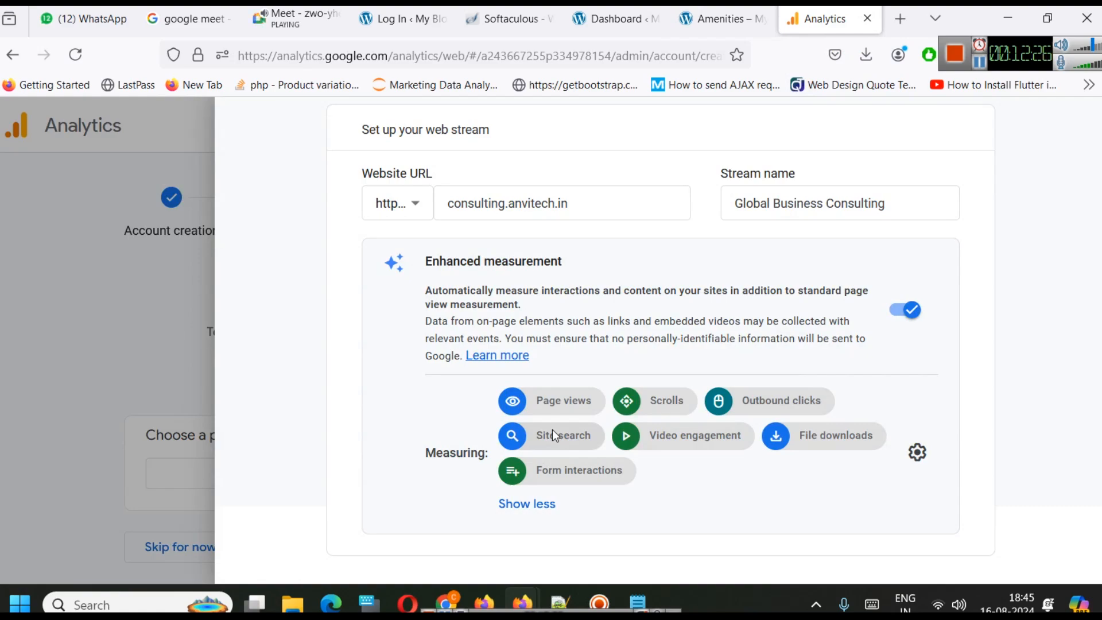
left_click(720, 18)
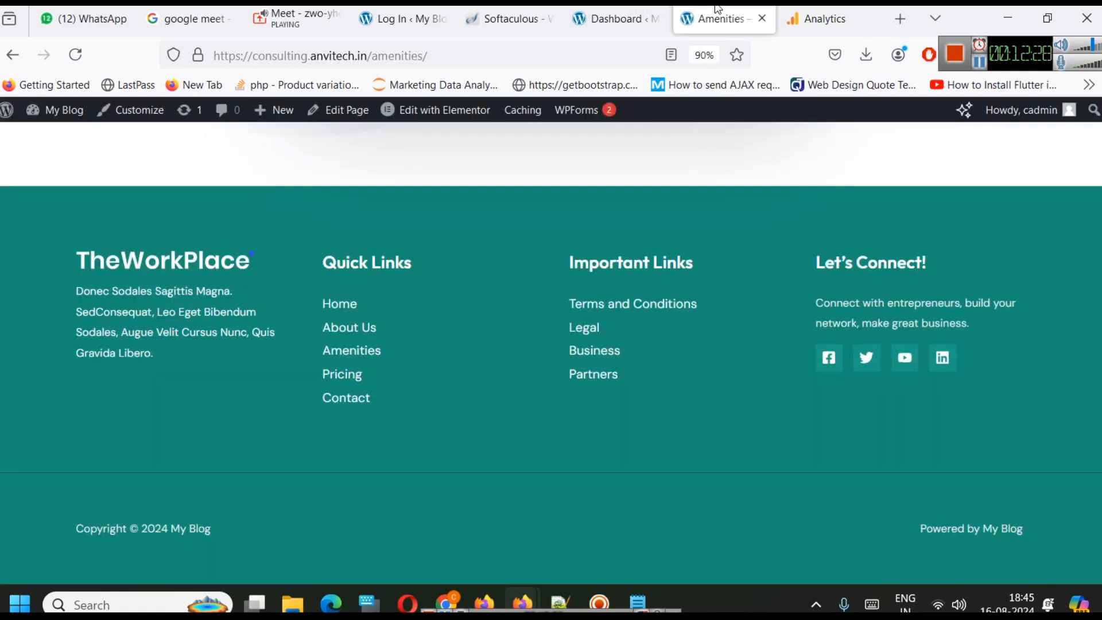
scroll(777, 408, "up", 20)
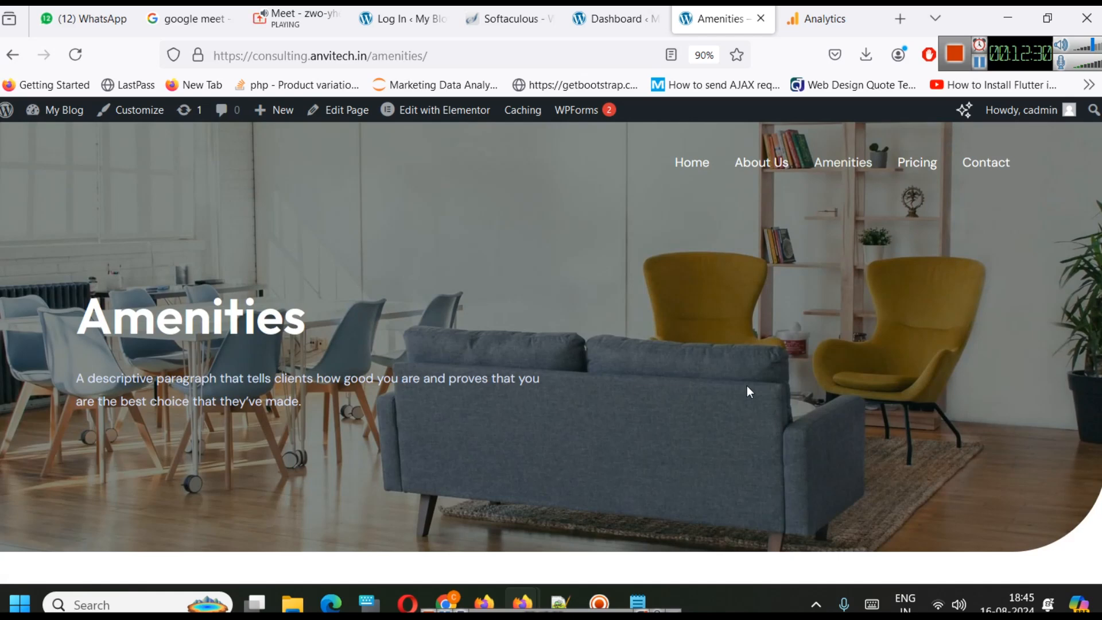
From the site's home page, run a site search for hello with the ?s=hello URL parameter and look over the results page.
left_click(701, 170)
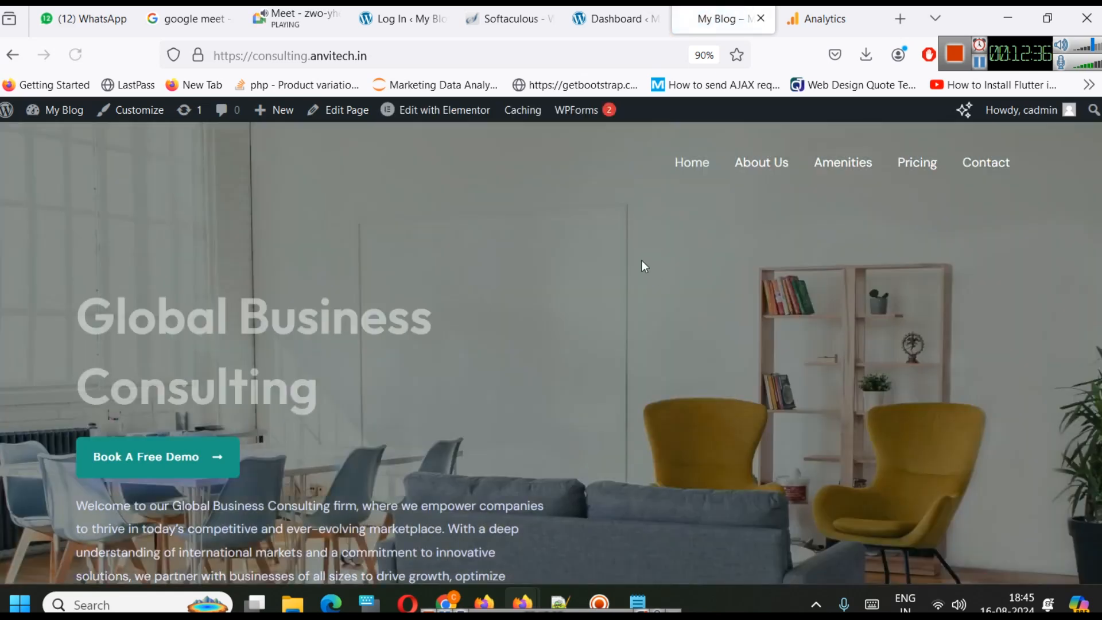
left_click(446, 49)
left_click(446, 49)
key("BackSpace")
type("?s=[[")
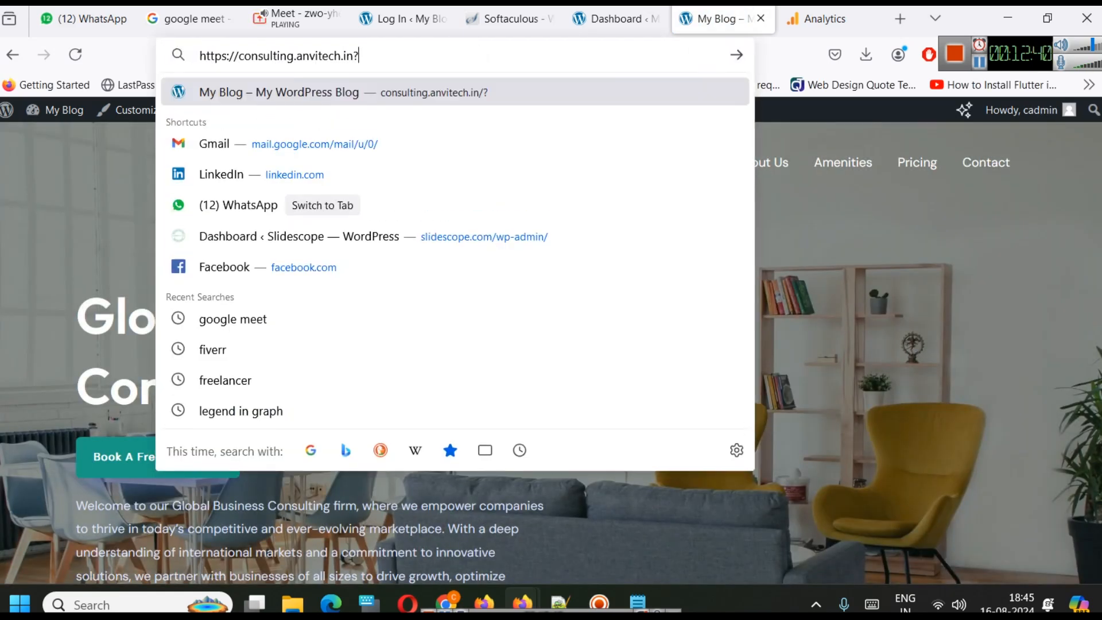
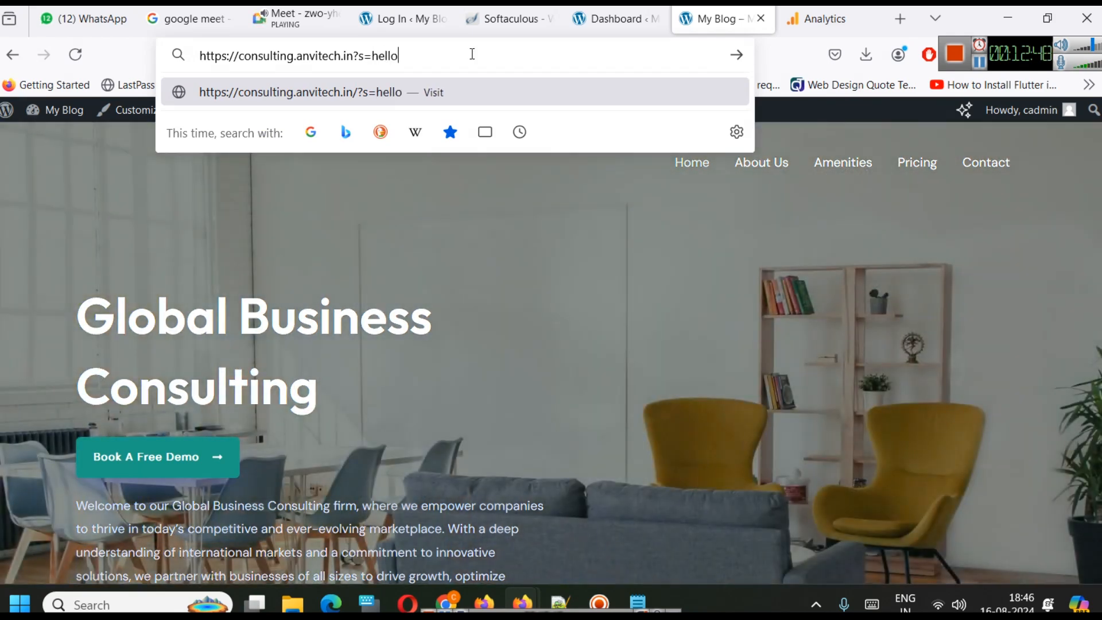
key("Return")
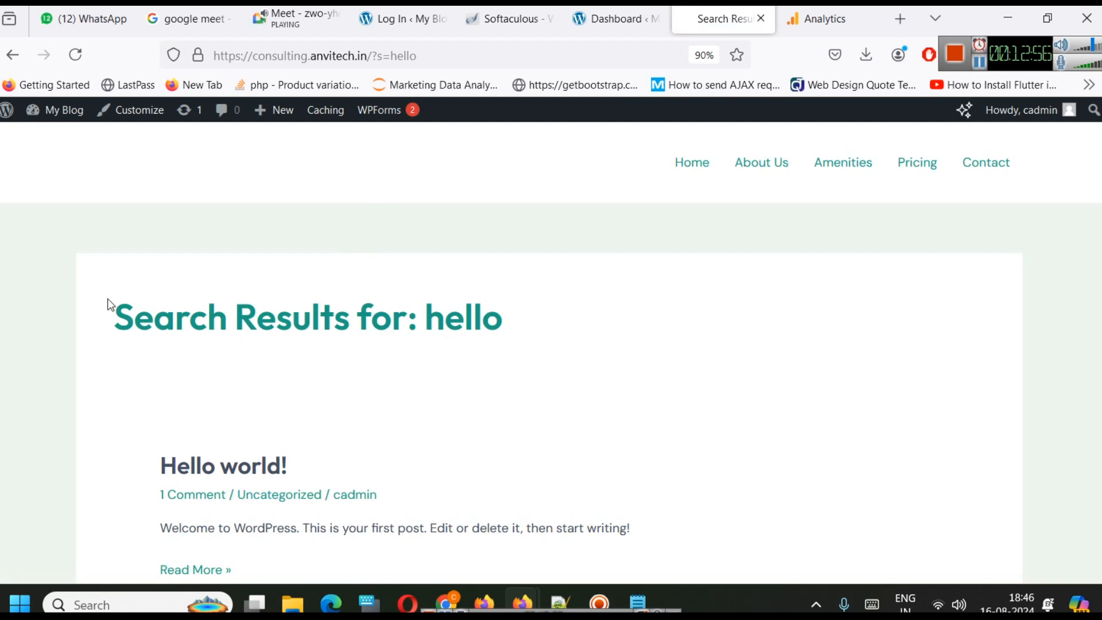
left_click_drag(122, 305, 494, 306)
left_click(495, 305)
scroll(364, 276, "down", 3)
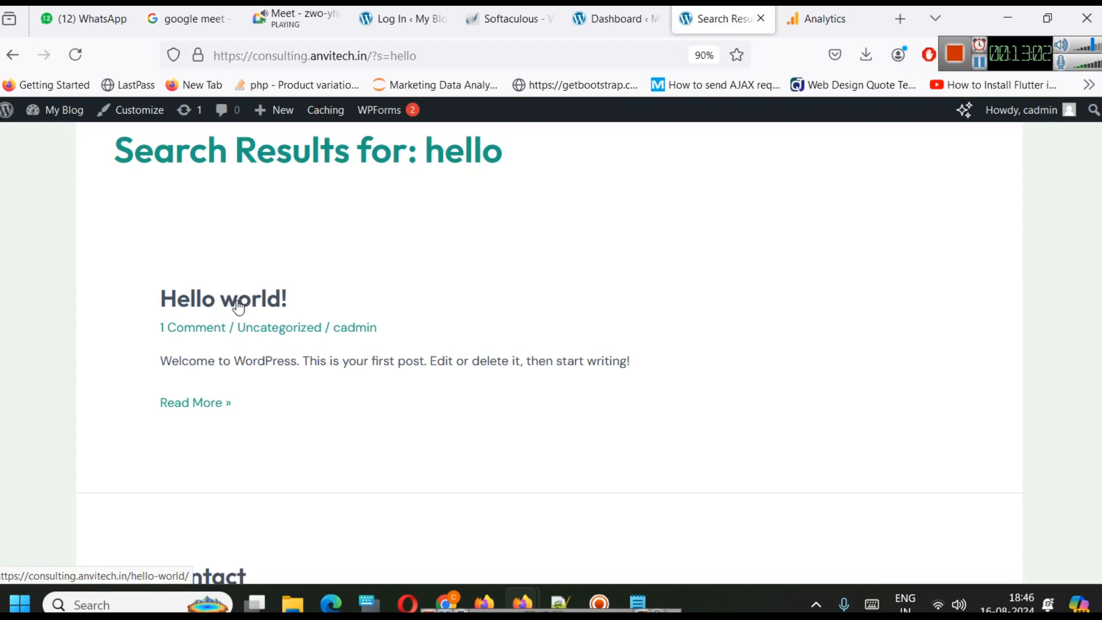
scroll(373, 207, "up", 2)
scroll(390, 178, "up", 2)
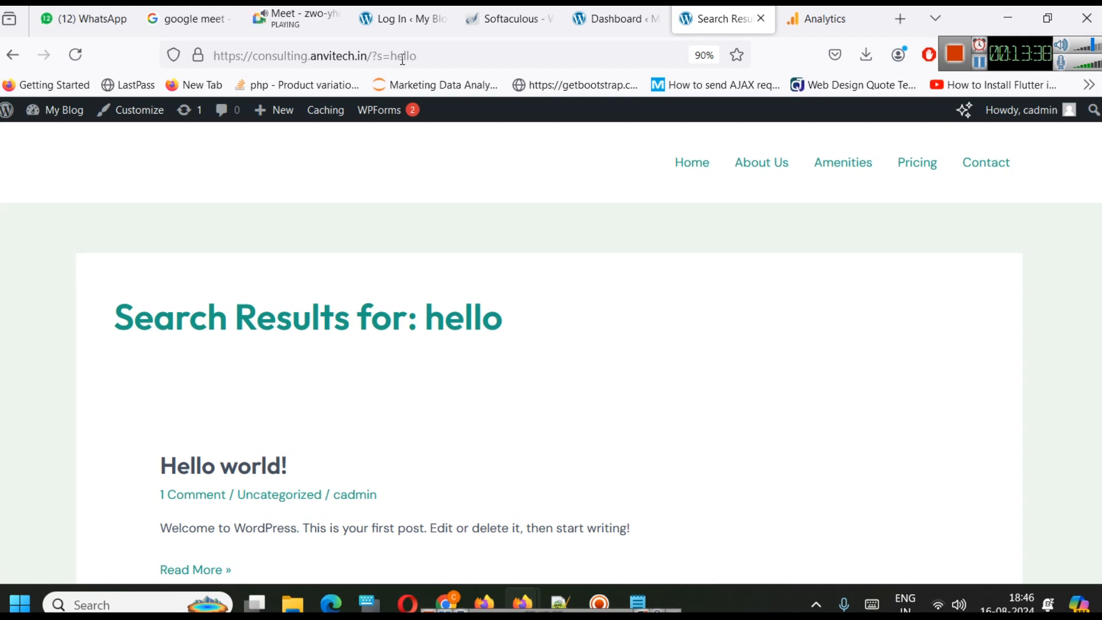
Search Google for flipkart in a new tab and examine the search box and sitelinks under the Flipkart result.
left_click(908, 19)
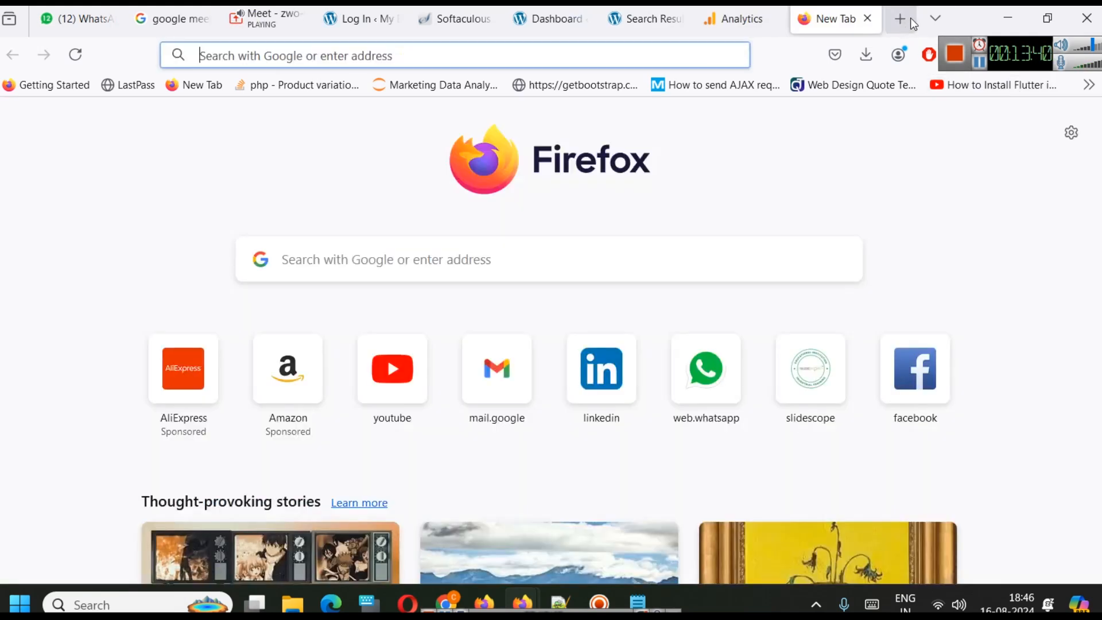
type("goo")
key("Return")
type("flipkart")
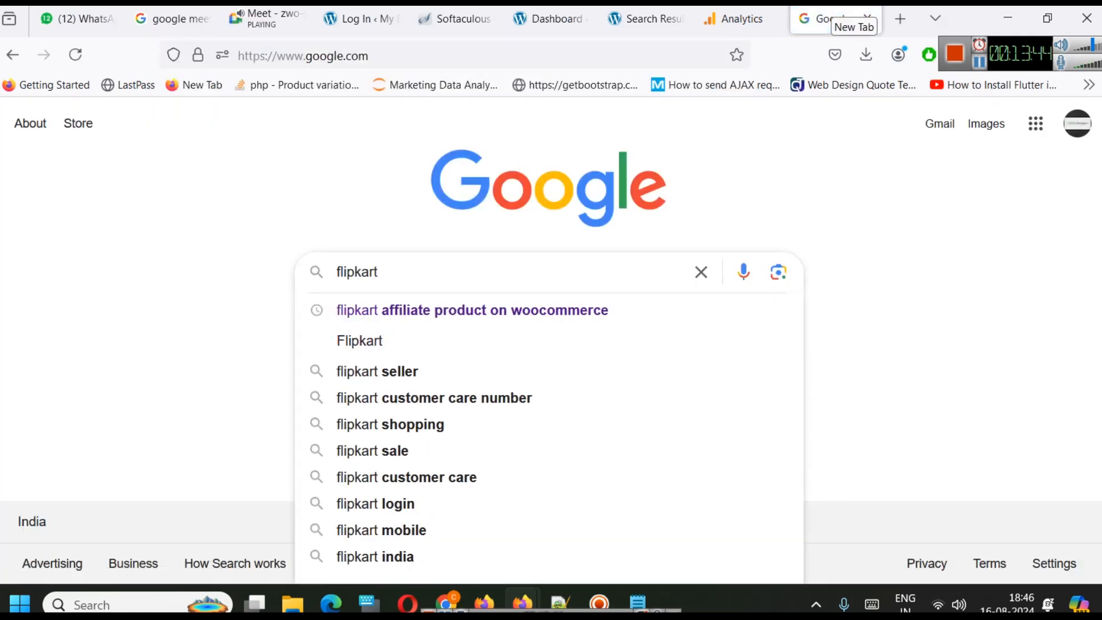
key("Return")
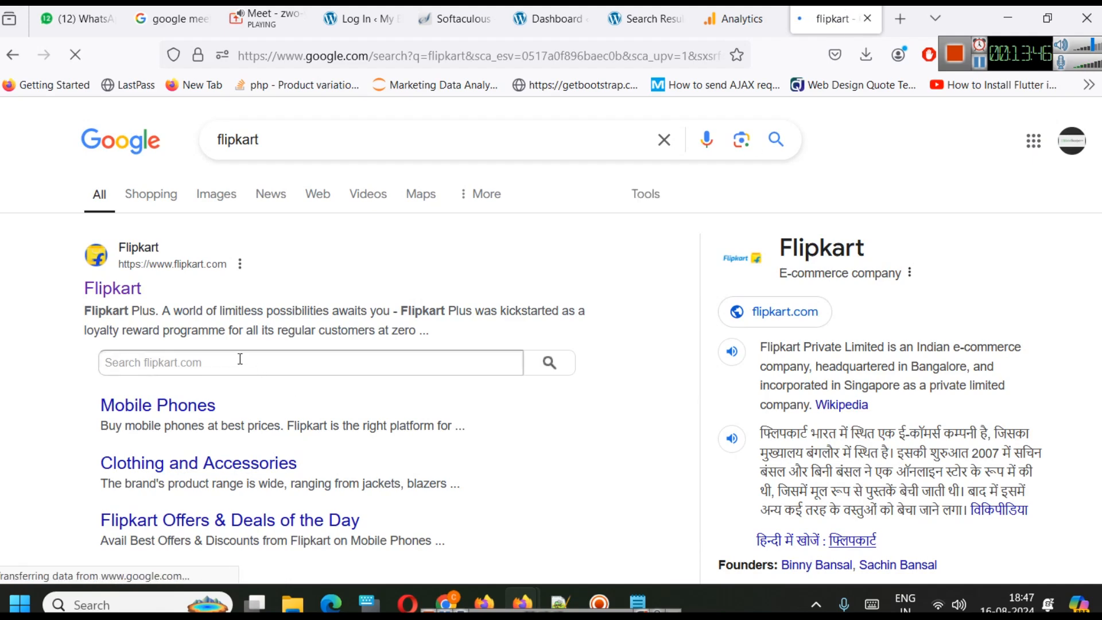
left_click(245, 357)
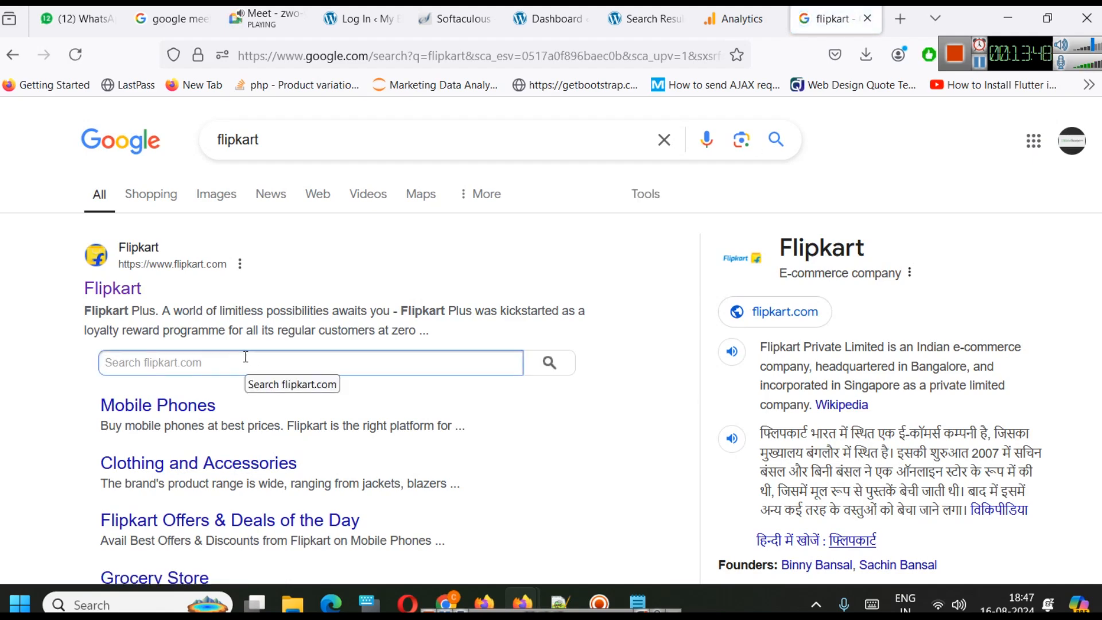
scroll(273, 362, "down", 2)
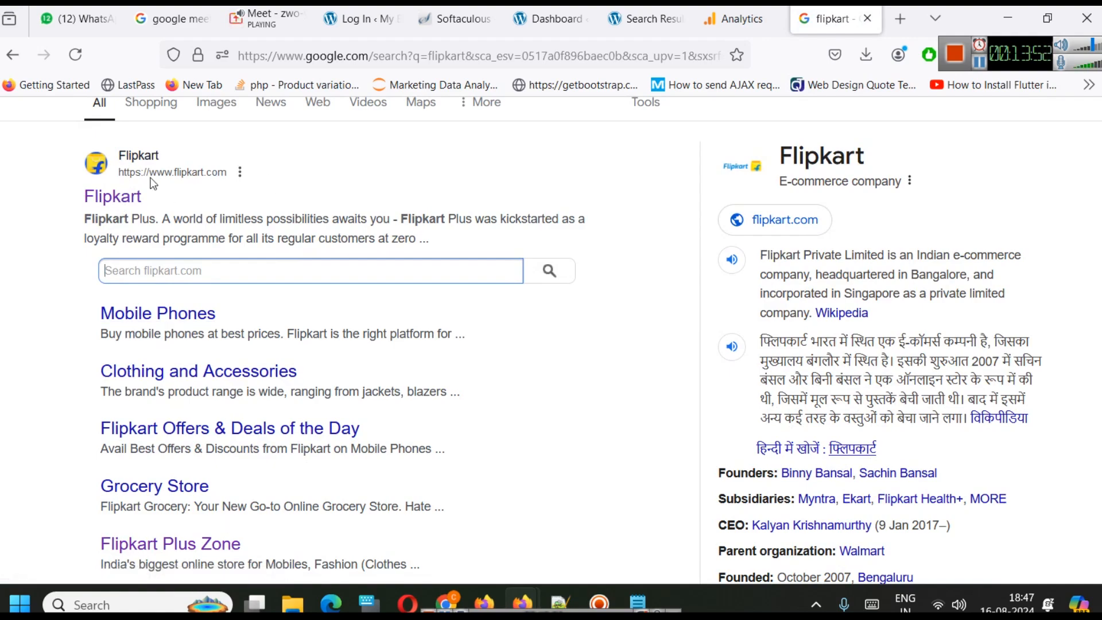
scroll(132, 169, "down", 2)
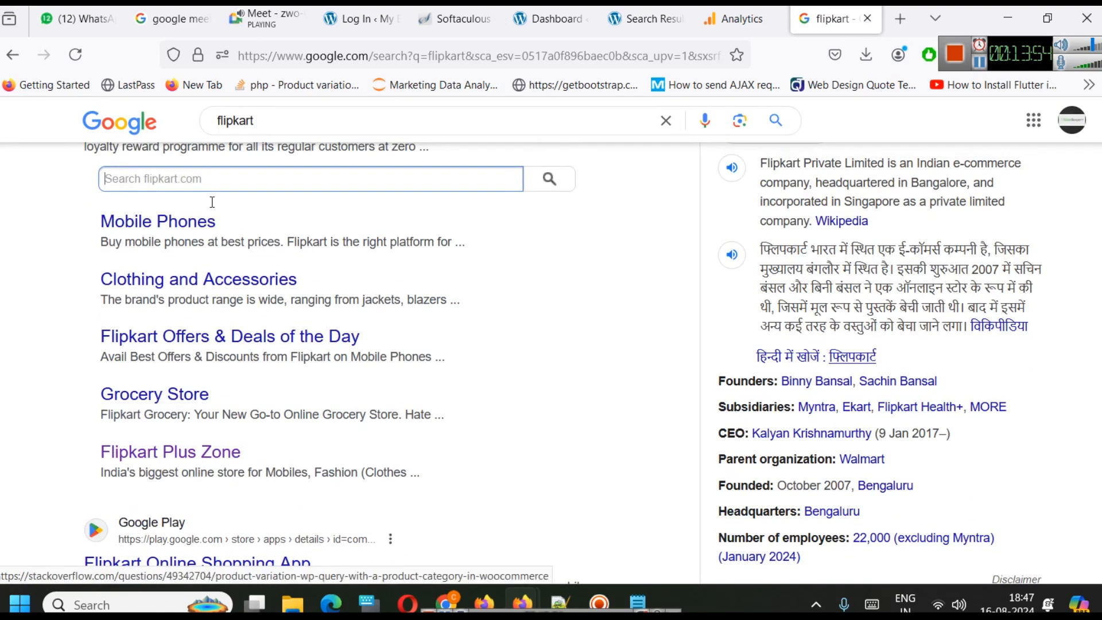
scroll(212, 201, "up", 4)
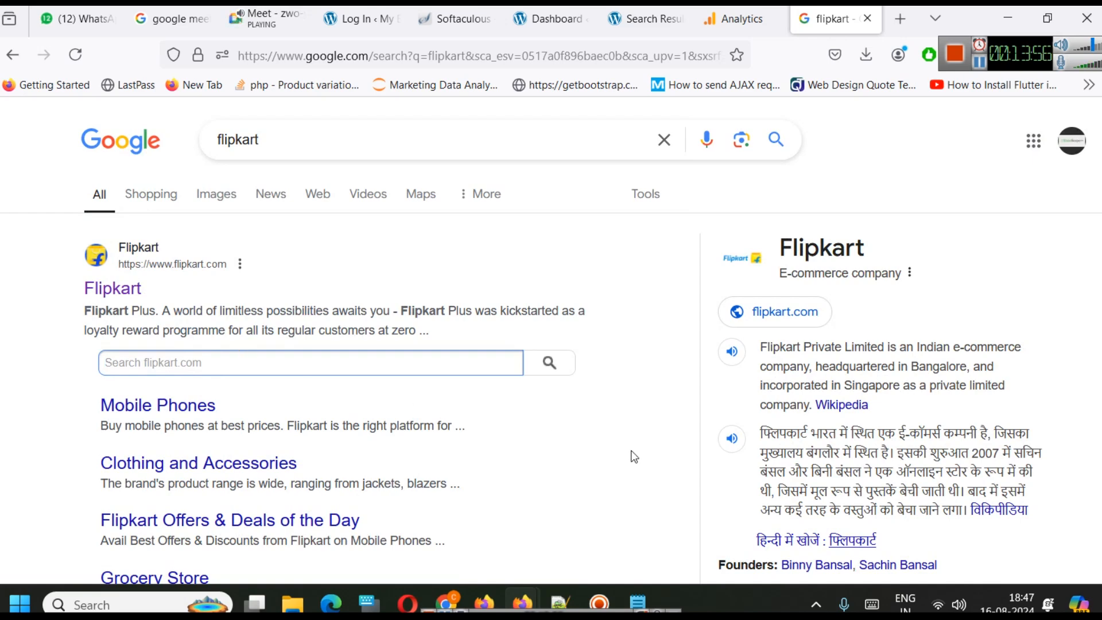
Add the line "Sitelink Search Box" below the property list in the Digital Marketing Class notes in Notepad, and return to the browser.
left_click(638, 602)
key("Return")
key("Return")
type("Sitelin")
type("k ")
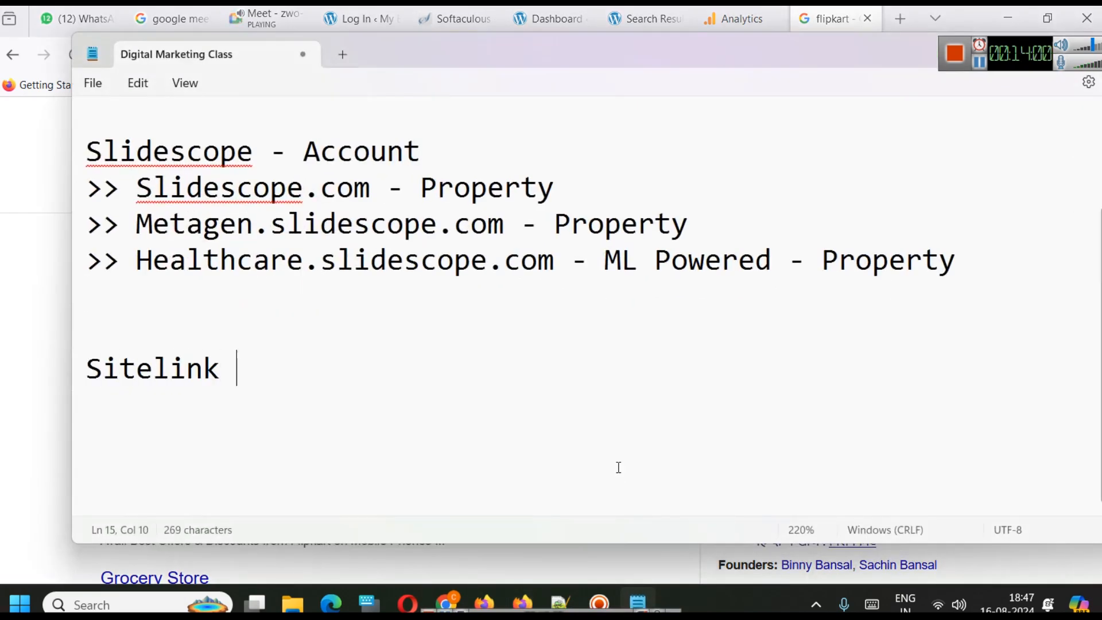
type("Search Box")
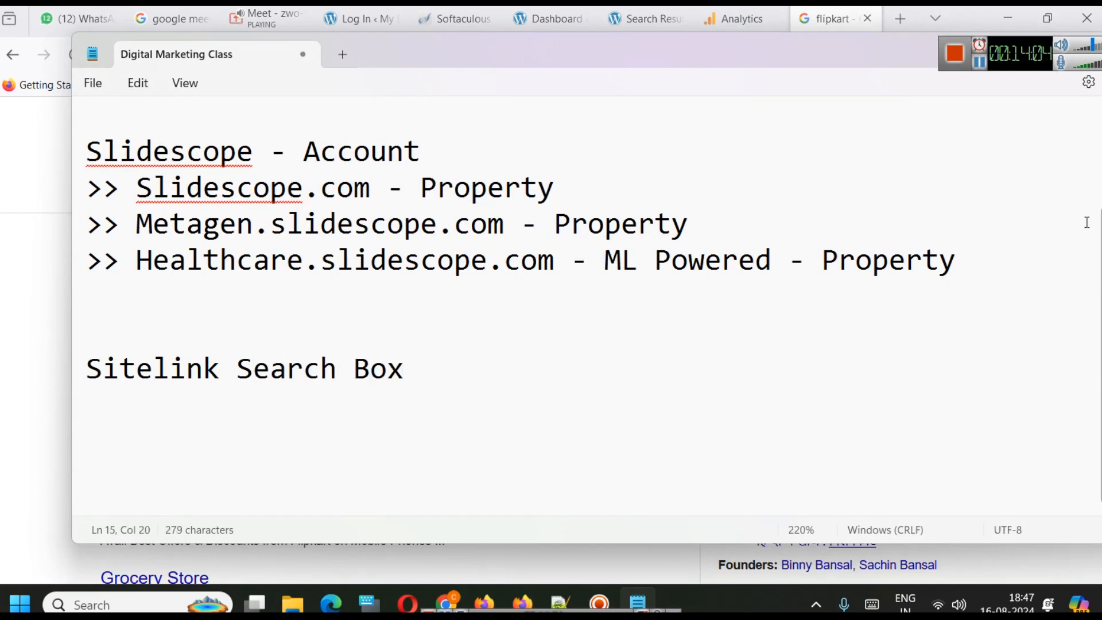
left_click_drag(890, 50, 890, 166)
left_click(1008, 167)
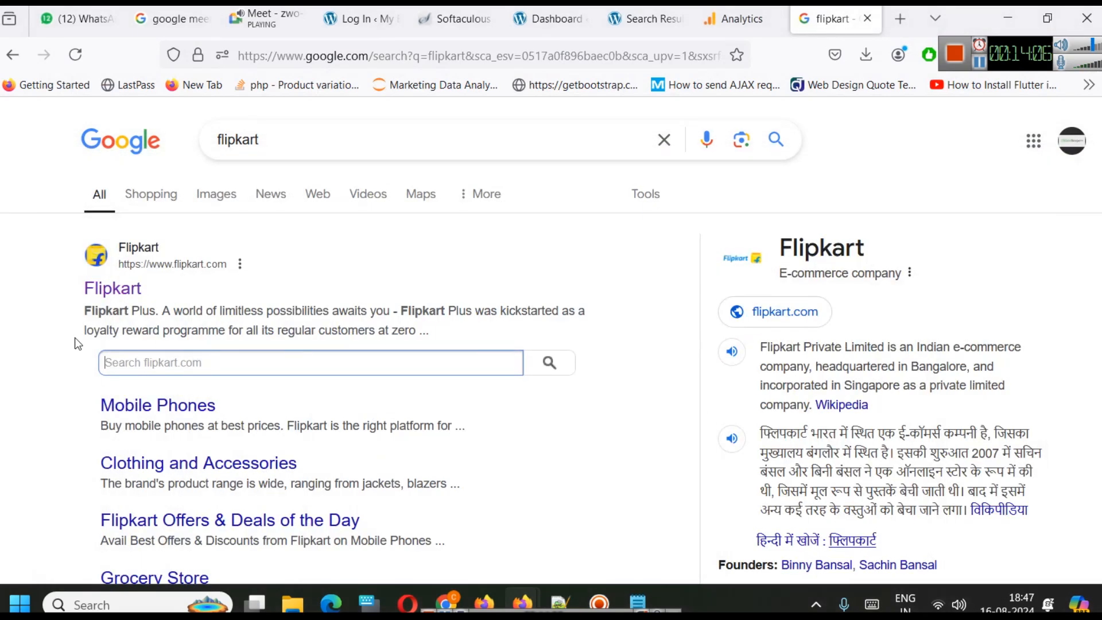
Search for laptop through Flipkart's search box in the Google result and look through the product listing.
left_click(177, 358)
type("laptop")
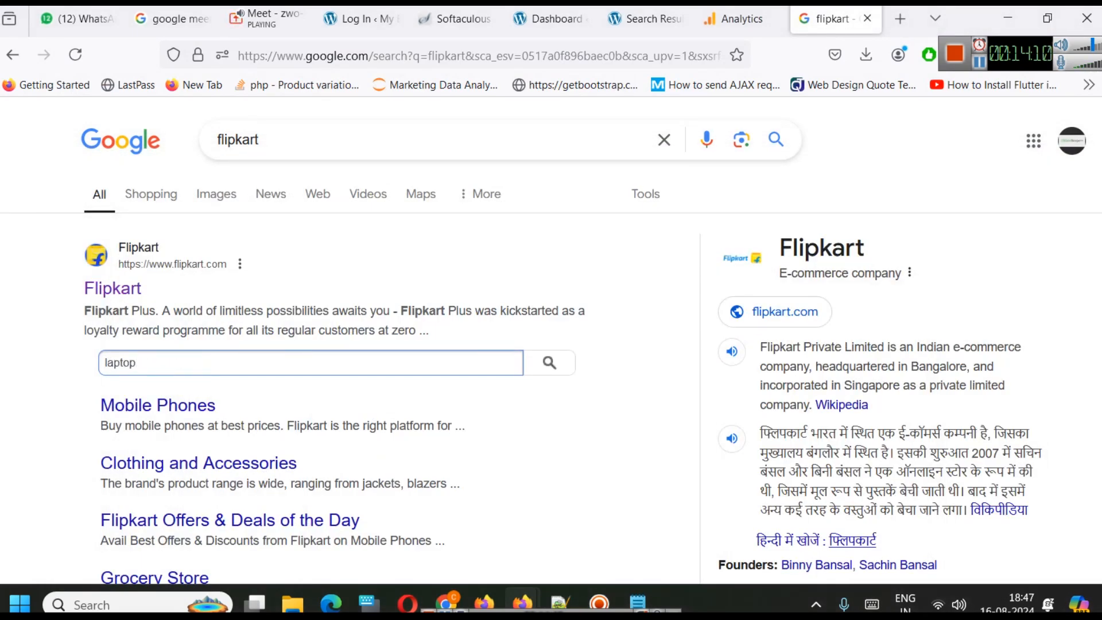
left_click(564, 369)
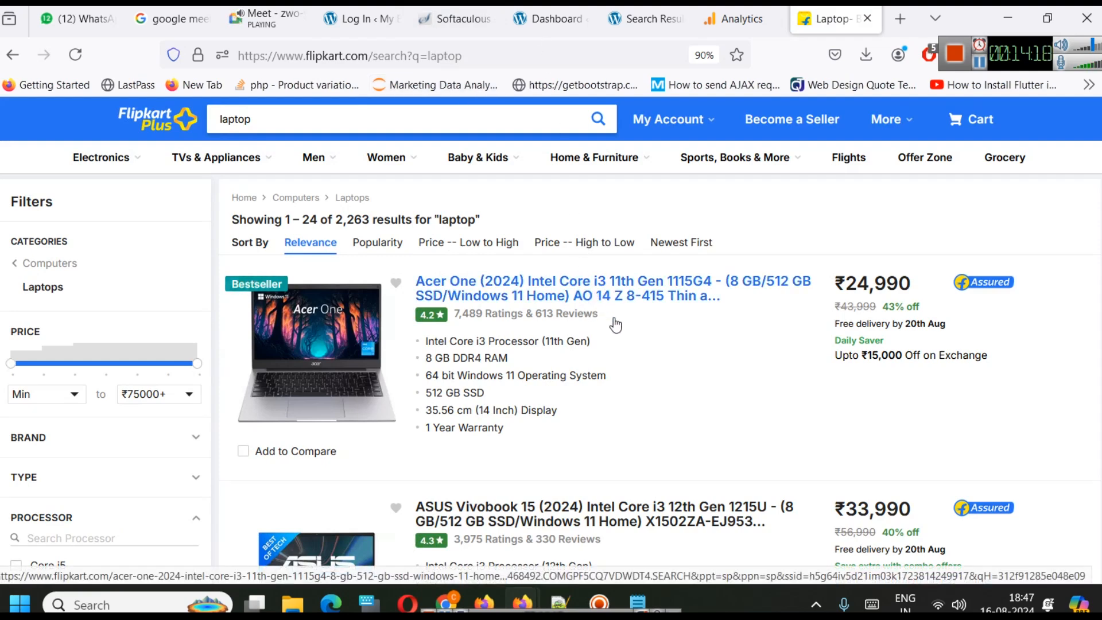
mouse_move(170, 165)
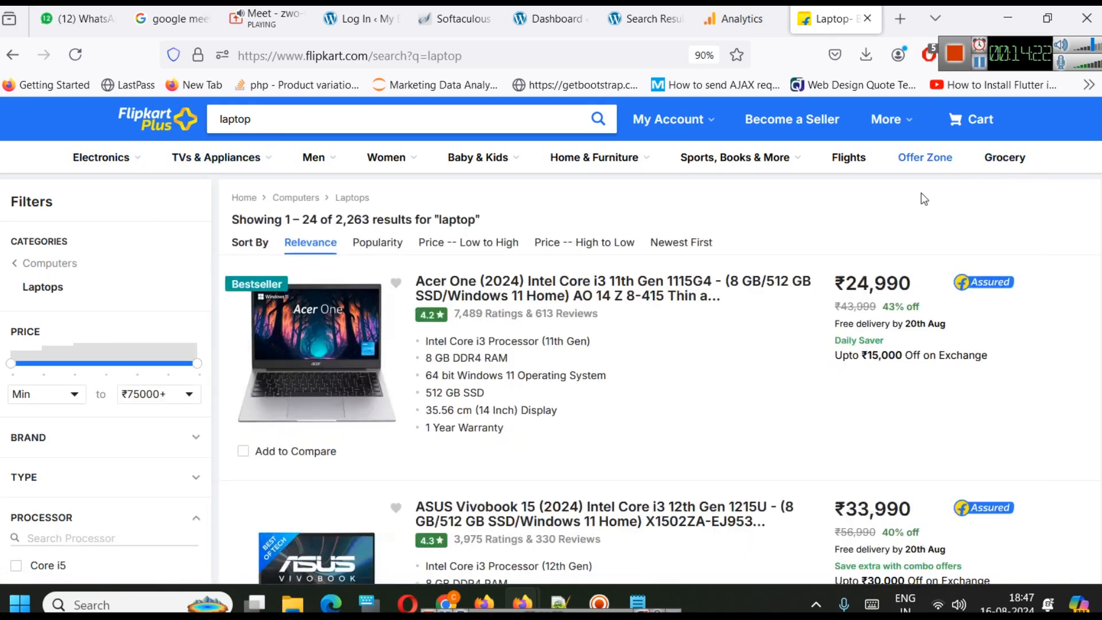
scroll(755, 327, "down", 10)
scroll(669, 270, "up", 5)
scroll(794, 295, "up", 5)
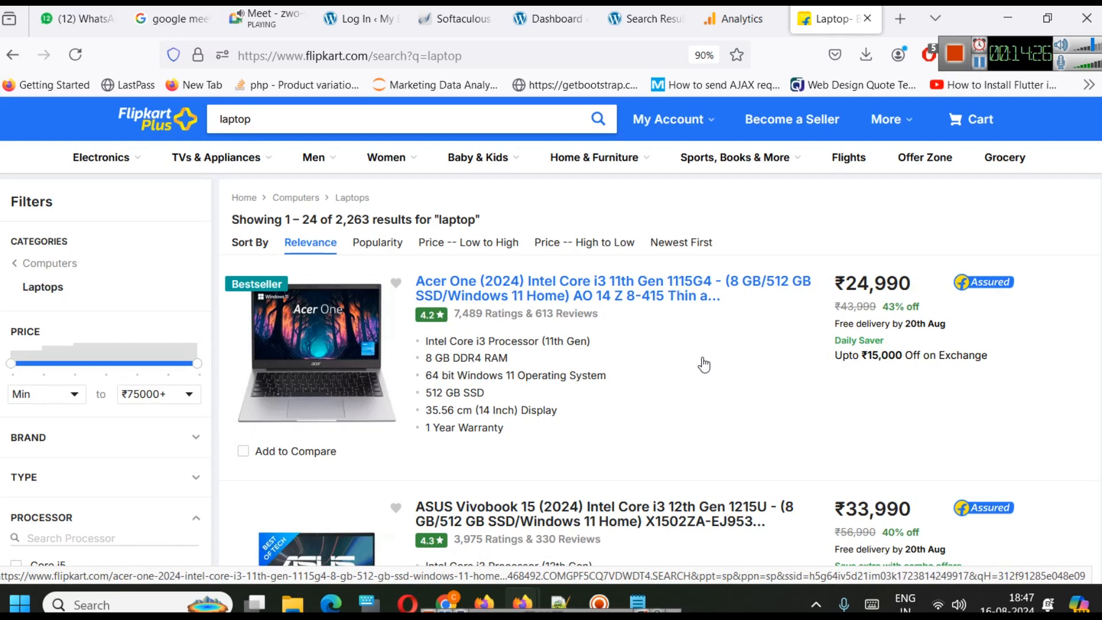
Repeat the laptop search from the Google result and compare its ?q=laptop URL query with the consulting site's ?s=hello query.
left_click(12, 67)
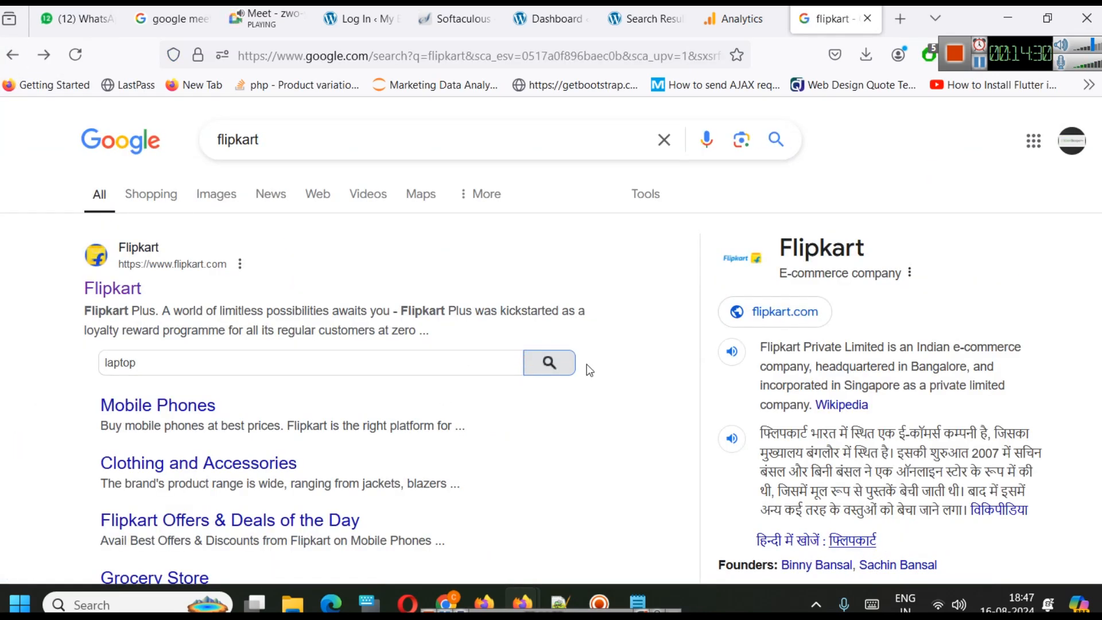
left_click(551, 362)
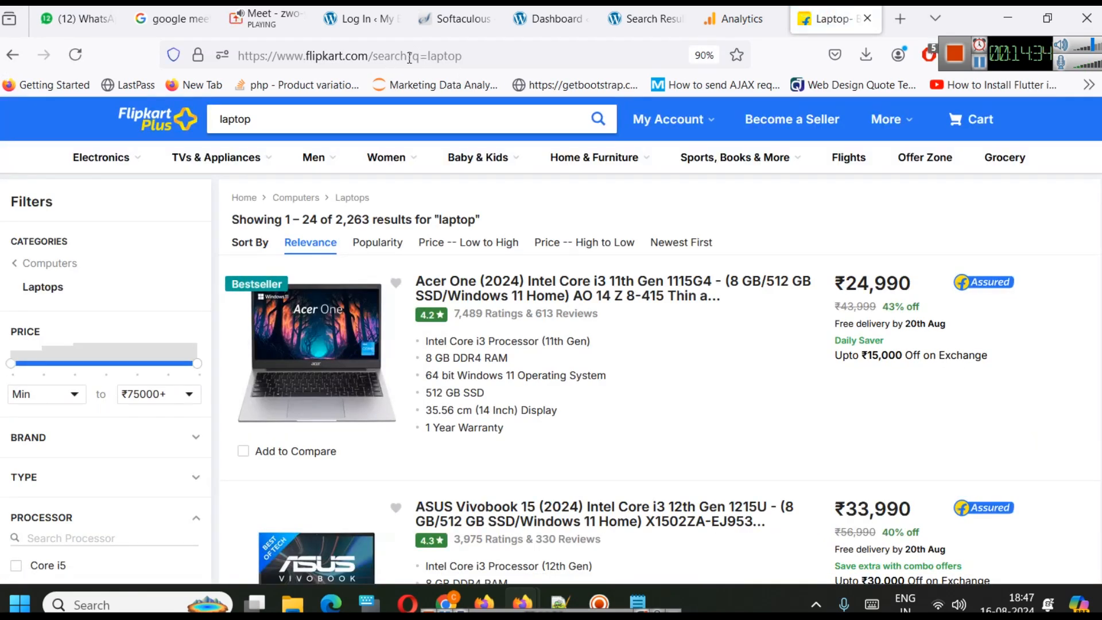
left_click_drag(408, 55, 471, 46)
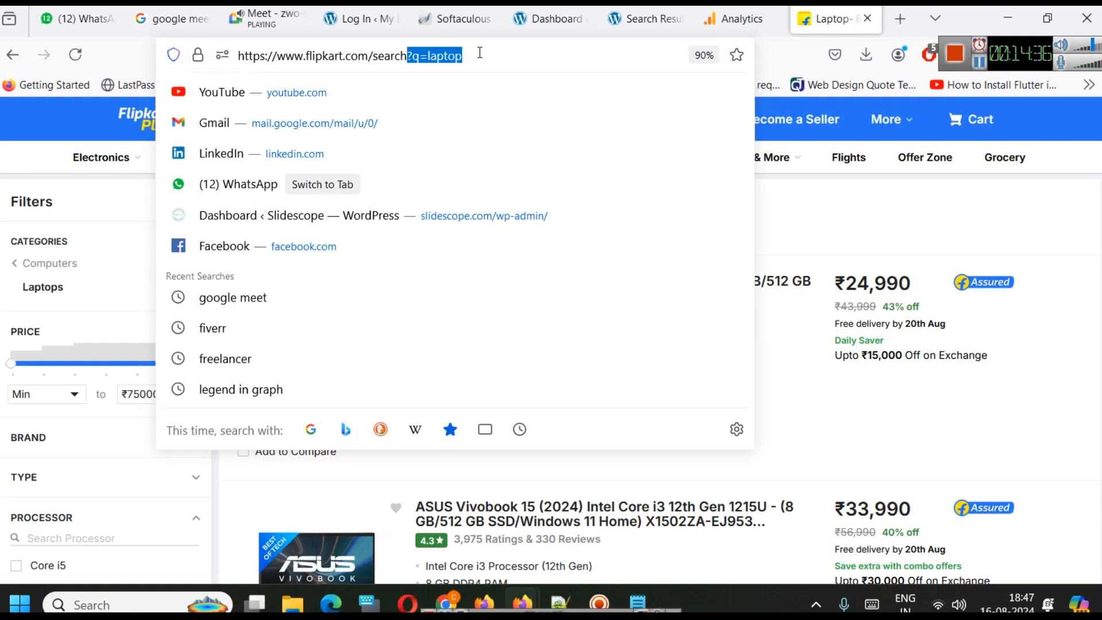
left_click(134, 466)
left_click(613, 7)
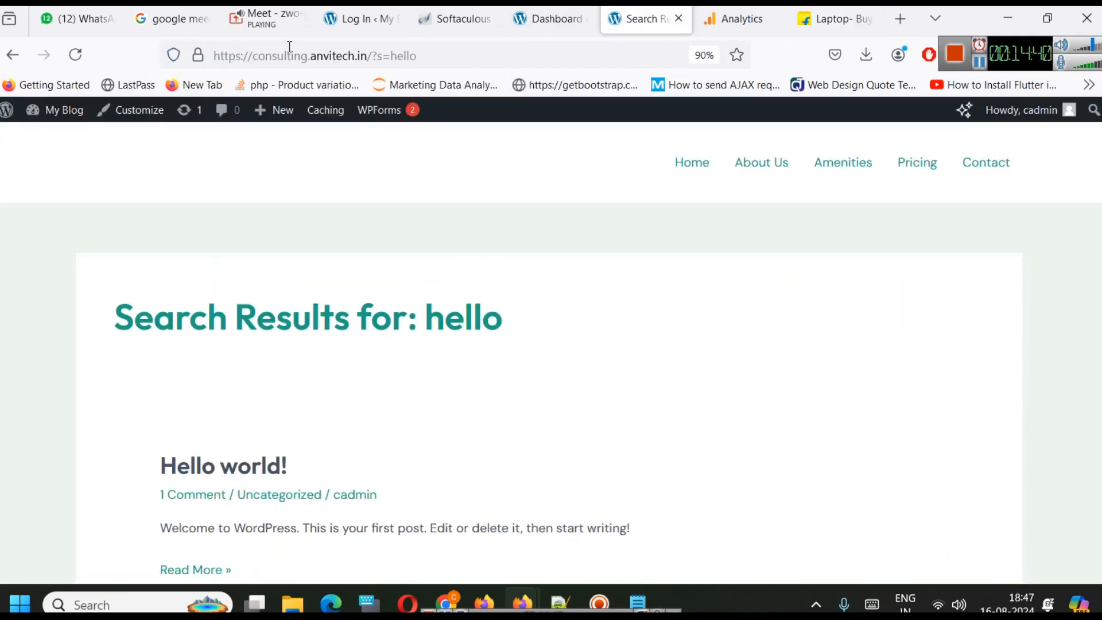
left_click_drag(371, 64, 425, 56)
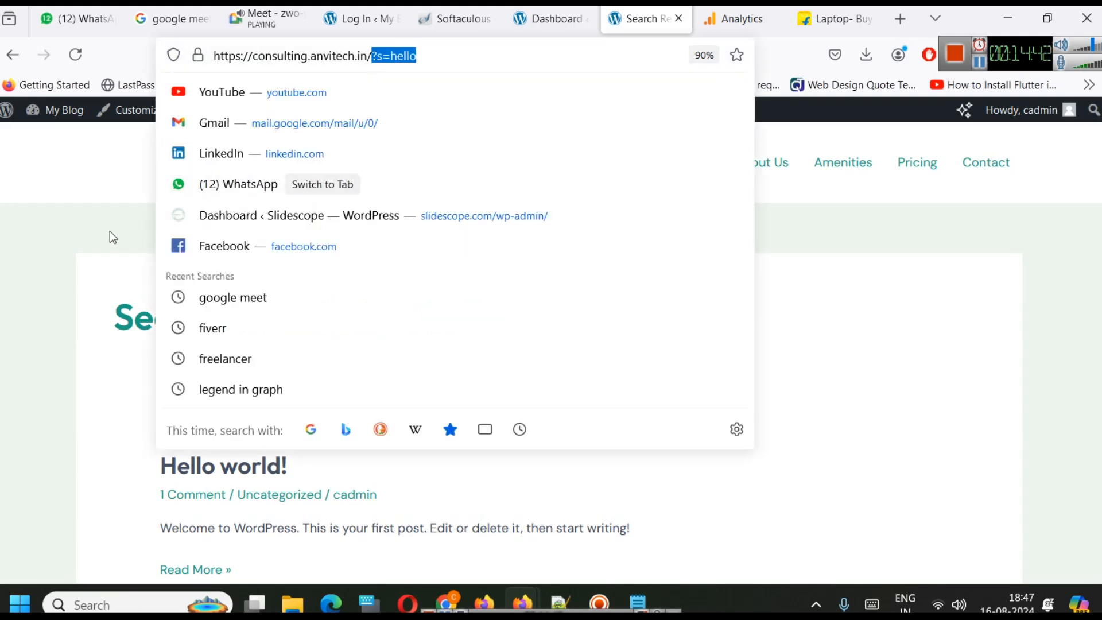
left_click(88, 254)
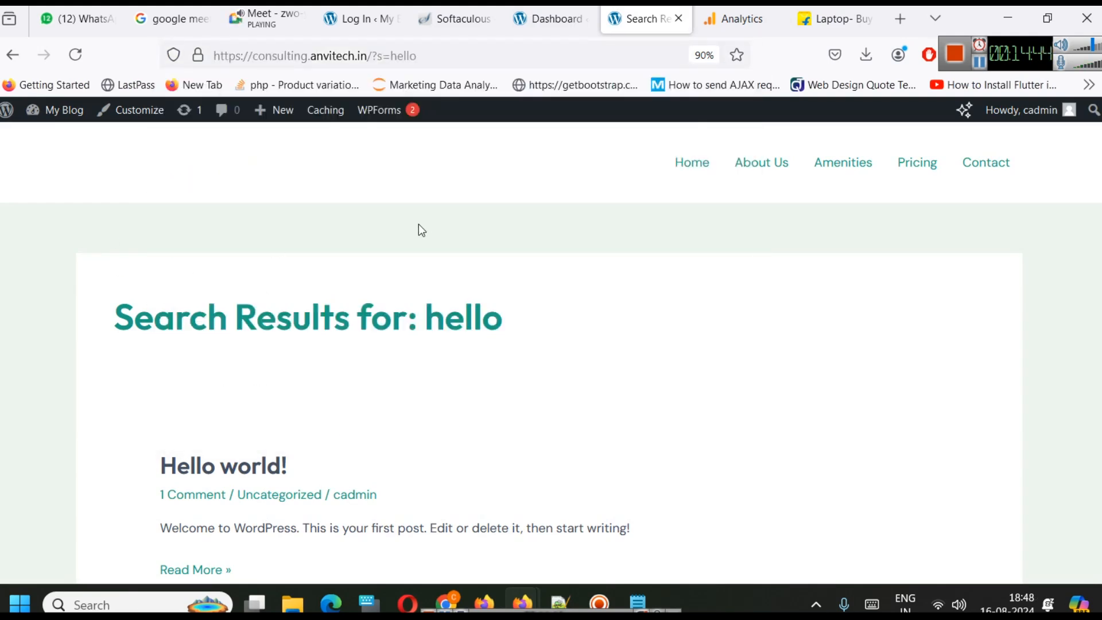
Review the Enhanced measurement settings of the Analytics web stream, switching File downloads off and back on, and close them.
left_click(739, 18)
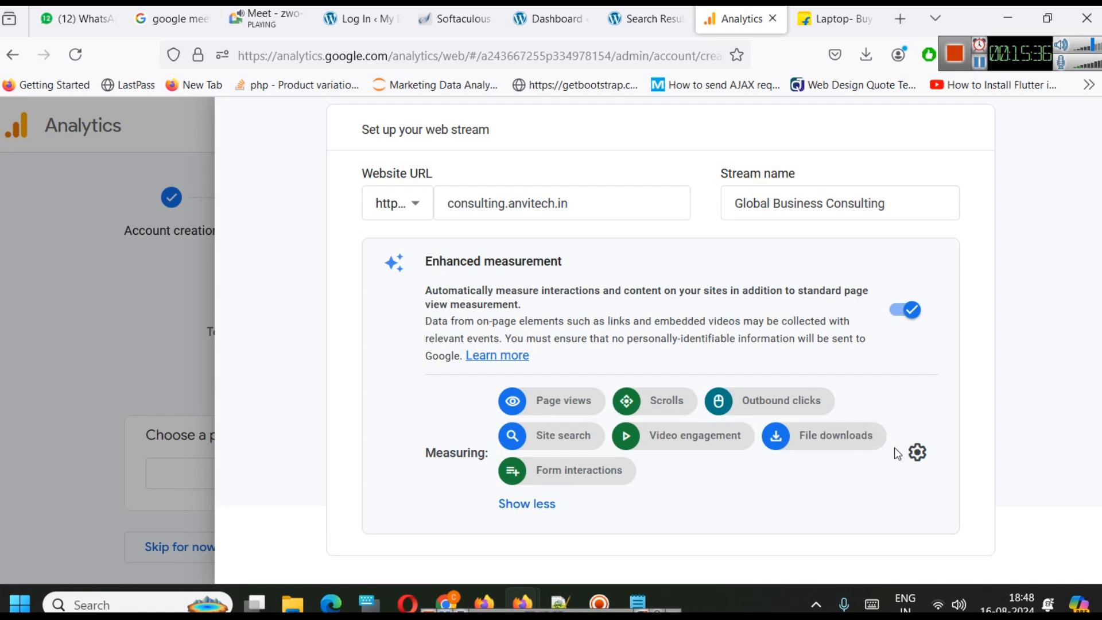
left_click(912, 453)
scroll(1009, 376, "down", 4)
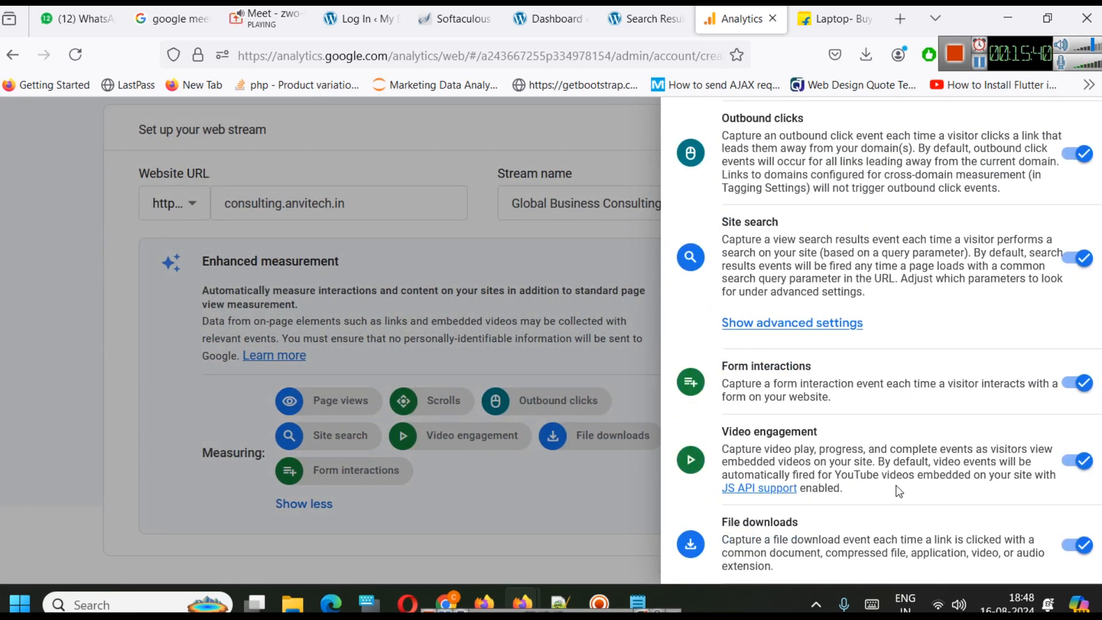
left_click(1077, 546)
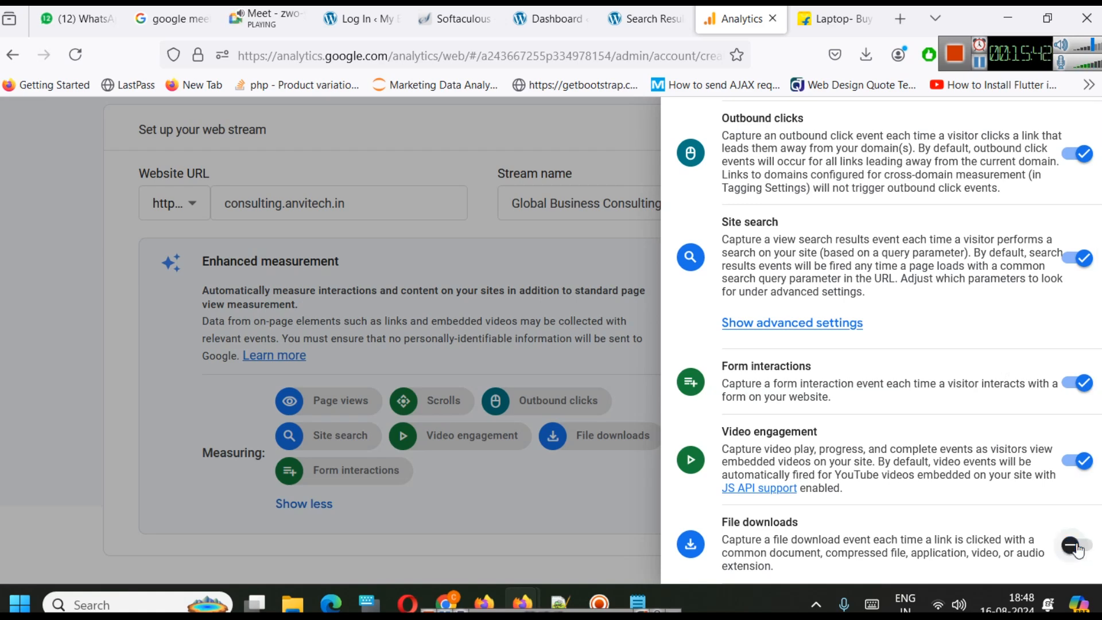
left_click(1077, 548)
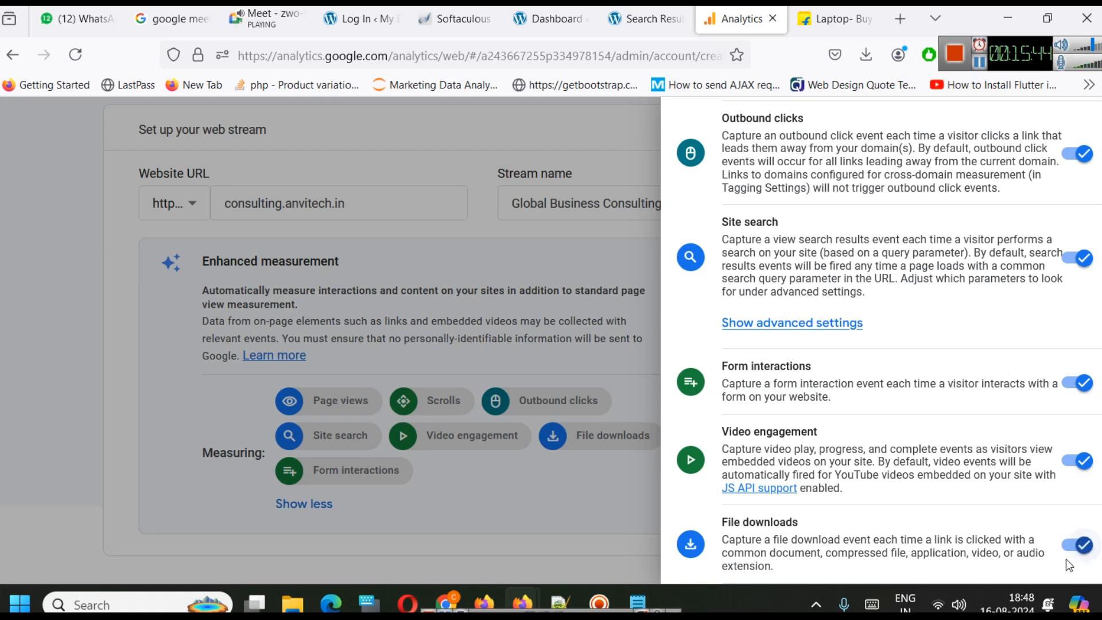
left_click(562, 604)
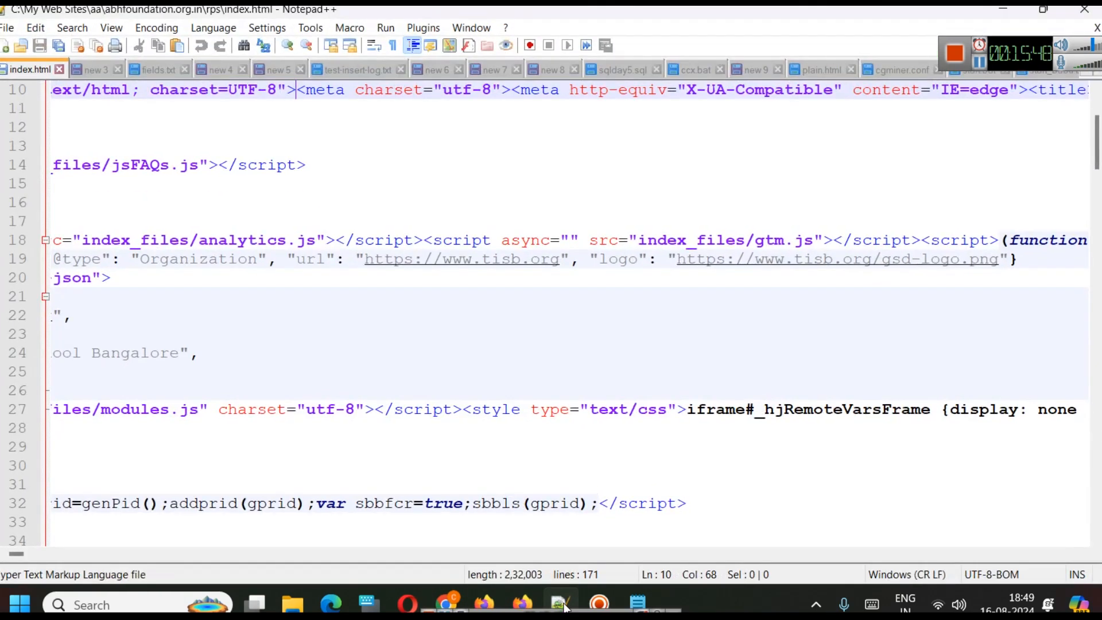
left_click(1000, 9)
left_click(618, 413)
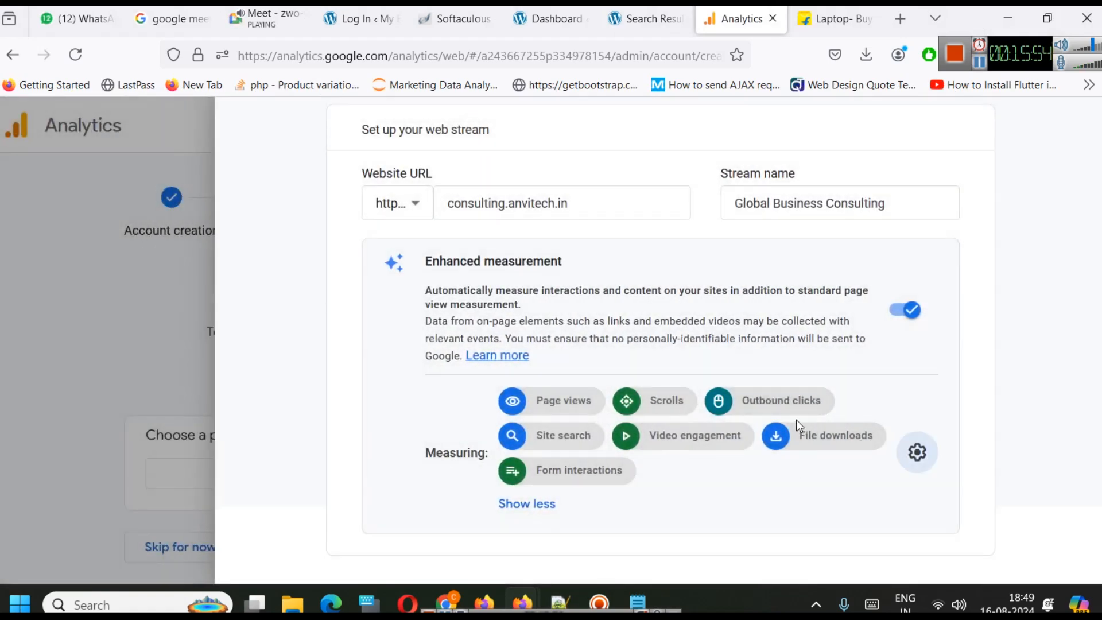
Create the Global Business Consulting web stream for consulting.anvitech.in and open its Google tag setup instructions.
key("ctrl+minus")
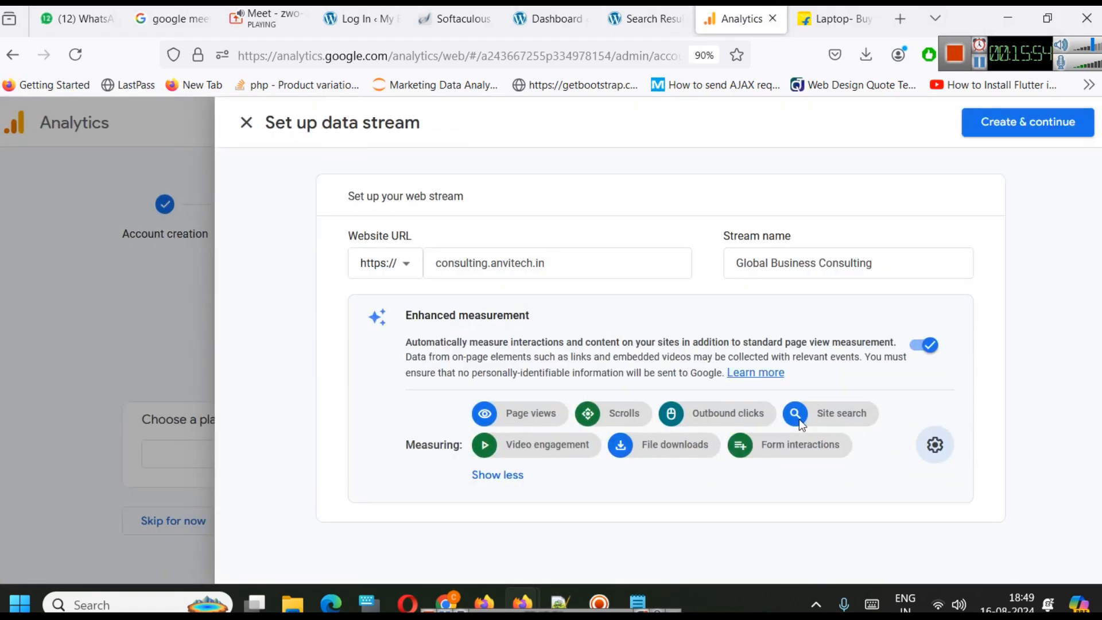
left_click(1027, 123)
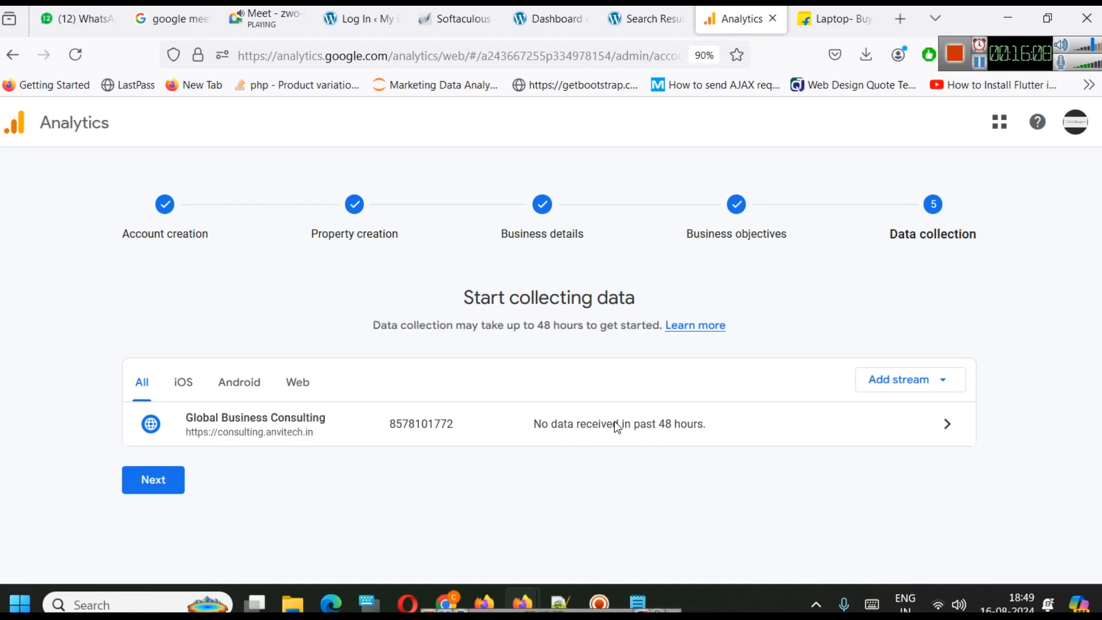
left_click(651, 434)
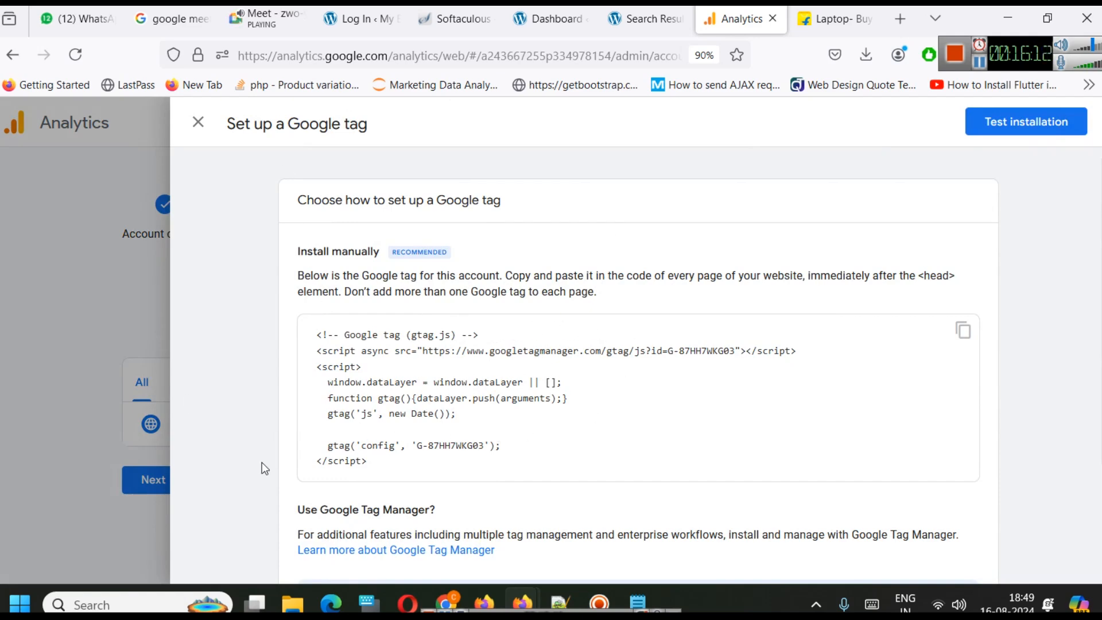
Copy the complete Google tag snippet from the manual installation instructions and paste it into a new, enlarged Notepad++ document.
left_click_drag(314, 337, 770, 411)
left_click(770, 411)
left_click_drag(312, 333, 490, 458)
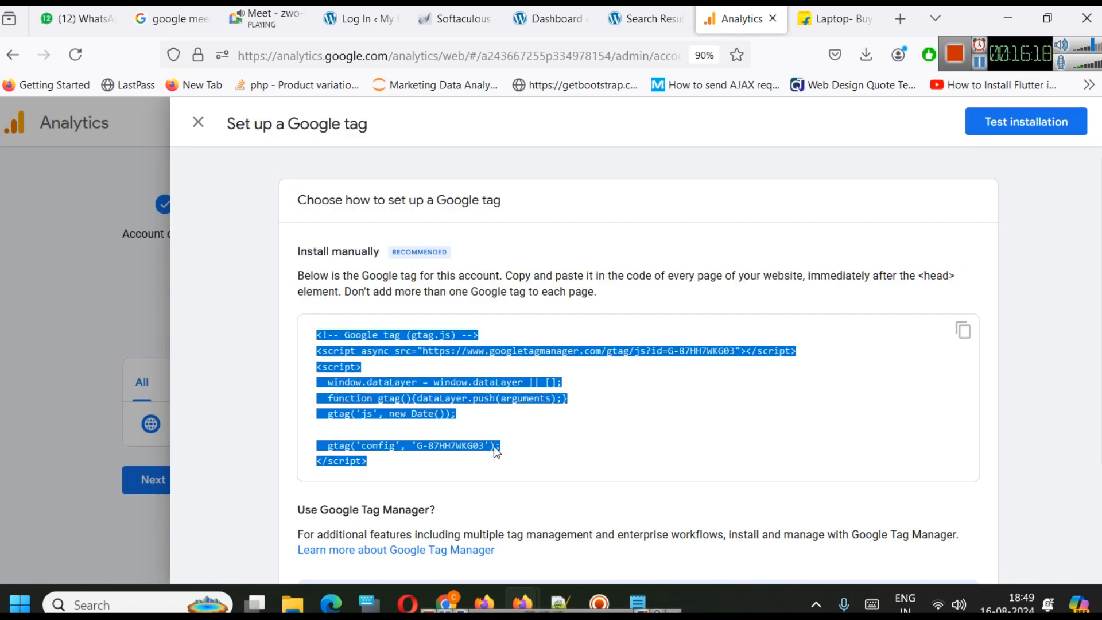
left_click(531, 429)
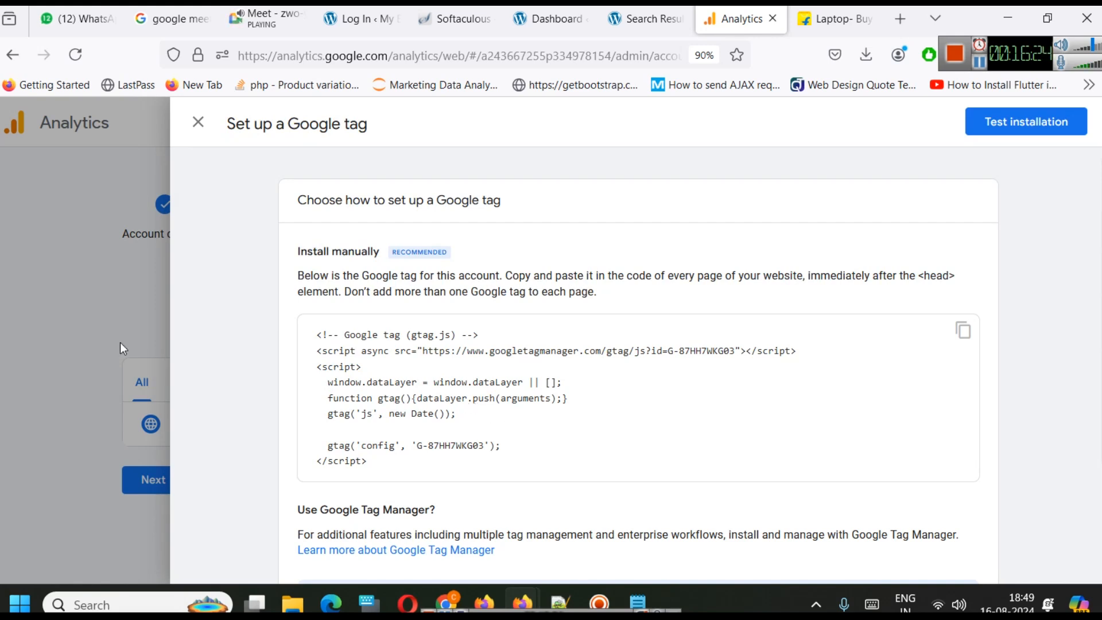
left_click_drag(315, 336, 424, 490)
key("ctrl+c")
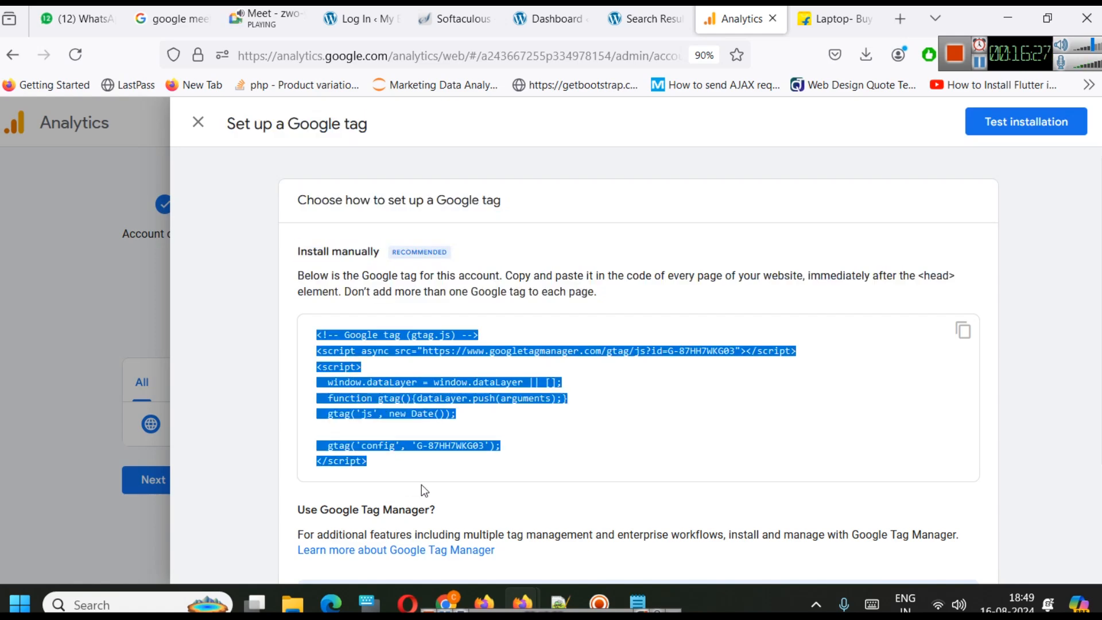
left_click(560, 588)
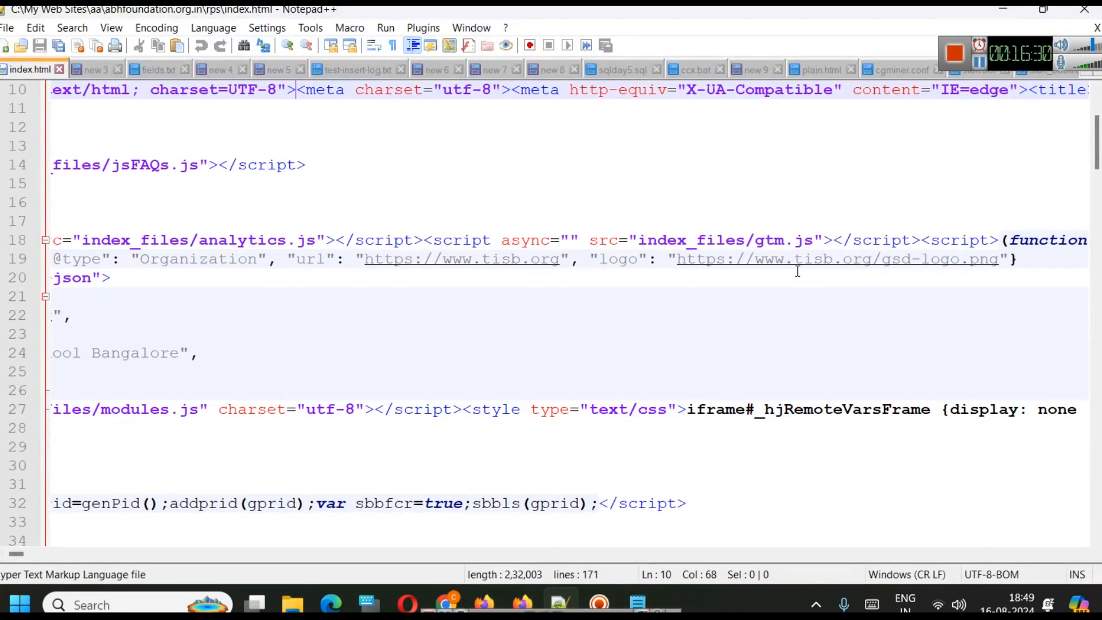
key("ctrl+n")
key("ctrl+v")
scroll(704, 318, "up", 4)
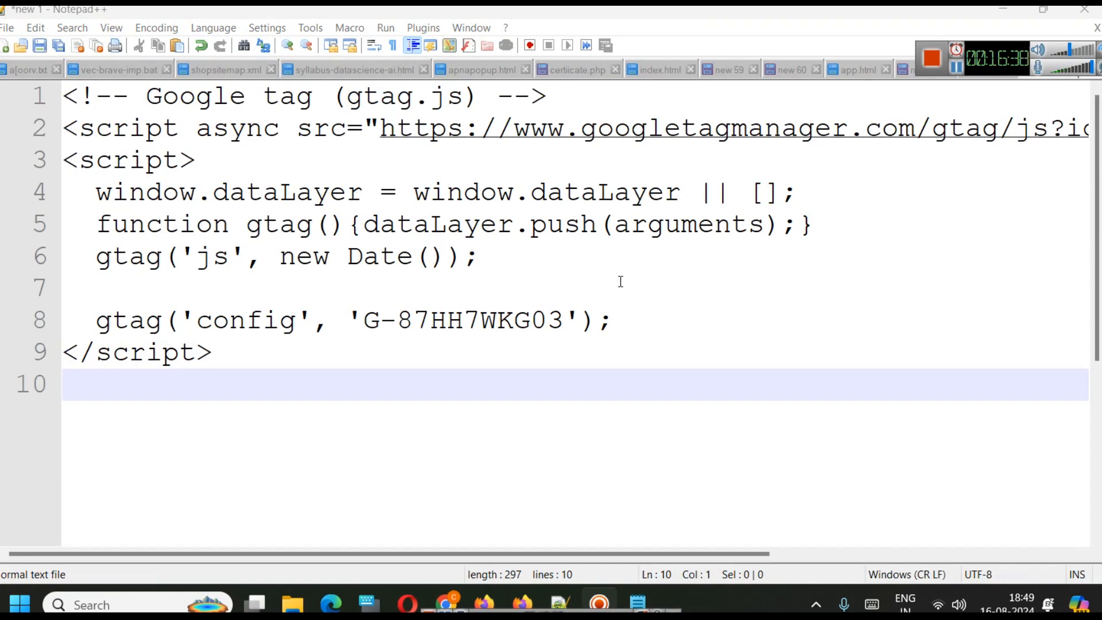
Examine the Google tag code in Notepad++, including its script lines and the measurement ID in the config call.
left_click(106, 122)
left_click(113, 162)
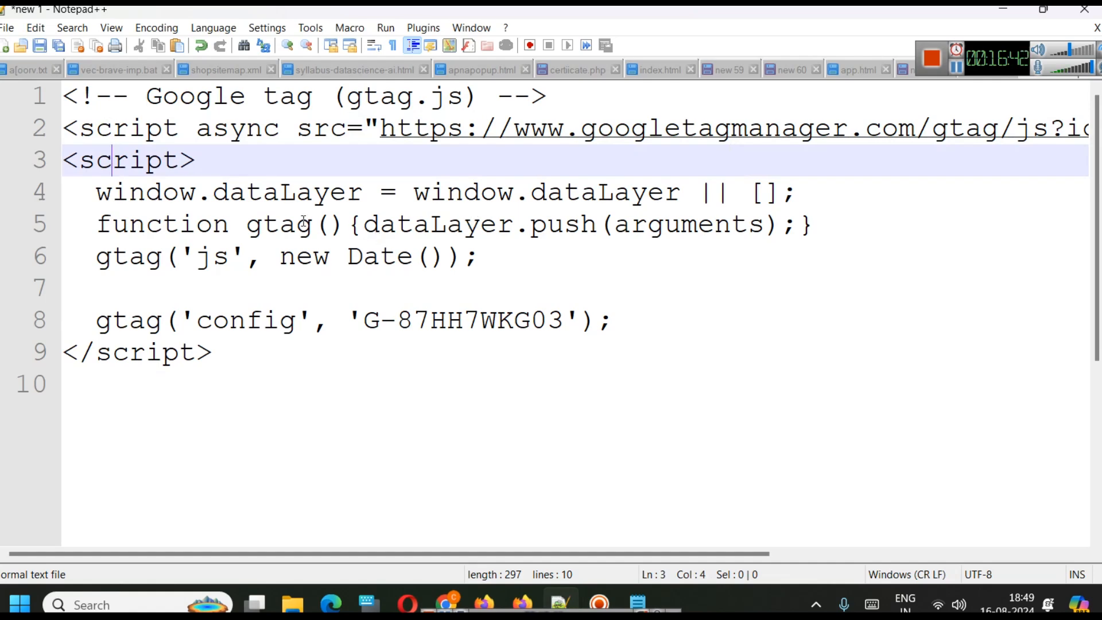
left_click(66, 99)
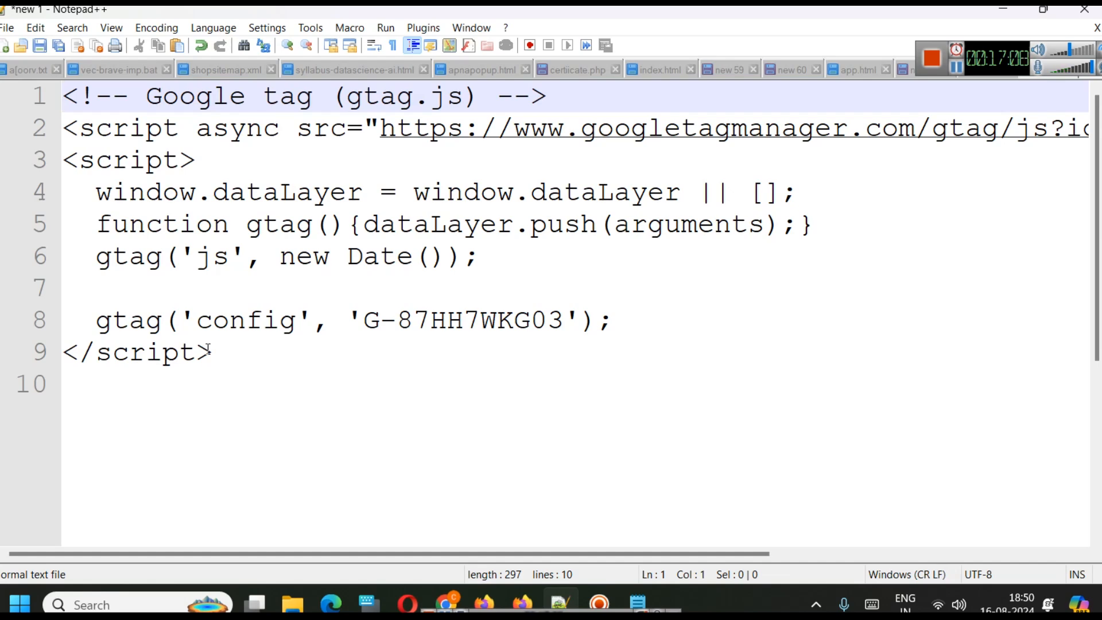
left_click_drag(253, 359, 54, 75)
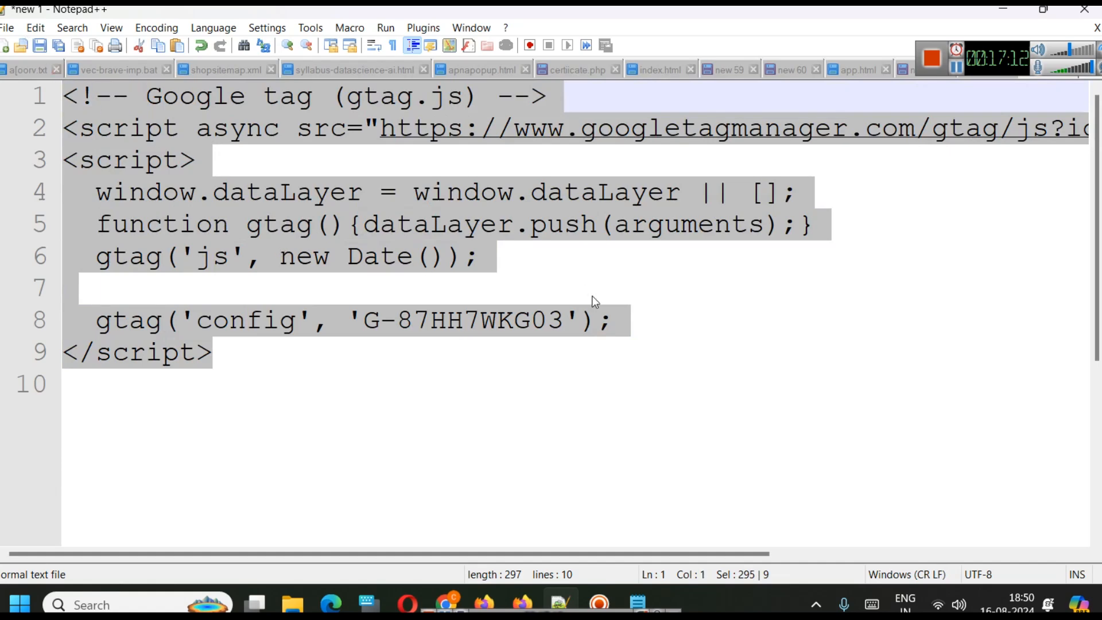
left_click(341, 377)
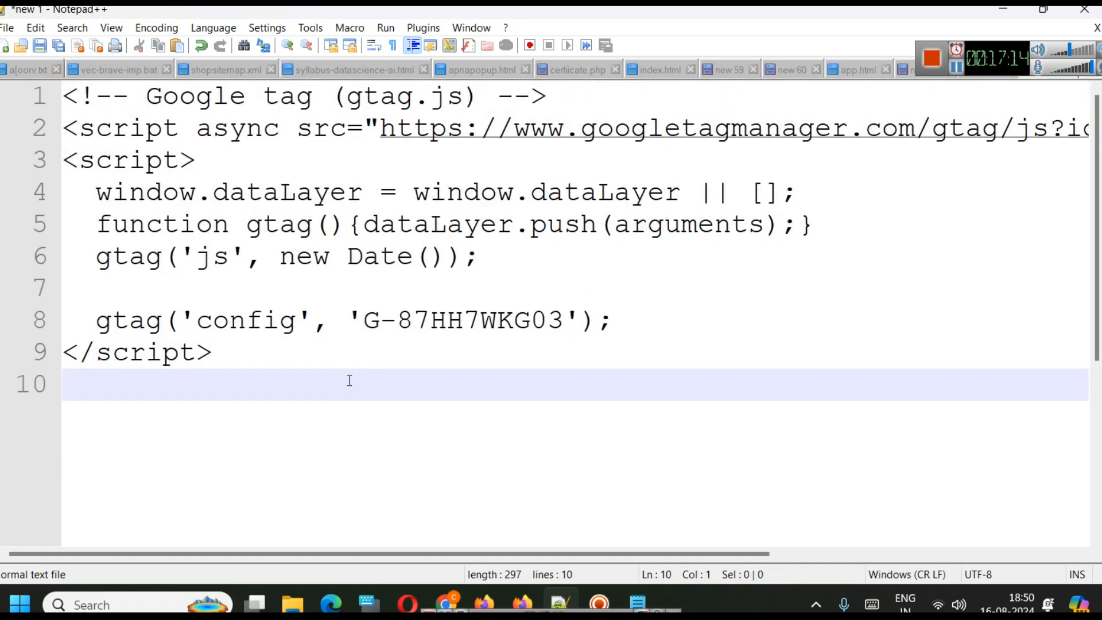
left_click_drag(363, 319, 564, 320)
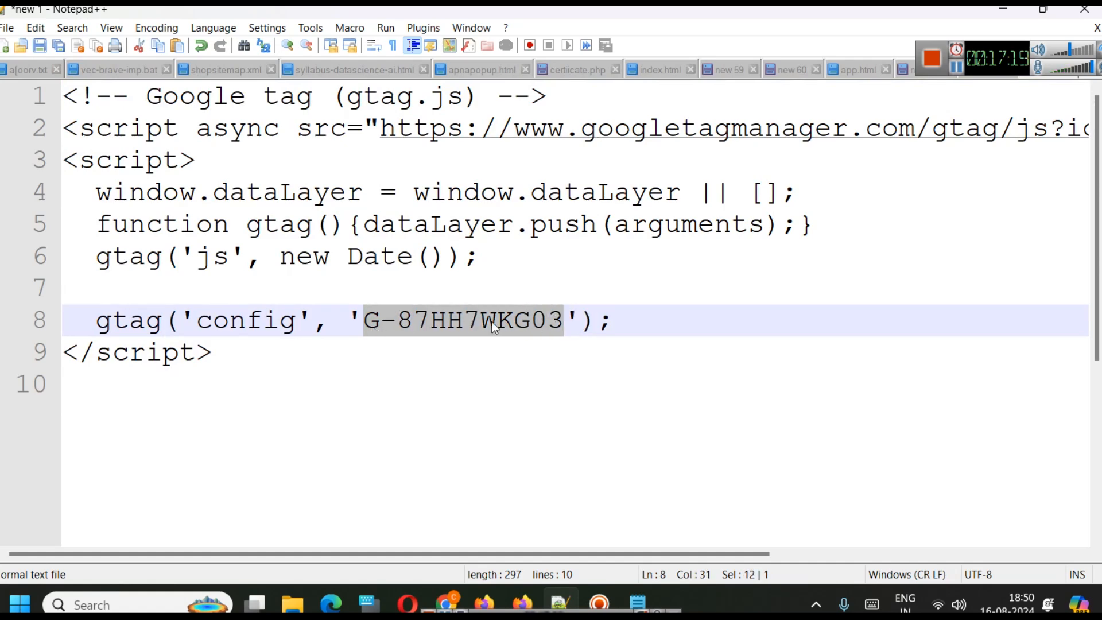
left_click(411, 322)
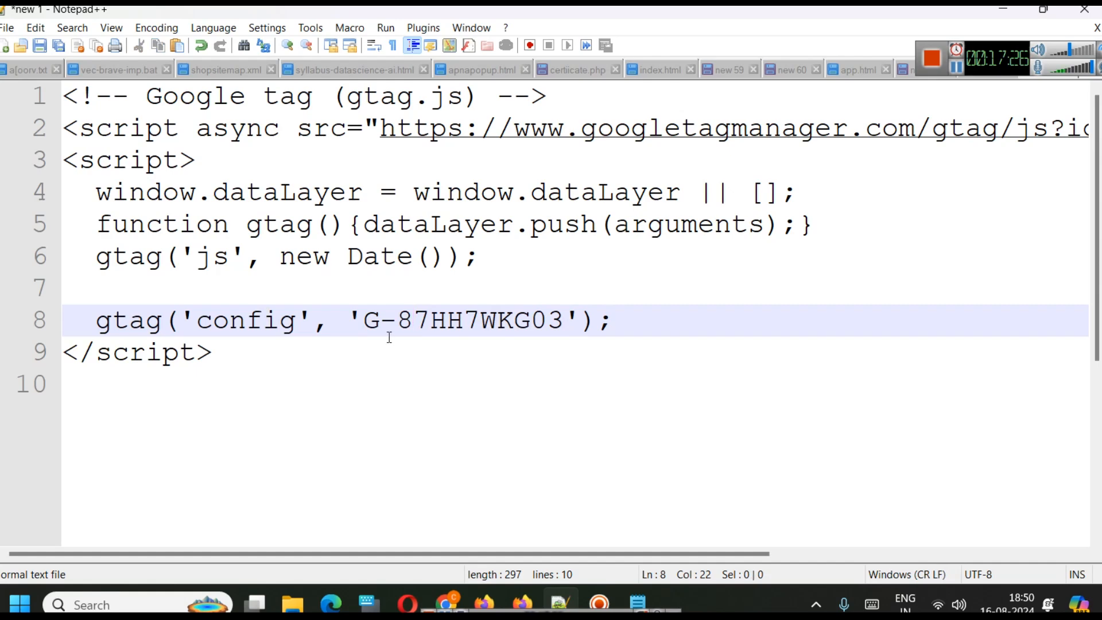
left_click_drag(366, 319, 564, 319)
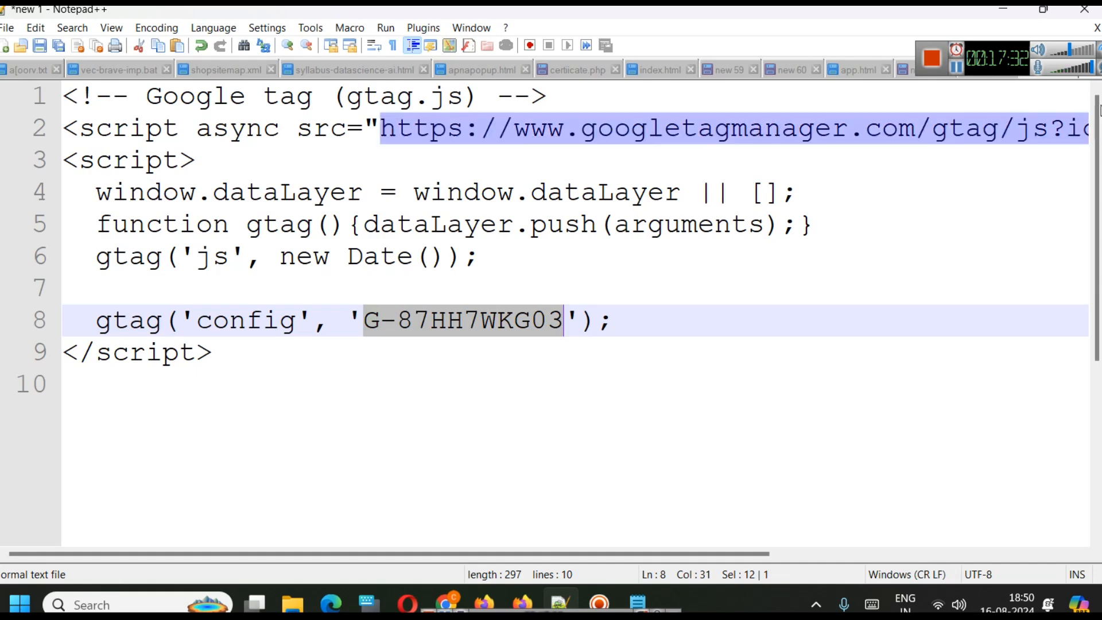
Return to Analytics, copy the Google tag code again, and open the WordPress site's list of installed plugins.
left_click(1002, 9)
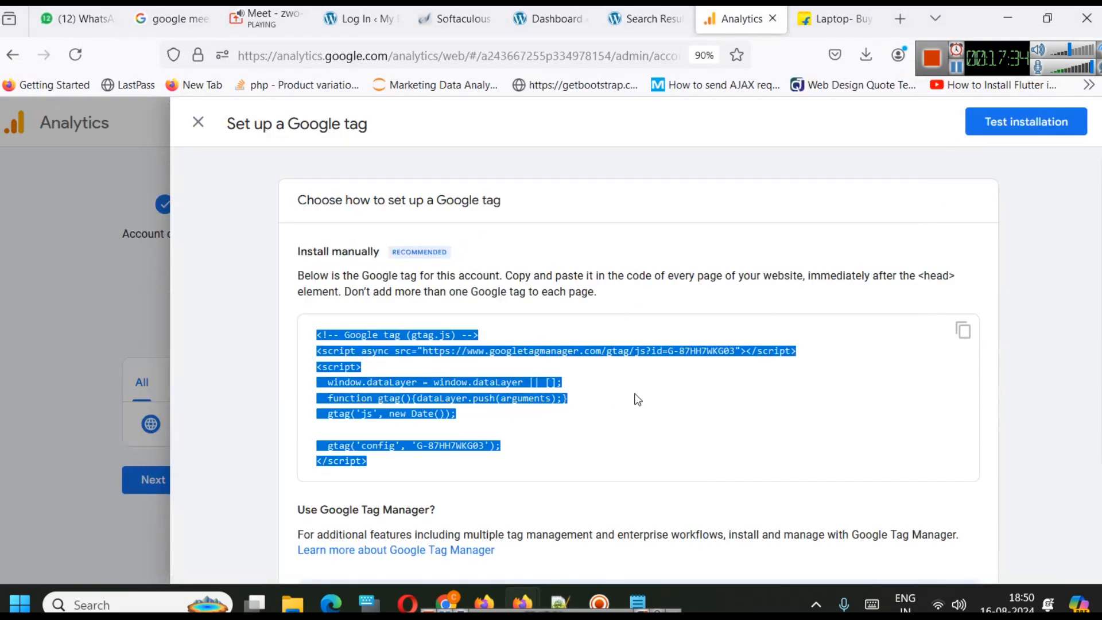
left_click(961, 333)
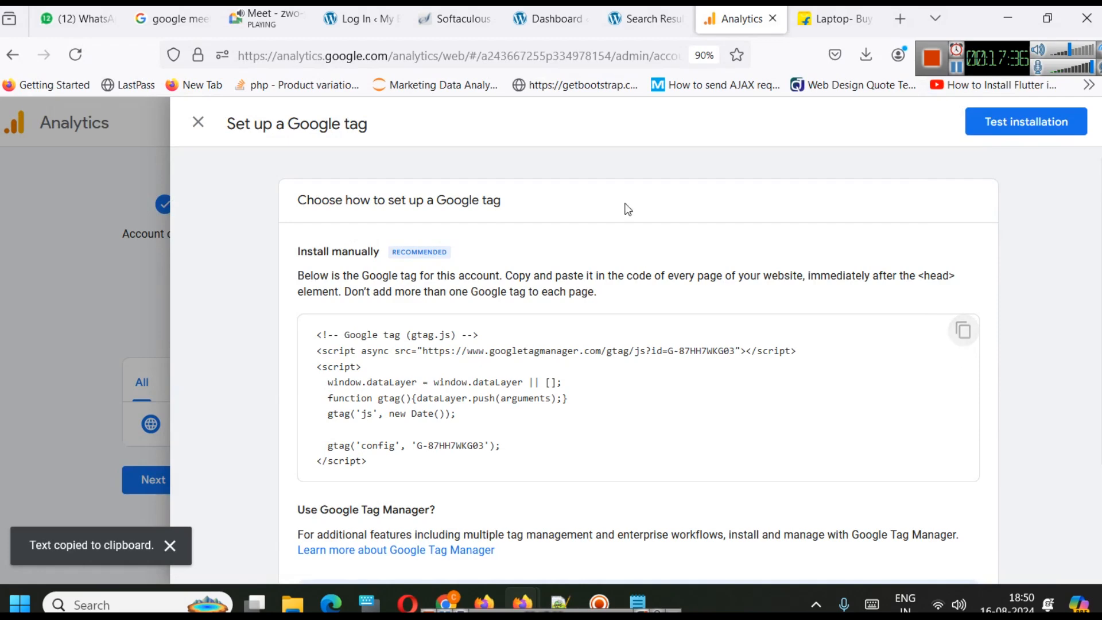
left_click(571, 8)
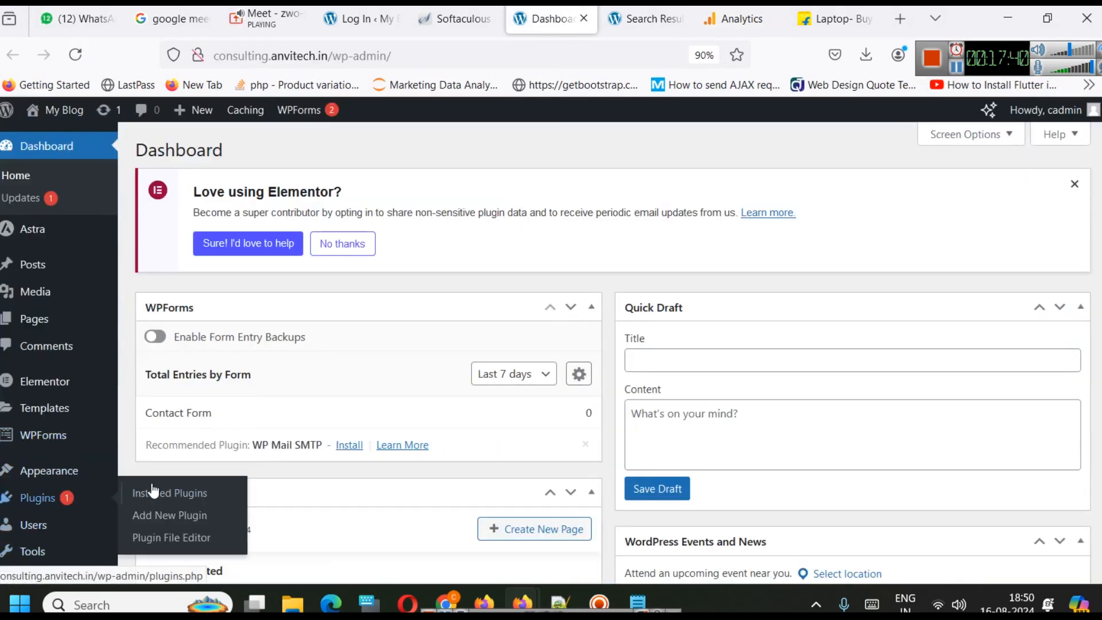
left_click(141, 495)
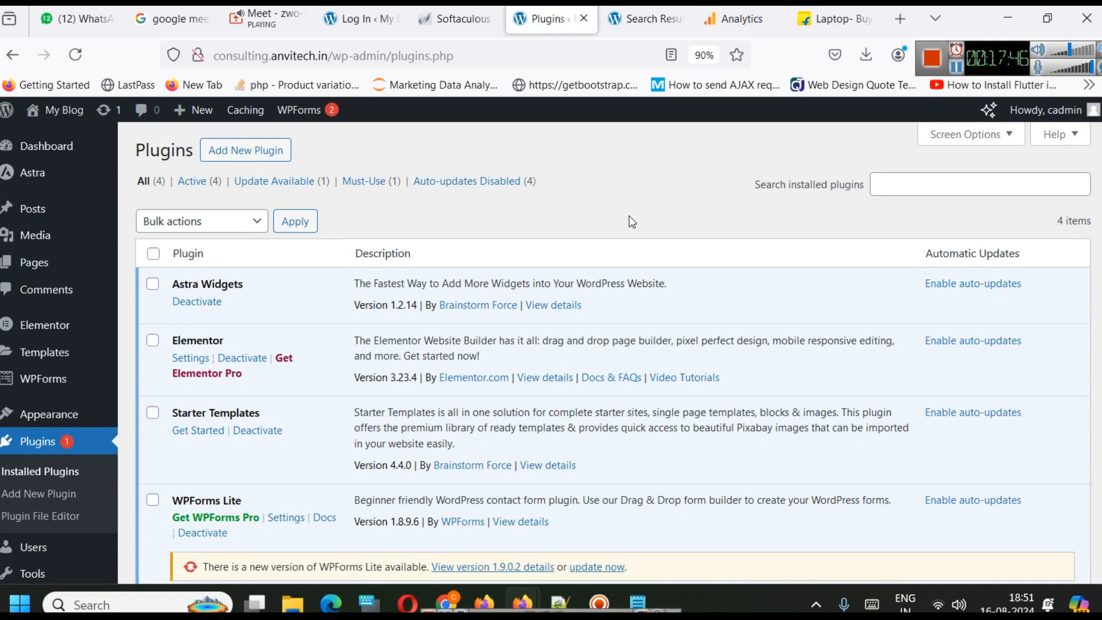
Visit the consulting site in a new tab and open its home page for editing with Elementor.
mouse_move(55, 109)
middle_click(61, 137)
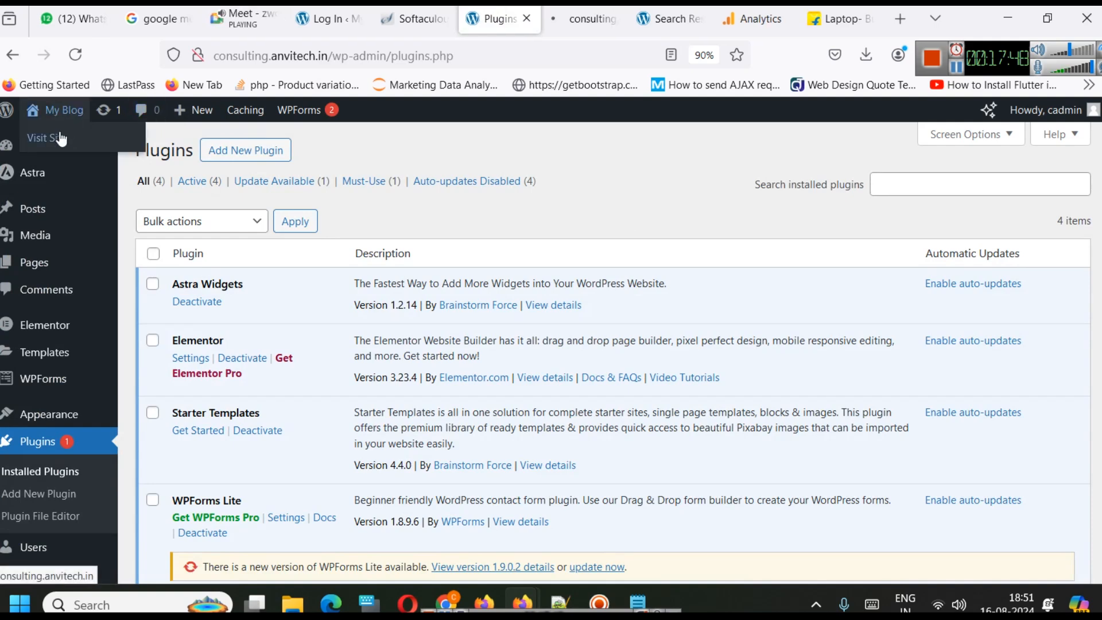
left_click(609, 9)
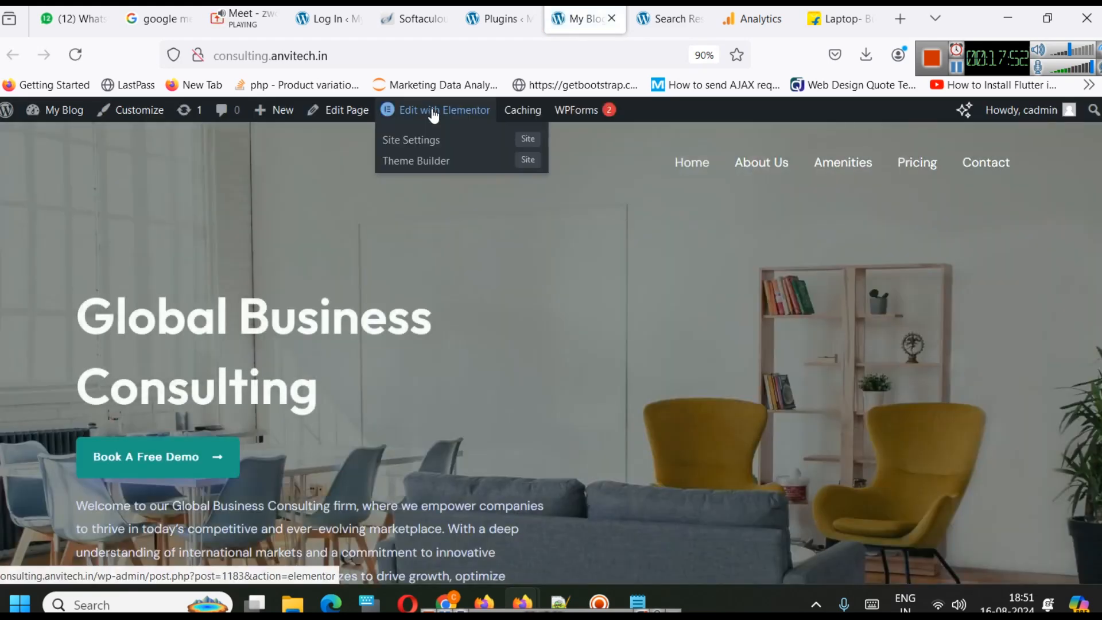
left_click(434, 114)
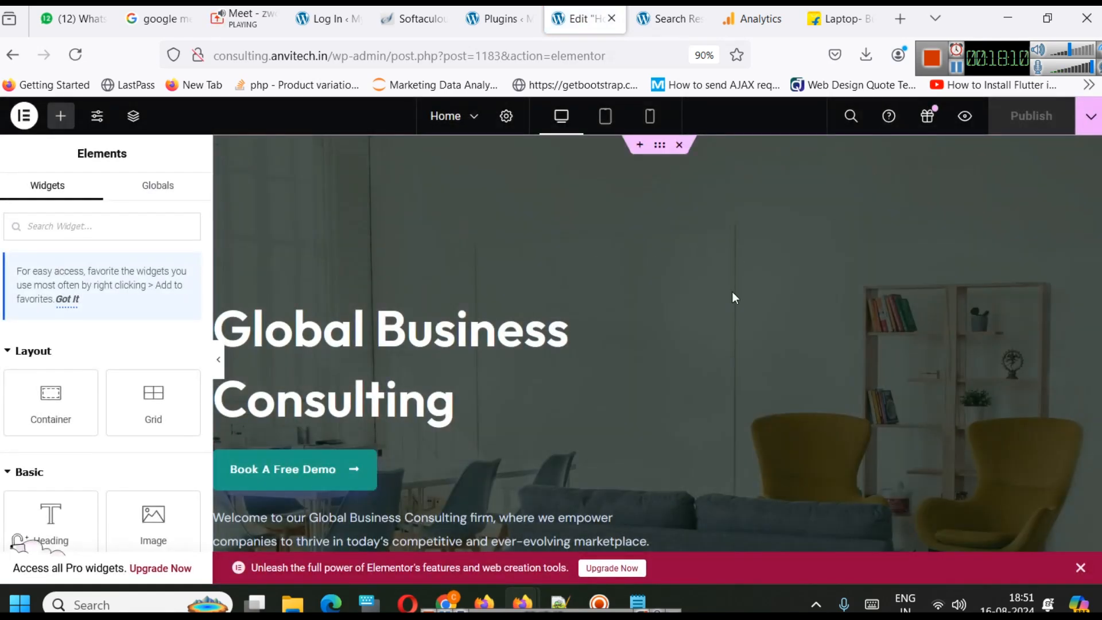
Add a single-column container with downward direction between the hero section and the Best Business Consulting Company section.
scroll(729, 250, "down", 10)
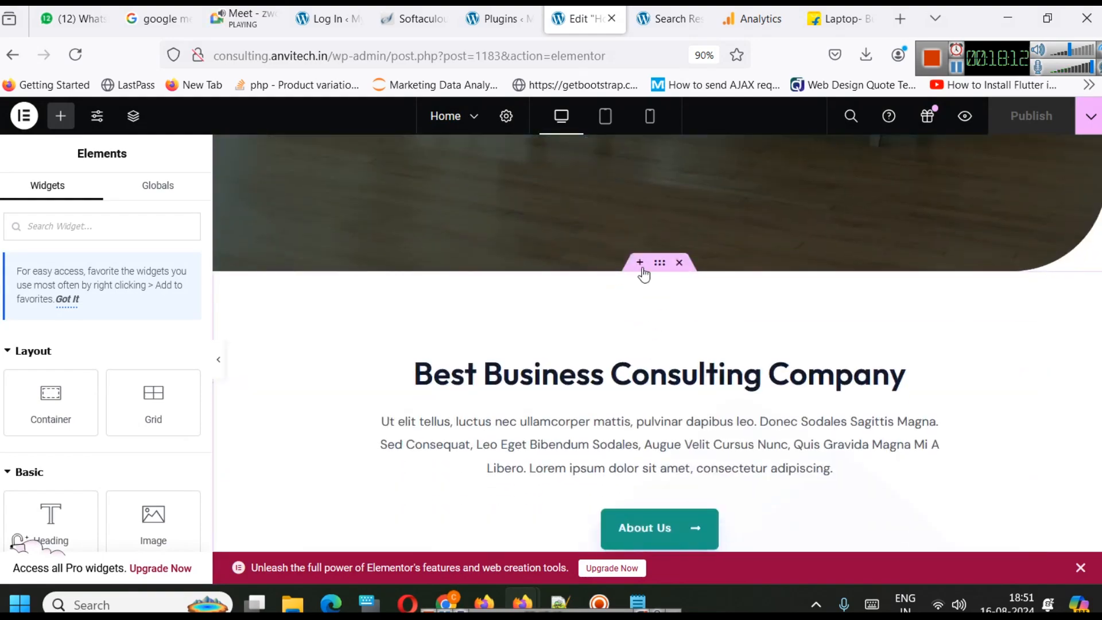
scroll(638, 268, "up", 4)
left_click(635, 267)
scroll(636, 269, "up", 5)
scroll(643, 301, "down", 8)
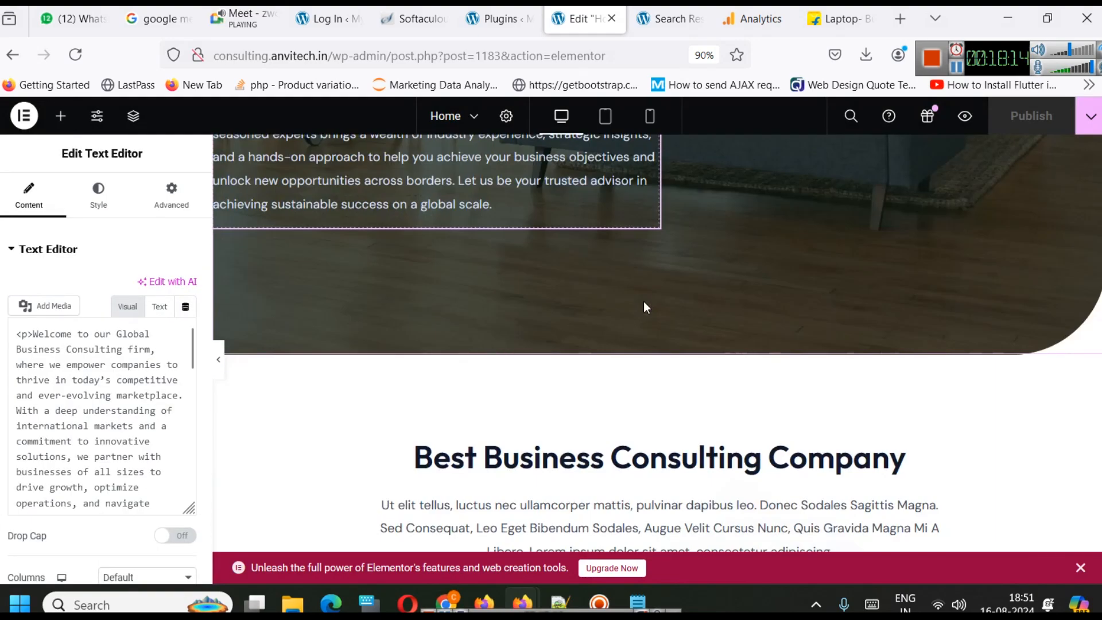
scroll(643, 307, "down", 4)
scroll(621, 256, "up", 1)
left_click(638, 178)
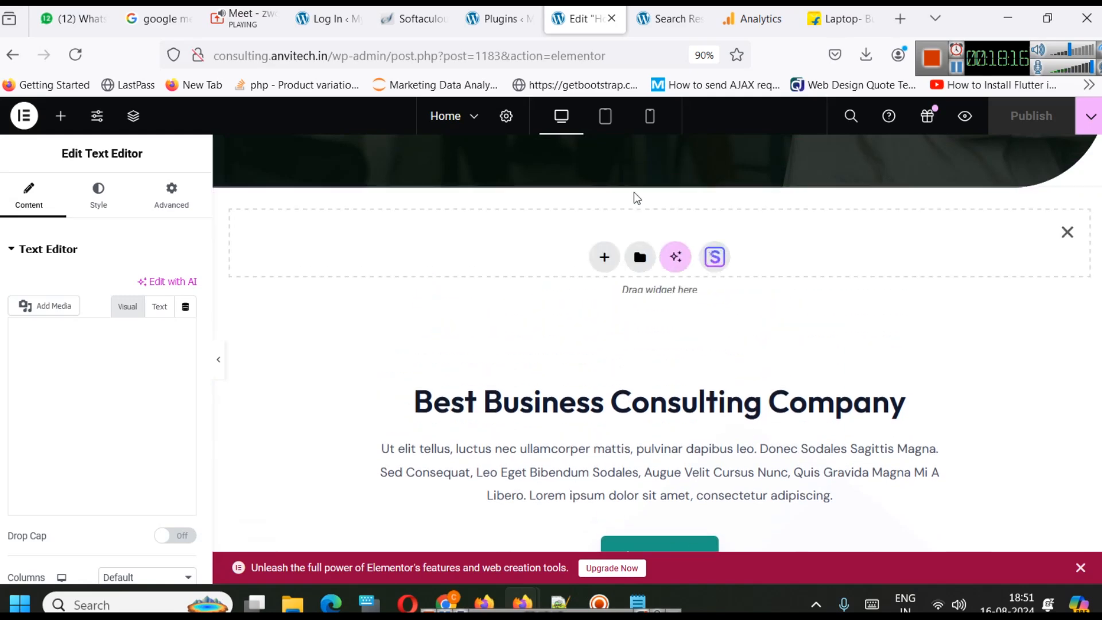
left_click(605, 257)
left_click(585, 310)
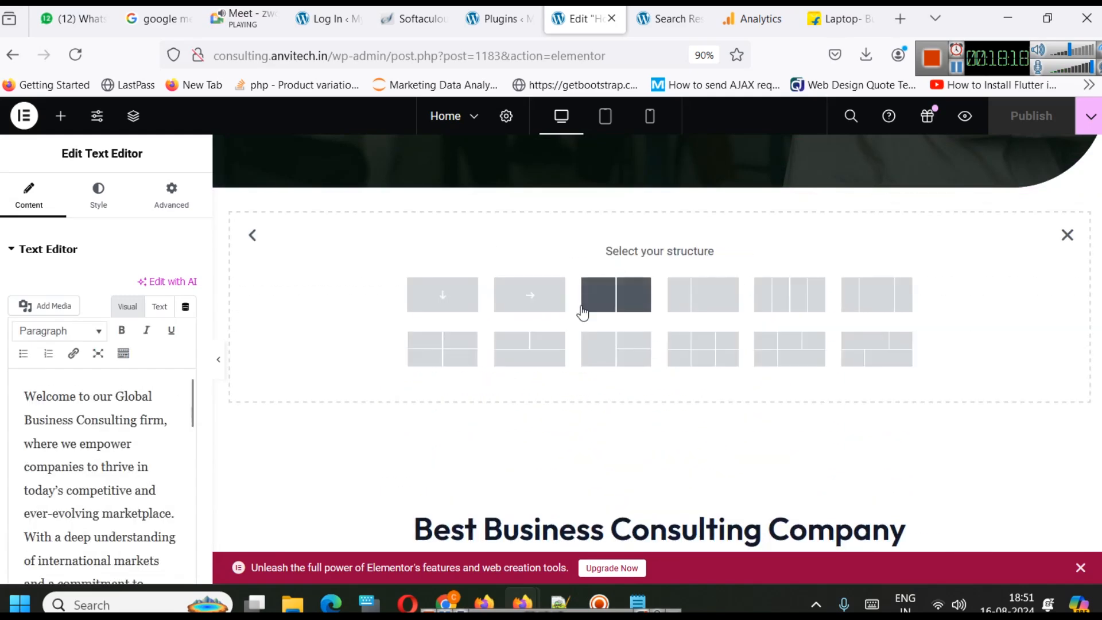
left_click(438, 301)
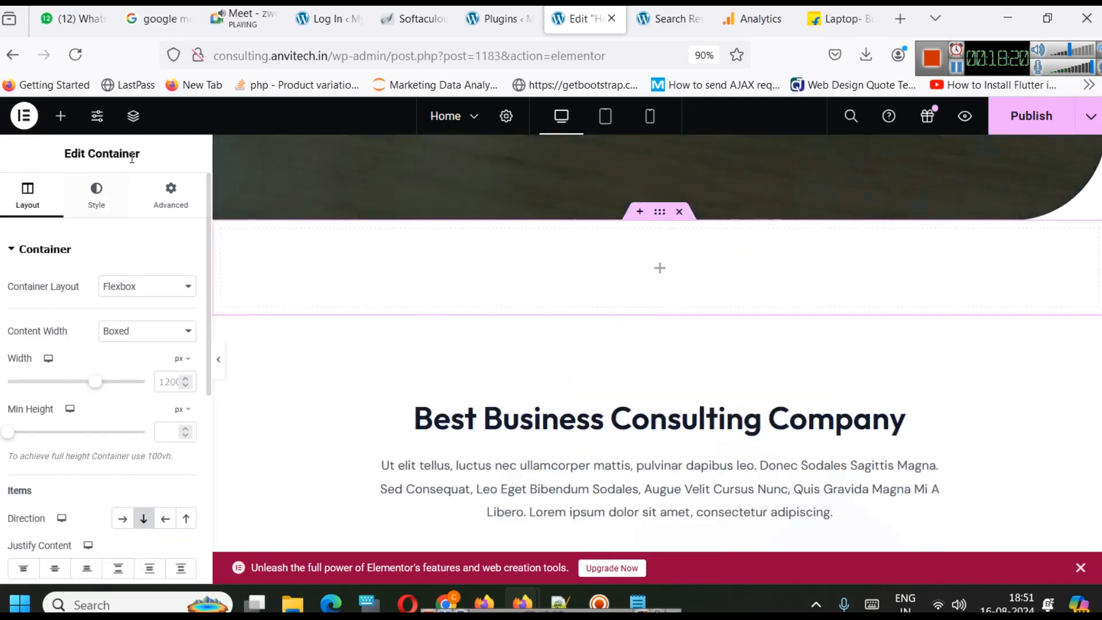
Find the HTML widget, place it in the new container, and paste the copied Google tag code into it.
left_click(60, 115)
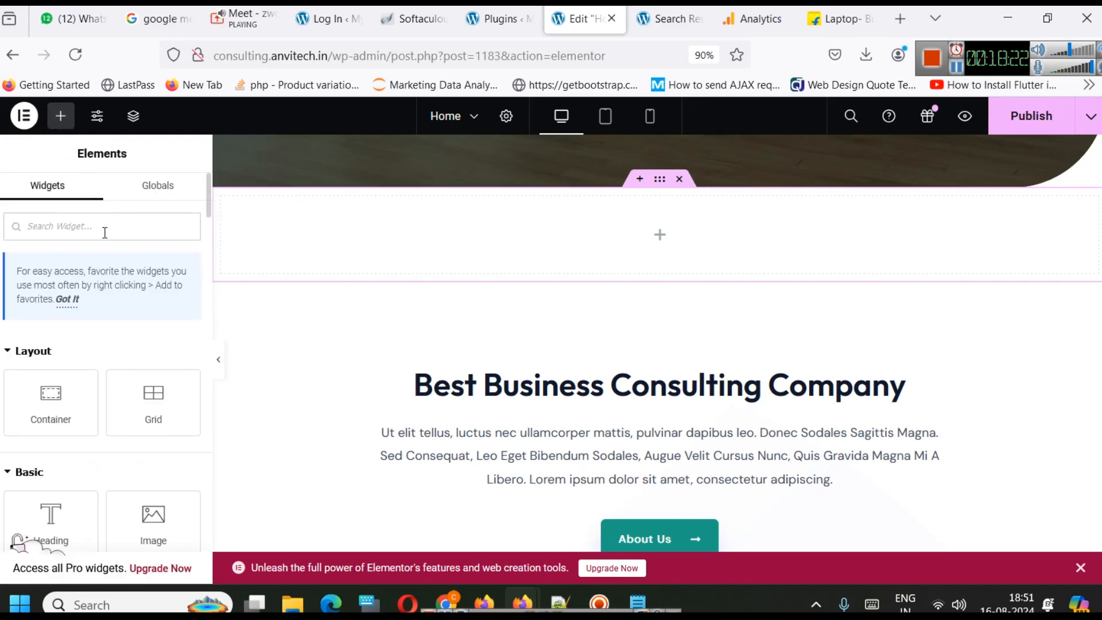
type("html")
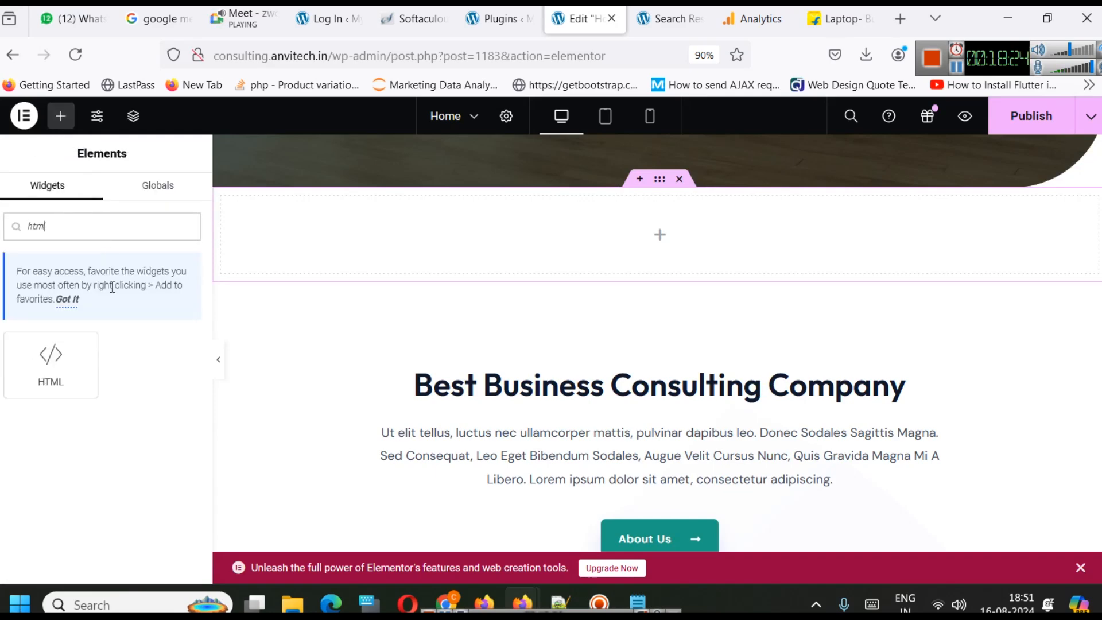
left_click_drag(54, 363, 551, 241)
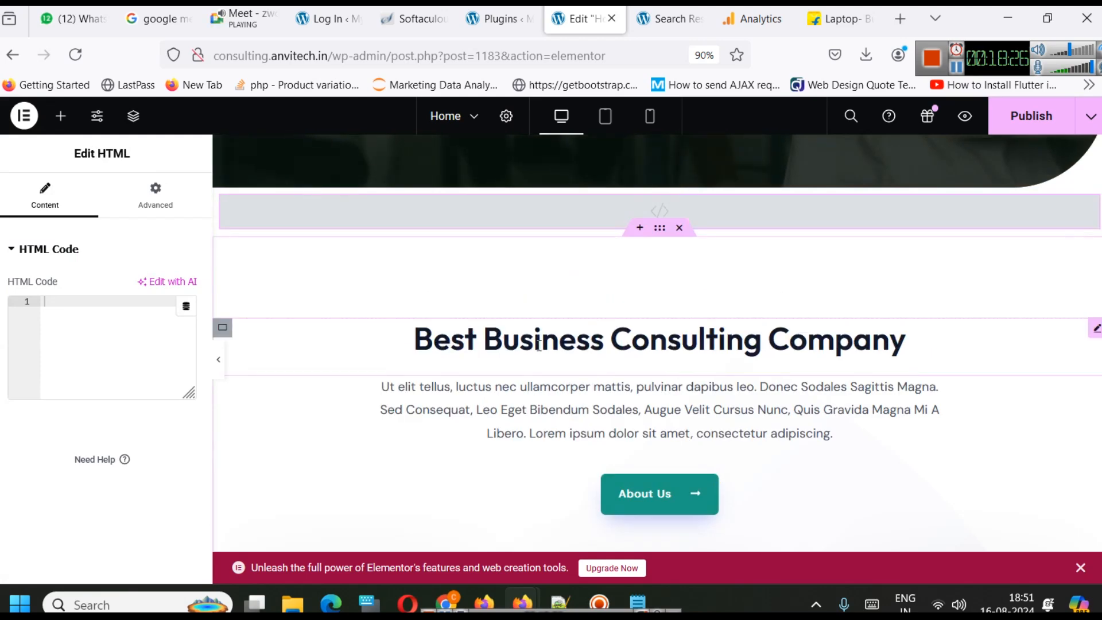
left_click(167, 325)
type("<!-- Google tag (gtag.js) --> <script async src=\"https://www.googletagmanager.com/gtag/js?id=G-87HH7WKG03\"></script> <script>   window.dataLayer = window.dataLayer || [];   function gtag(){dataLayer.push(arguments);}   gtag('js', new Date());    gtag('config', 'G-87HH7WKG03'); </script>")
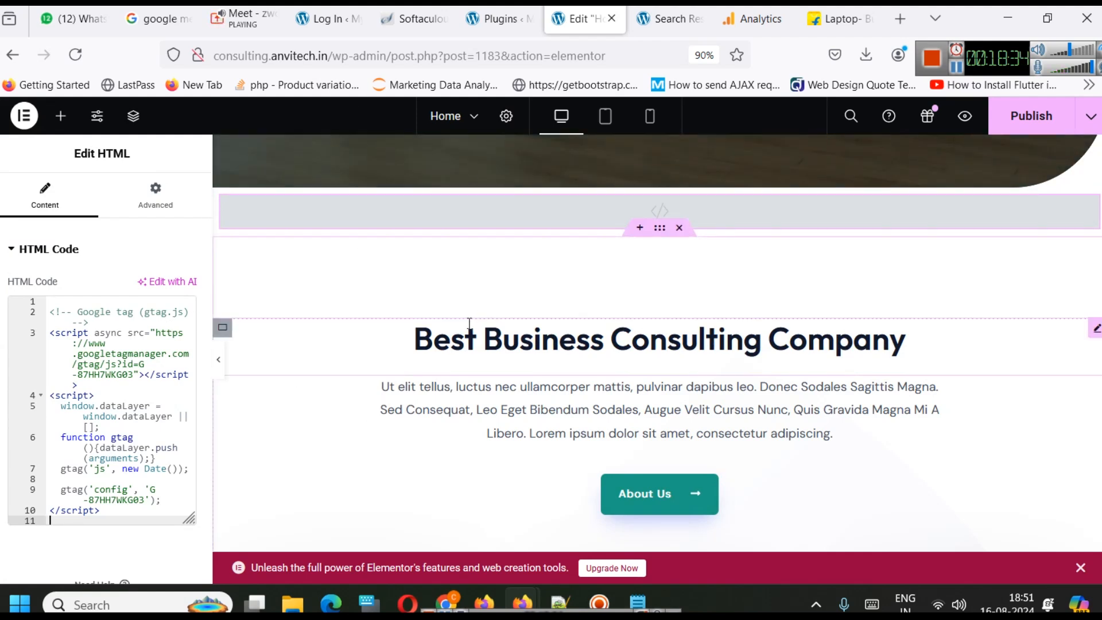
Delete the HTML widget holding the Google tag code and publish the home page.
right_click(861, 208)
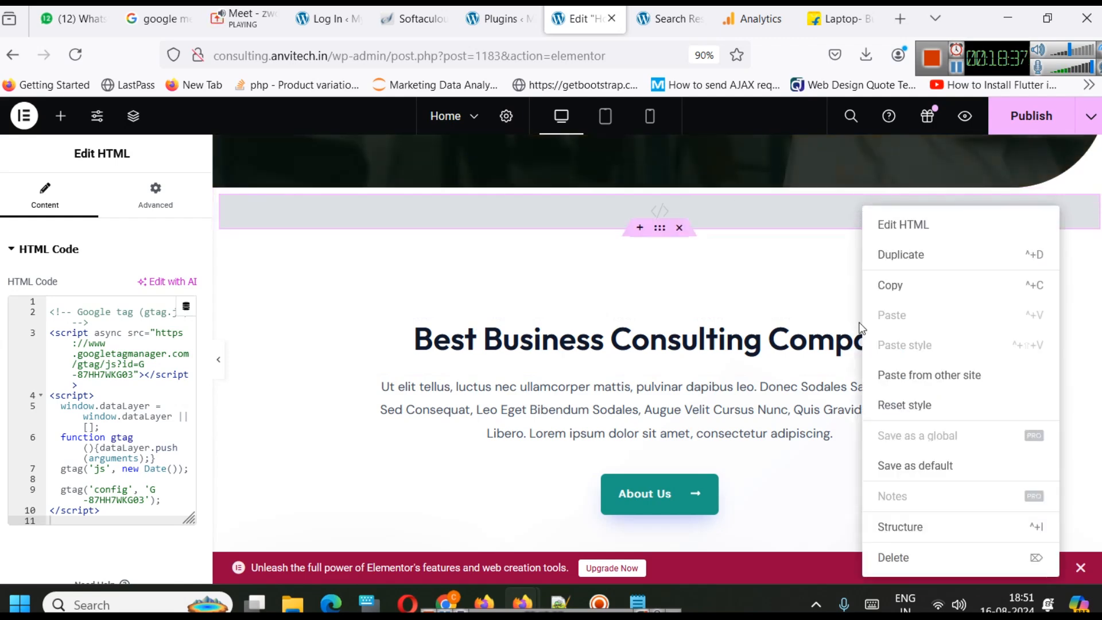
left_click(902, 557)
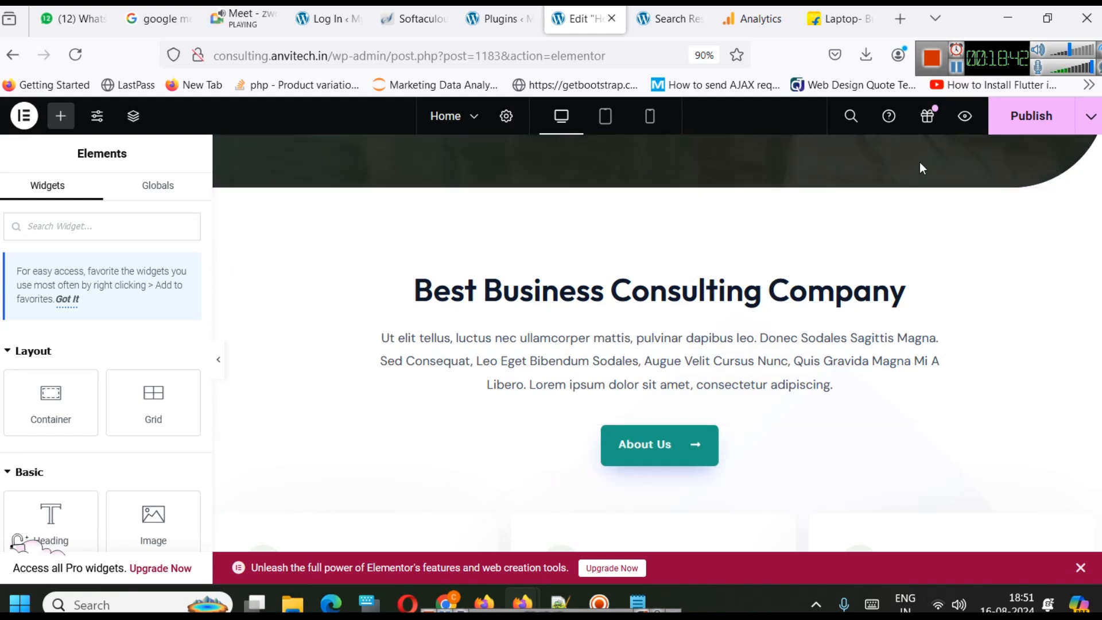
left_click(1028, 130)
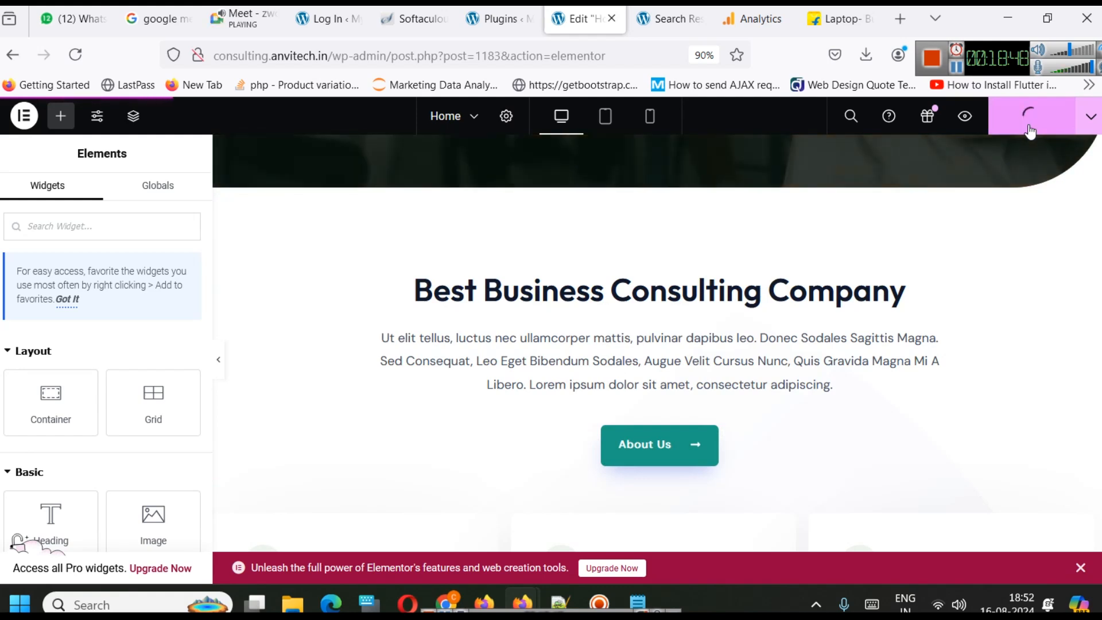
Browse the consulting site's About Us page from top to bottom and open its Pricing page.
left_click(666, 19)
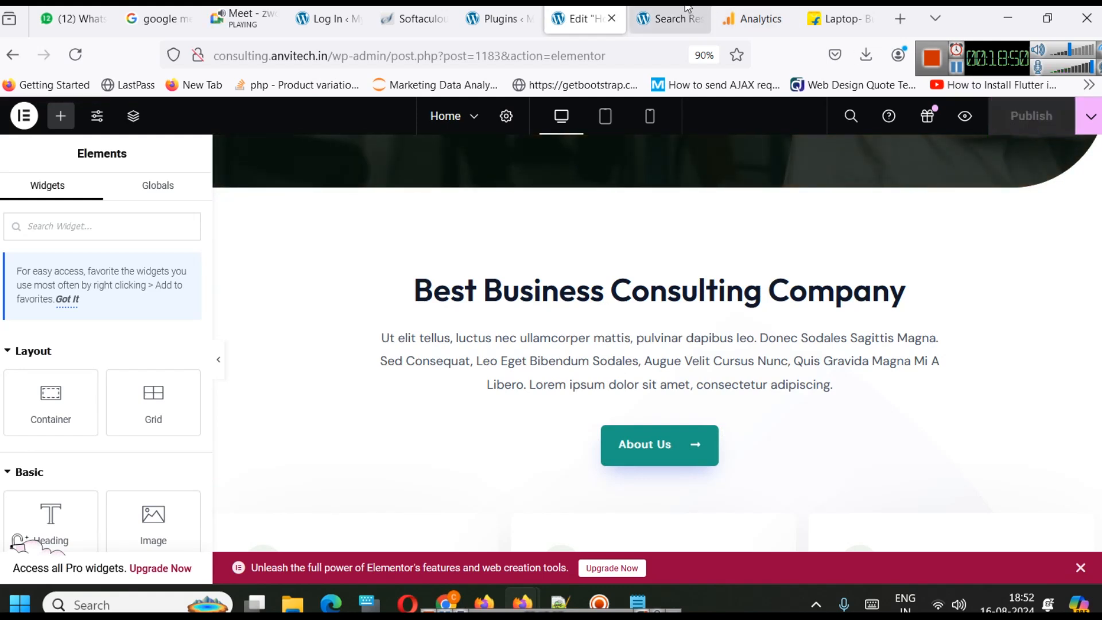
left_click(777, 165)
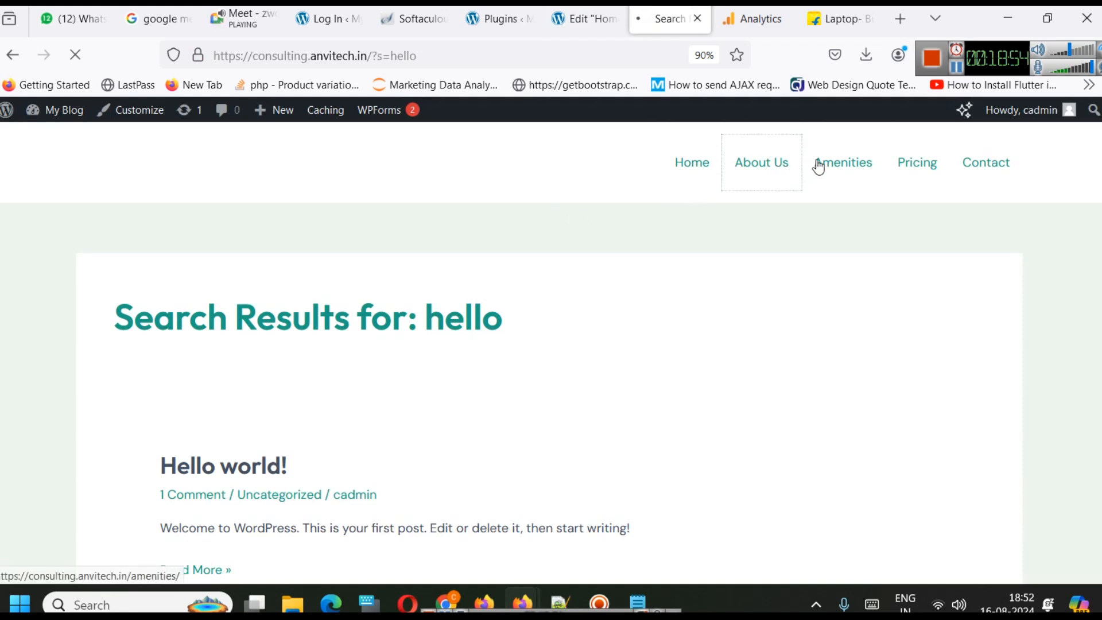
scroll(838, 233, "down", 10)
scroll(832, 231, "down", 12)
scroll(573, 329, "up", 1)
scroll(477, 318, "down", 1)
scroll(516, 344, "up", 10)
scroll(722, 347, "up", 10)
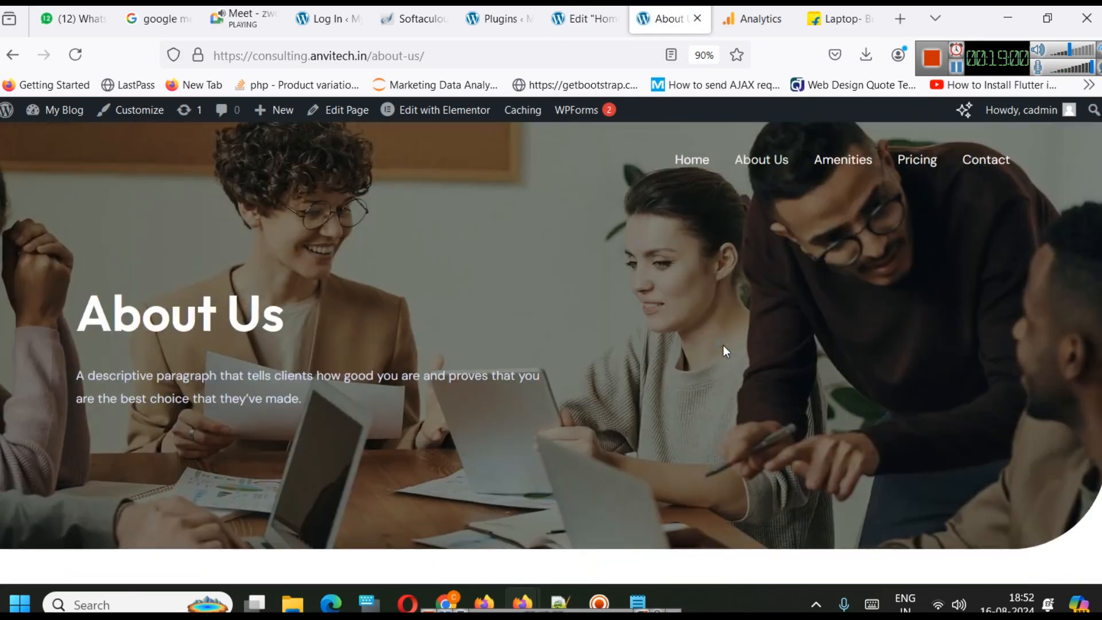
left_click(928, 162)
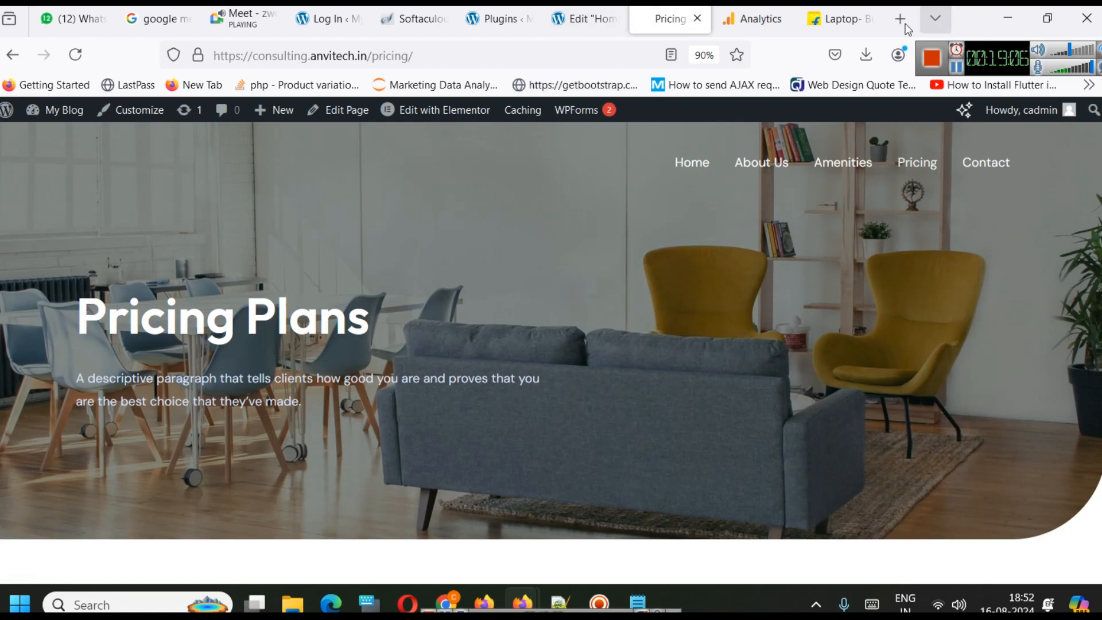
Switch to Google Analytics and review the manual Google tag instructions, including where the code belongs relative to the head element.
left_click(755, 17)
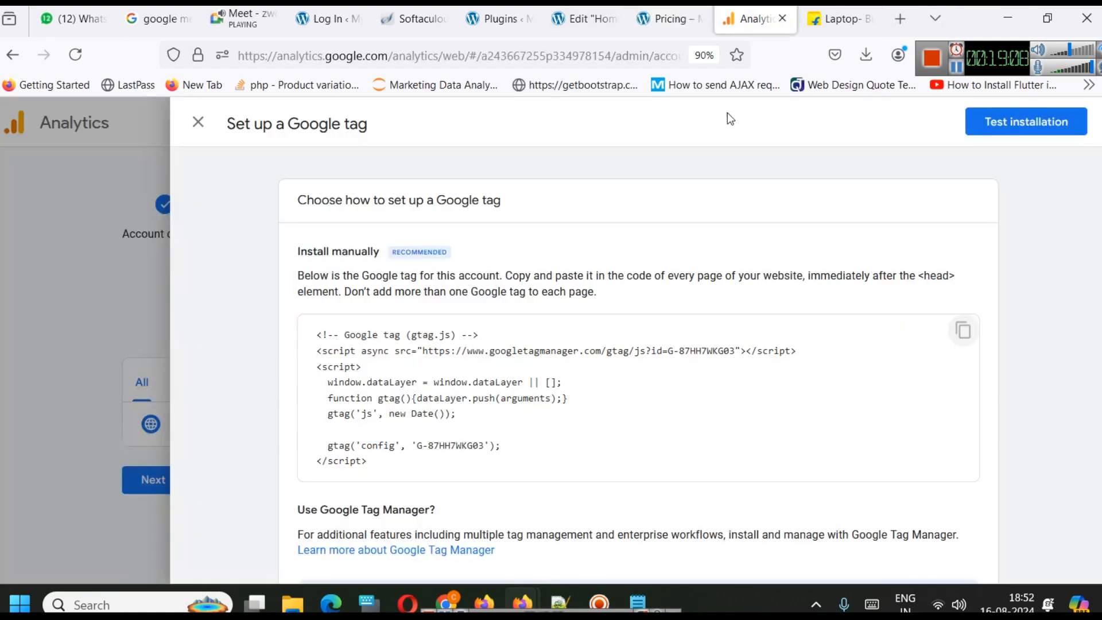
scroll(497, 352, "down", 3)
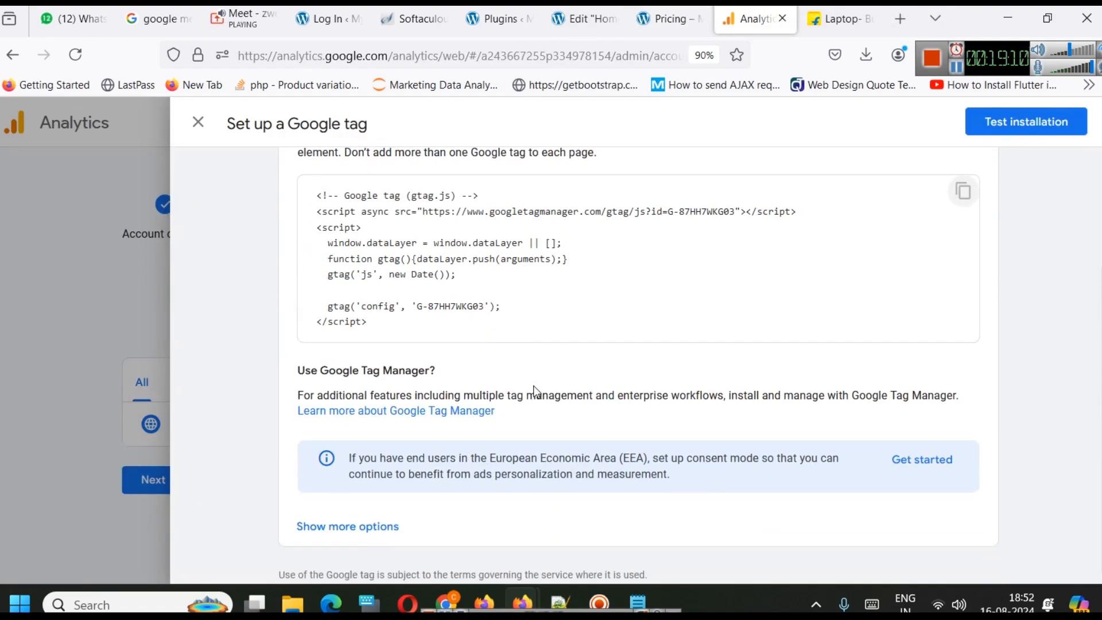
scroll(459, 342, "up", 3)
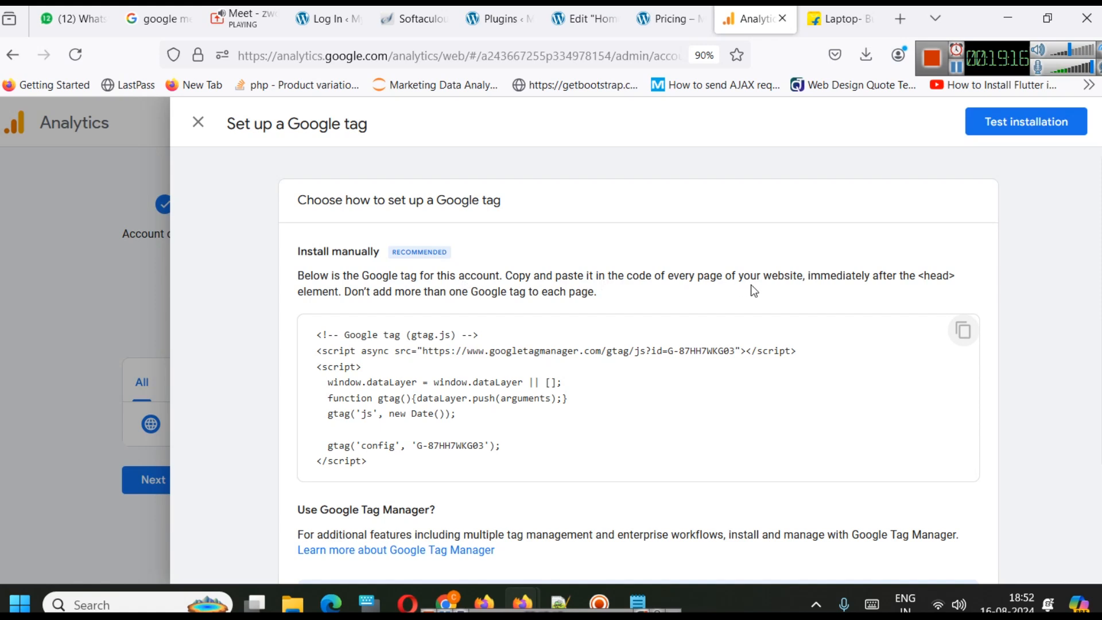
left_click_drag(770, 281, 535, 307)
left_click_drag(909, 276, 958, 286)
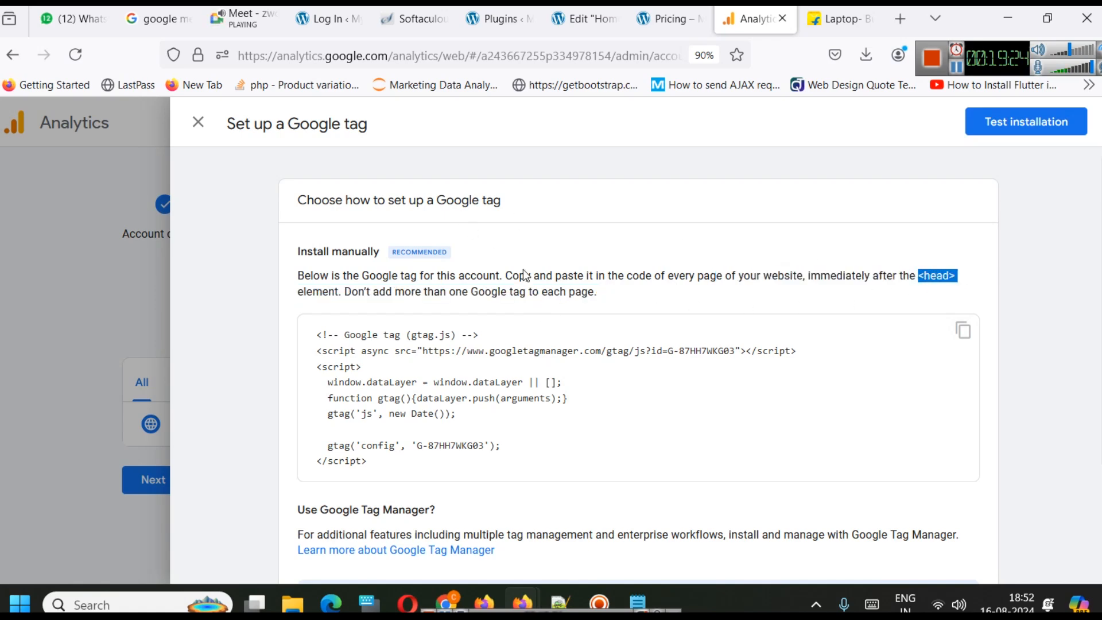
scroll(461, 322, "down", 2)
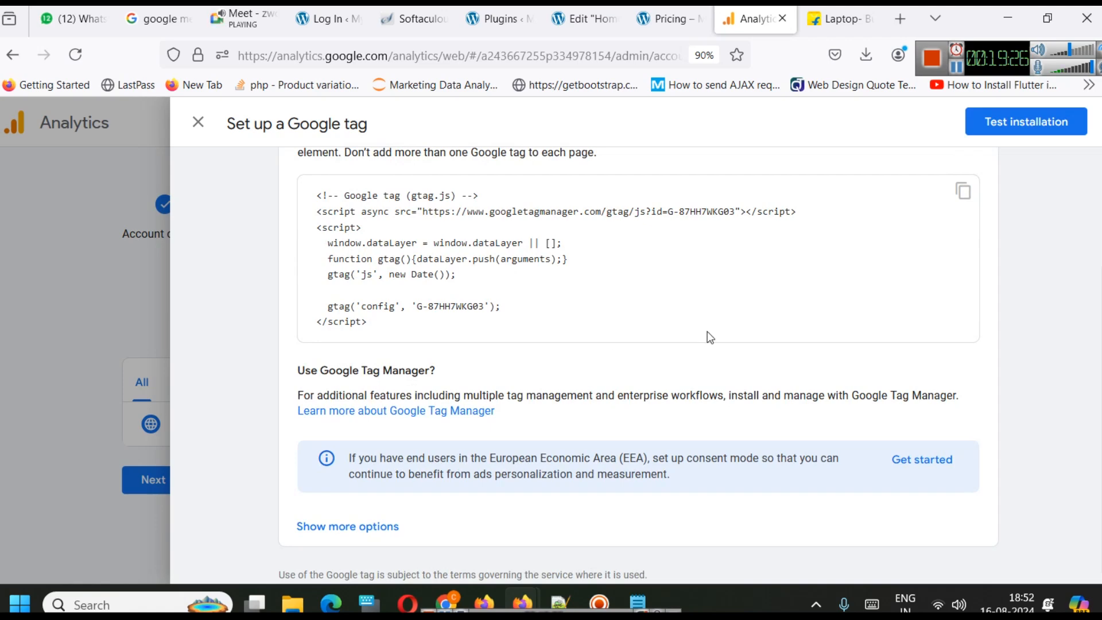
scroll(706, 337, "up", 1)
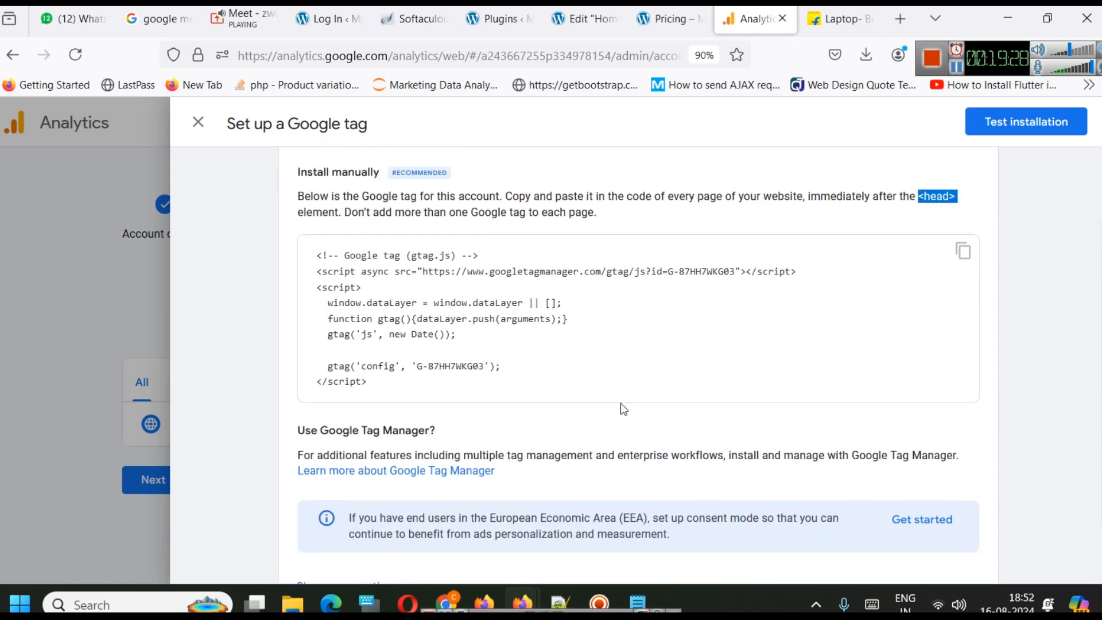
In the WordPress admin, search new plugins for "wp code", then install and activate WPCode – Insert Headers and Footers.
left_click(518, 12)
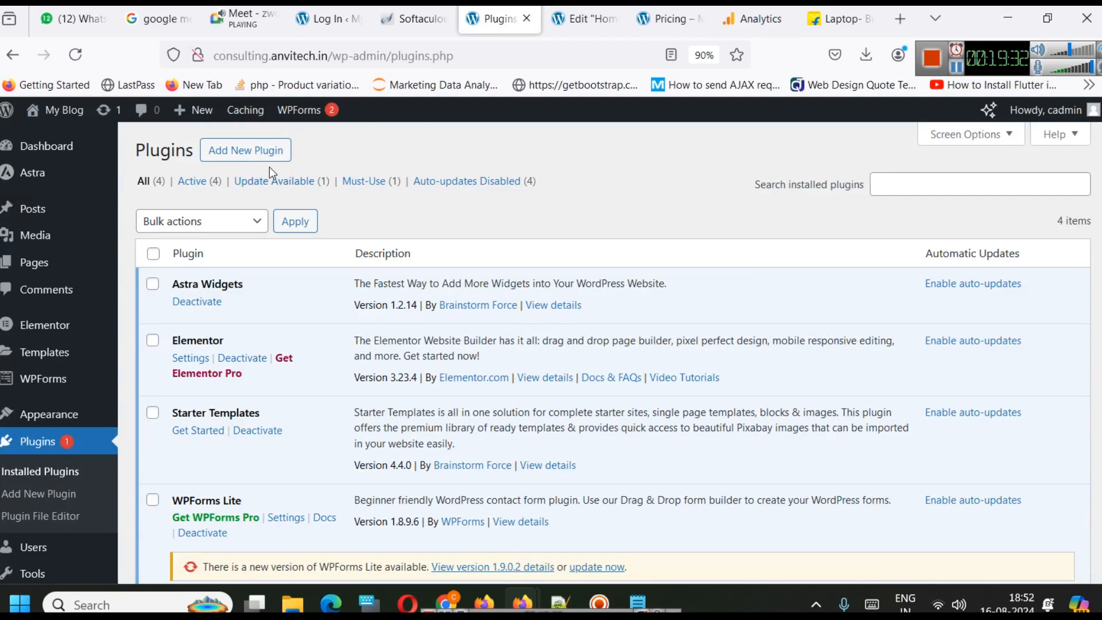
left_click(248, 182)
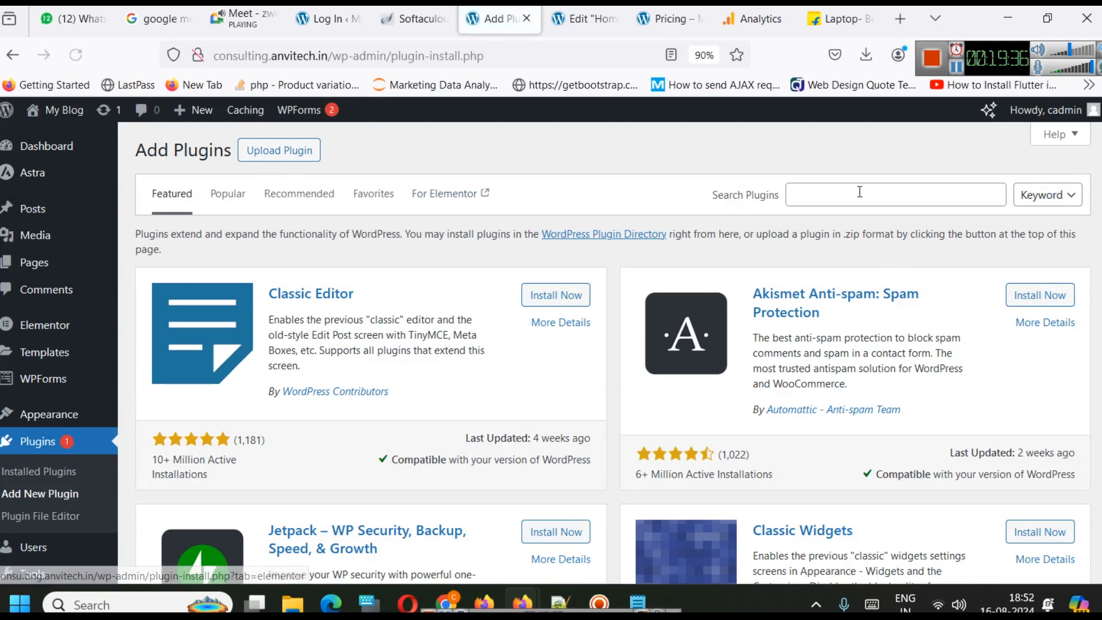
left_click(859, 193)
type("wp code")
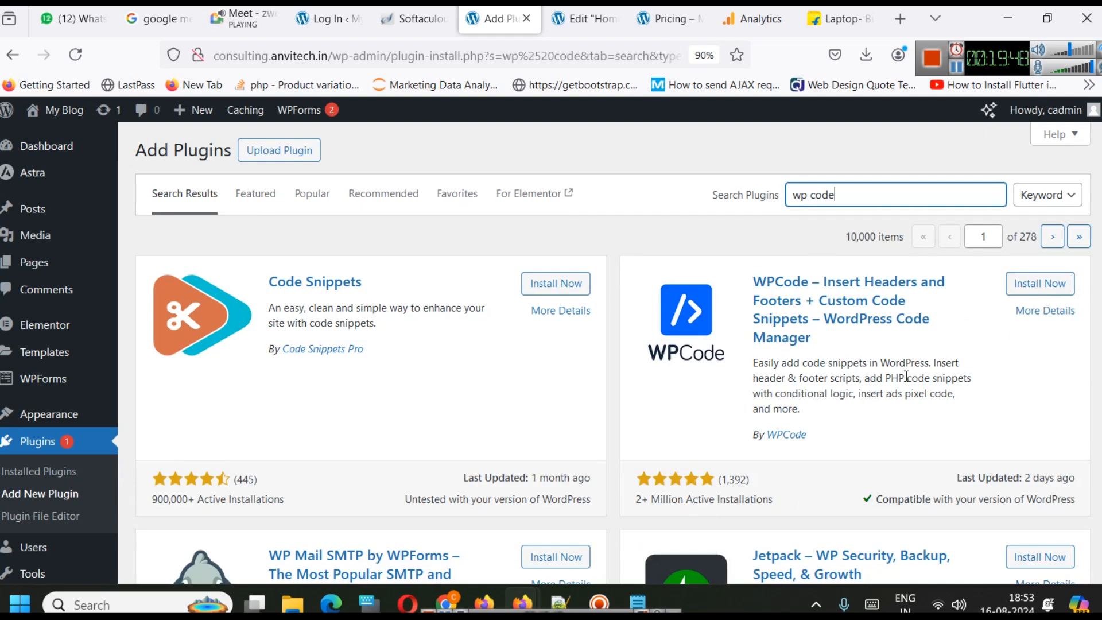
left_click(1039, 283)
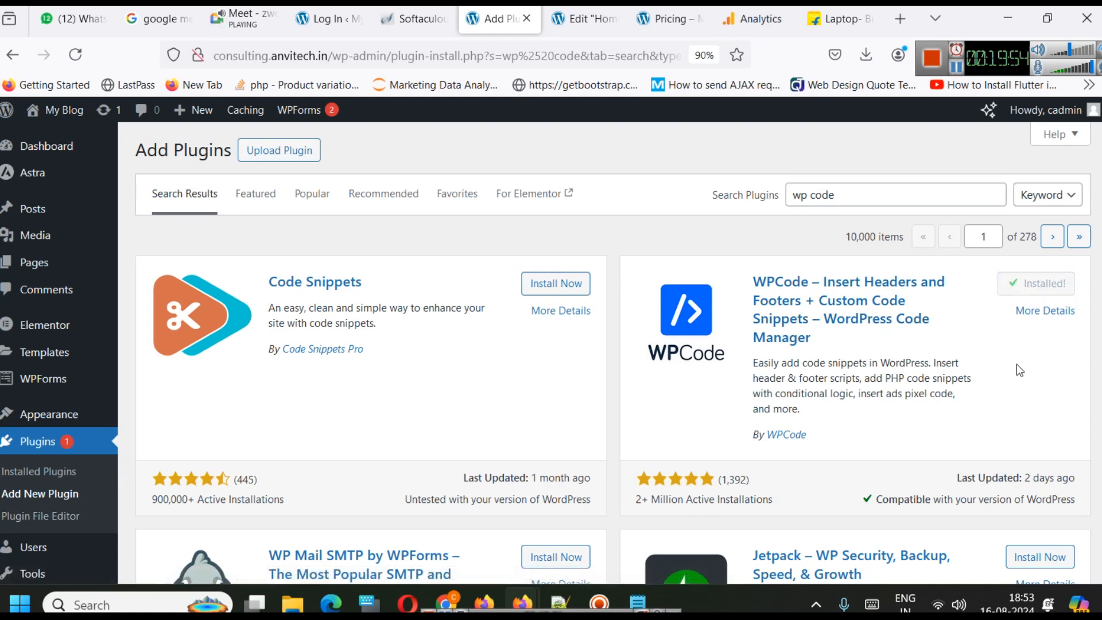
left_click(1046, 290)
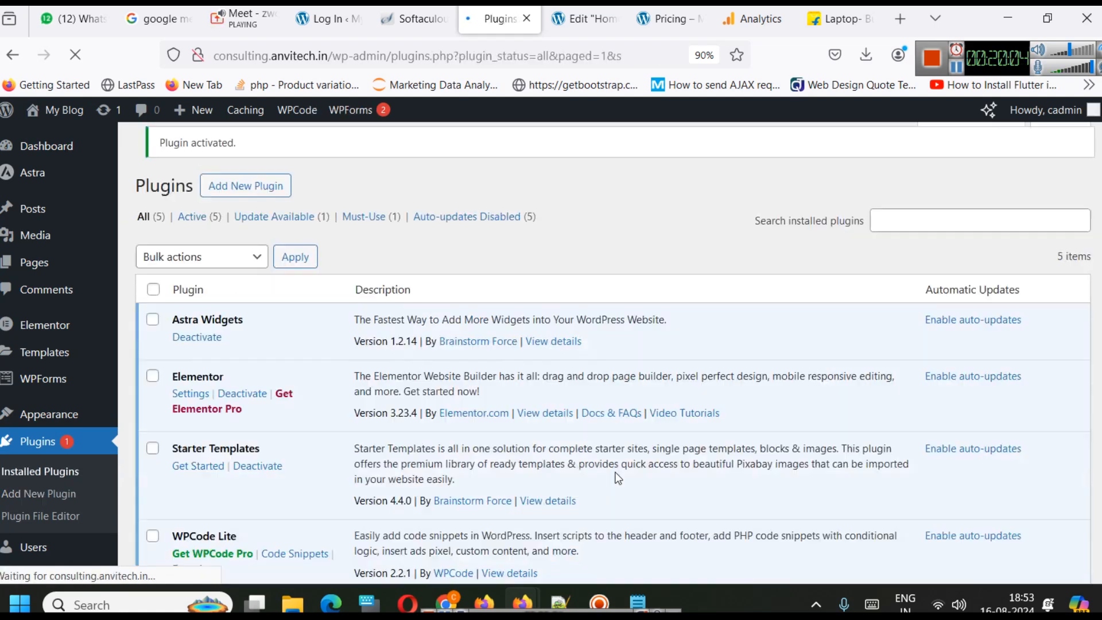
Open WPCode's Code Snippets list and start adding a new snippet.
scroll(275, 409, "down", 4)
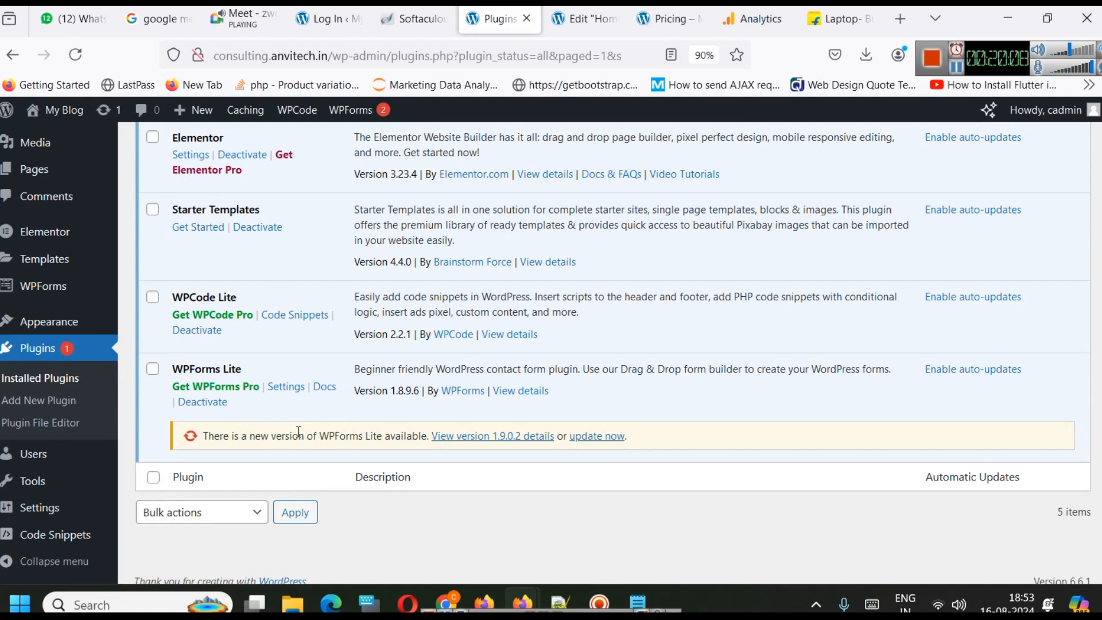
mouse_move(76, 546)
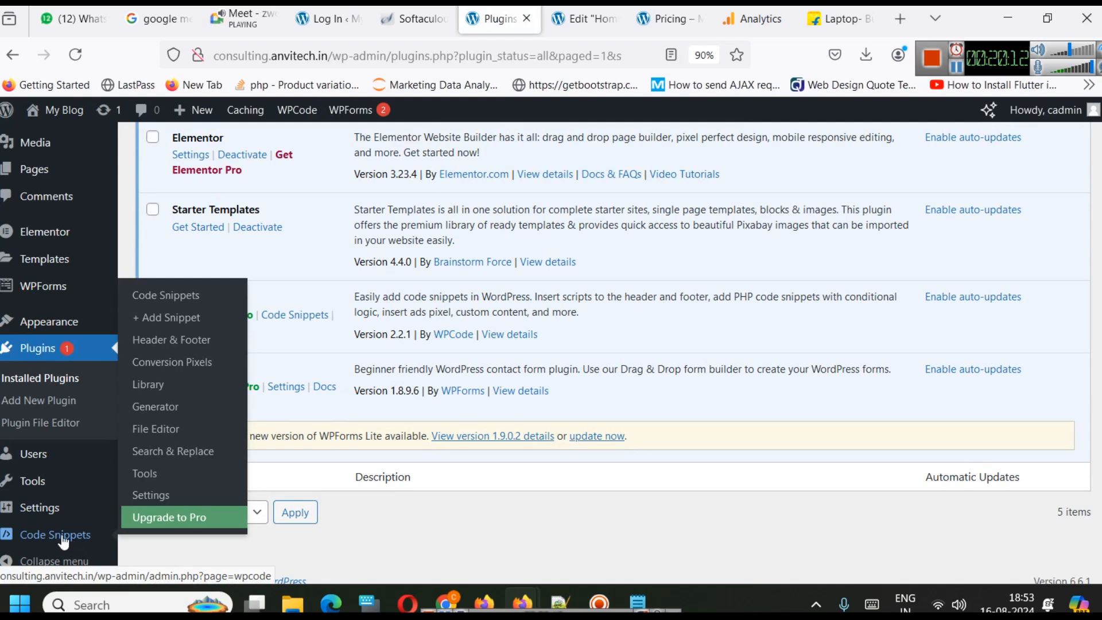
left_click(23, 544)
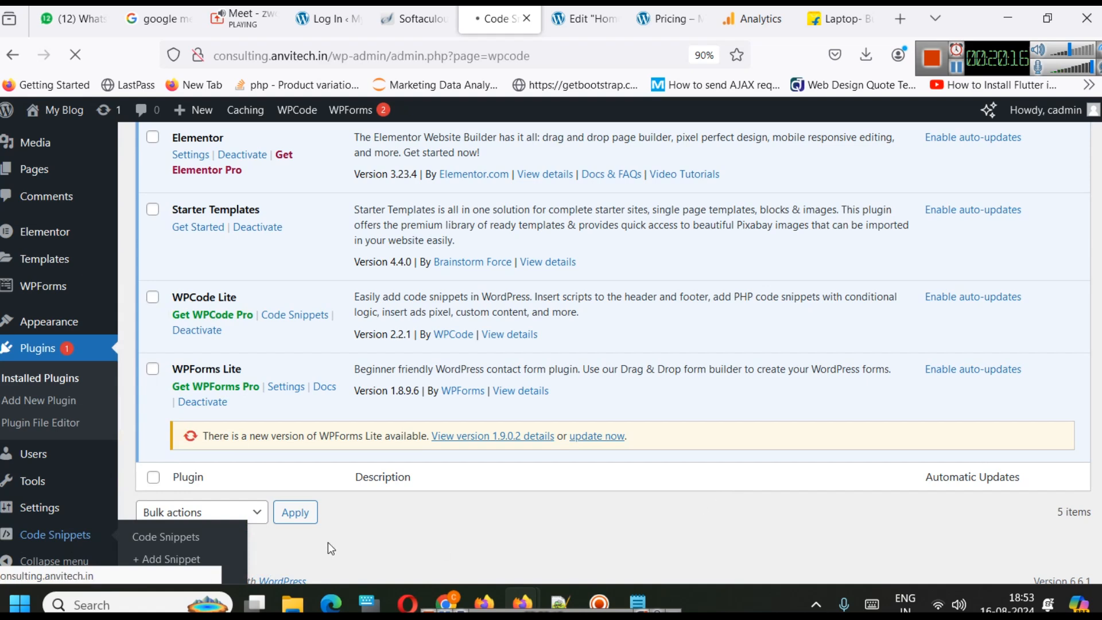
scroll(436, 373, "down", 3)
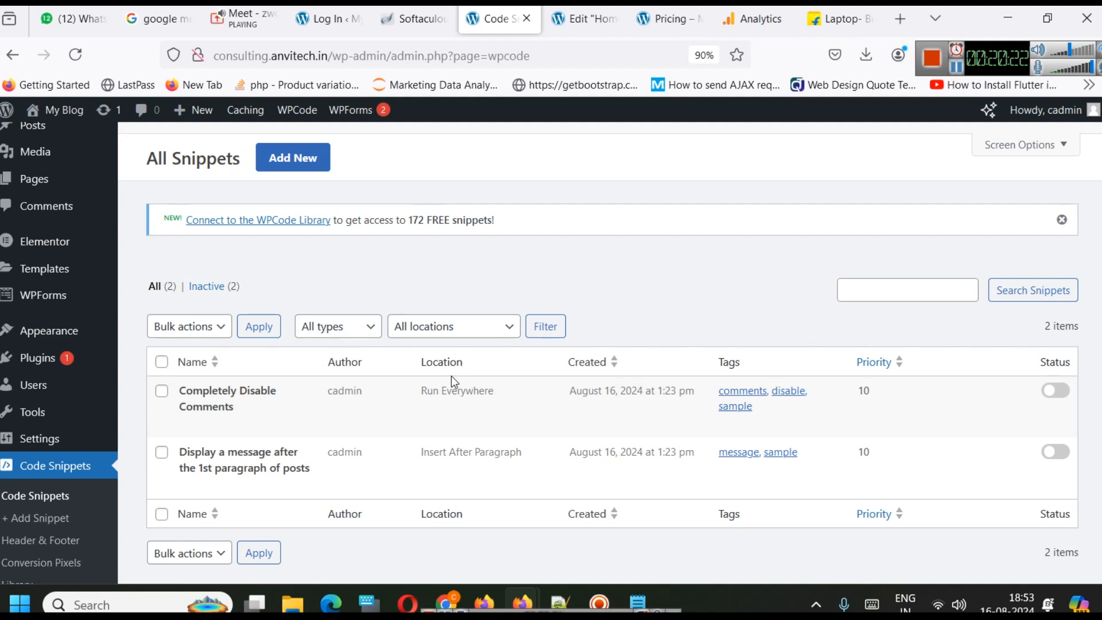
scroll(451, 376, "up", 3)
left_click(280, 246)
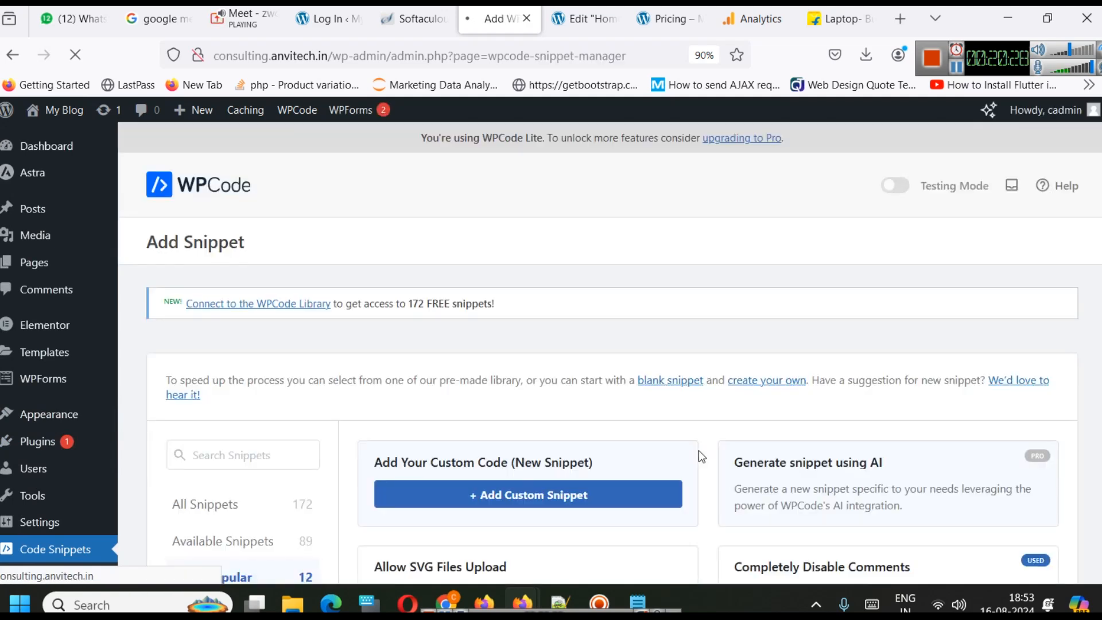
Create a blank custom snippet and paste the copied Google tag code into its Code Preview.
left_click(769, 18)
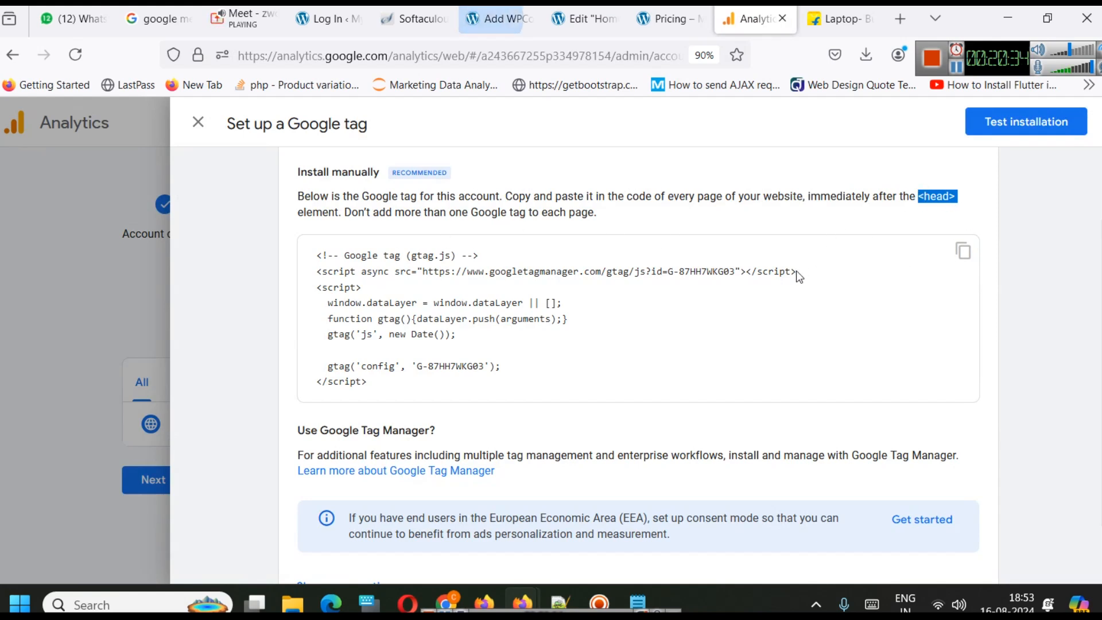
left_click(597, 8)
left_click(498, 19)
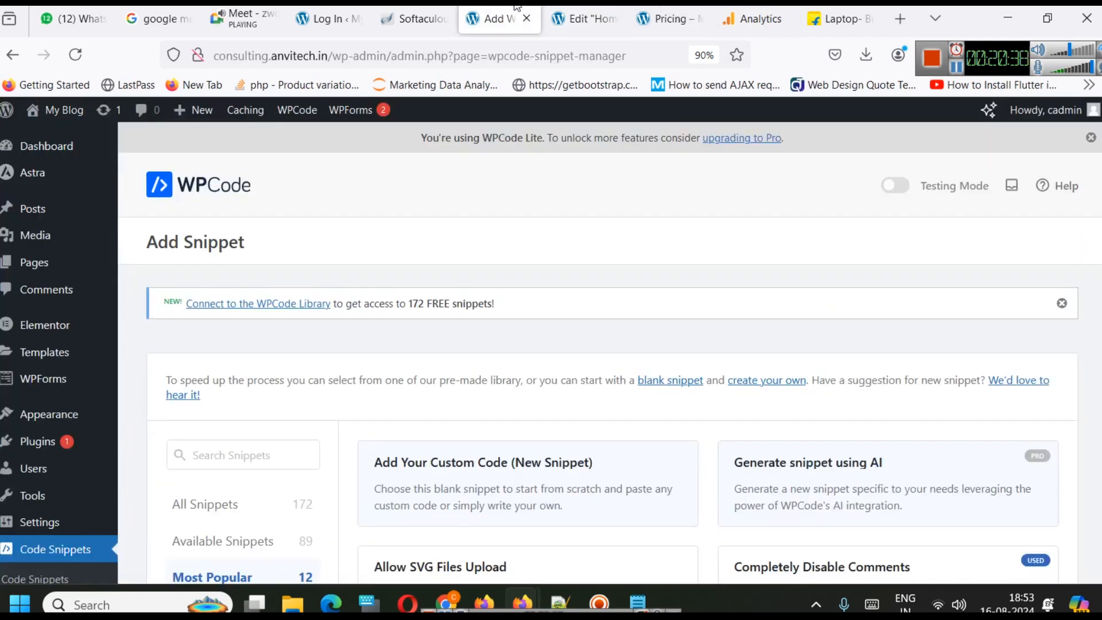
scroll(572, 288, "down", 3)
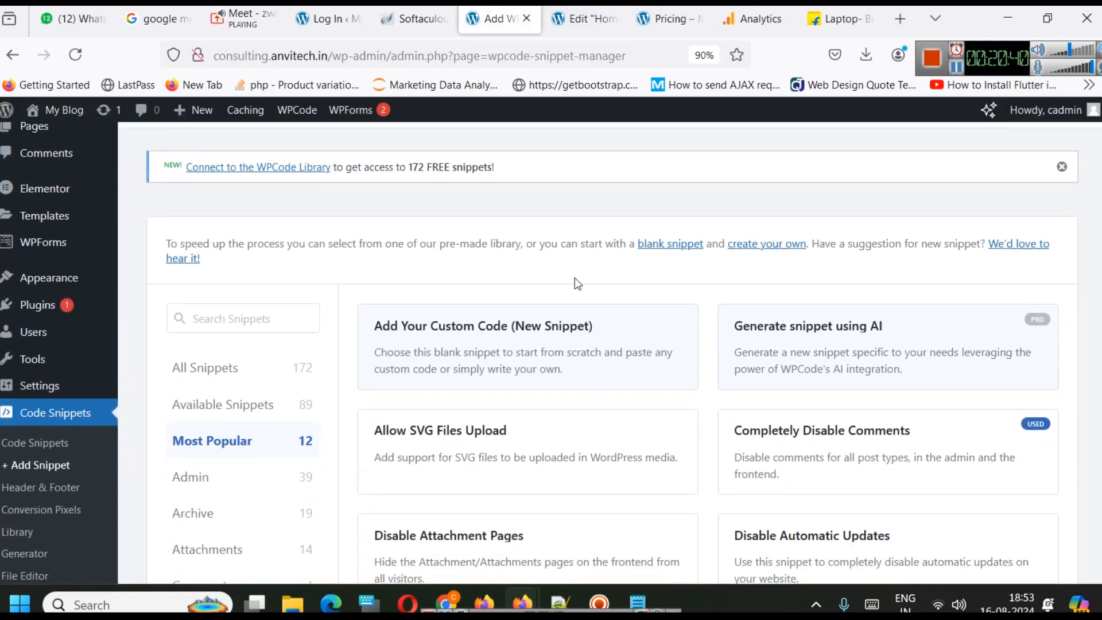
mouse_move(497, 305)
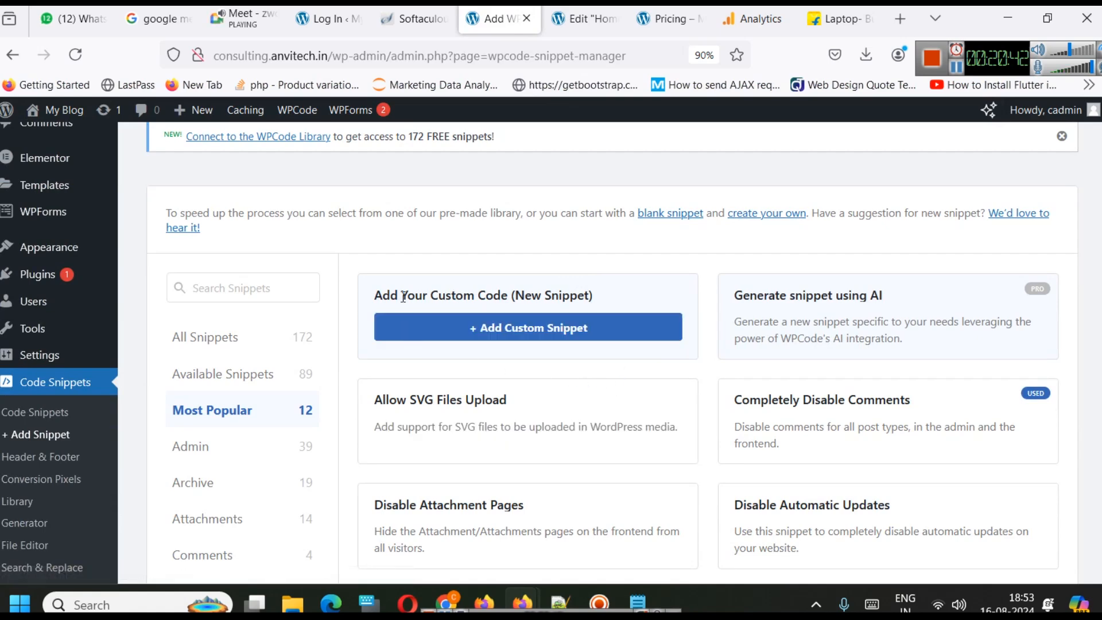
left_click(522, 331)
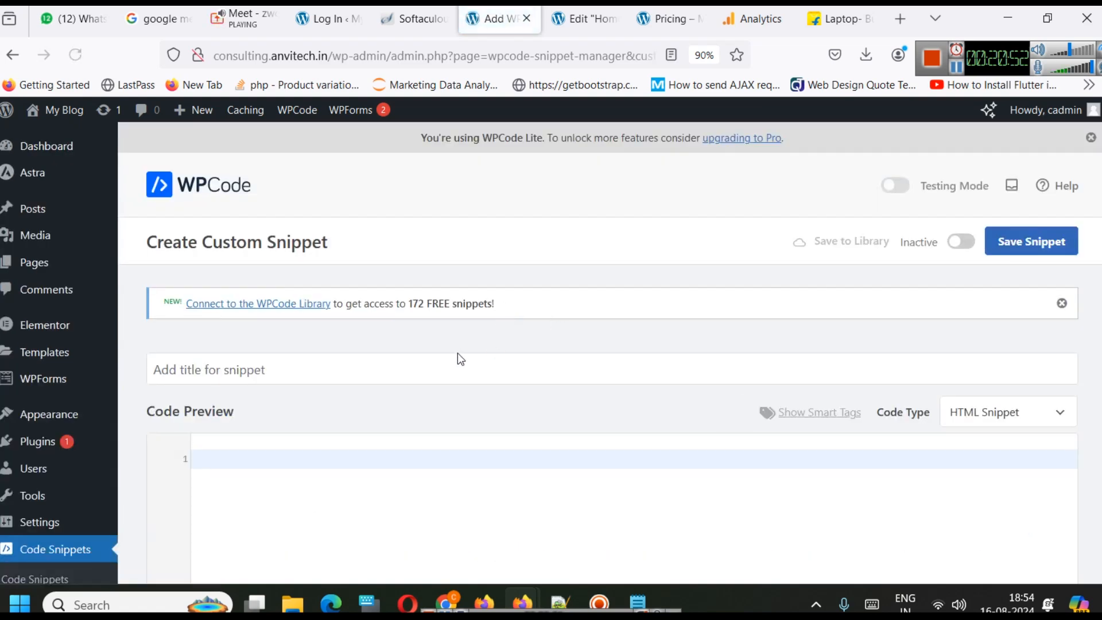
scroll(659, 318, "down", 3)
left_click(455, 375)
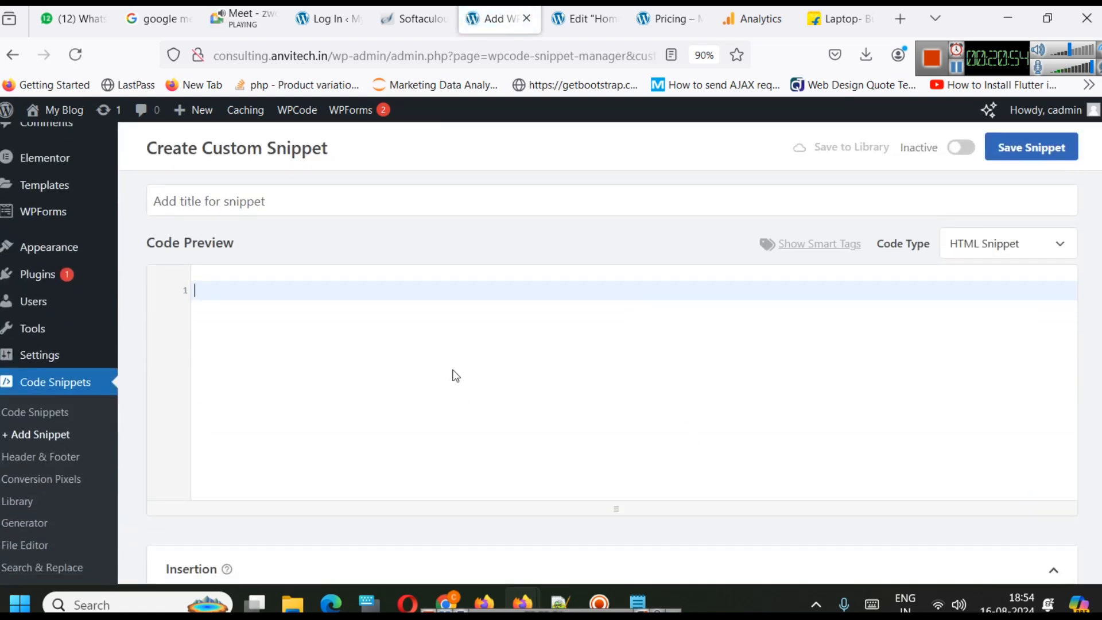
type("<!-- Google tag (gtag.js) --> <script async src=\"https://www.googletagmanager.com/gtag/js?id=G-87HH7WKG03\"></script> <script>   window.dataLayer = window.dataLayer || [];   function gtag(){dataLayer.push(arguments);}   gtag('js', new Date());    gtag('config', 'G-87HH7WKG03'); </script>")
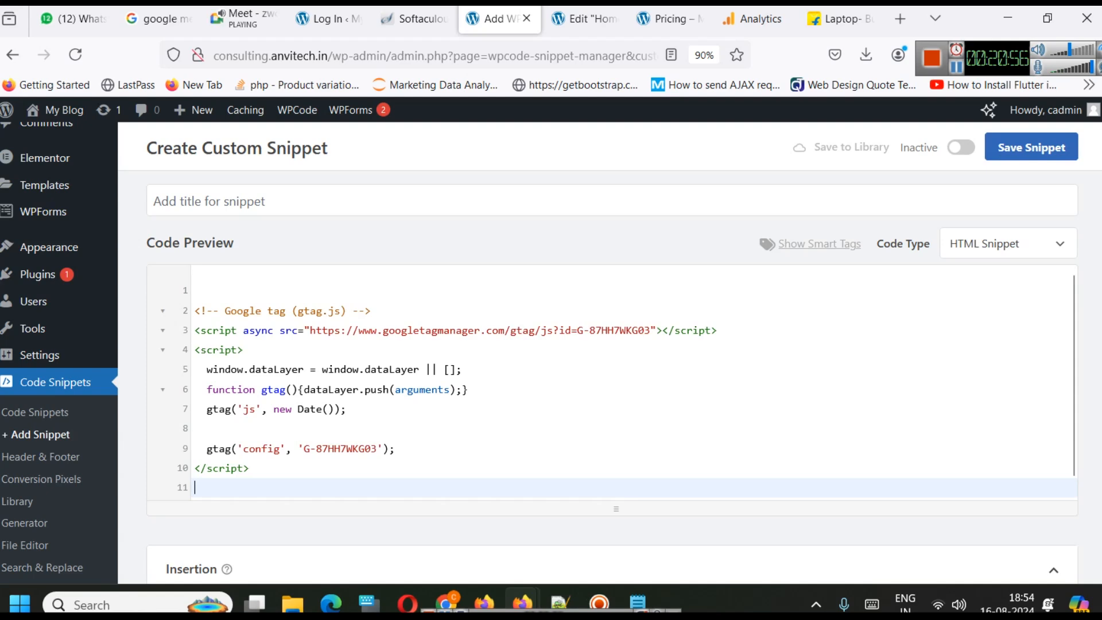
Choose Site Wide Header as the auto-insert location for the Google tag snippet.
scroll(563, 293, "down", 7)
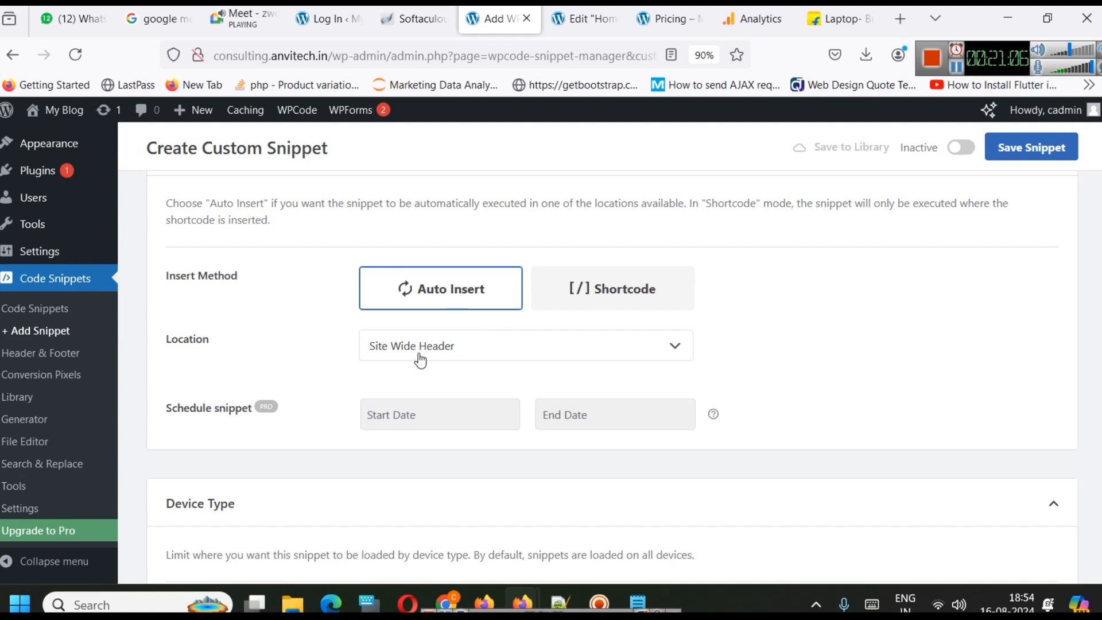
left_click(516, 346)
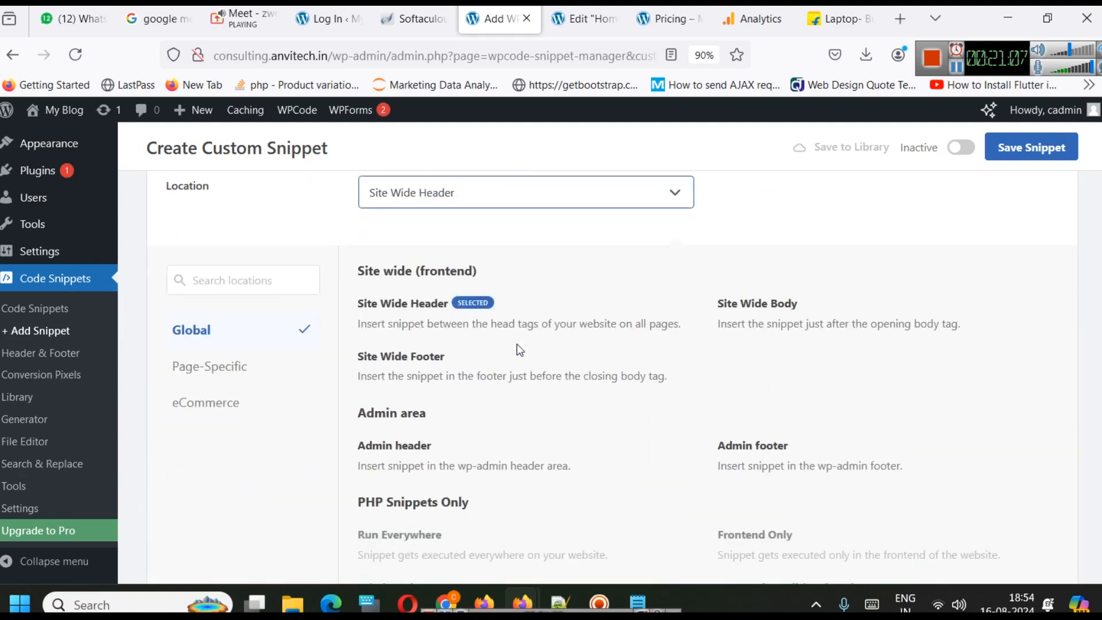
left_click(485, 199)
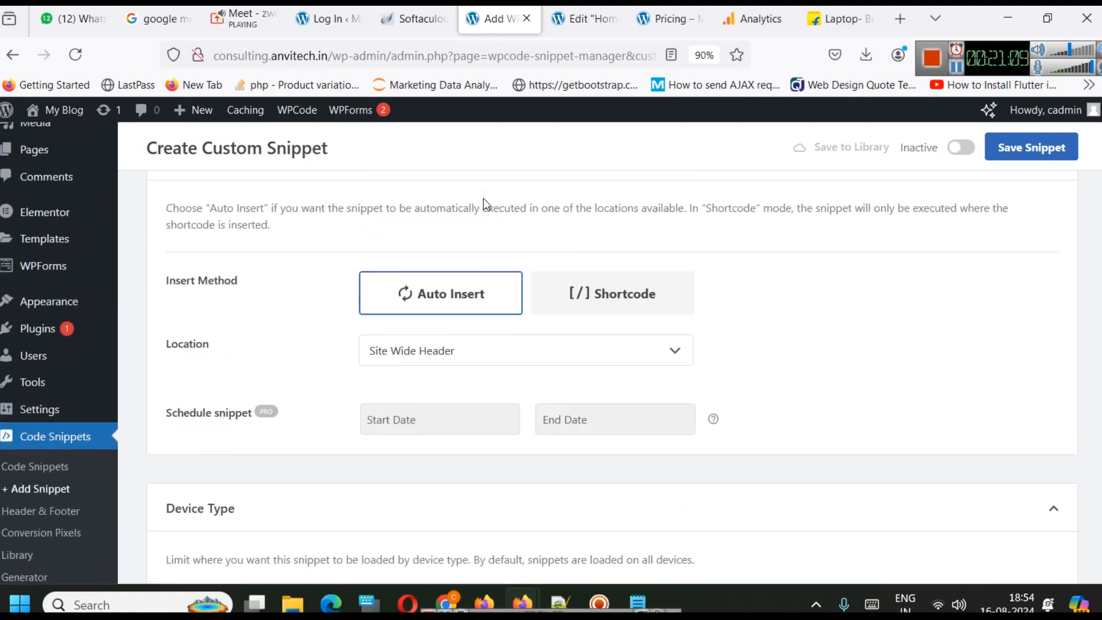
left_click(472, 358)
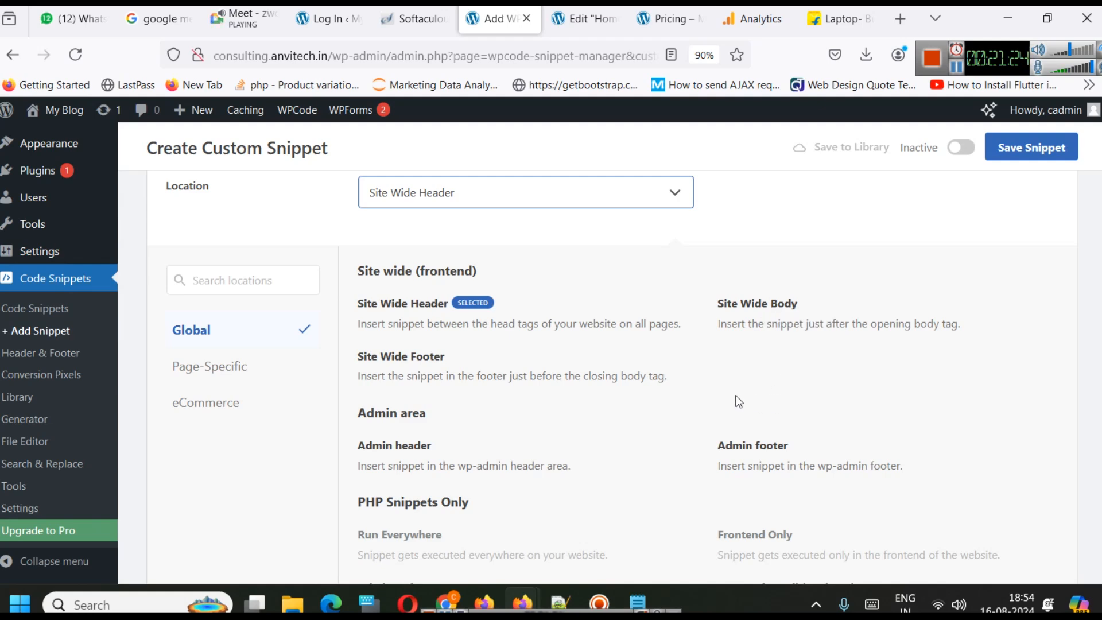
left_click(401, 311)
scroll(583, 239, "up", 3)
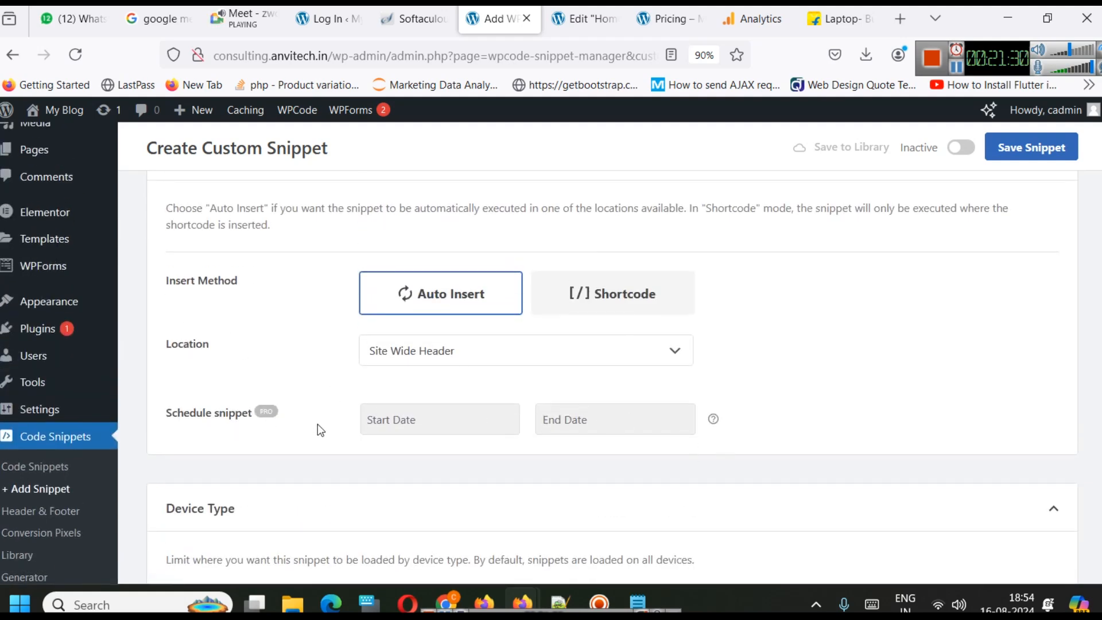
Review the snippet's device type, conditional logic, code revisions and basic info settings, and return to the code.
scroll(443, 400, "down", 3)
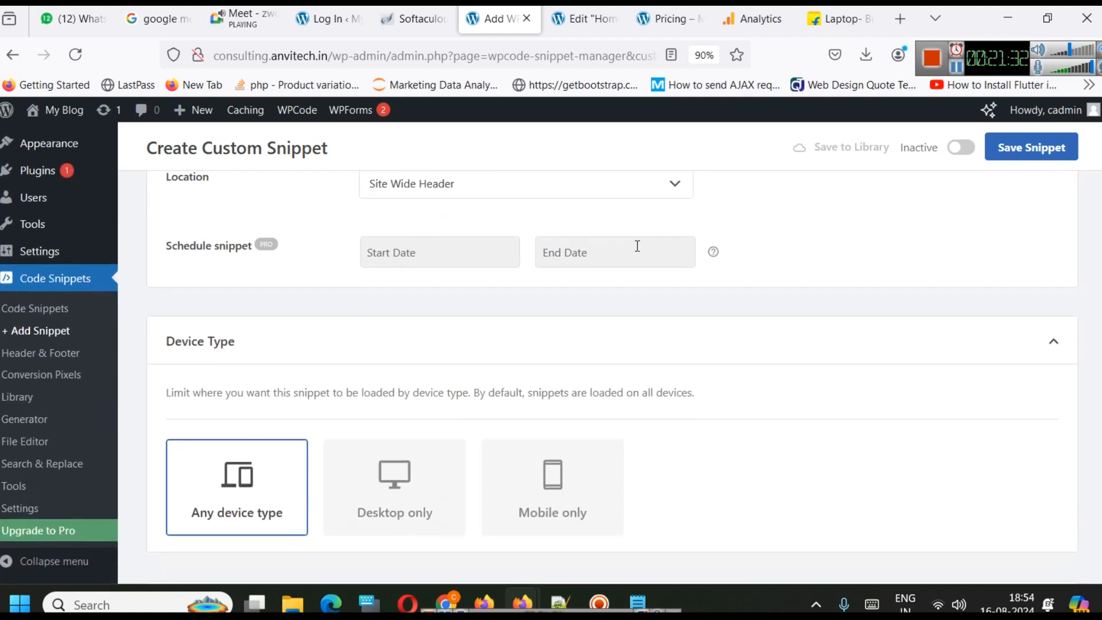
scroll(728, 262, "down", 3)
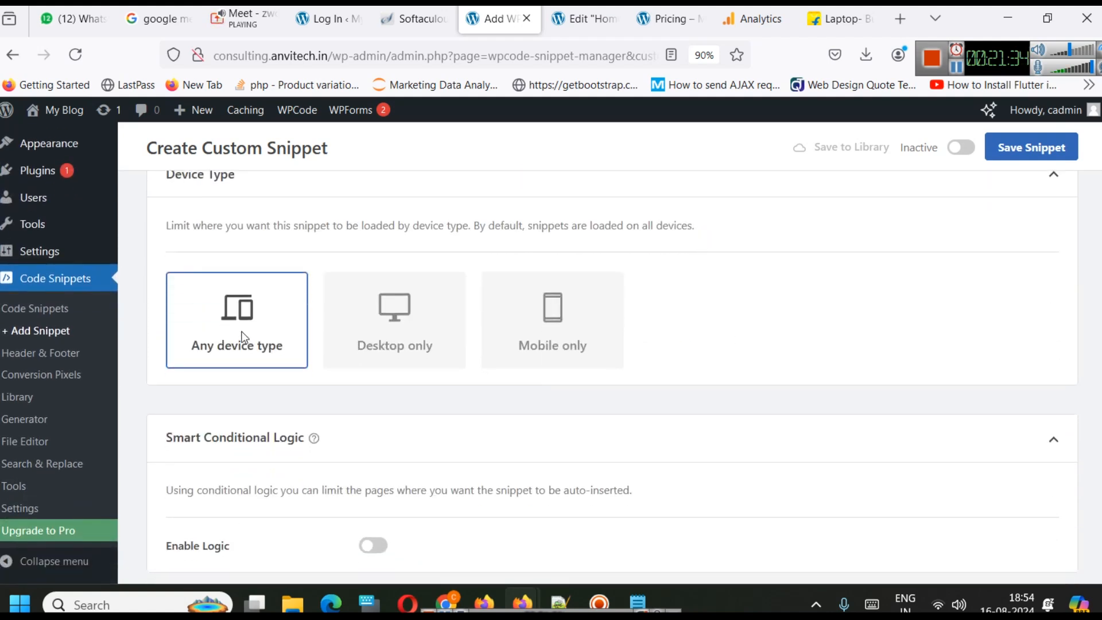
left_click(390, 322)
left_click(747, 263)
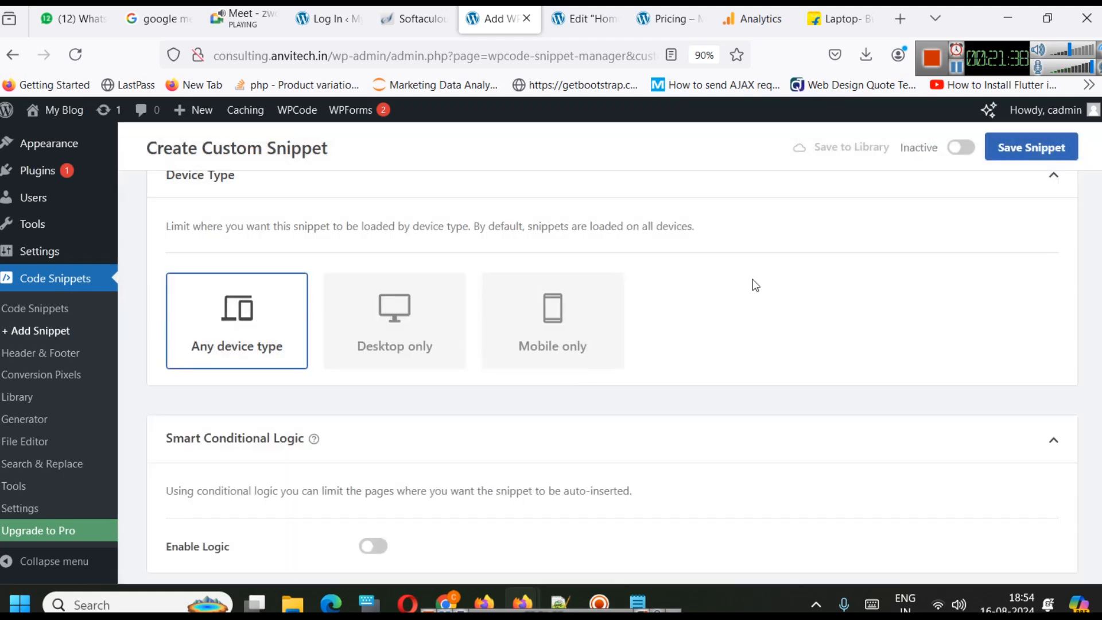
scroll(610, 369, "down", 5)
scroll(610, 370, "up", 5)
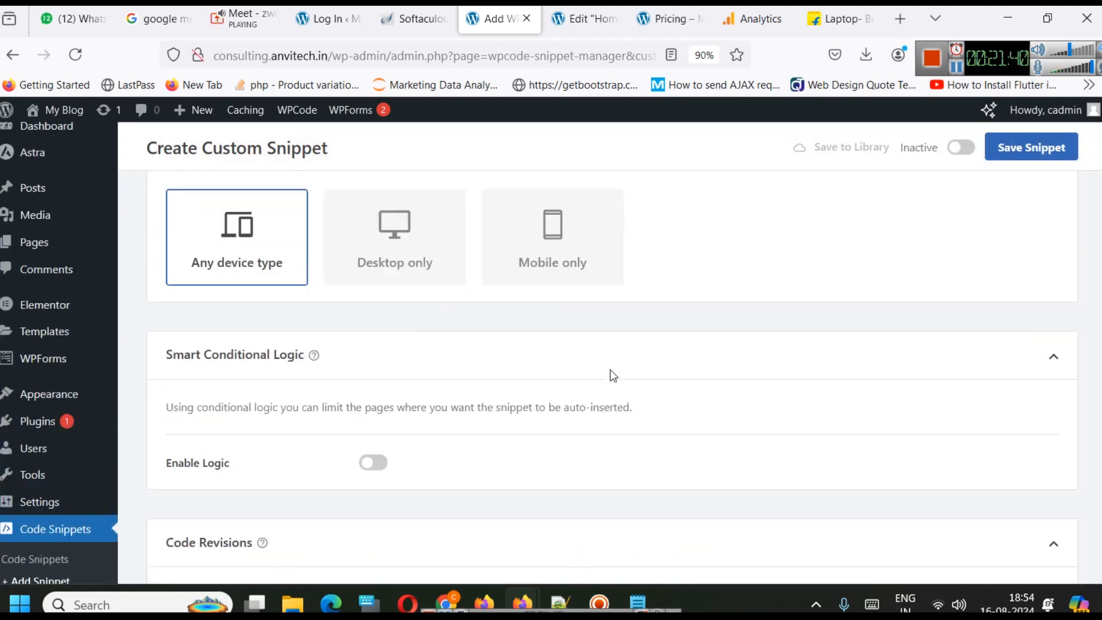
scroll(284, 390, "down", 5)
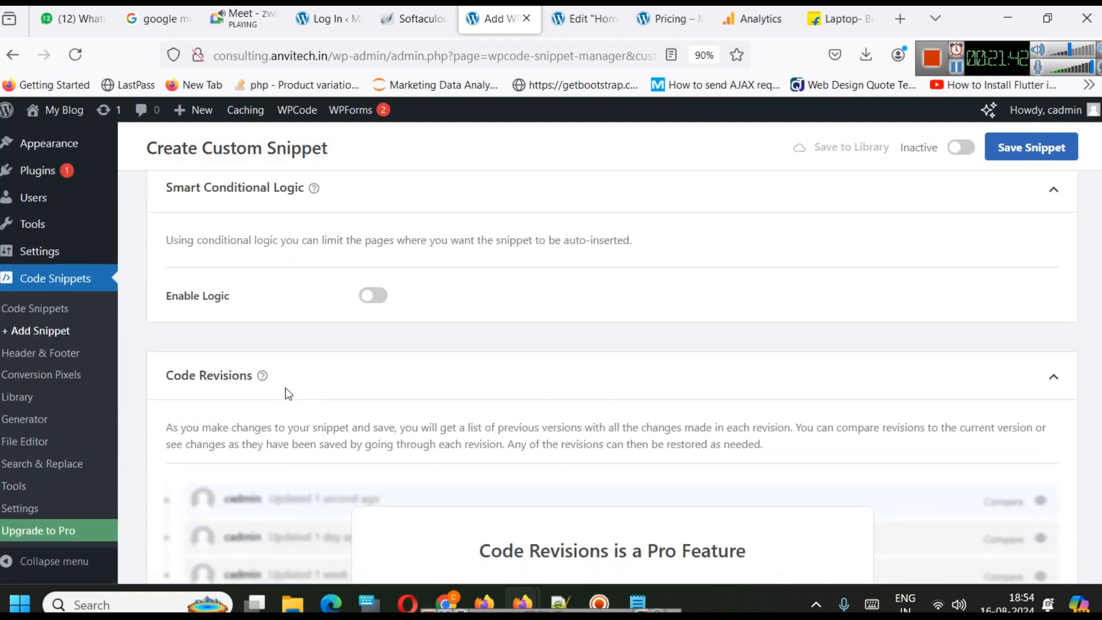
scroll(469, 303, "down", 5)
scroll(469, 304, "down", 3)
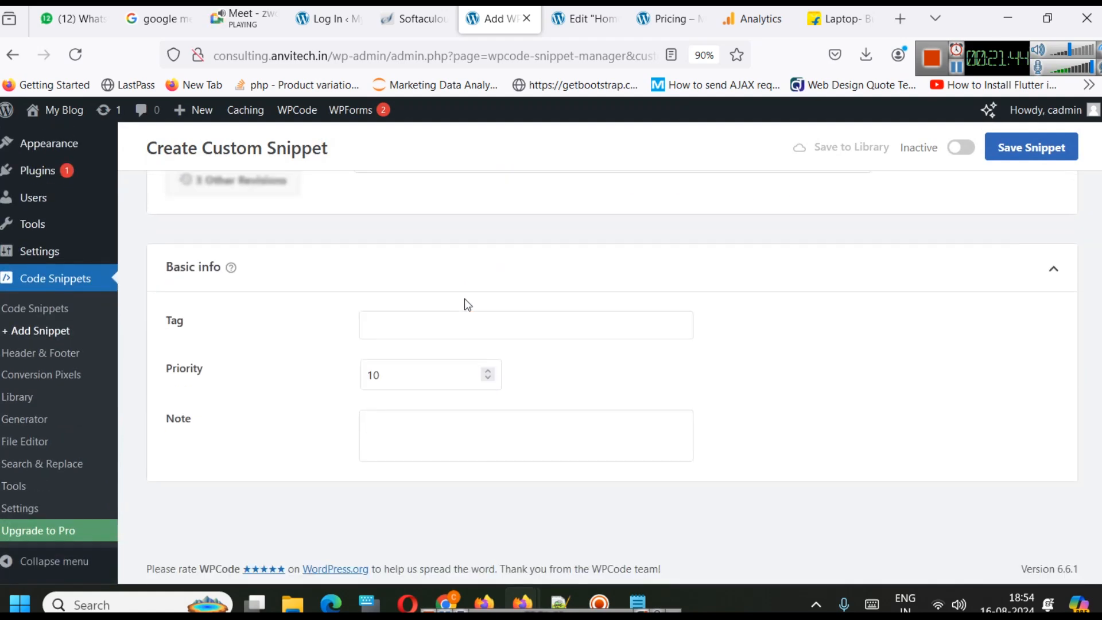
scroll(578, 377, "up", 15)
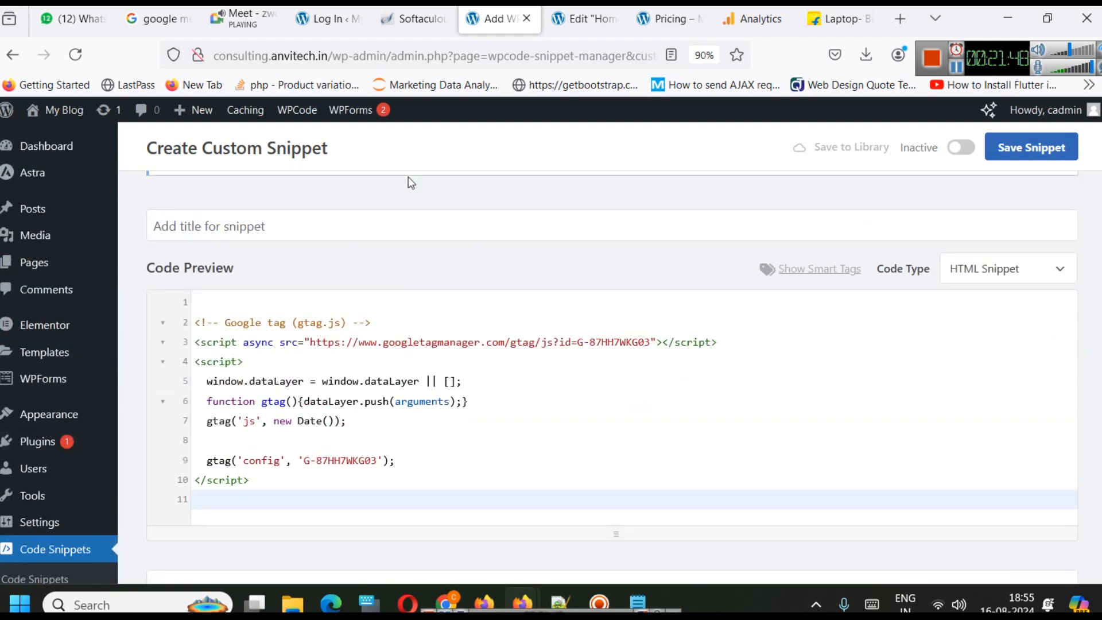
Title the new snippet "Google Header Codes" and save it.
left_click(273, 224)
scroll(425, 349, "up", 3)
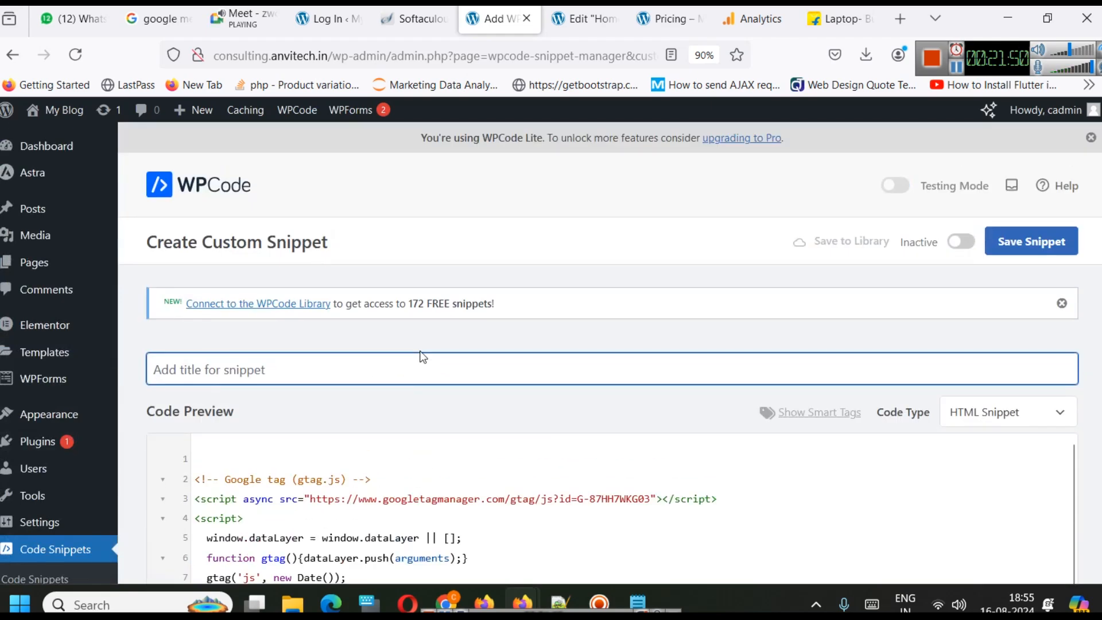
type("Google Anal")
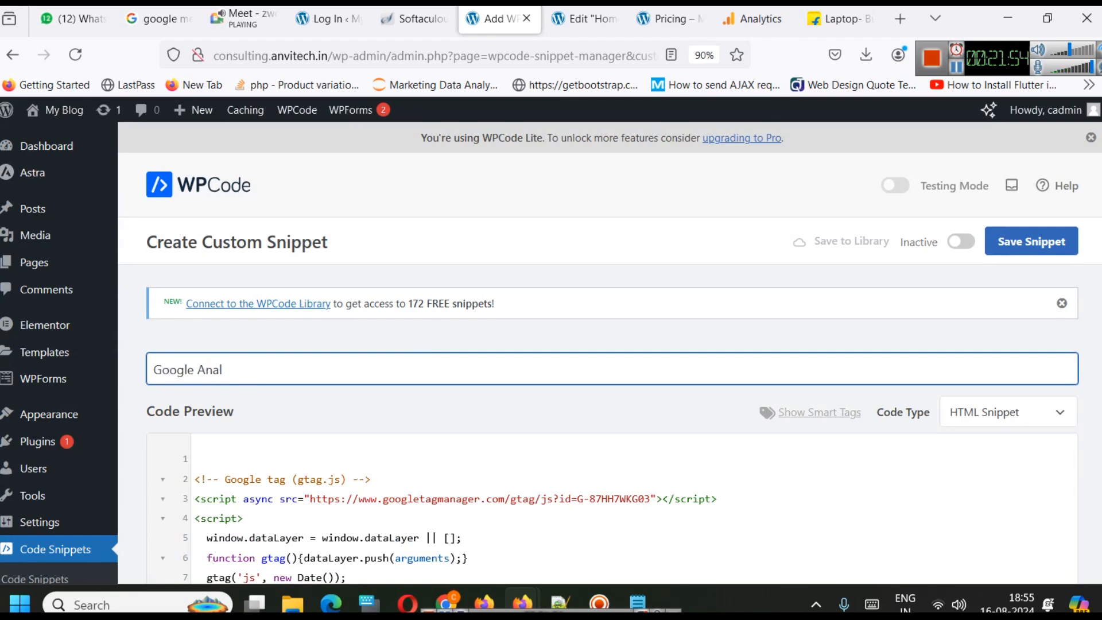
key("BackSpace")
key("BackSpace")
key("BackSpace")
key("BackSpace")
type("Code")
type("Header")
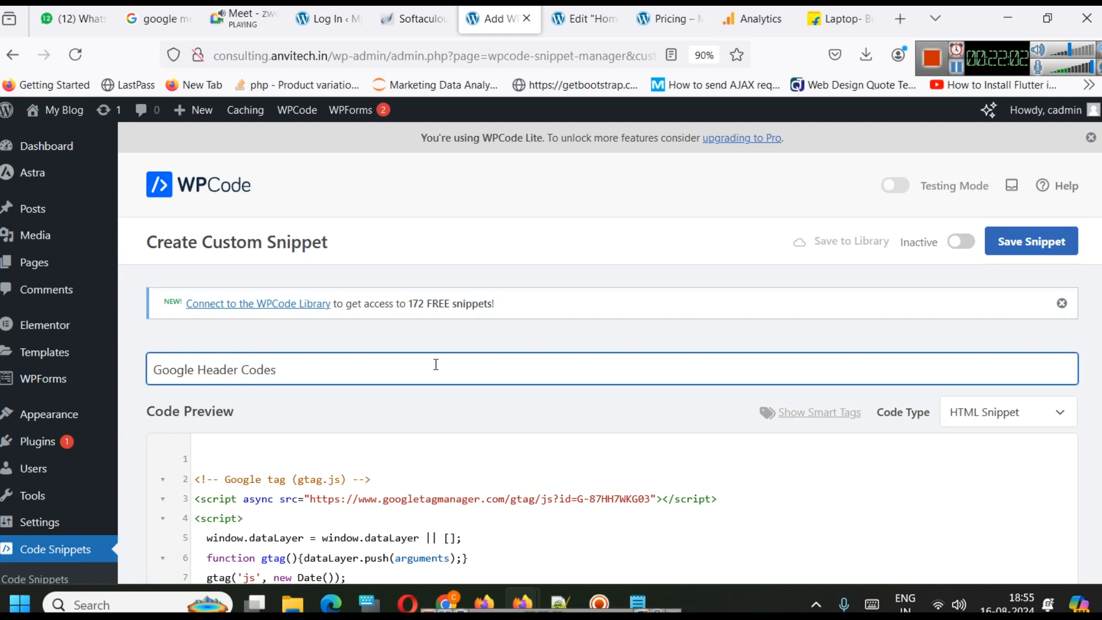
scroll(436, 368, "down", 2)
left_click(1025, 170)
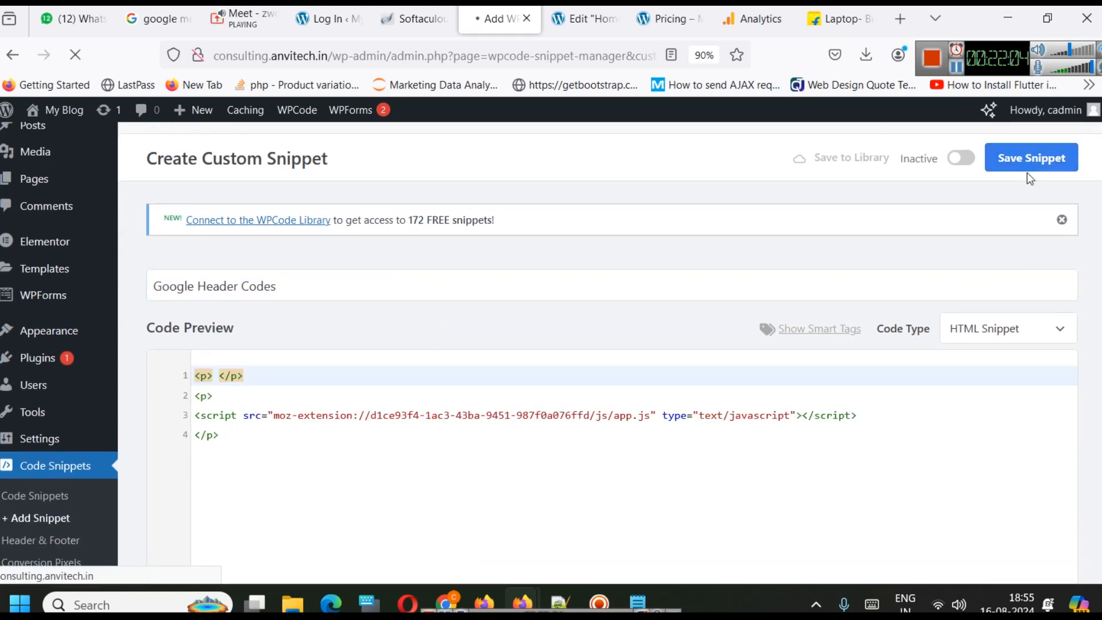
Try JavaScript Snippet as the code type for the saved Google tag code and switch back to HTML Snippet.
left_click(750, 487)
scroll(327, 406, "down", 3)
scroll(344, 408, "up", 3)
scroll(394, 409, "down", 3)
scroll(749, 375, "down", 5)
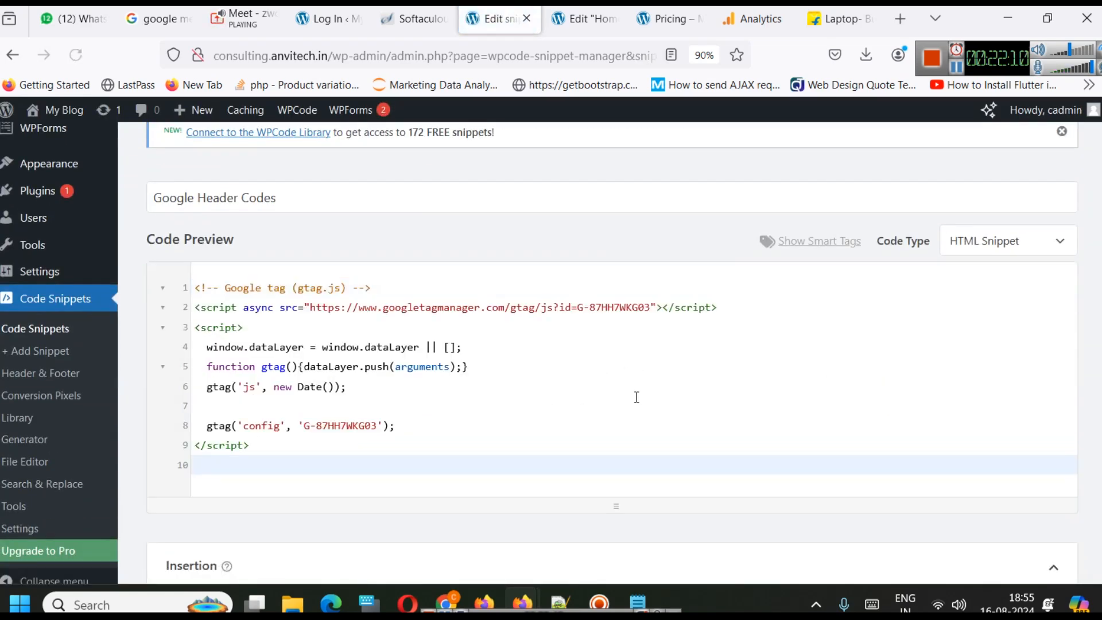
left_click(1022, 243)
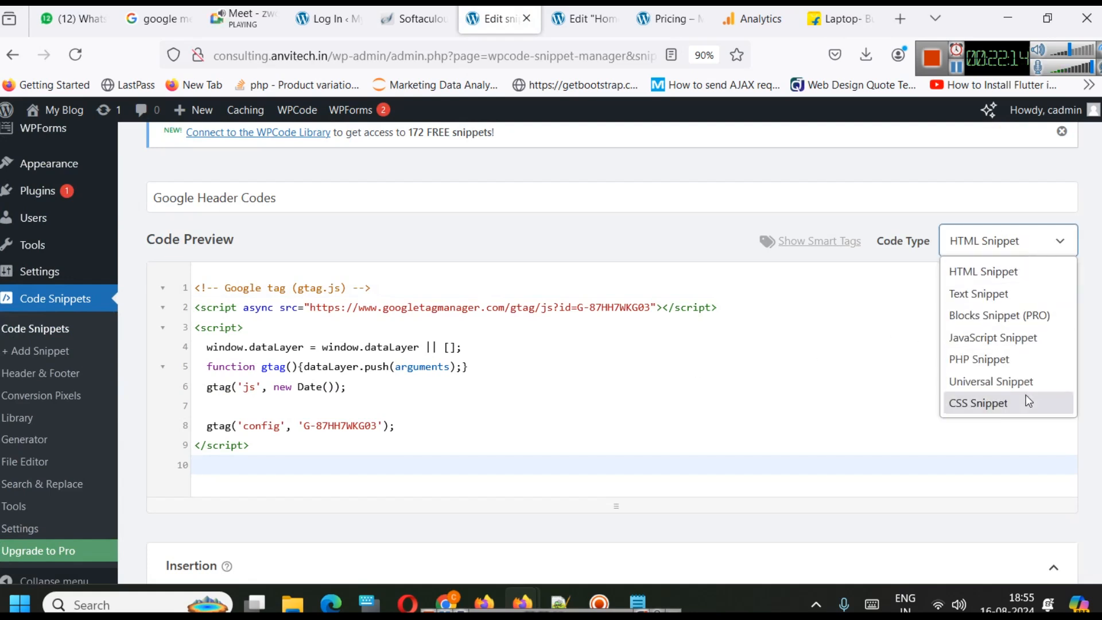
left_click(1018, 342)
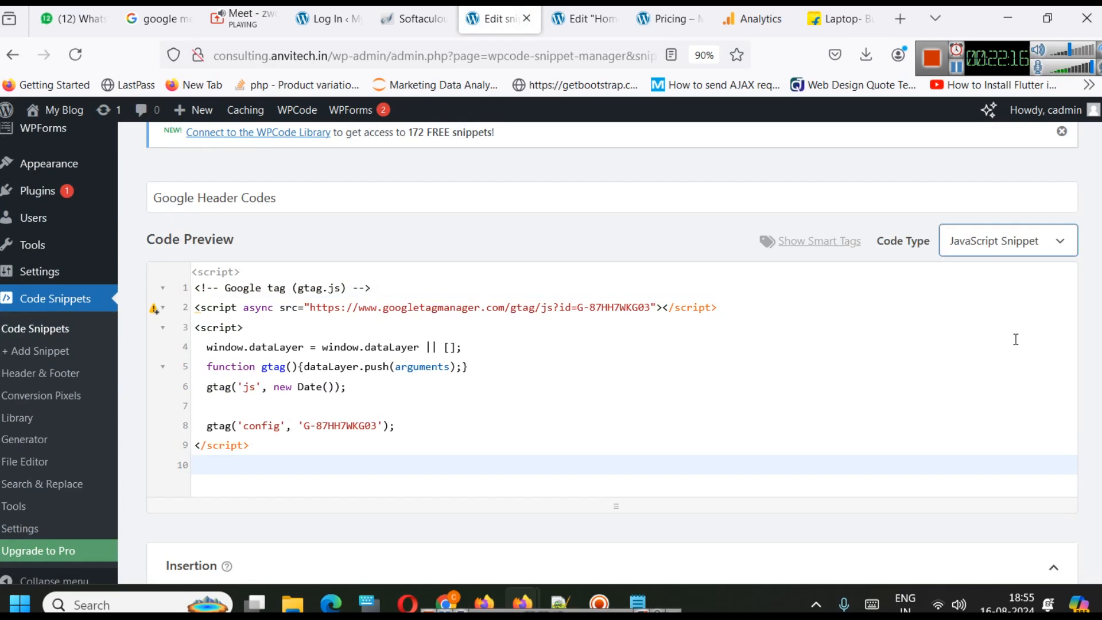
left_click(327, 473)
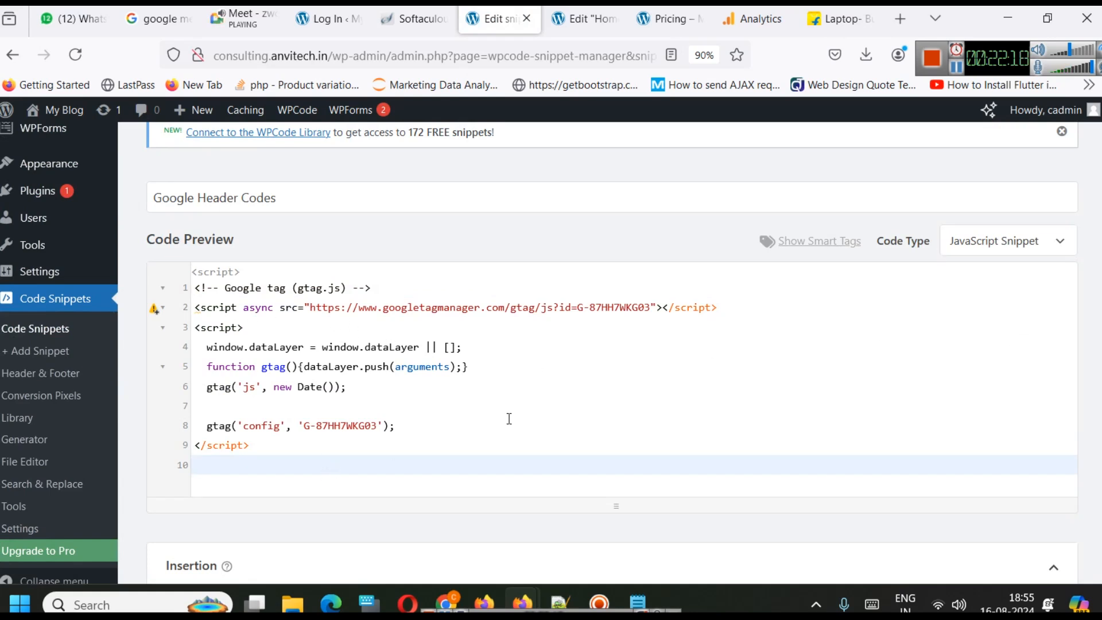
left_click(1024, 246)
left_click(1020, 269)
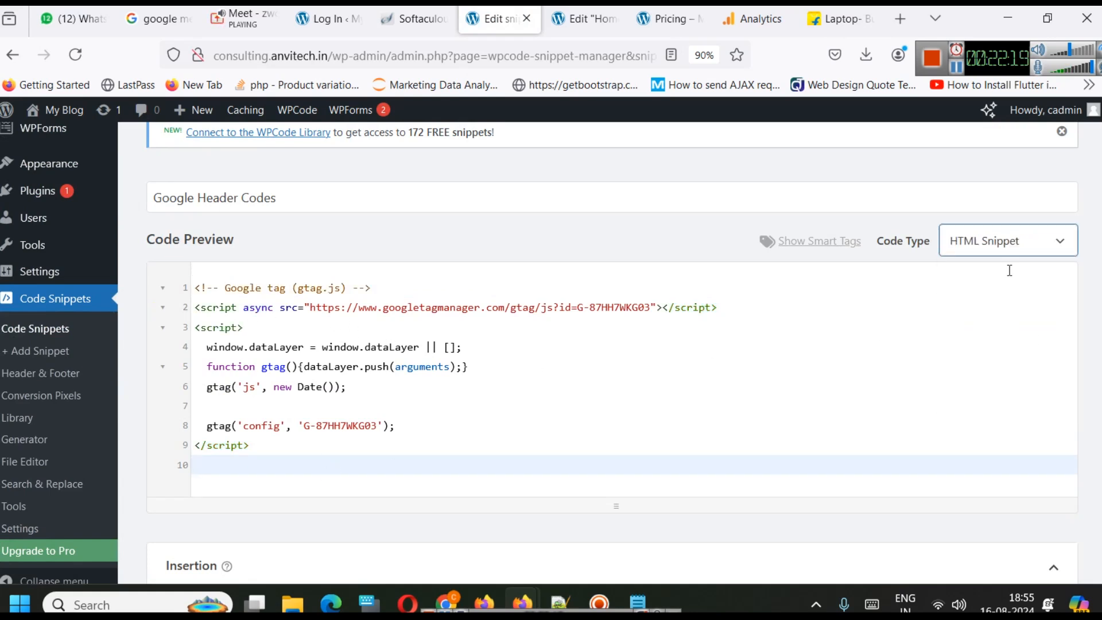
Update the Google Header Codes snippet and review its code and insertion settings.
left_click(892, 307)
scroll(723, 349, "up", 2)
left_click(1056, 148)
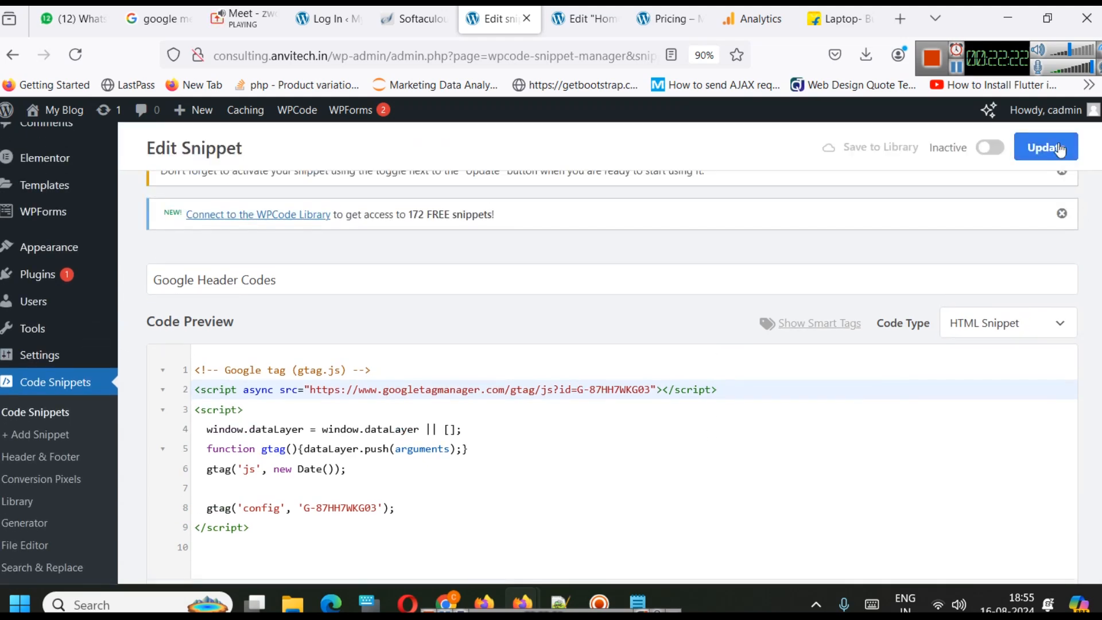
scroll(826, 287, "down", 3)
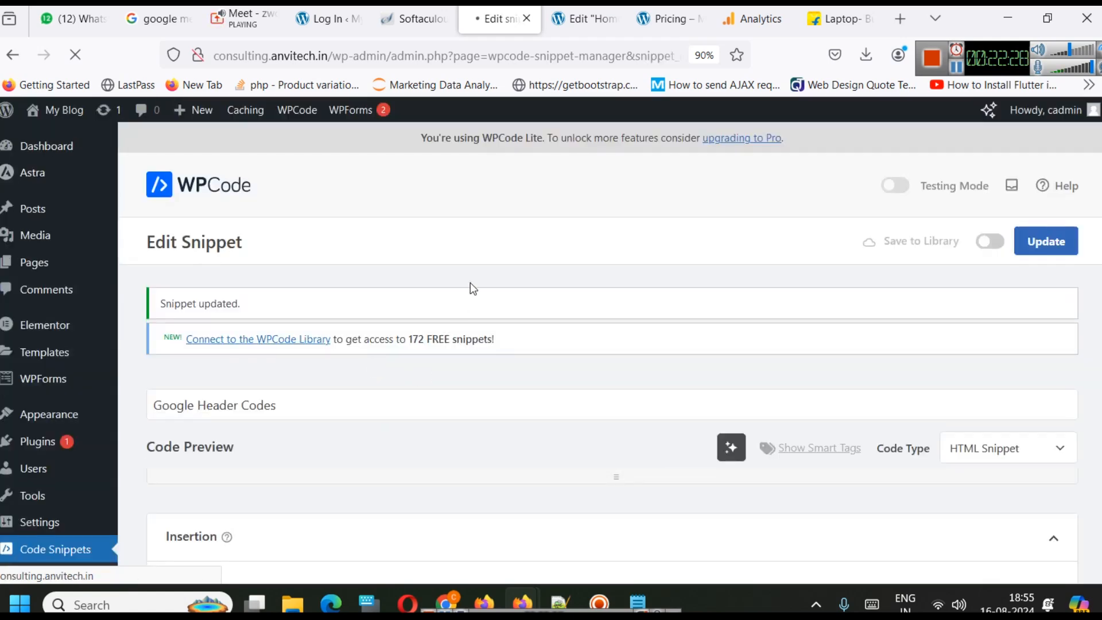
scroll(517, 263, "down", 5)
scroll(521, 268, "down", 1)
scroll(521, 274, "up", 2)
scroll(598, 258, "up", 6)
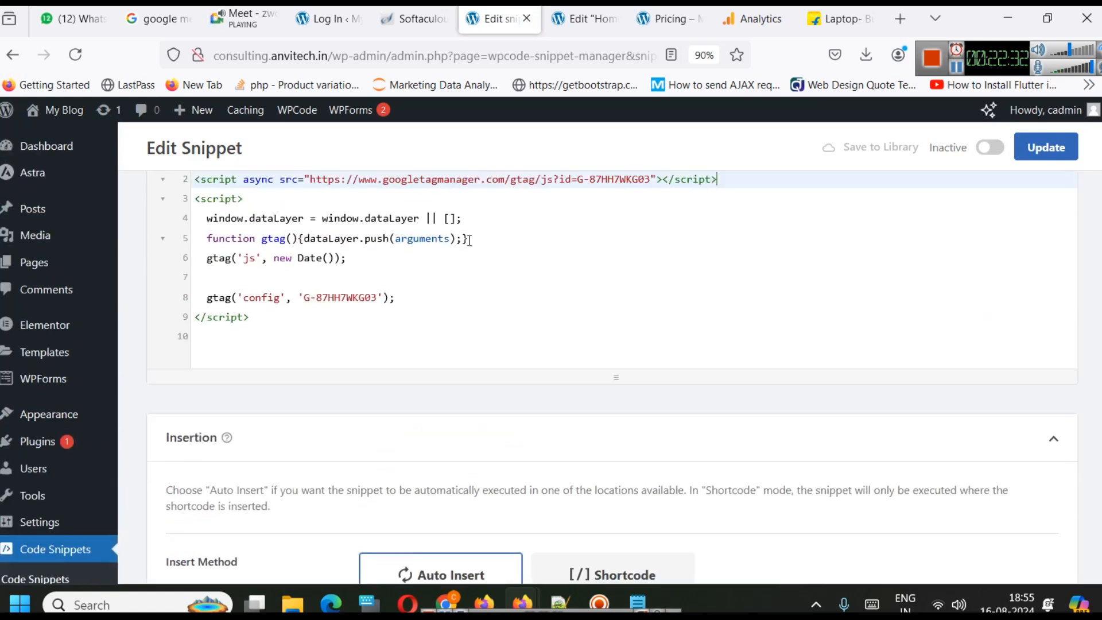
scroll(337, 342, "down", 3)
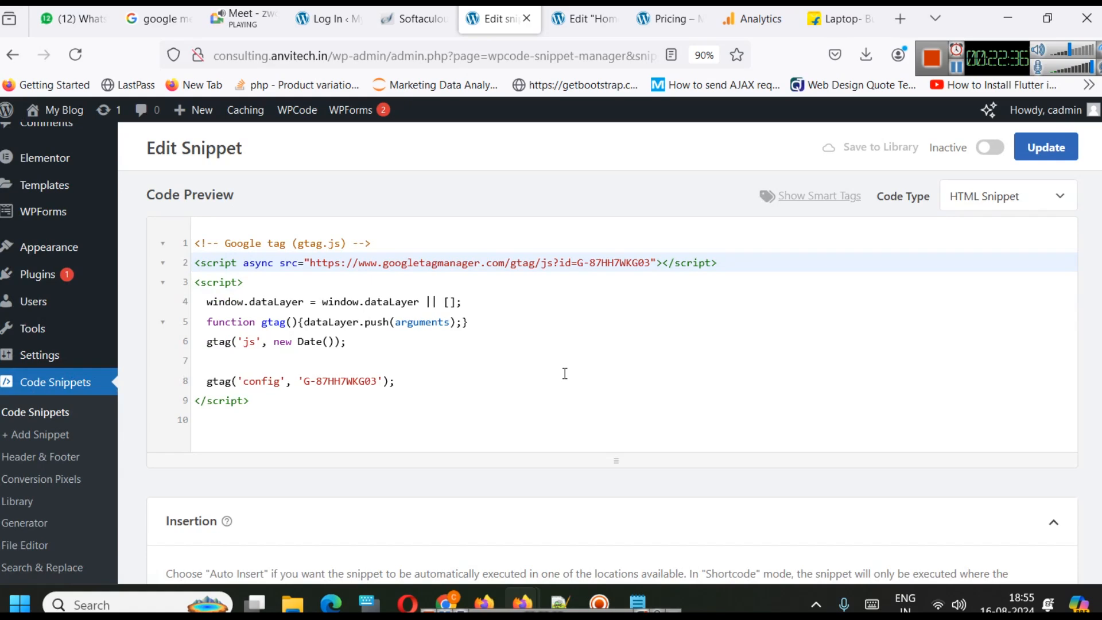
left_click(745, 16)
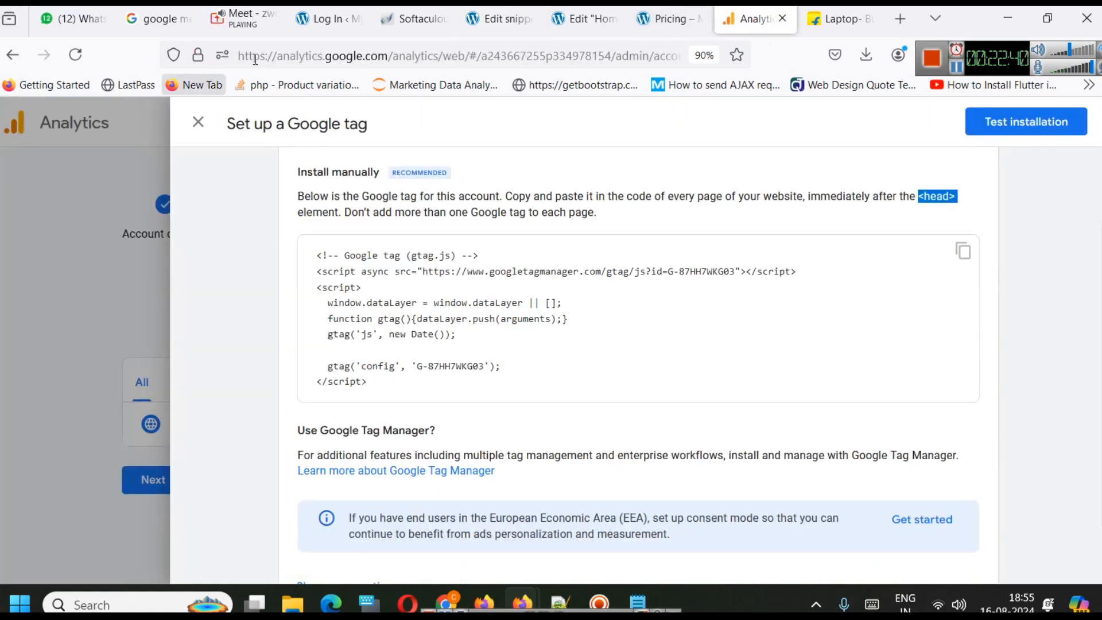
left_click(566, 8)
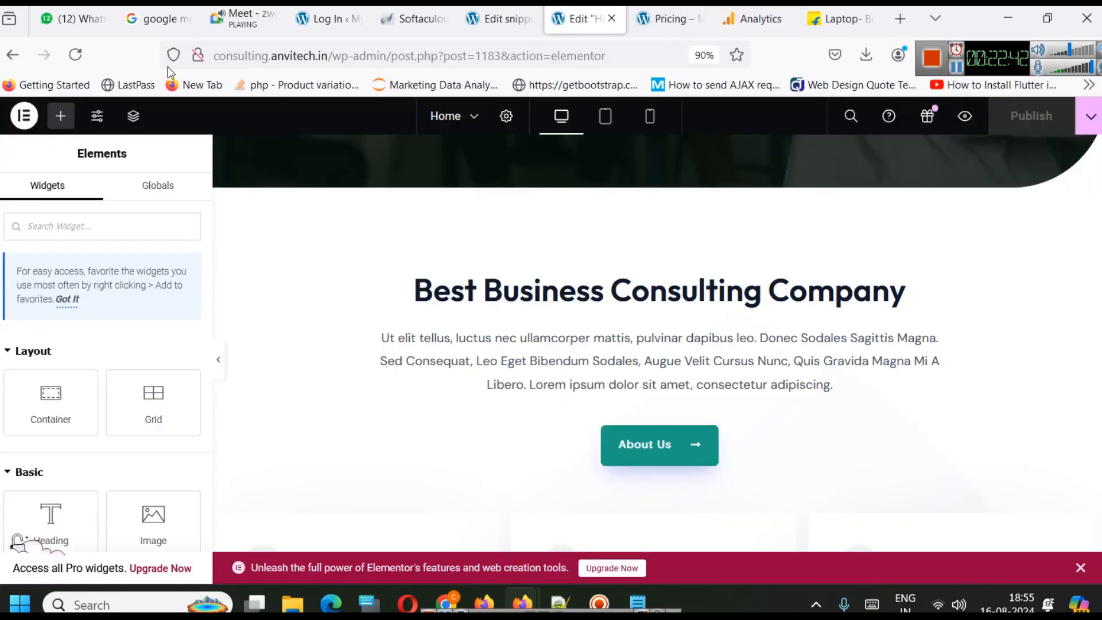
left_click(512, 7)
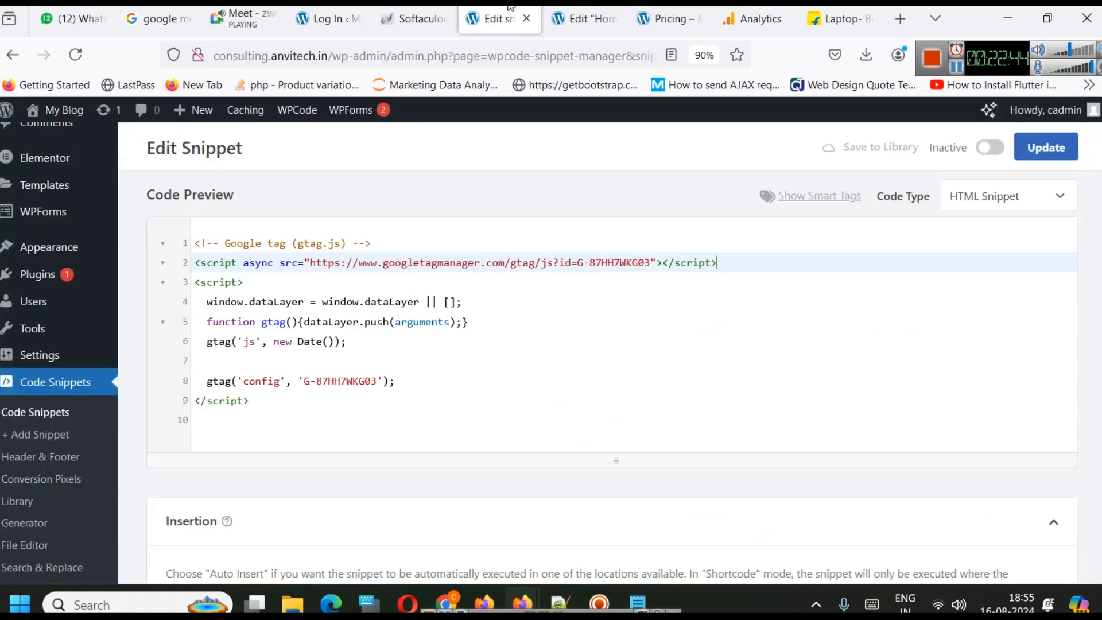
mouse_move(51, 110)
middle_click(51, 141)
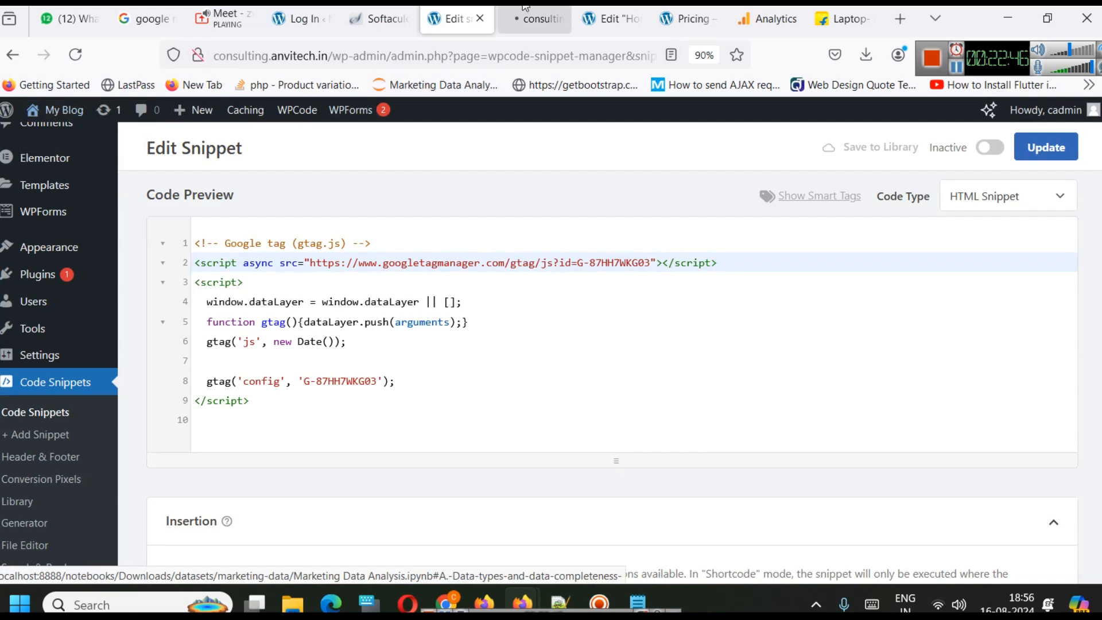
left_click(520, 22)
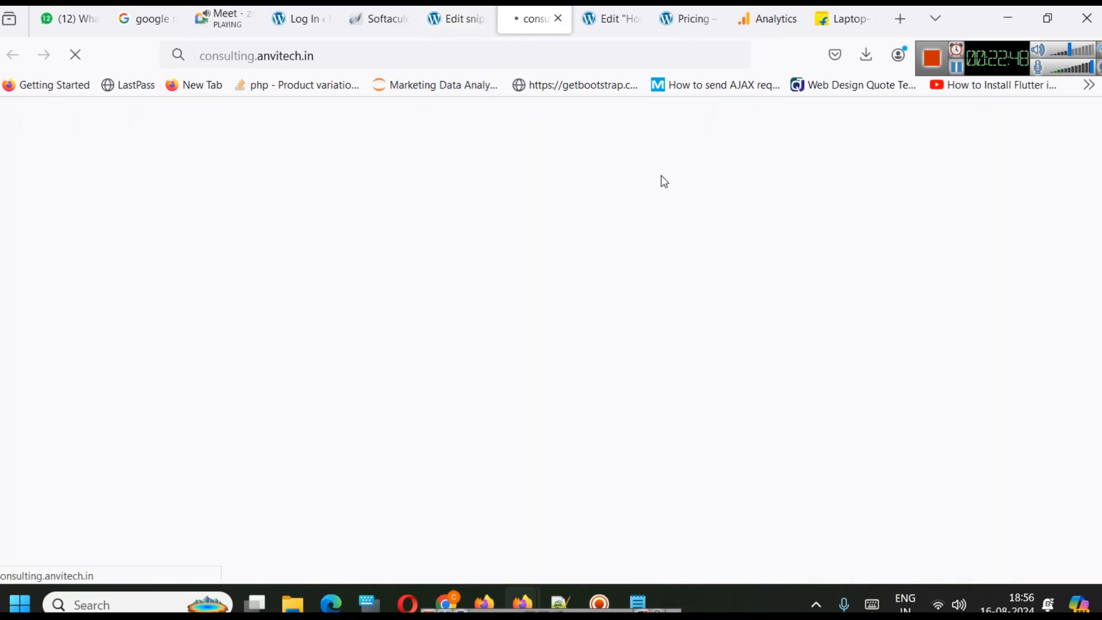
left_click(223, 53)
left_click(214, 55)
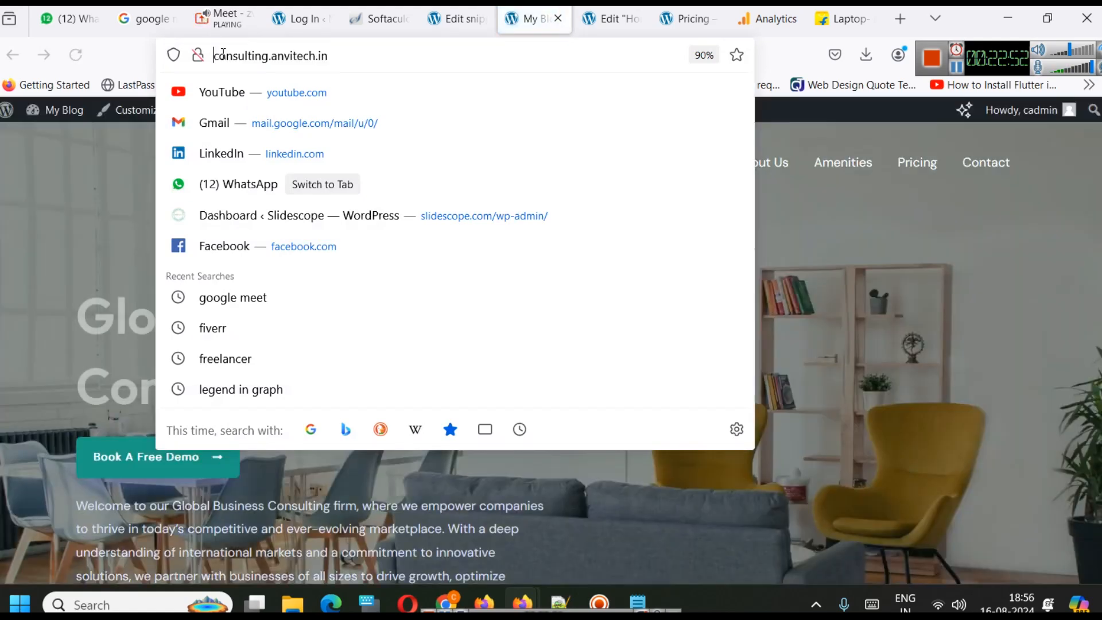
type("https")
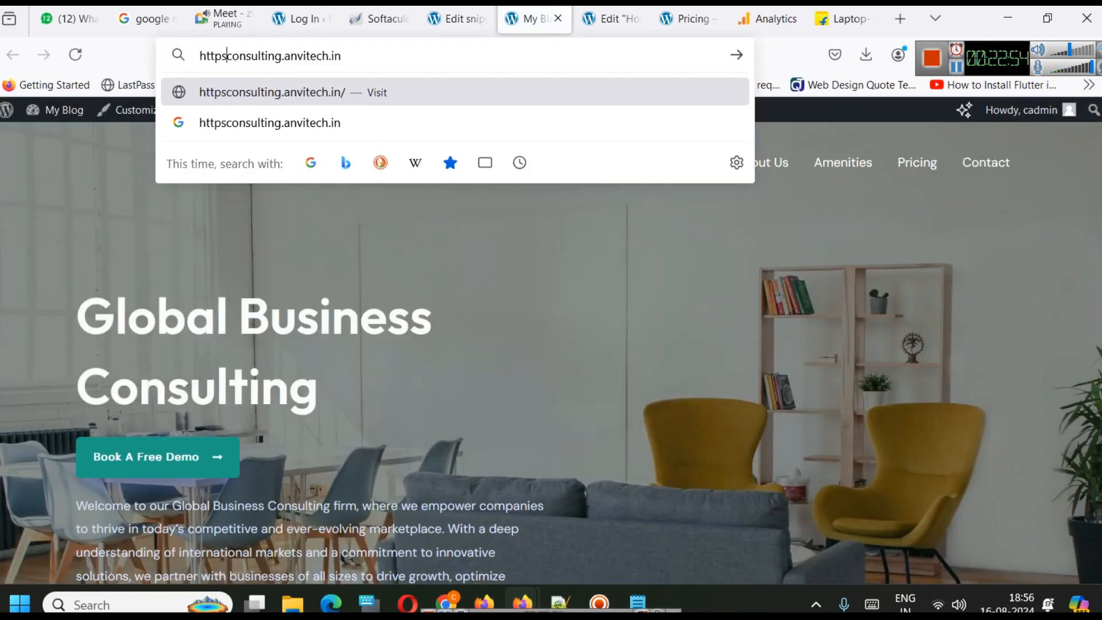
type("://")
key("Return")
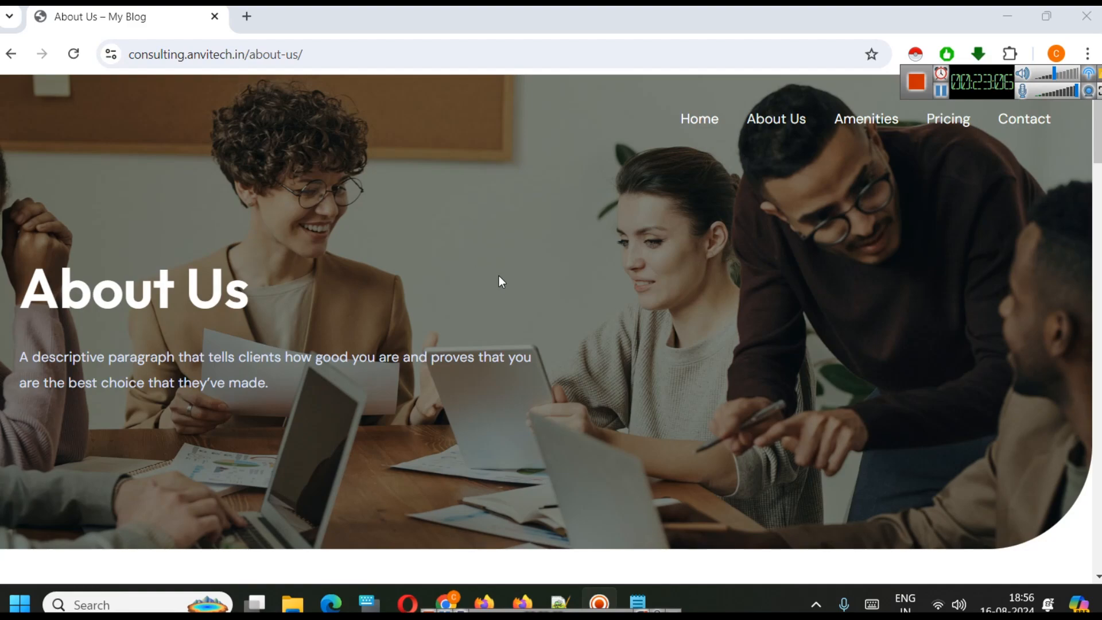
Look over the live site's About Us page in Chrome and open the Amenities page.
scroll(447, 261, "down", 3)
scroll(448, 262, "up", 3)
left_click(842, 117)
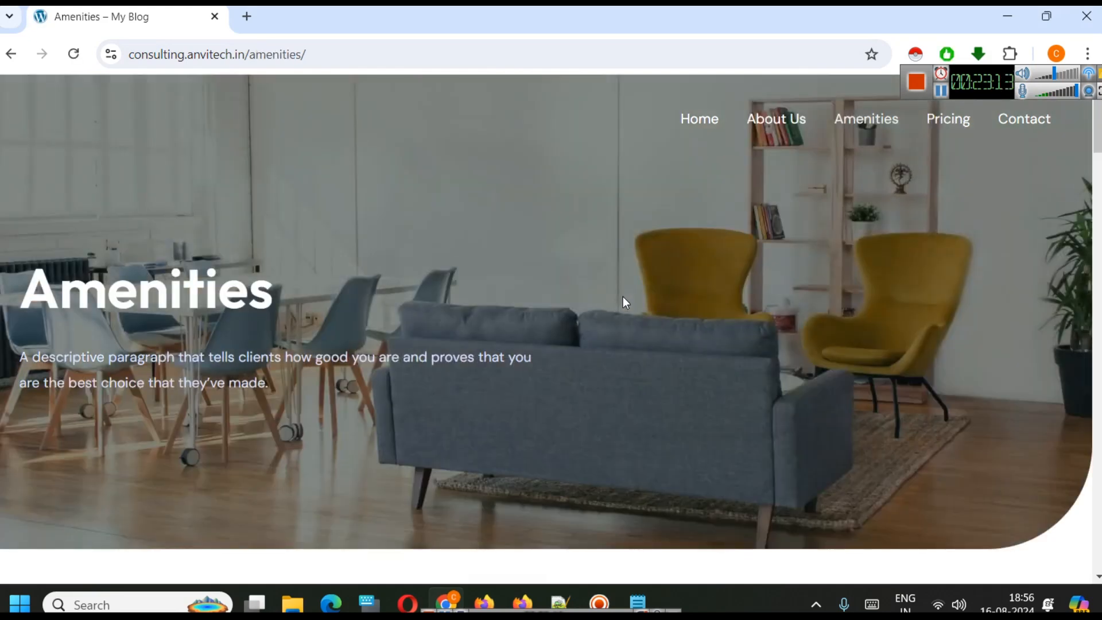
Switch back to Google Analytics in Firefox, test the Google tag installation, and close the tag setup and web stream details.
key("alt+Tab")
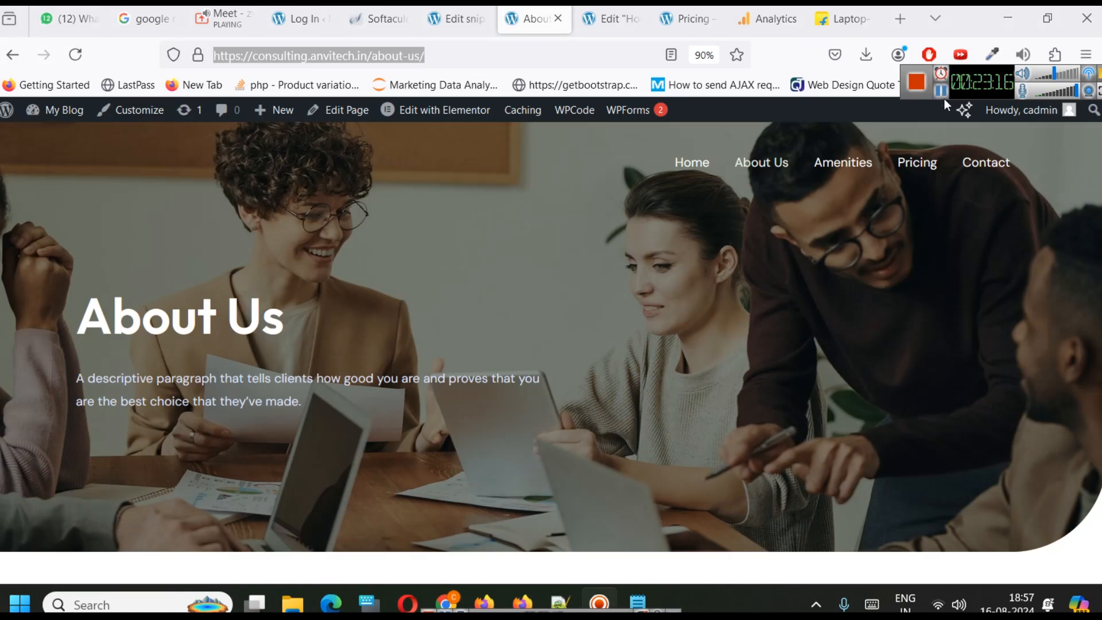
left_click(768, 19)
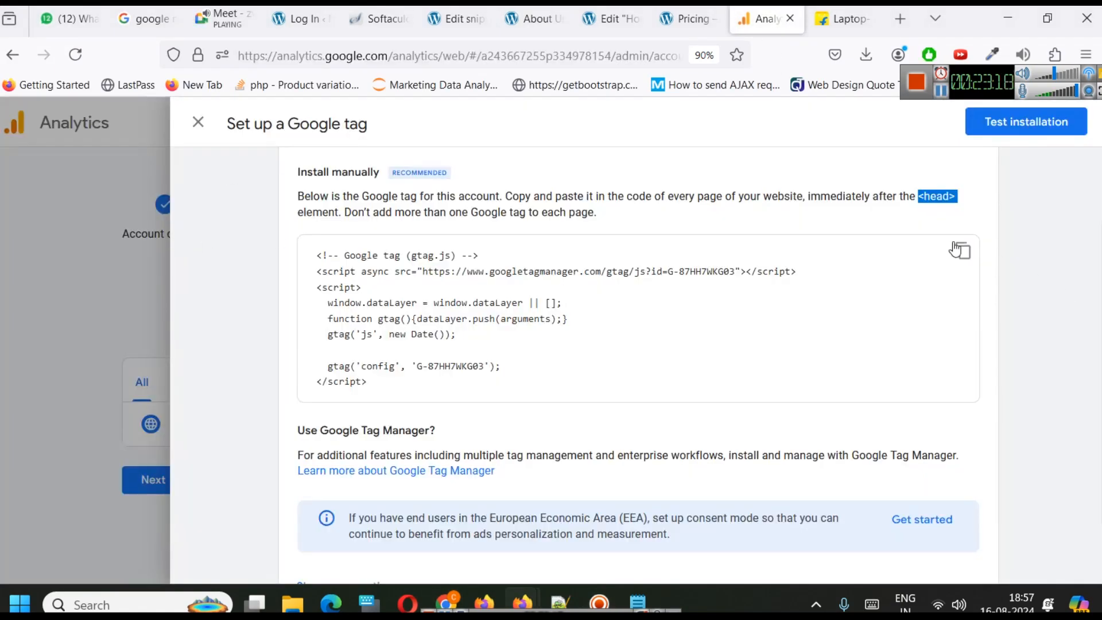
left_click(983, 130)
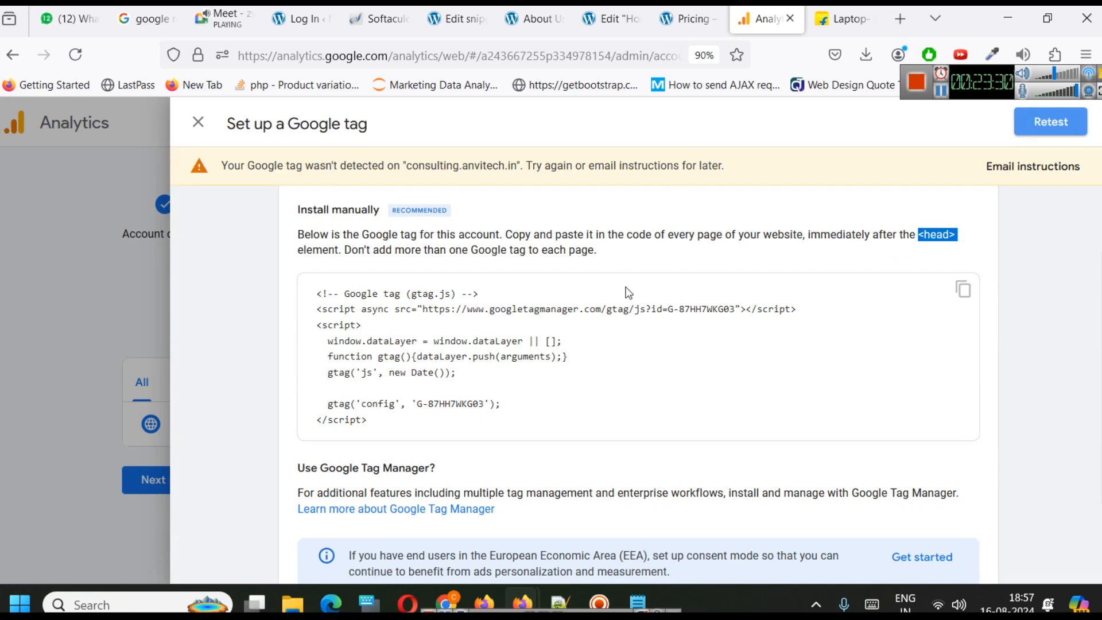
scroll(617, 281, "down", 1)
scroll(673, 291, "up", 3)
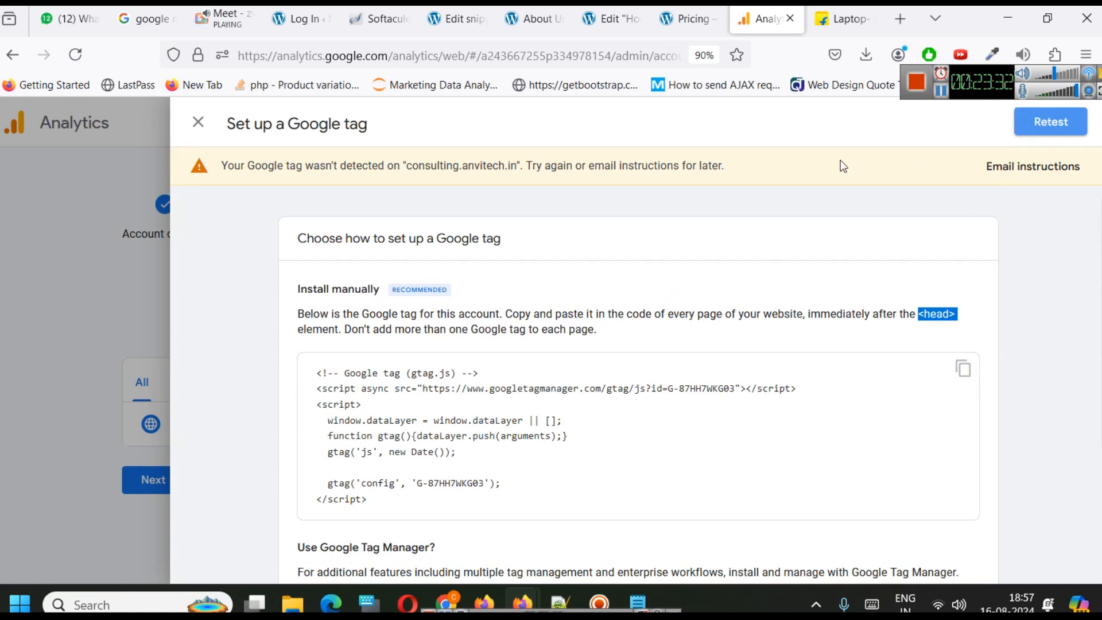
left_click(198, 122)
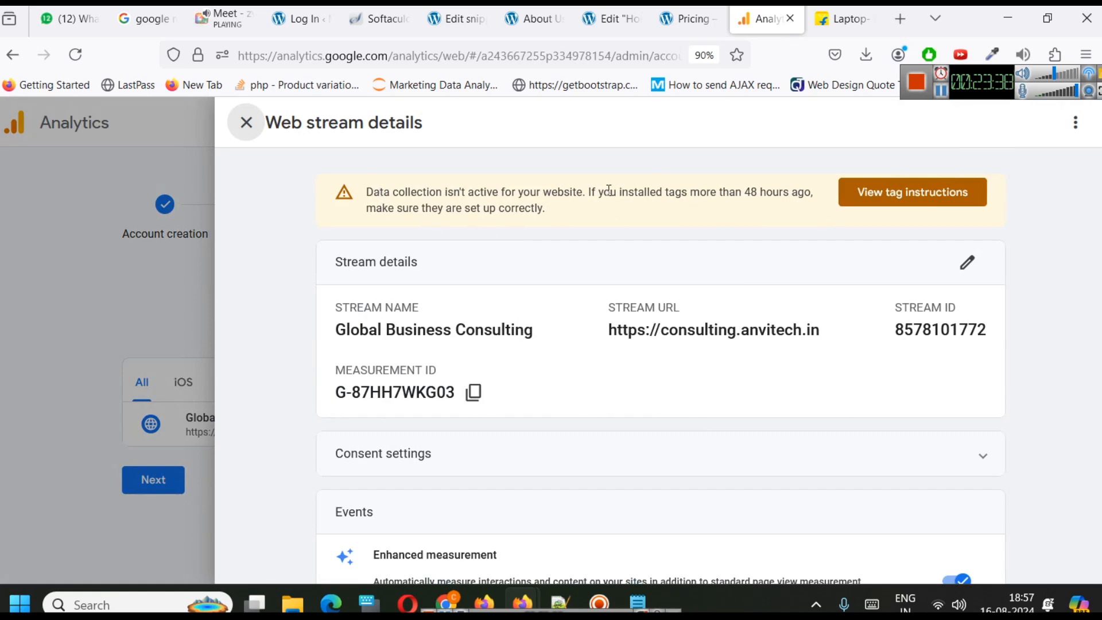
left_click(246, 122)
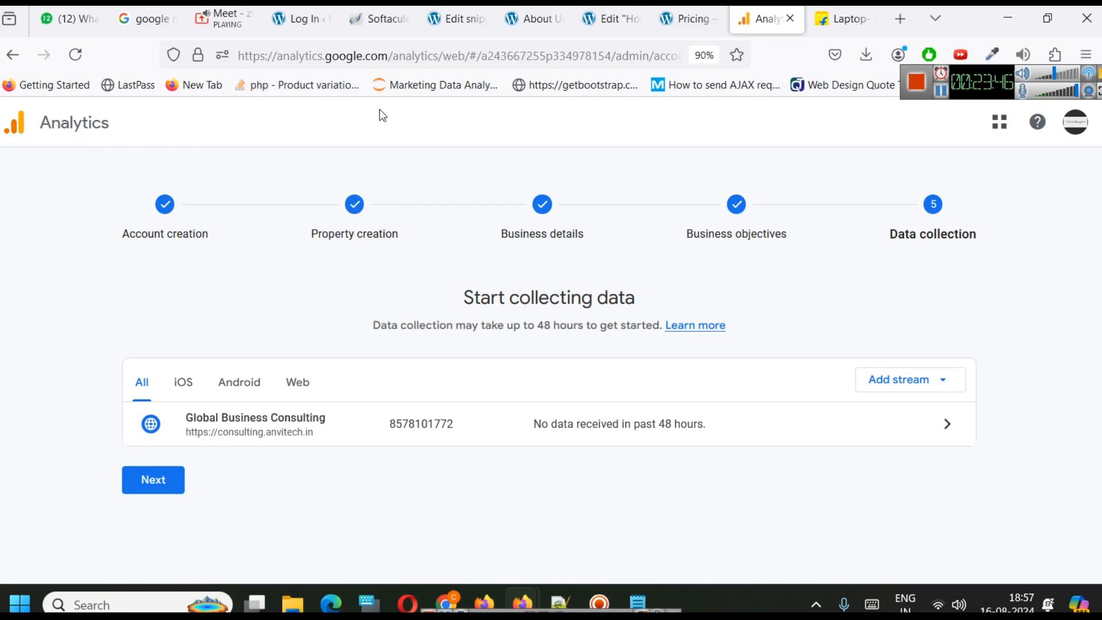
Leave the account creation wizard by loading the base analytics.google.com/analytics/ address.
left_click_drag(446, 56, 860, 108)
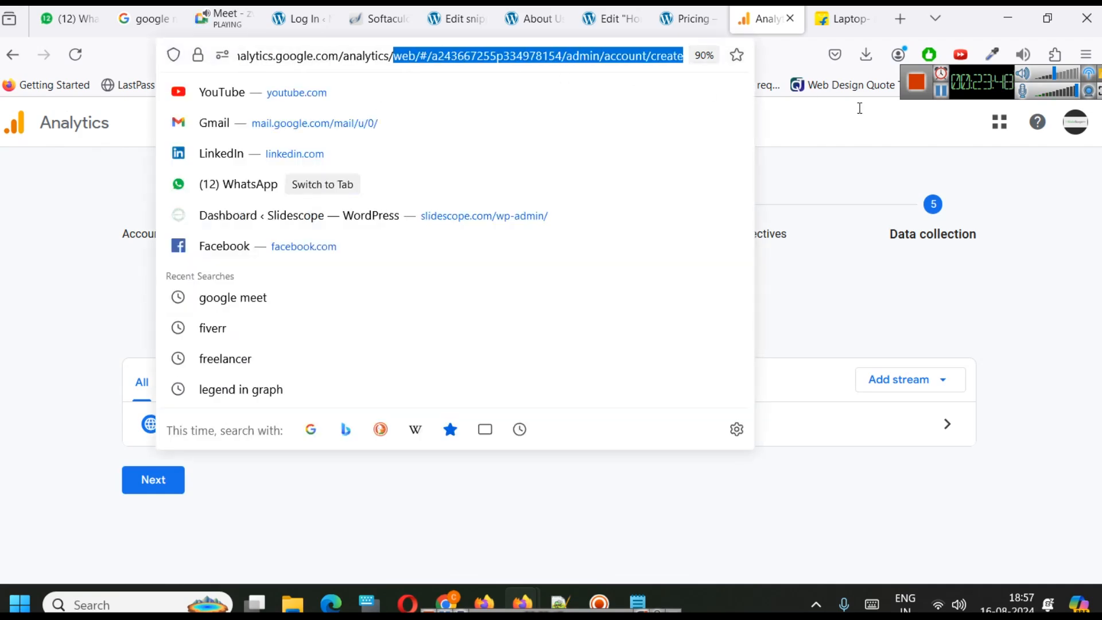
key("BackSpace")
key("Return")
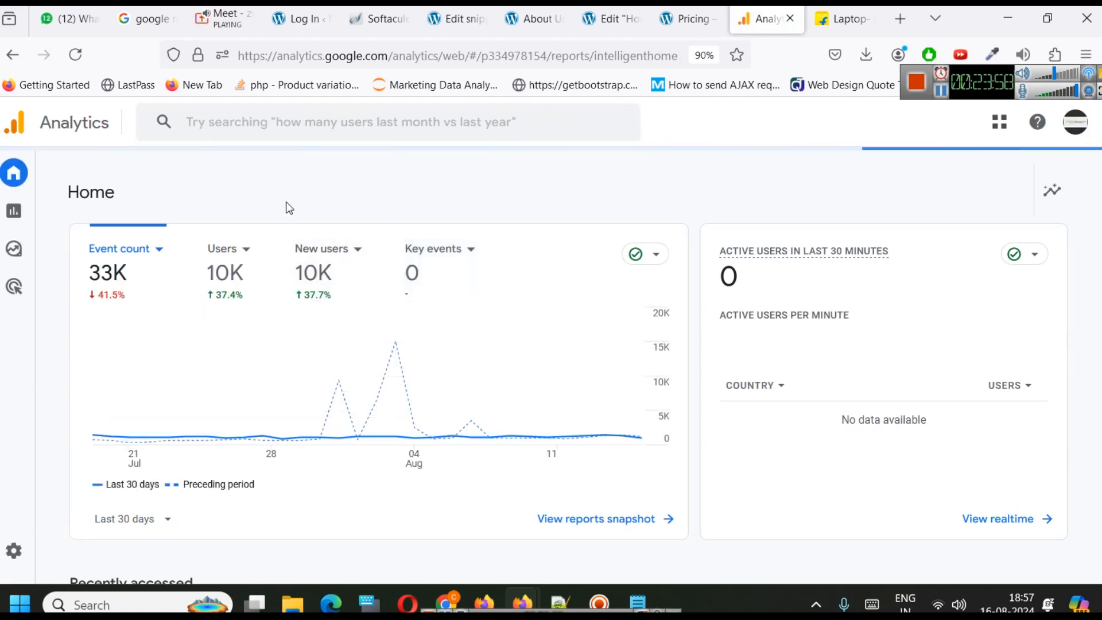
Switch to the Consulting property under the Anvitech.in Analytics account.
left_click(230, 125)
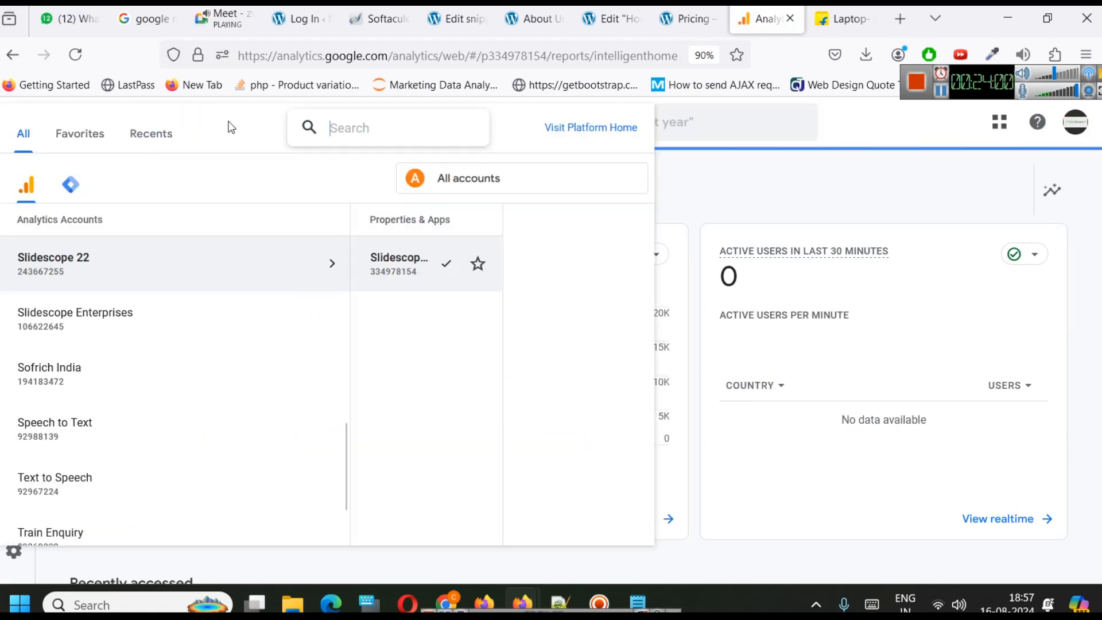
scroll(166, 365, "down", 2)
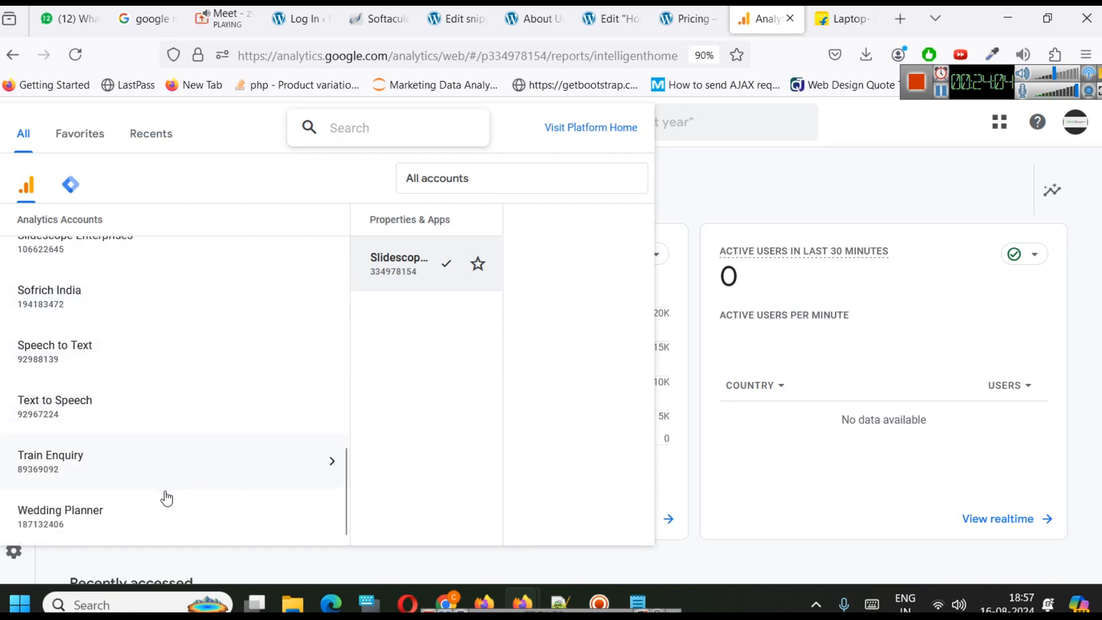
scroll(163, 503, "up", 10)
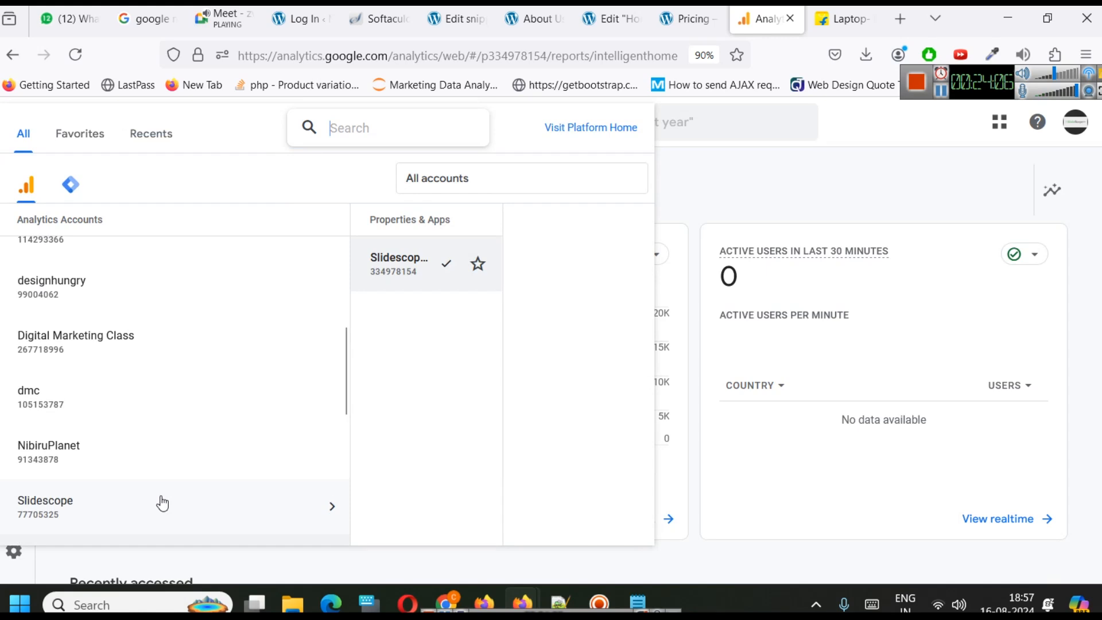
scroll(160, 503, "down", 2)
scroll(86, 373, "up", 1)
scroll(88, 373, "down", 1)
left_click(77, 252)
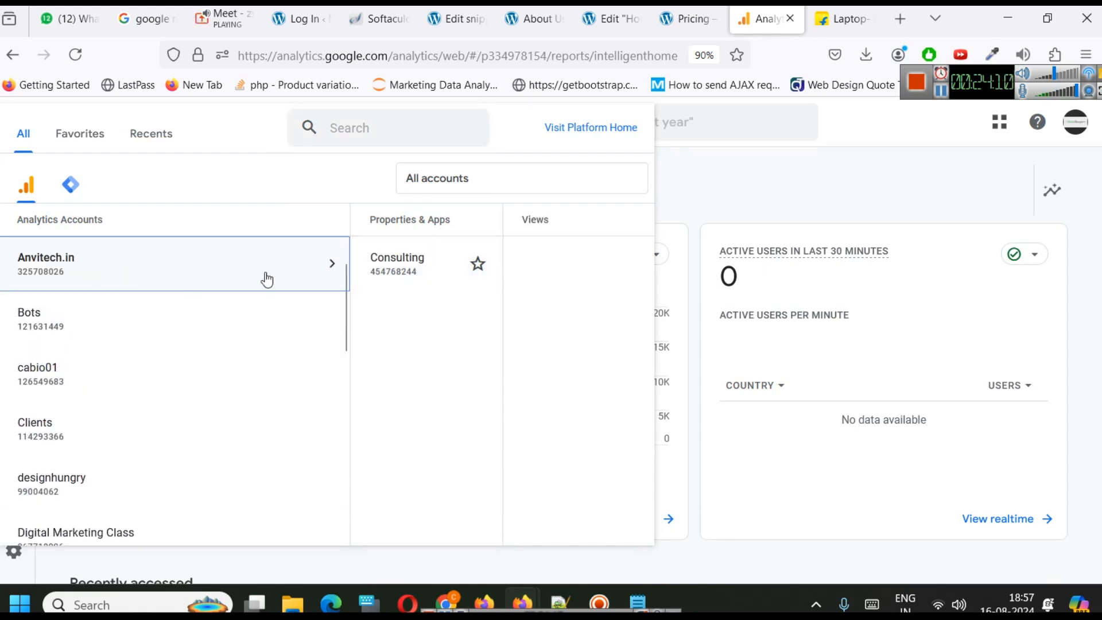
left_click(404, 277)
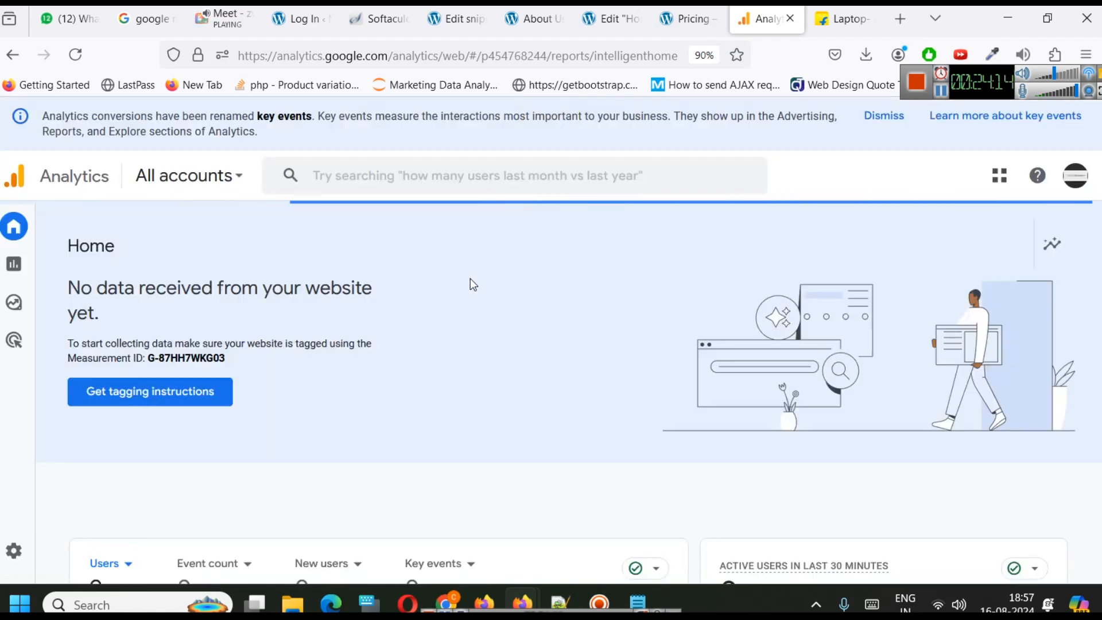
Examine the Consulting property's Home overview, including the user metrics and active users in the last 30 minutes.
scroll(663, 283, "down", 2)
scroll(663, 283, "down", 3)
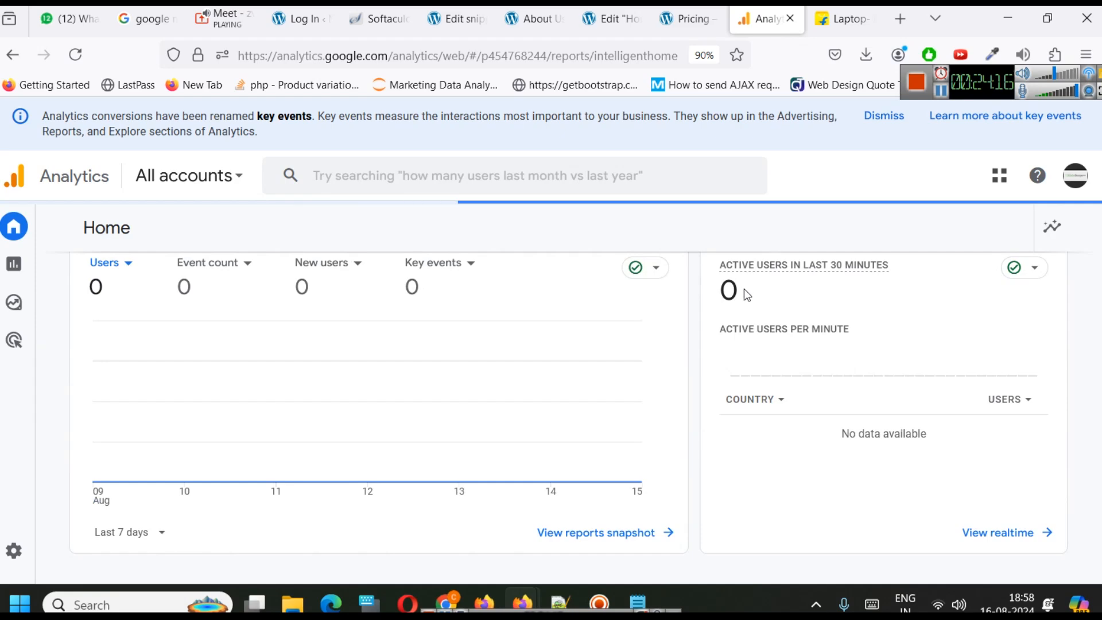
scroll(829, 440, "up", 5)
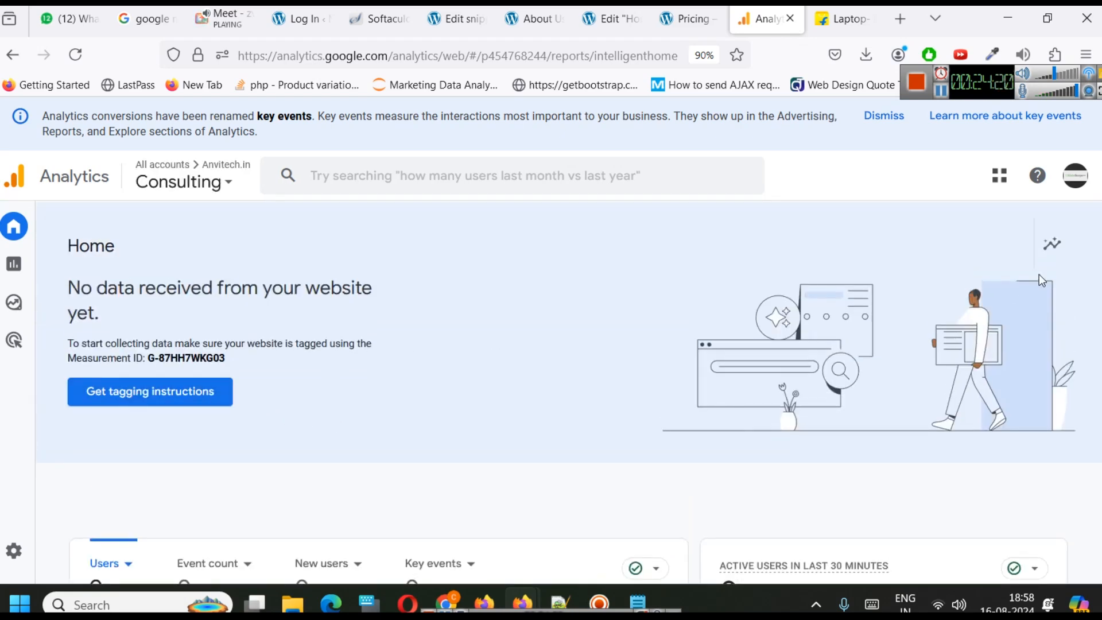
scroll(425, 327, "down", 3)
scroll(528, 330, "down", 1)
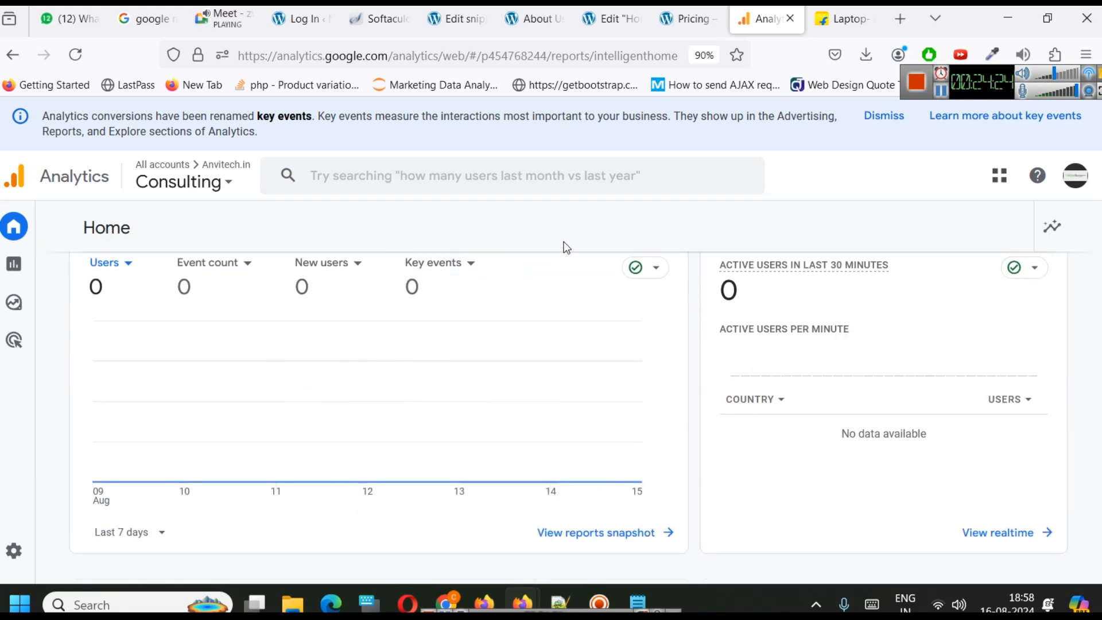
scroll(355, 331, "up", 3)
scroll(356, 331, "up", 1)
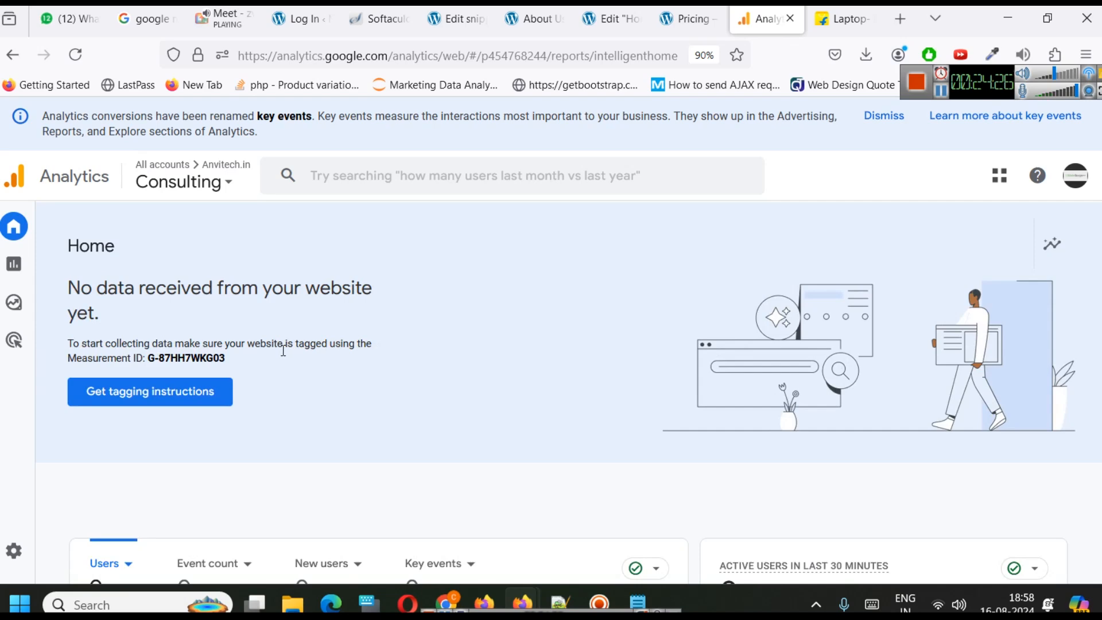
scroll(447, 396, "down", 2)
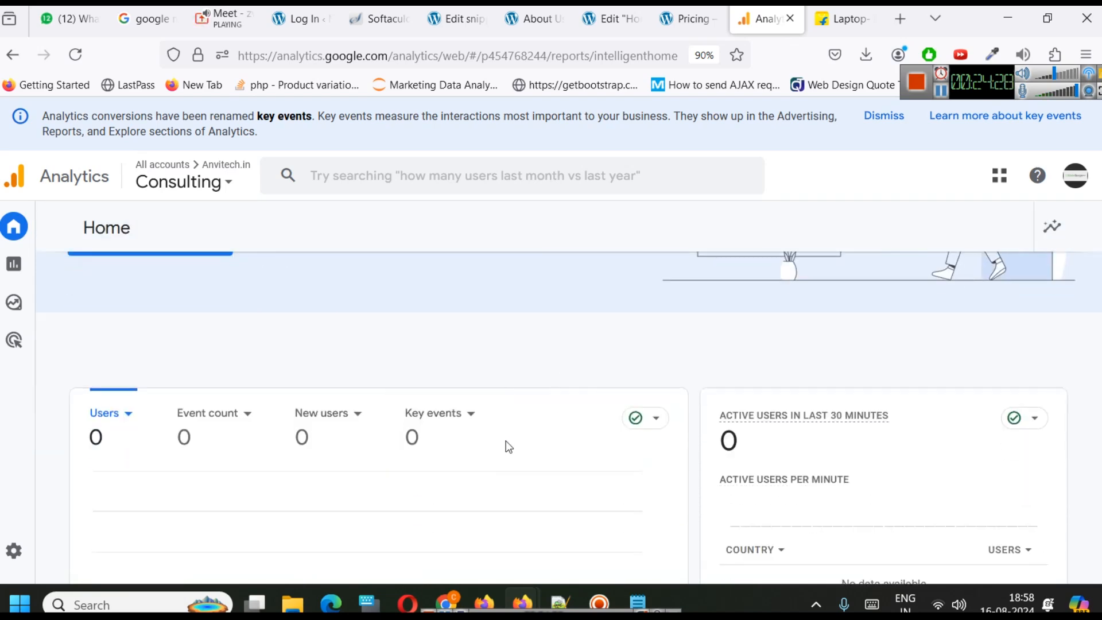
Switch to Chrome, show the Amenities page's source code and search it for "87hh".
mouse_move(446, 602)
left_click(437, 536)
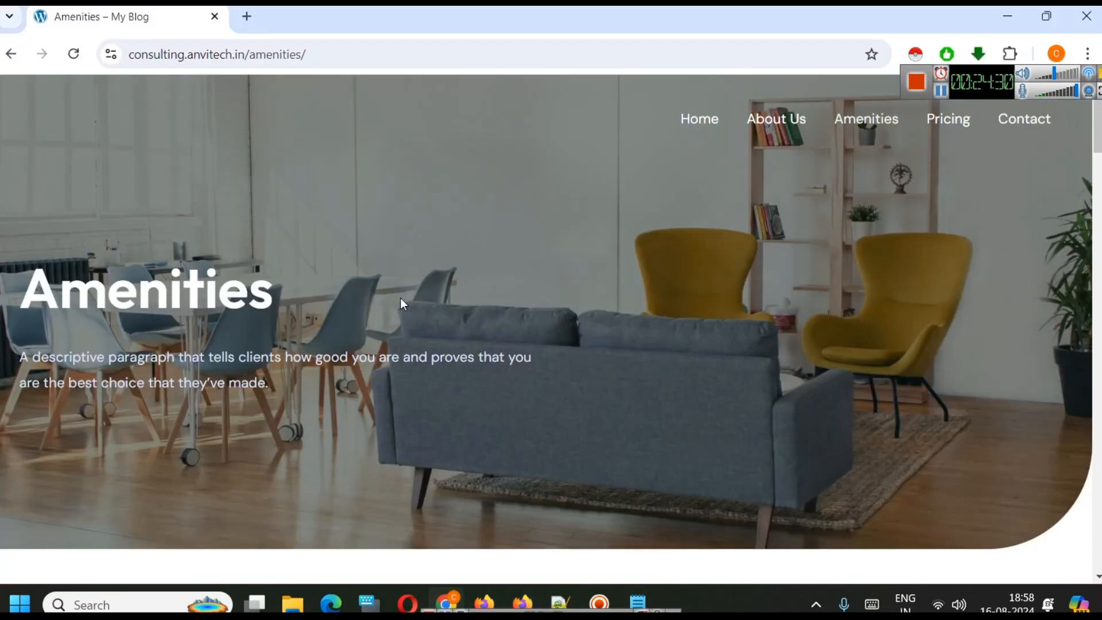
key("ctrl+u")
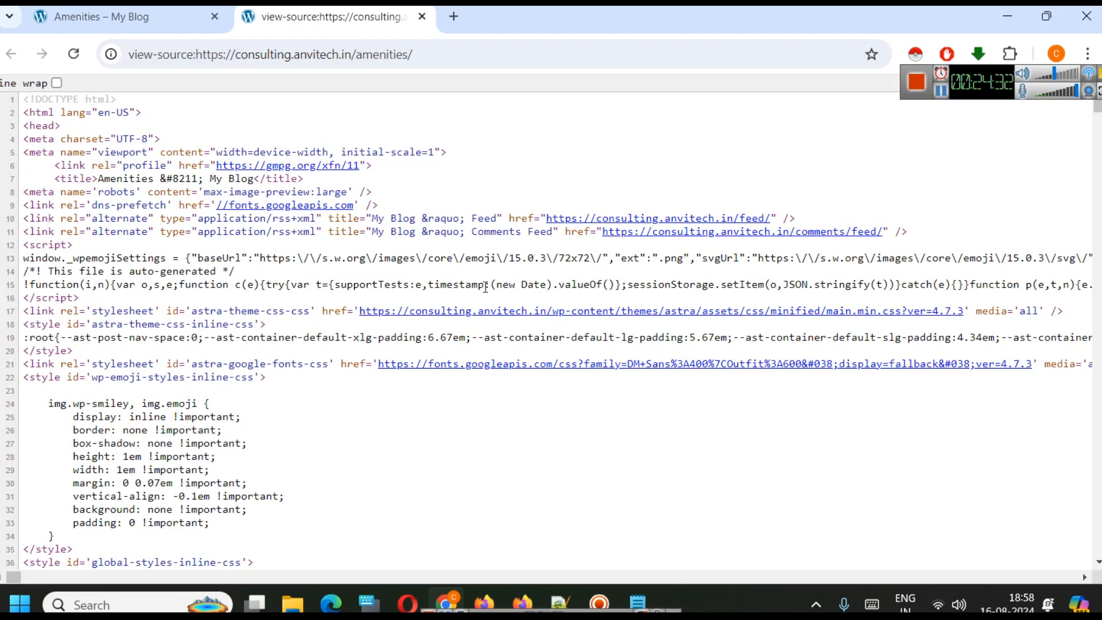
key("ctrl+f")
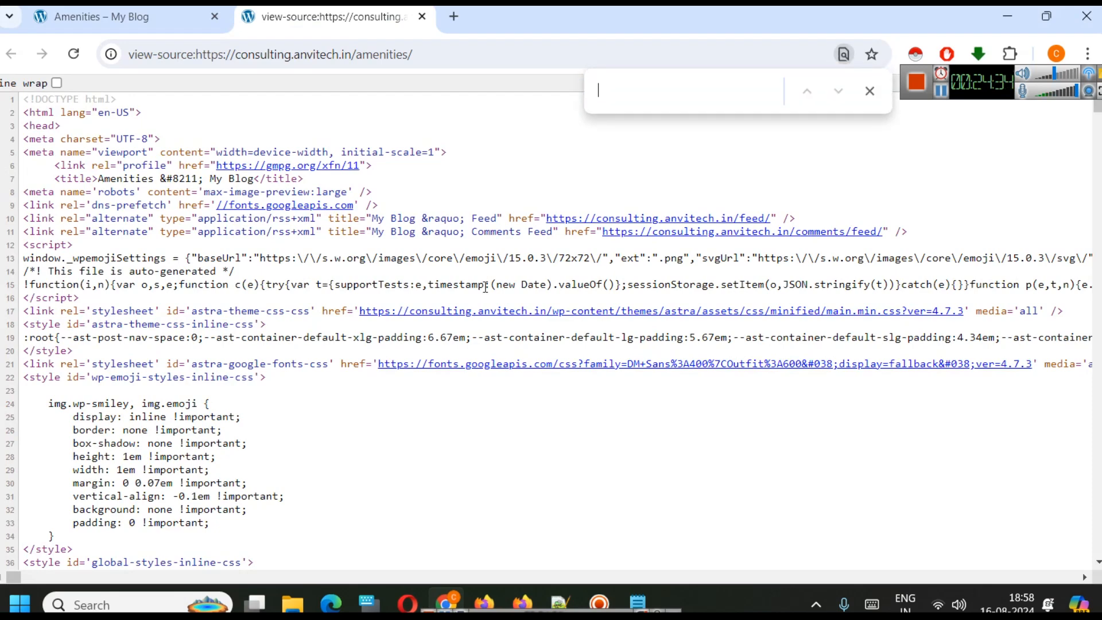
type("87hh")
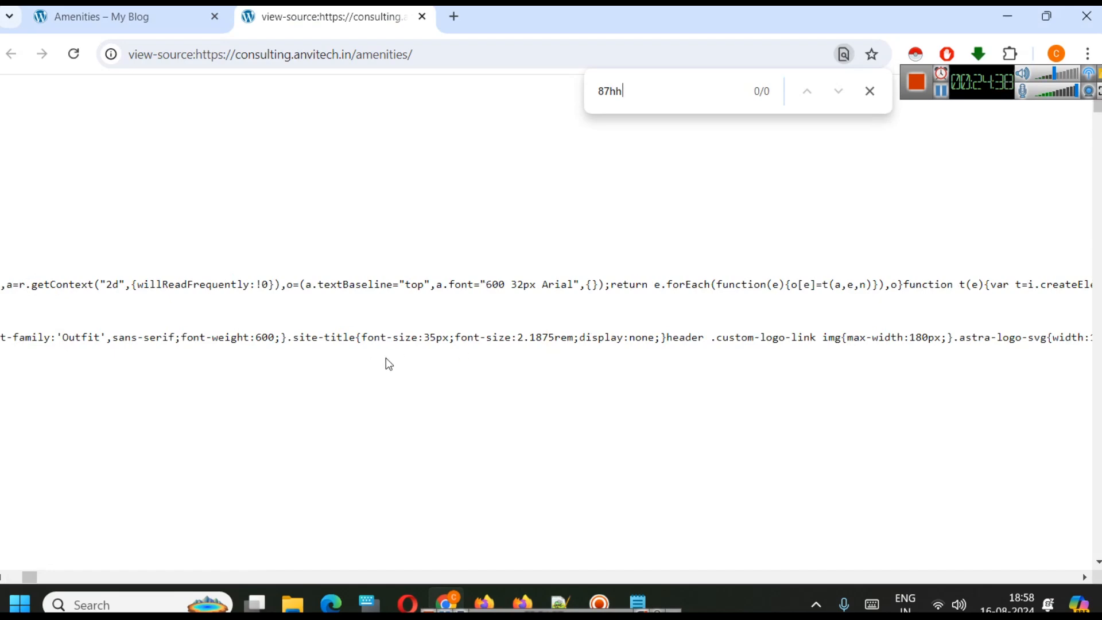
Open the Amenities page in a new browser window and load it with the query string ?i=12.
left_click(121, 16)
left_click(301, 54)
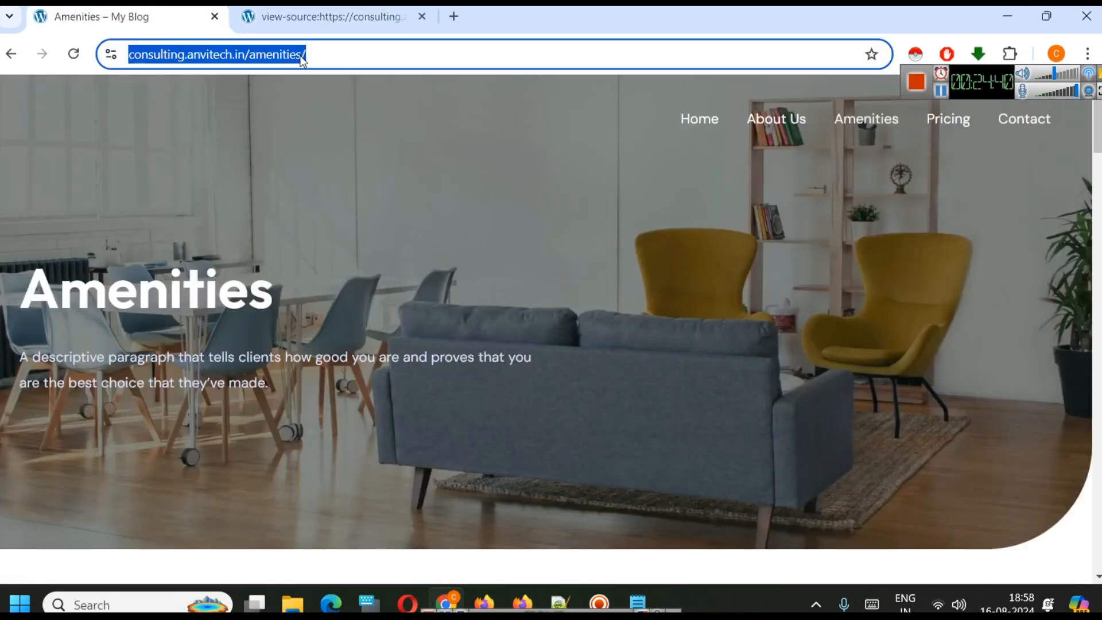
key("shift+Return")
scroll(364, 123, "down", 15)
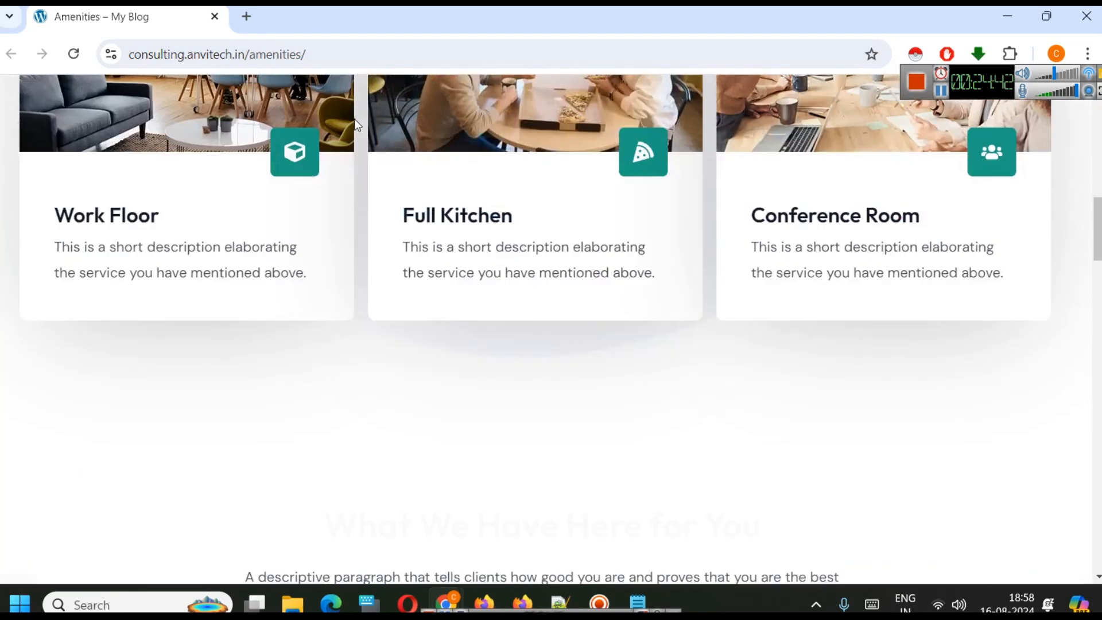
scroll(345, 126, "up", 15)
left_click(322, 56)
left_click(328, 57)
type("?i=12")
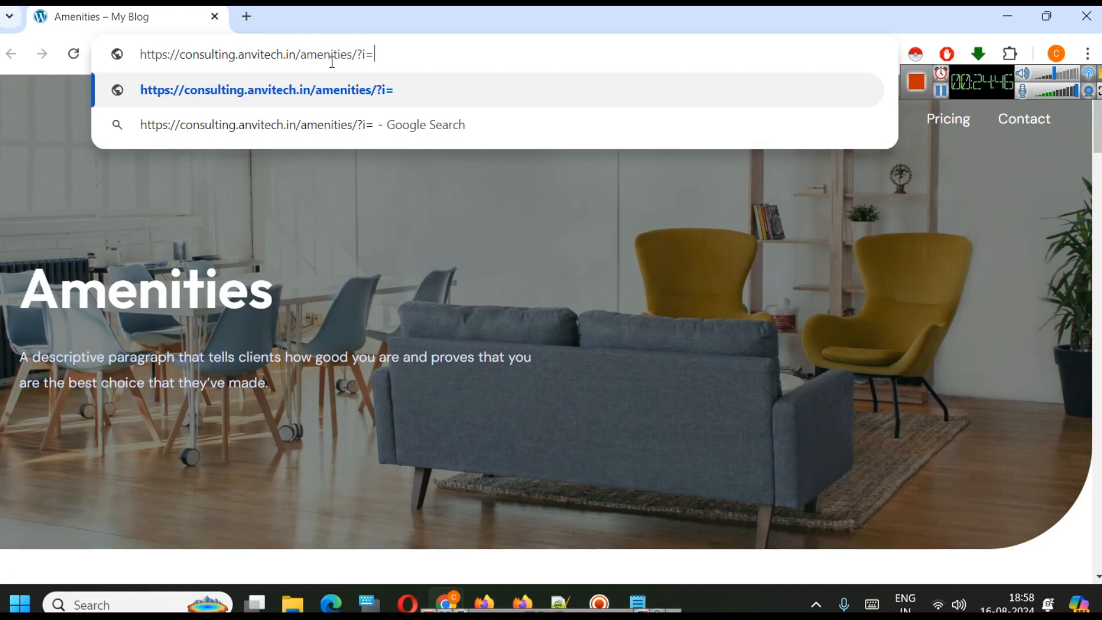
key("Return")
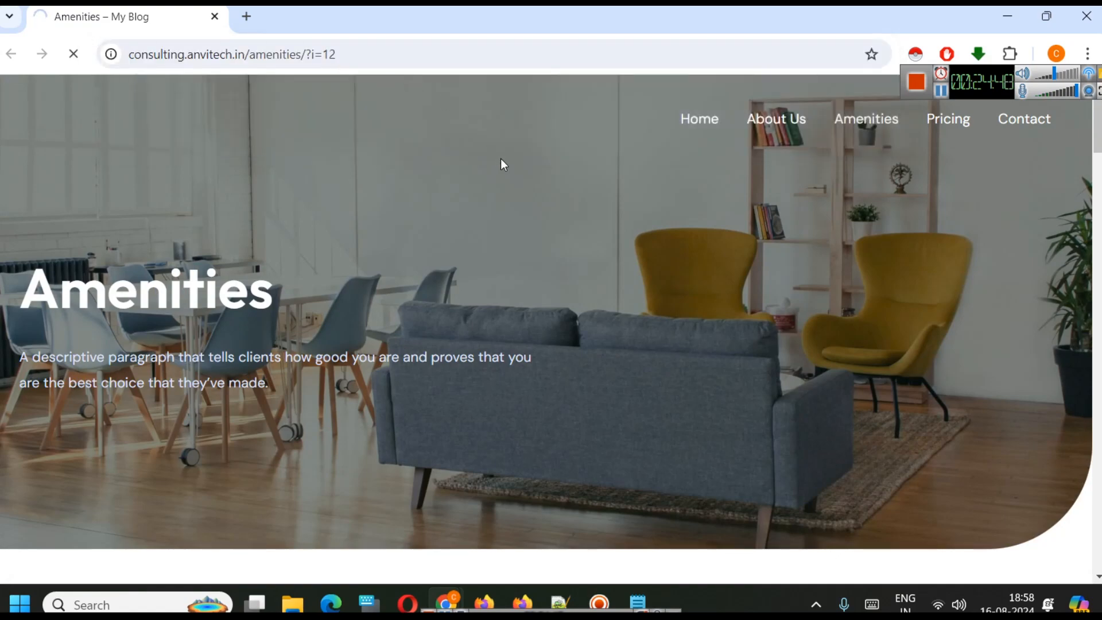
Go to the site's Home page and reload it with the query string ?i=122.
left_click(687, 118)
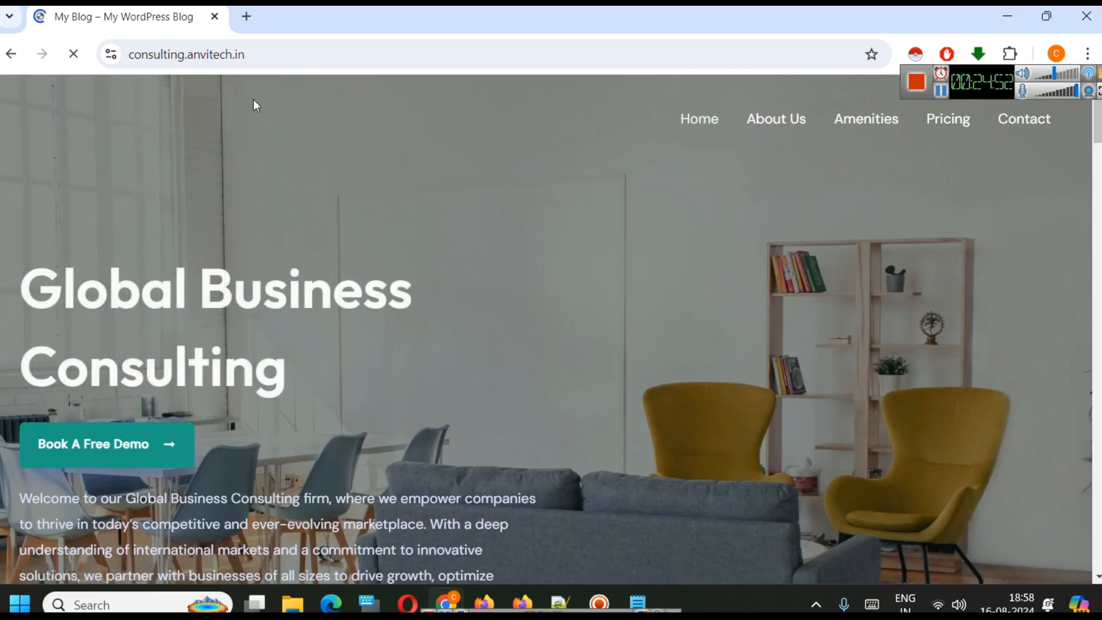
left_click(290, 48)
left_click(290, 48)
type("/?i=122")
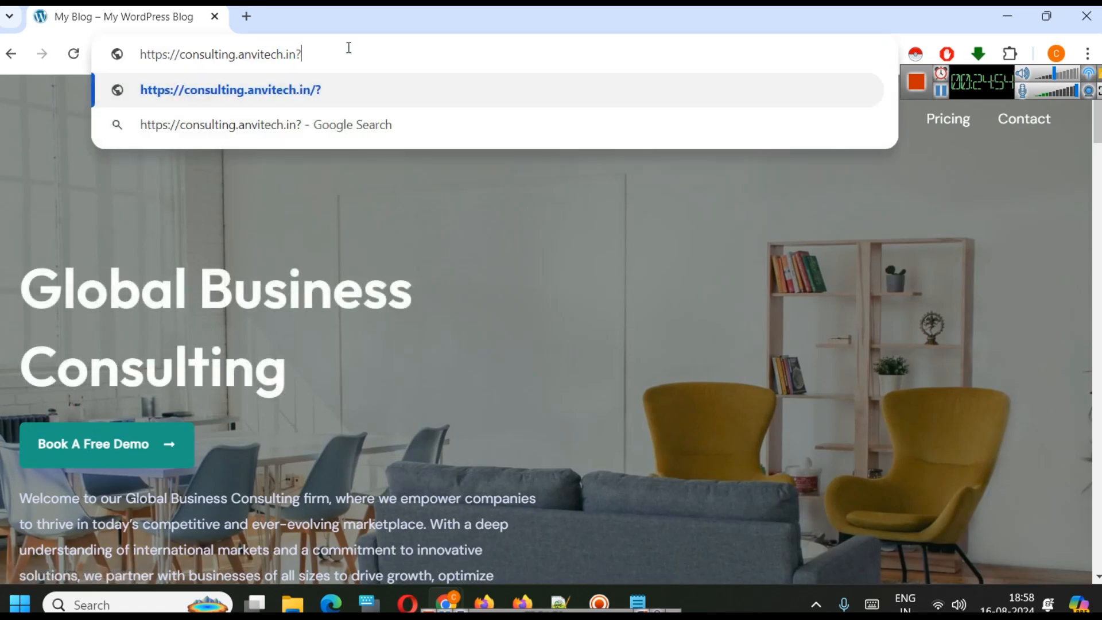
key("Return")
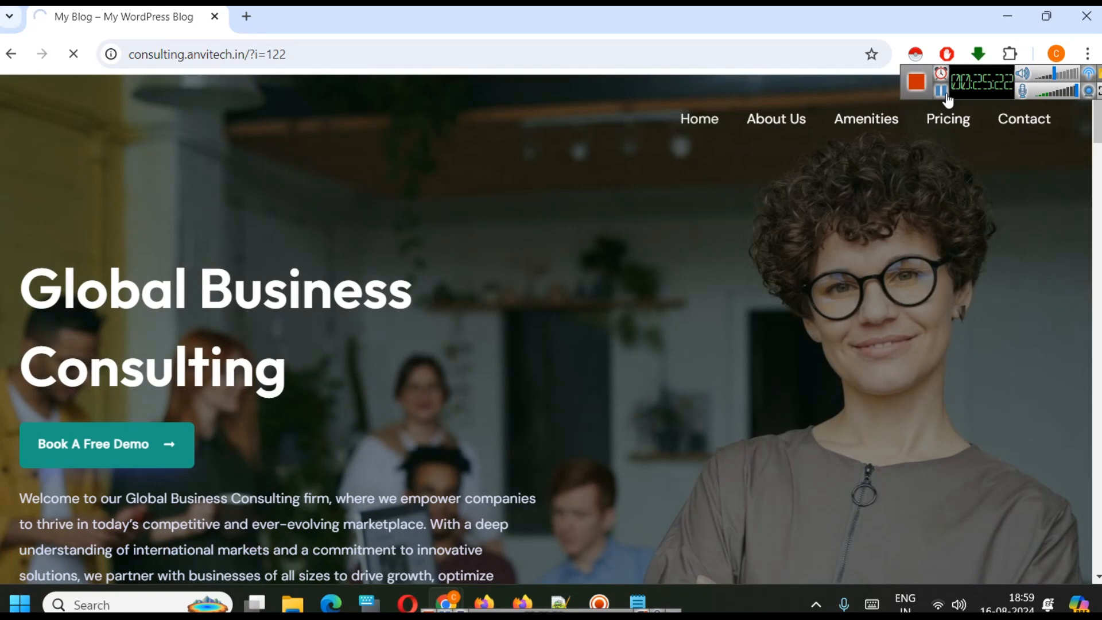
Show the Home page's source code and search it for "87hh".
key("ctrl+u")
left_click(308, 12)
key("ctrl+f")
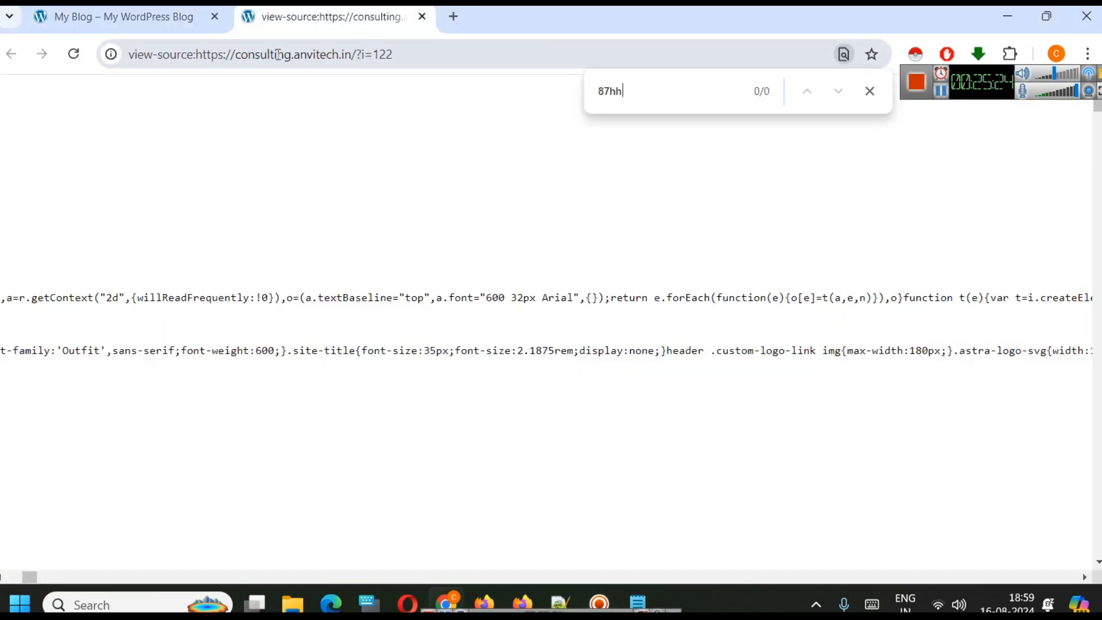
Switch to the Google Header Codes snippet editor in Firefox and review its code and insertion location options.
mouse_move(512, 588)
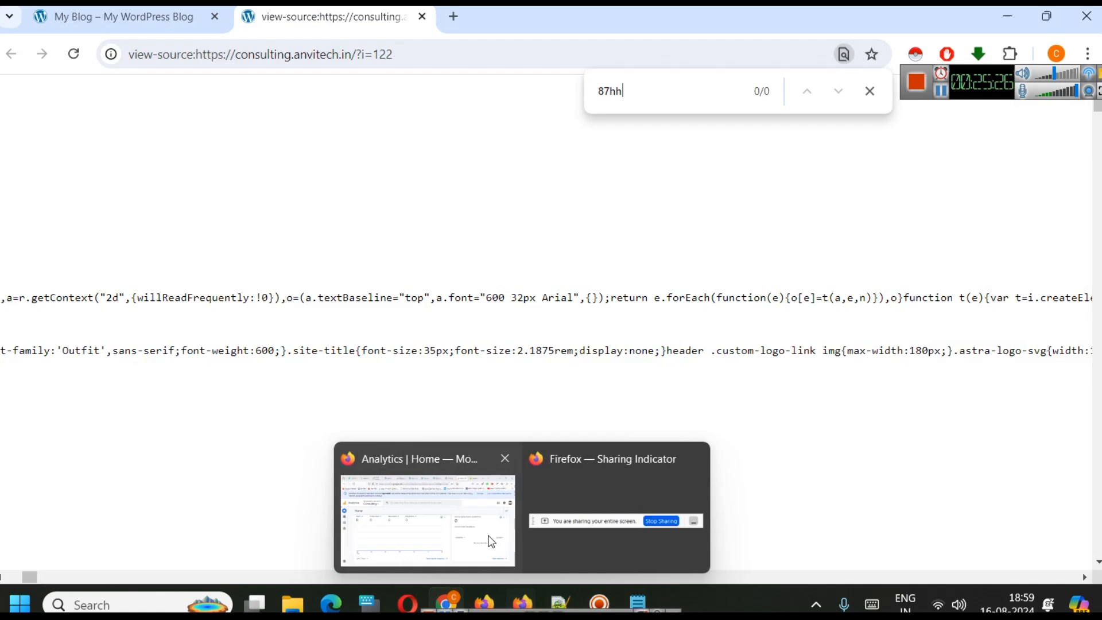
left_click(487, 538)
left_click(531, 16)
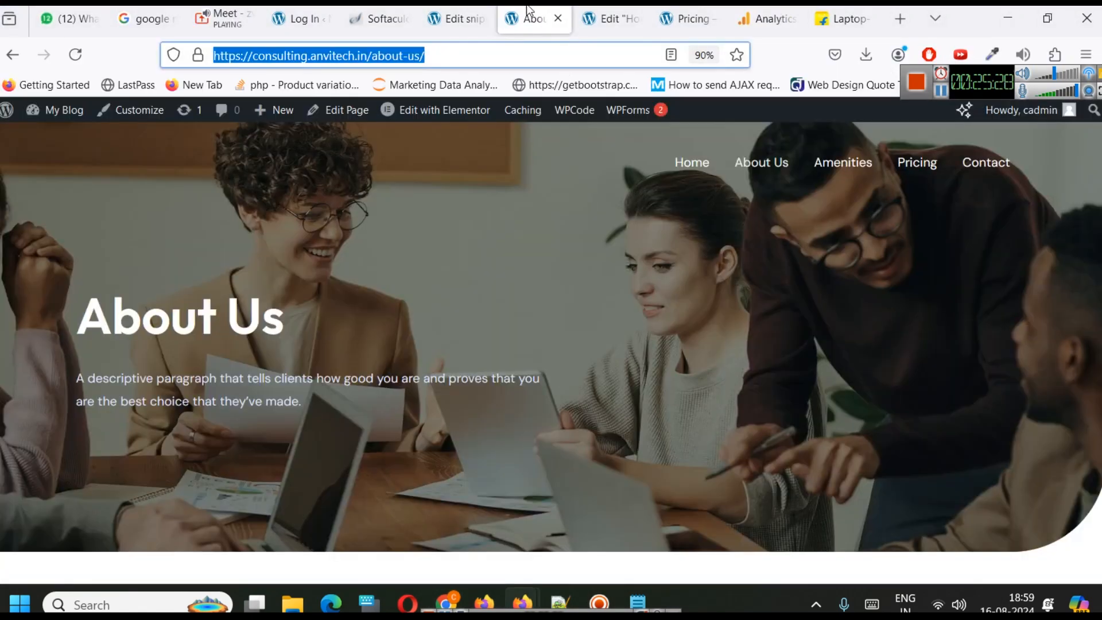
left_click(459, 13)
scroll(580, 386, "up", 3)
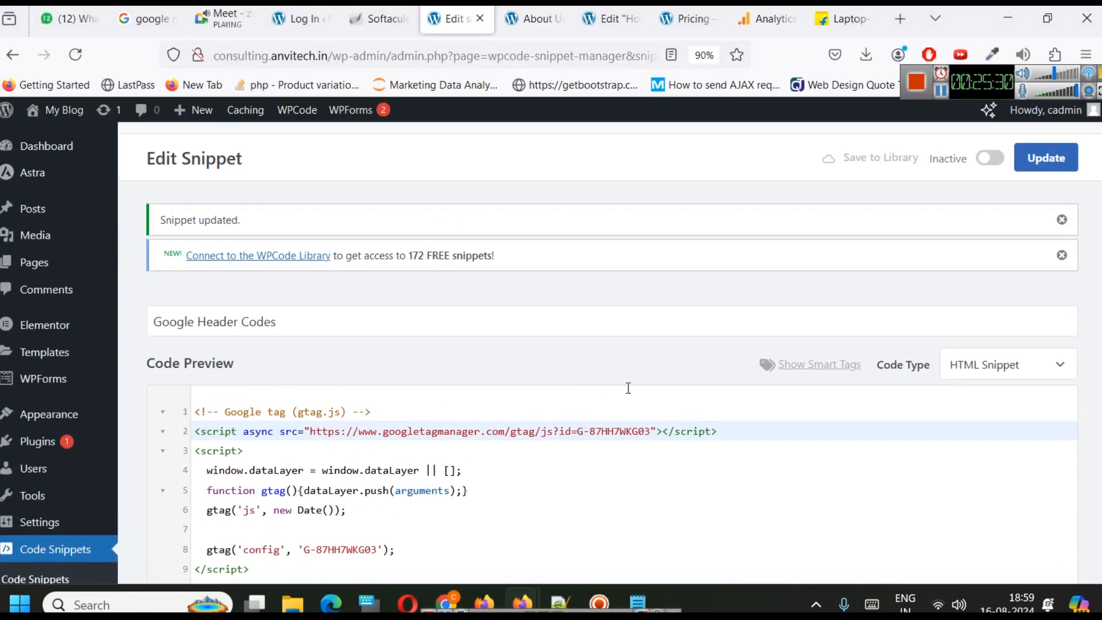
scroll(724, 373, "up", 2)
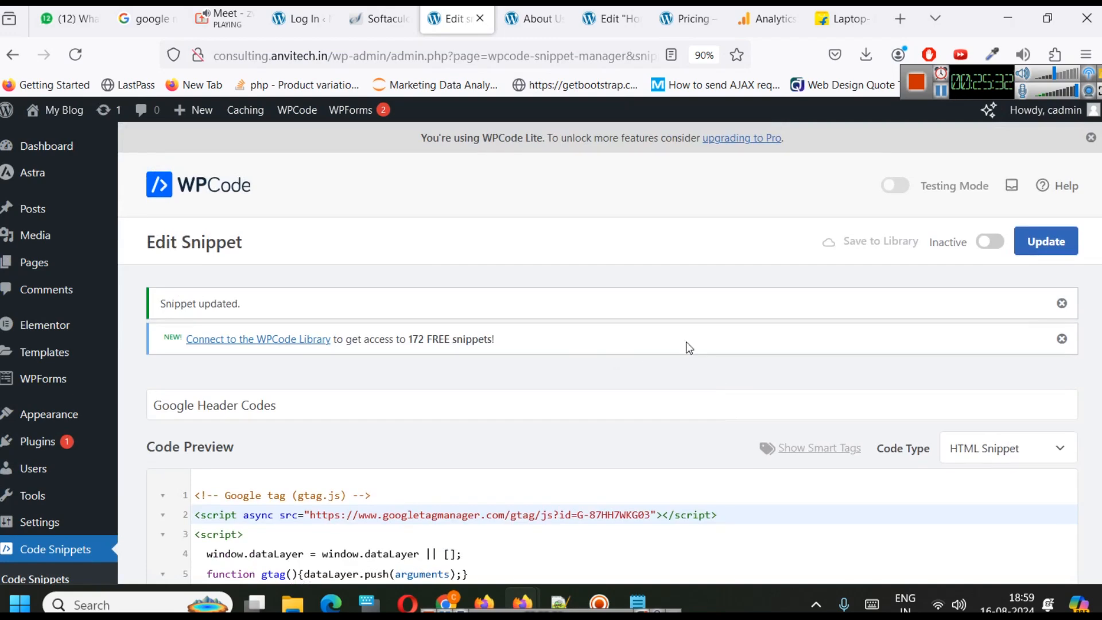
scroll(526, 309, "down", 6)
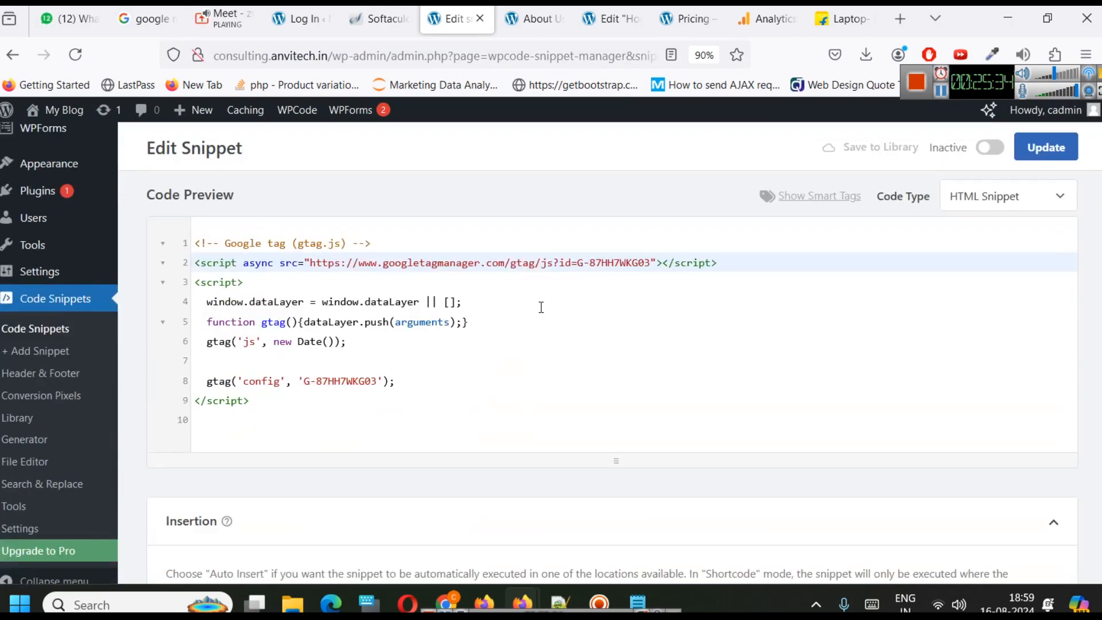
scroll(541, 307, "down", 6)
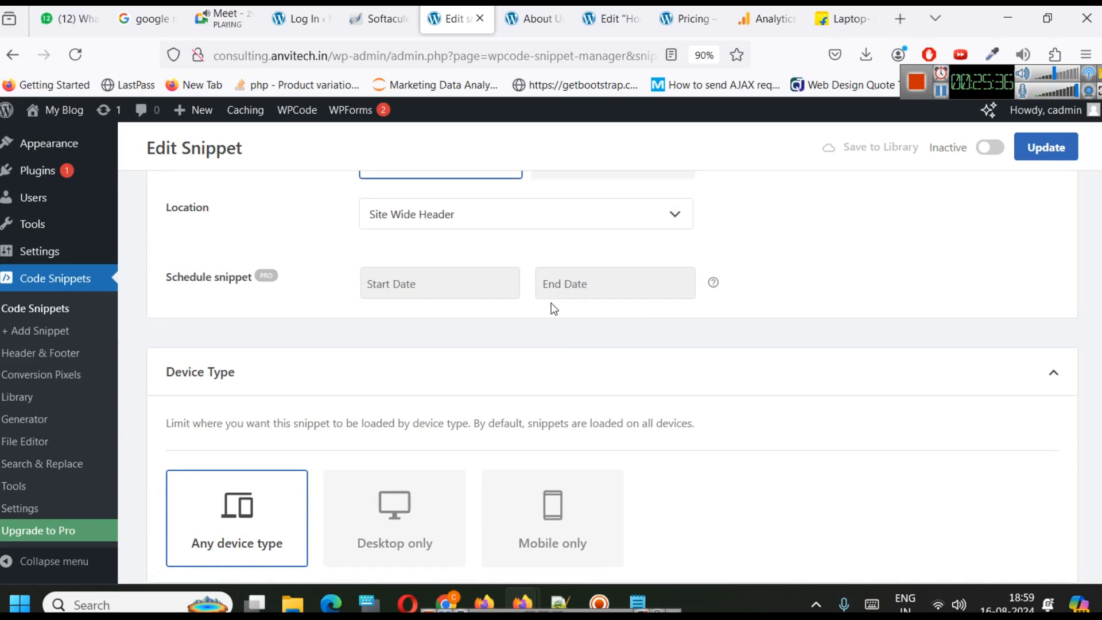
left_click(499, 218)
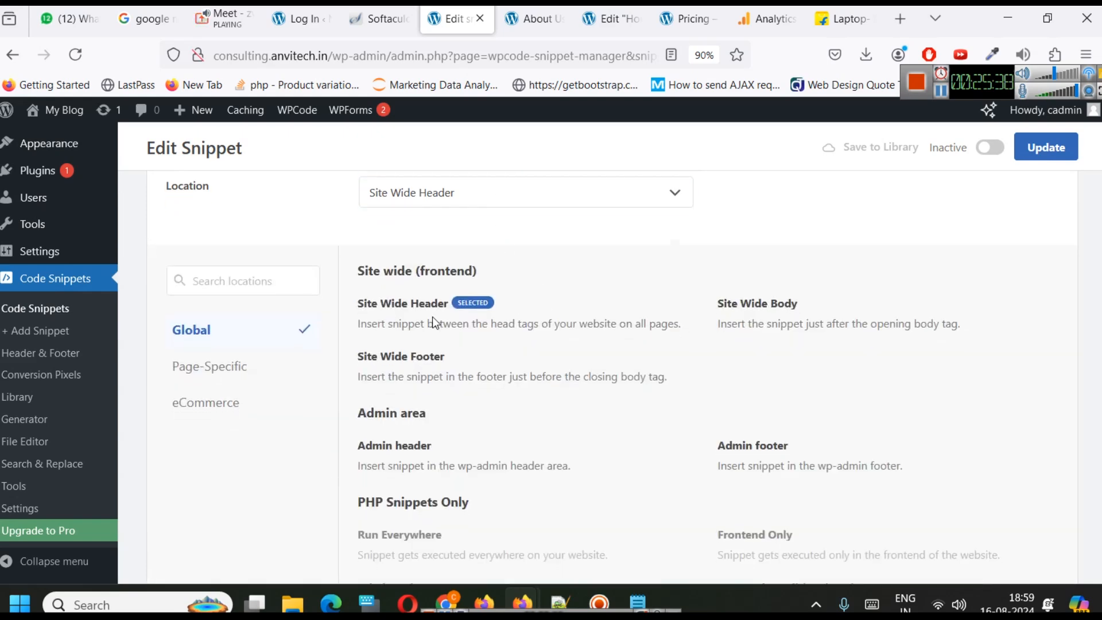
scroll(581, 431, "down", 18)
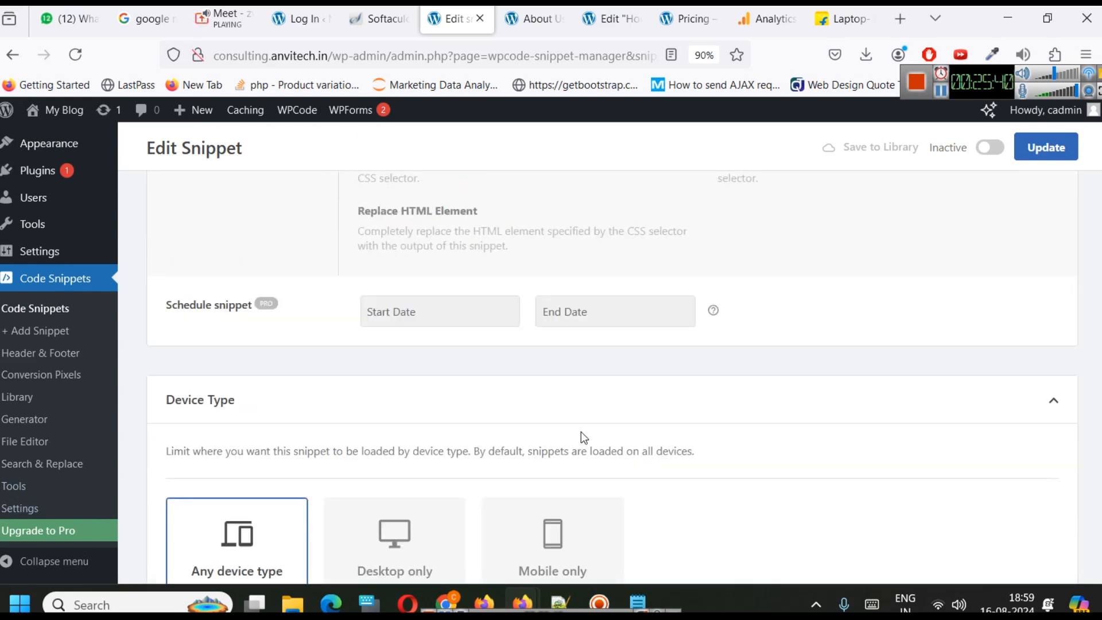
Try enabling the snippet's smart conditional logic and turn it off again.
left_click(373, 269)
scroll(365, 285, "up", 8)
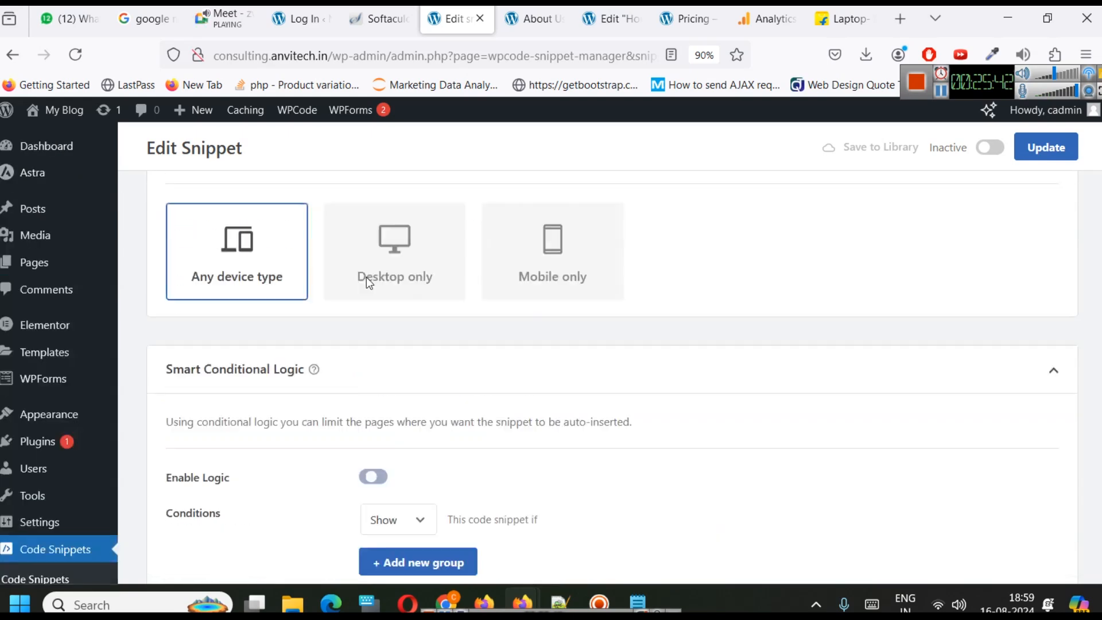
scroll(380, 373, "down", 6)
scroll(379, 373, "down", 4)
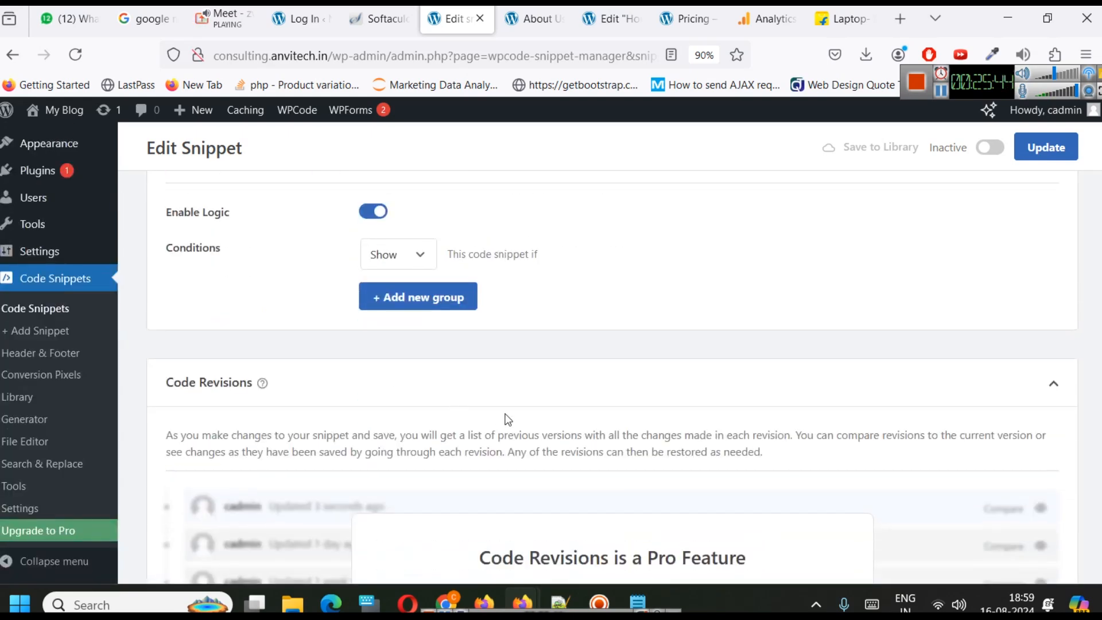
left_click(375, 221)
Look over the snippet's basic info, save the snippet with Update and recheck its code.
scroll(503, 312, "down", 9)
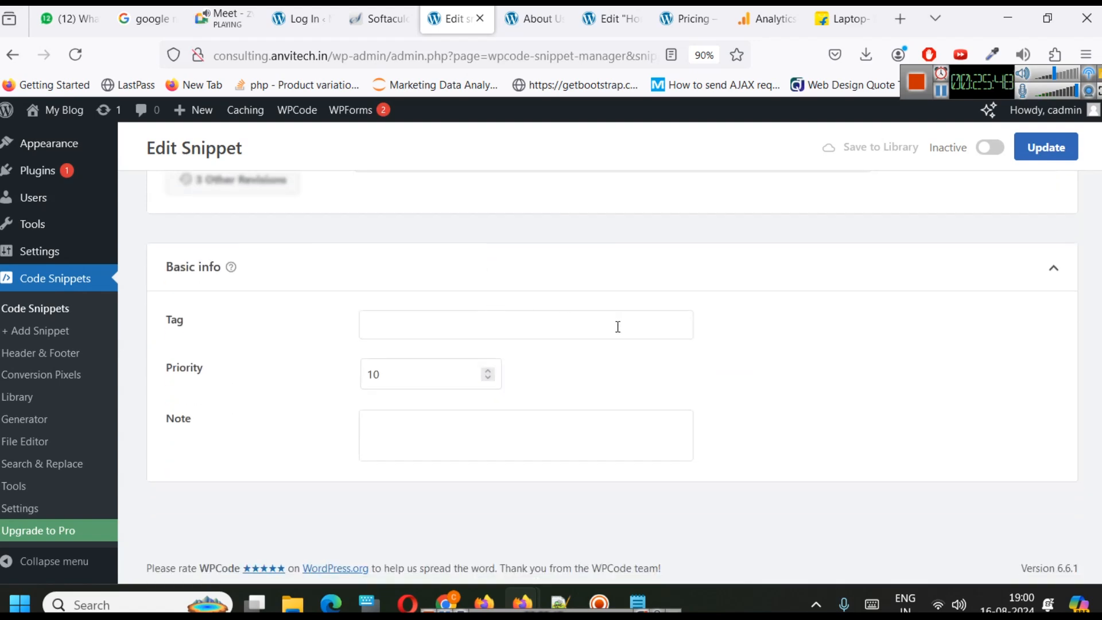
left_click(417, 432)
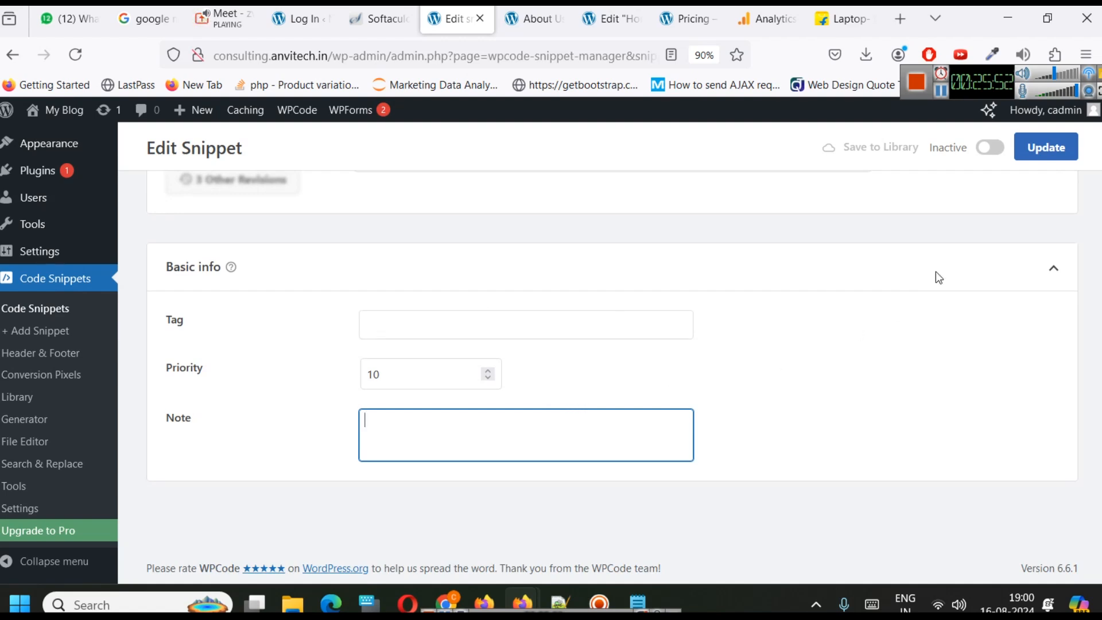
left_click(1058, 158)
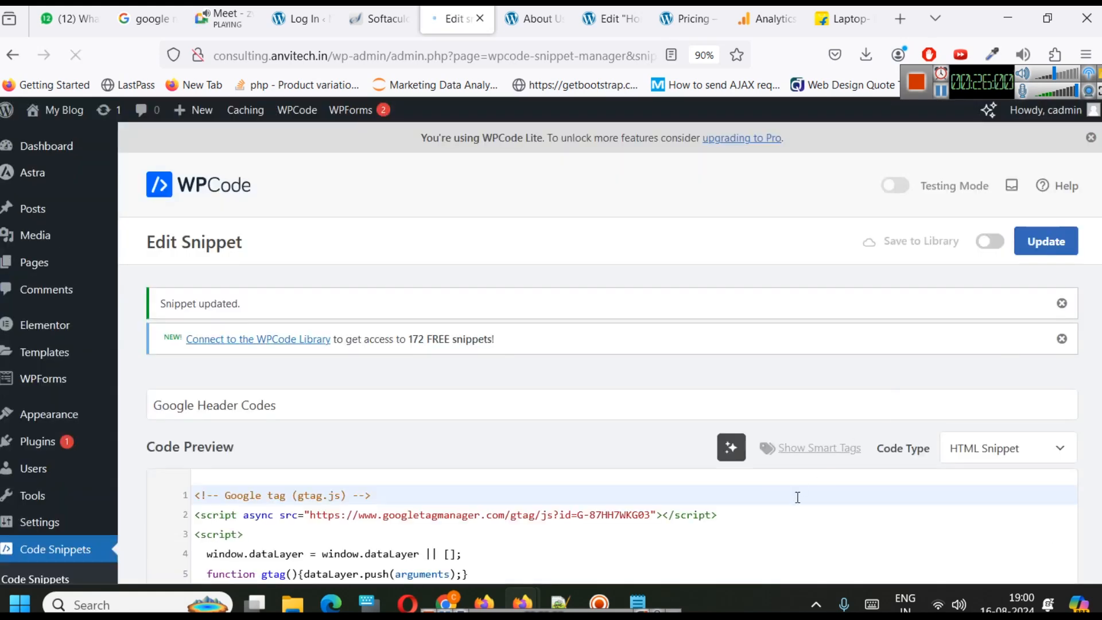
scroll(637, 425, "down", 3)
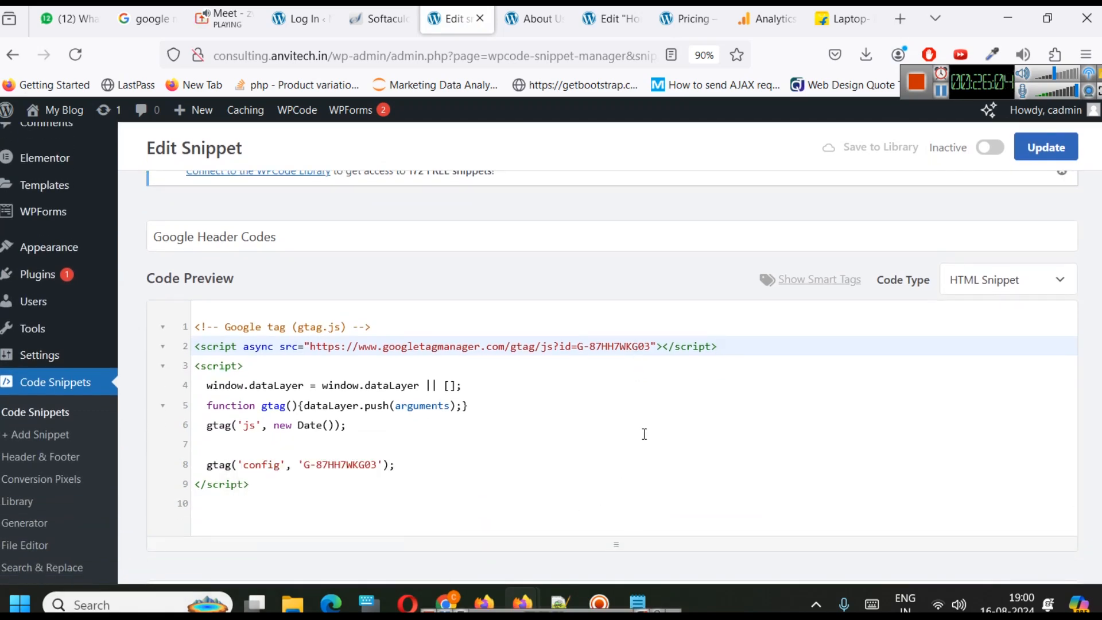
Switch back to Chrome and load the site's Home page with the query string ?i=15.
left_click(446, 599)
left_click(115, 13)
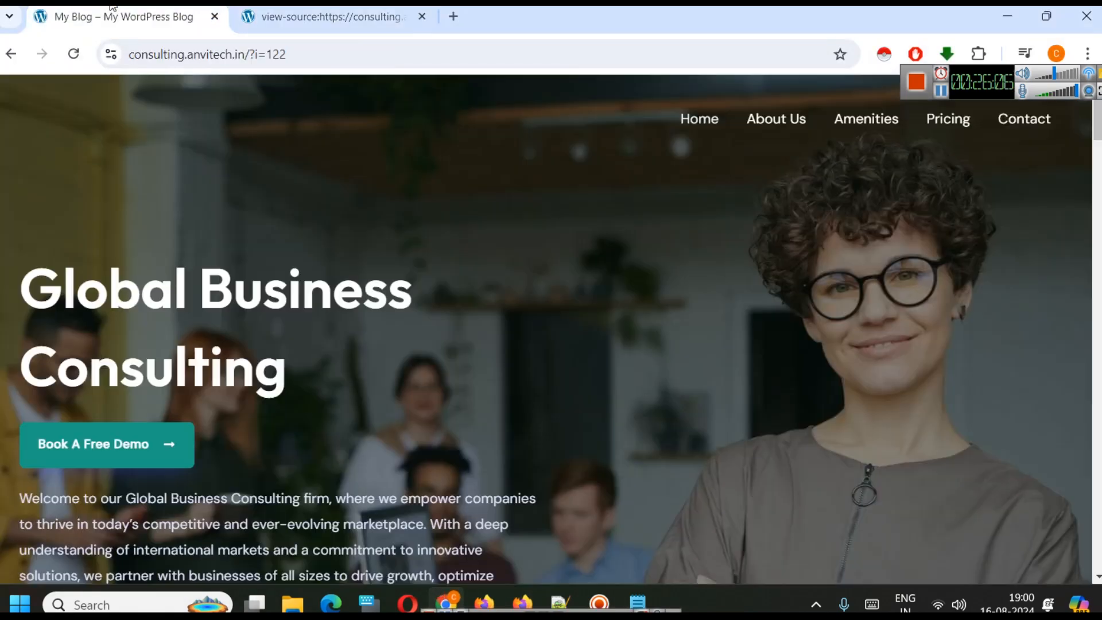
double_click(275, 54)
type("15")
key("Return")
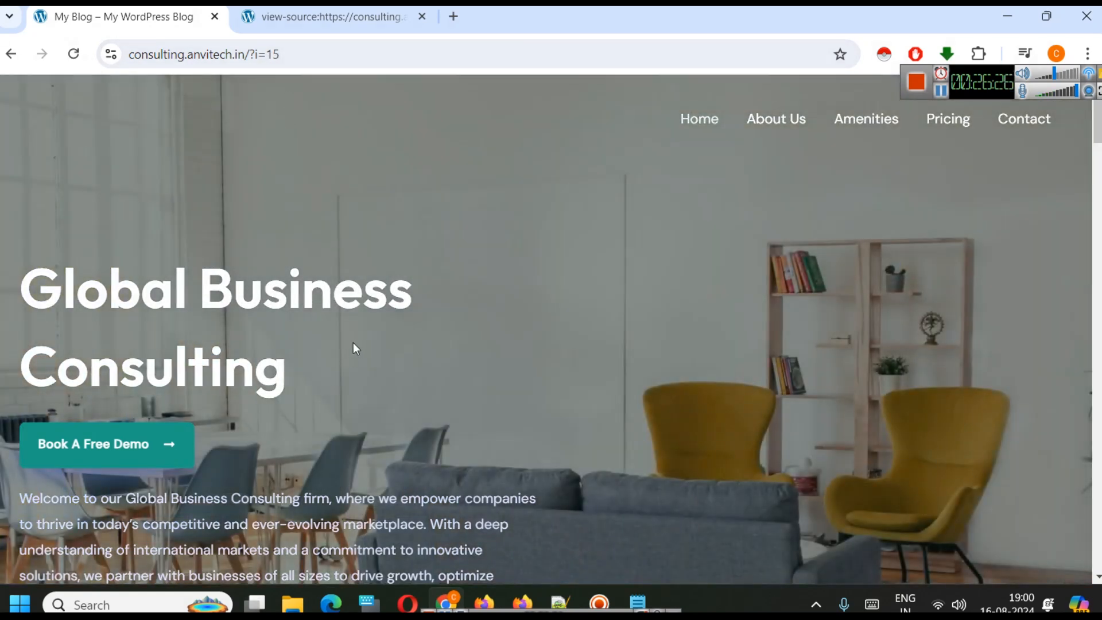
Open the Home page's source code and search it for the tag ID fragment "87hh".
key("ctrl+u")
key("ctrl+f")
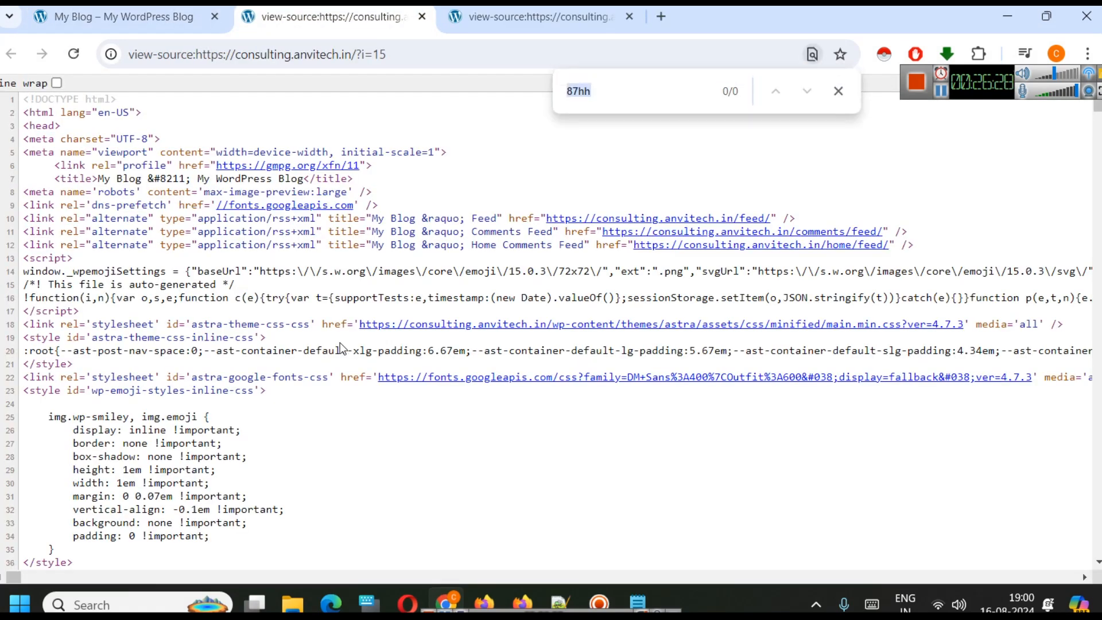
type("87")
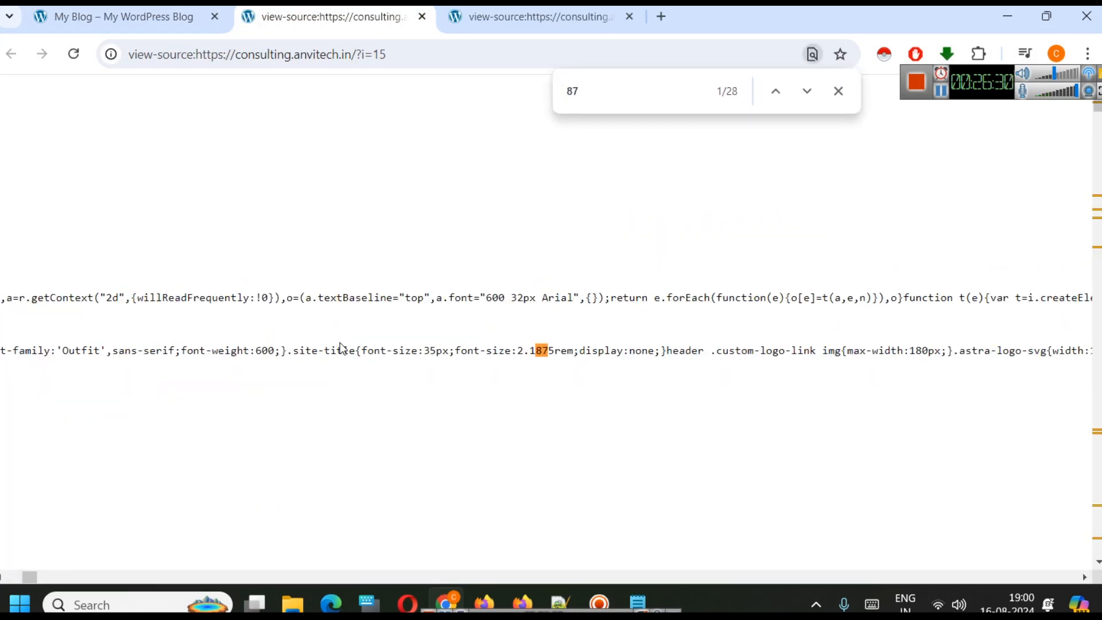
type("hh")
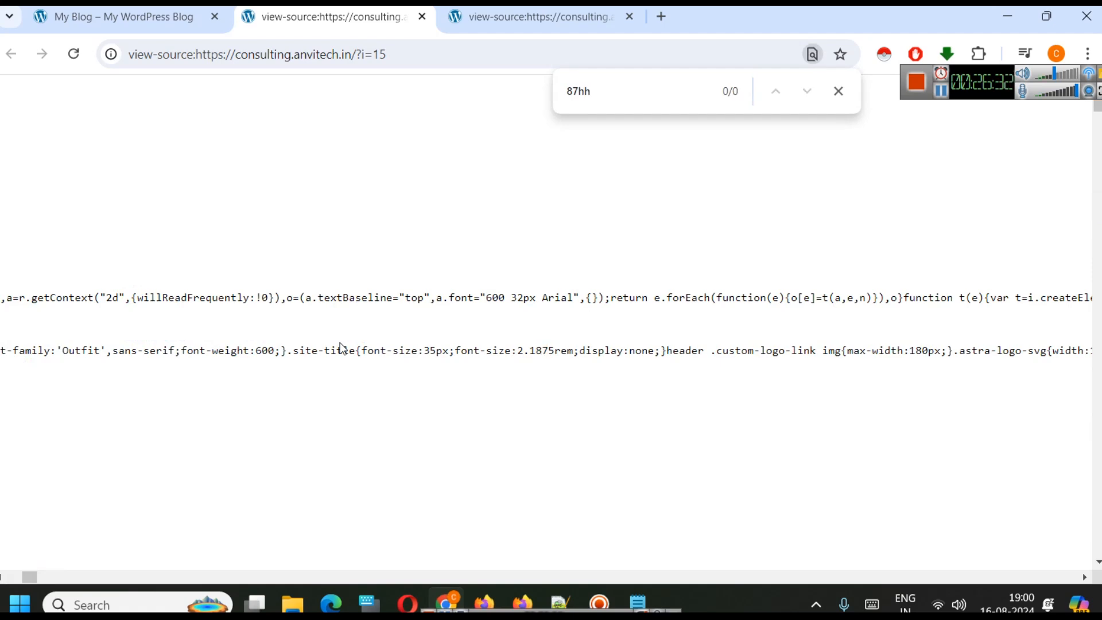
Switch back to Firefox and open WPCode's Header & Footer page in a new tab.
left_click(446, 600)
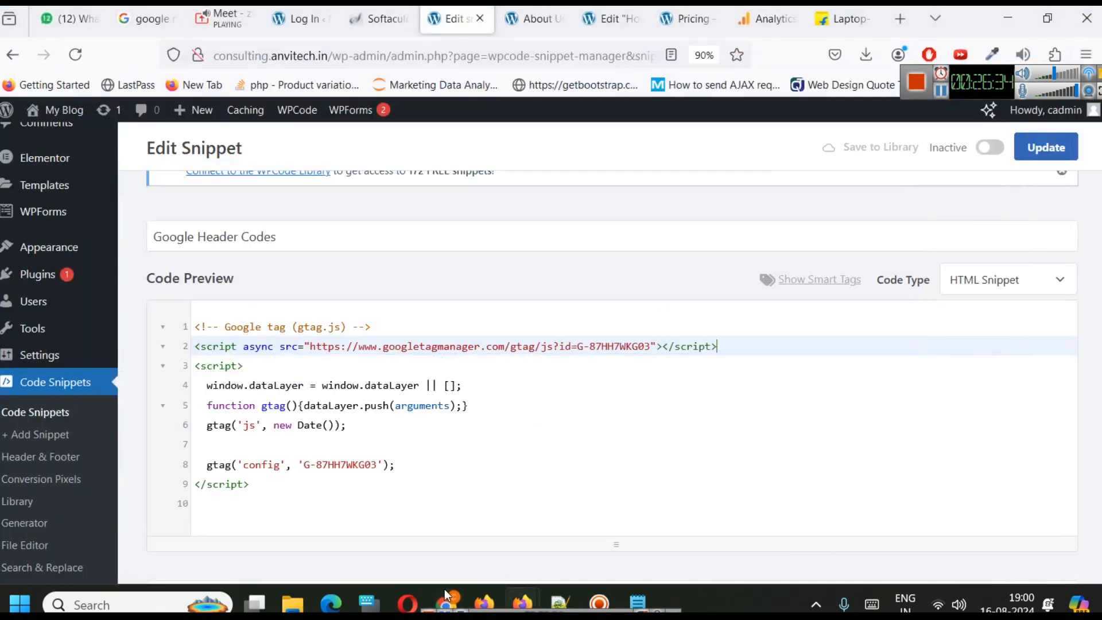
scroll(511, 458, "down", 2)
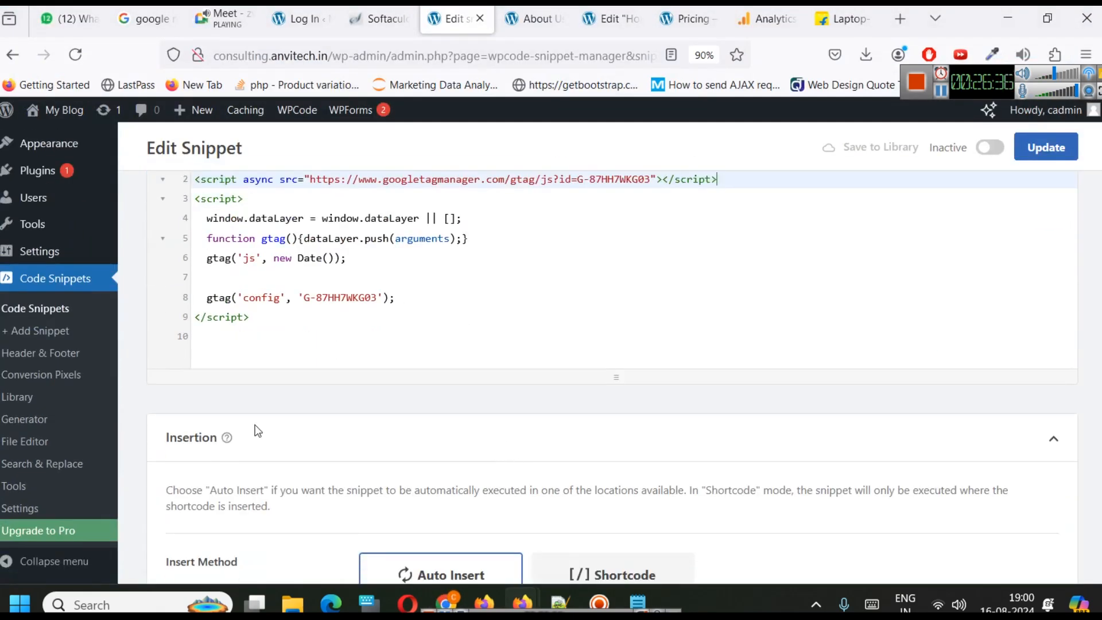
middle_click(23, 355)
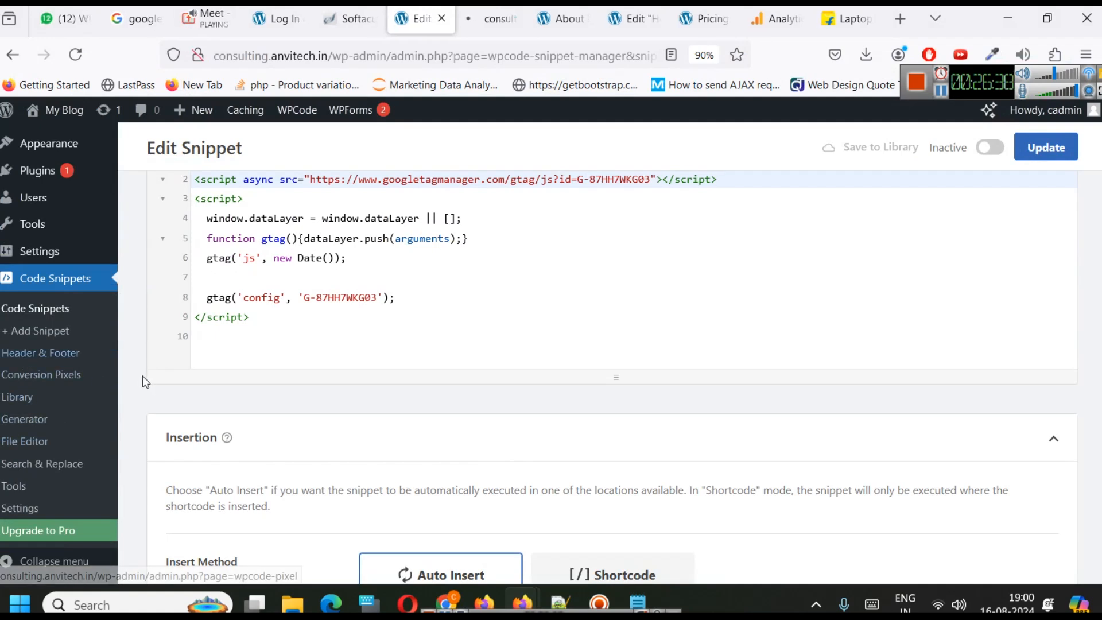
left_click(491, 17)
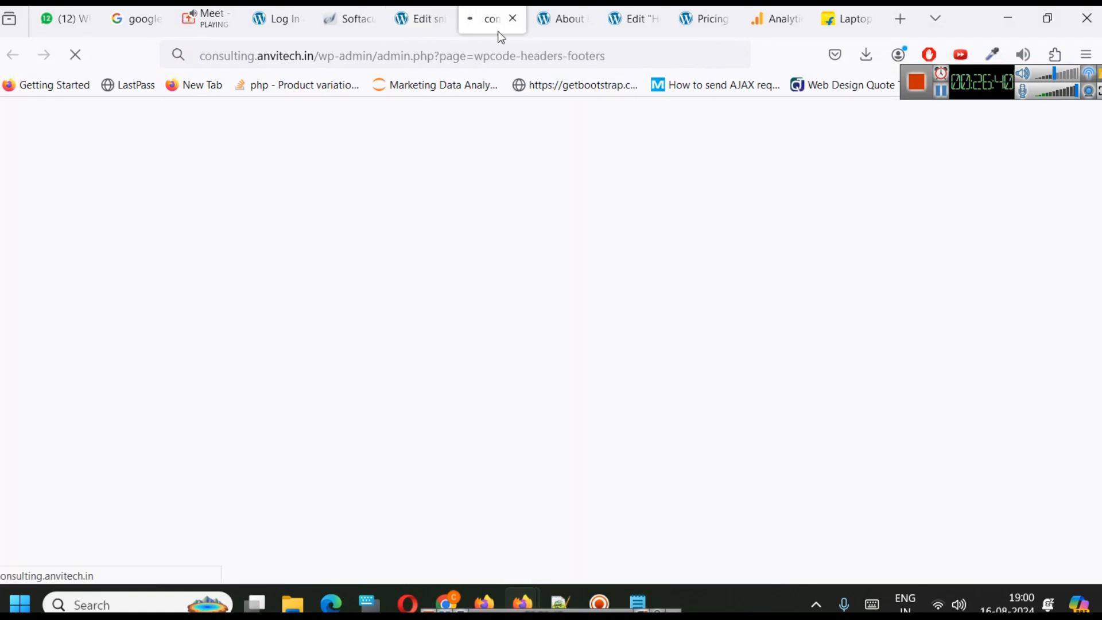
scroll(457, 338, "down", 4)
scroll(454, 338, "up", 3)
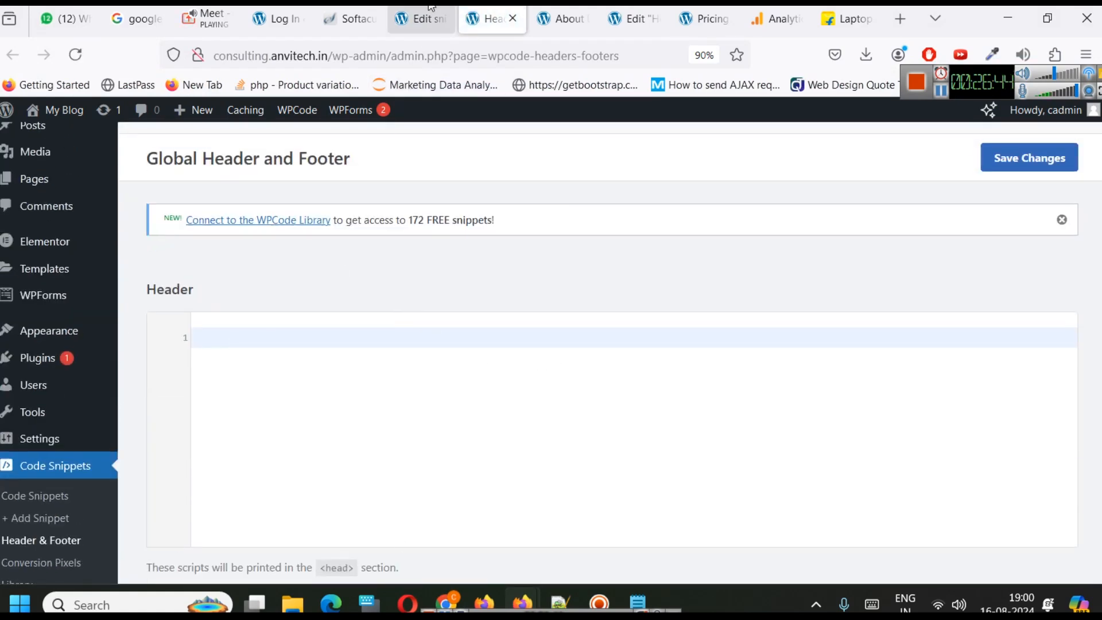
Copy the full Google tag code from the Google Header Codes snippet into the global Header box and save the changes.
left_click(430, 8)
left_click(303, 334)
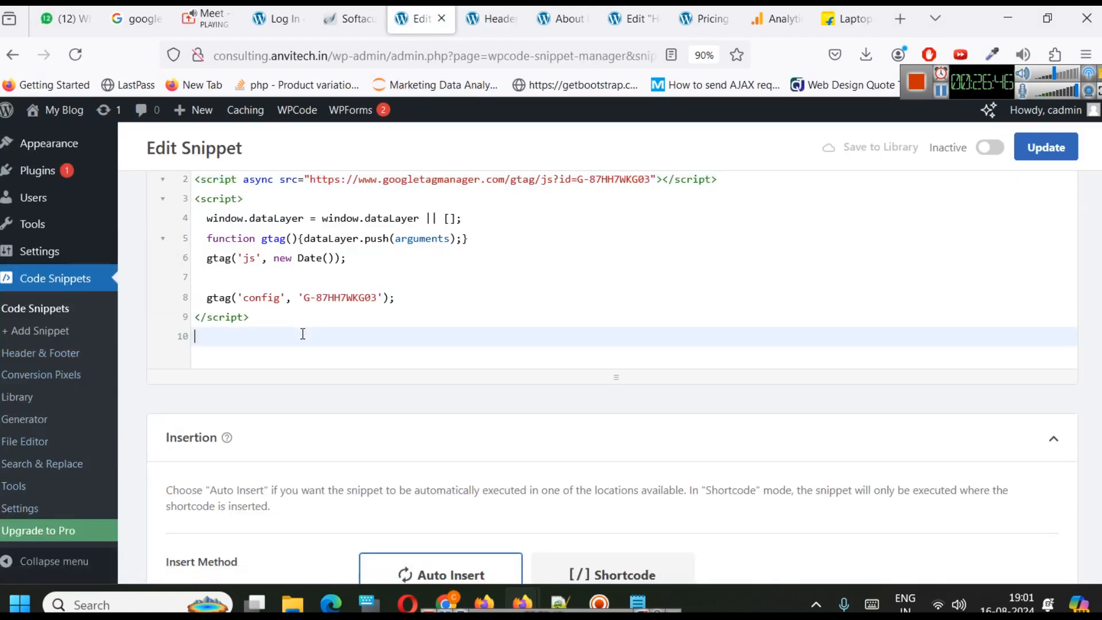
key("ctrl+a")
key("ctrl+c")
left_click(492, 18)
key("ctrl+v")
scroll(288, 330, "down", 10)
scroll(289, 337, "down", 8)
scroll(382, 362, "up", 4)
scroll(382, 363, "up", 14)
left_click(1014, 252)
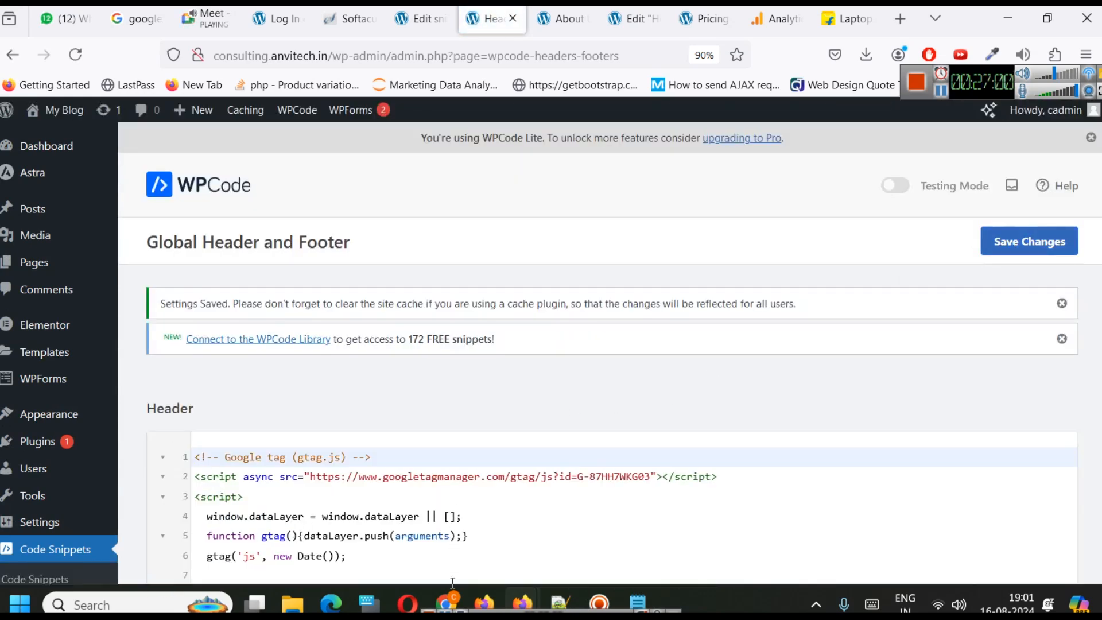
Switch to Chrome and load the site's Home page with the query string ?i=16.
left_click(445, 602)
left_click(163, 12)
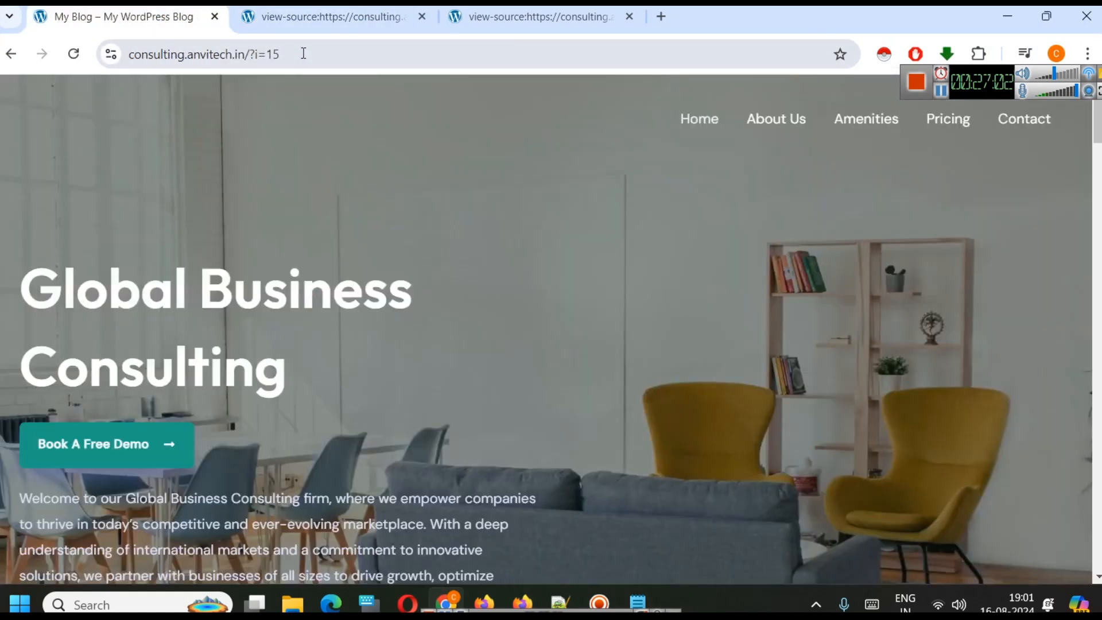
left_click(310, 54)
double_click(311, 55)
type("16")
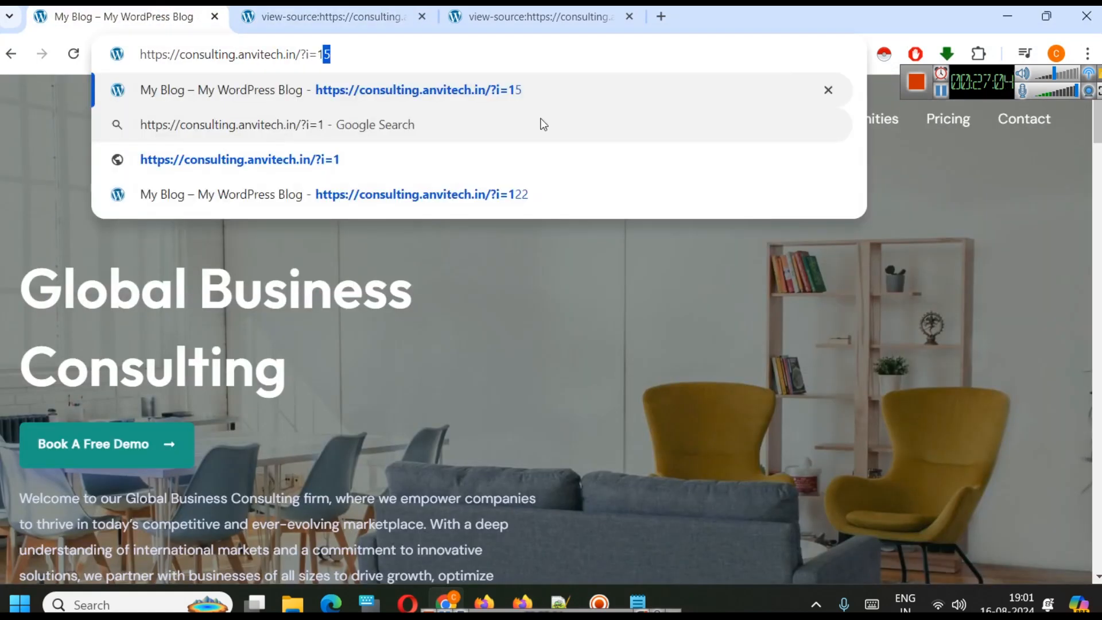
key("Return")
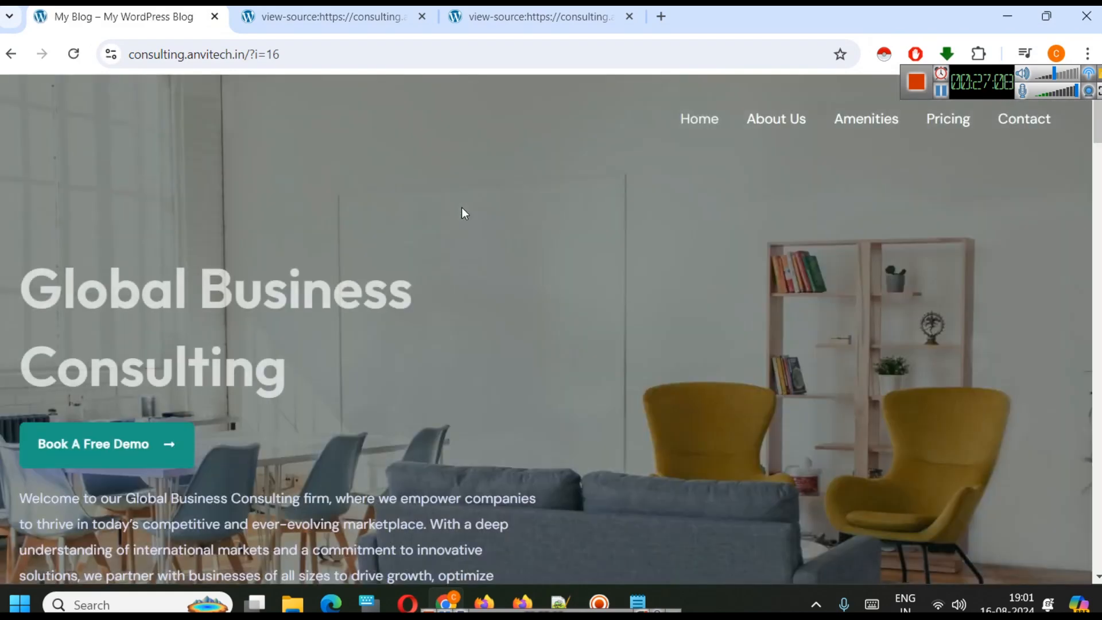
View the source of the ?i=16 page, search for "87hh" and highlight the Google tag block.
key("ctrl+u")
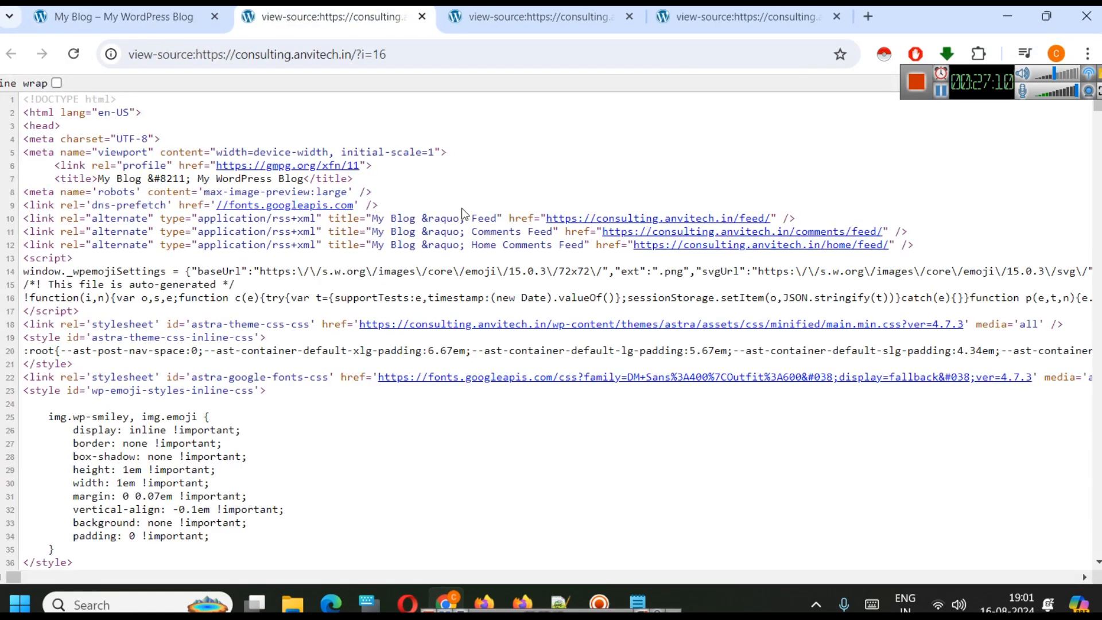
key("ctrl+f")
type("87hh")
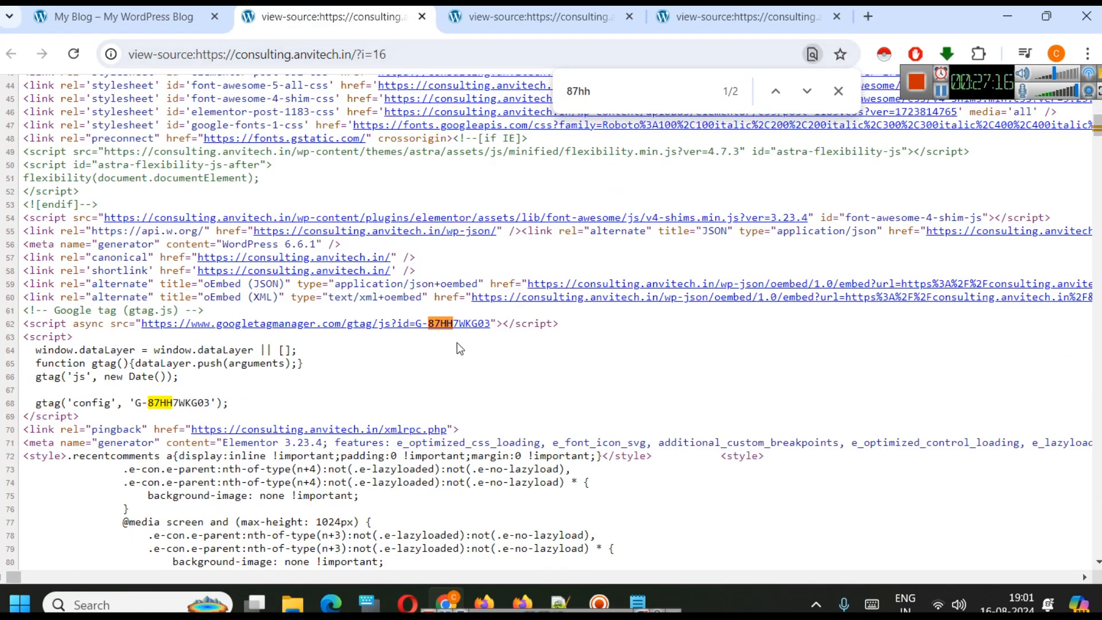
left_click_drag(24, 310, 258, 413)
scroll(268, 412, "up", 10)
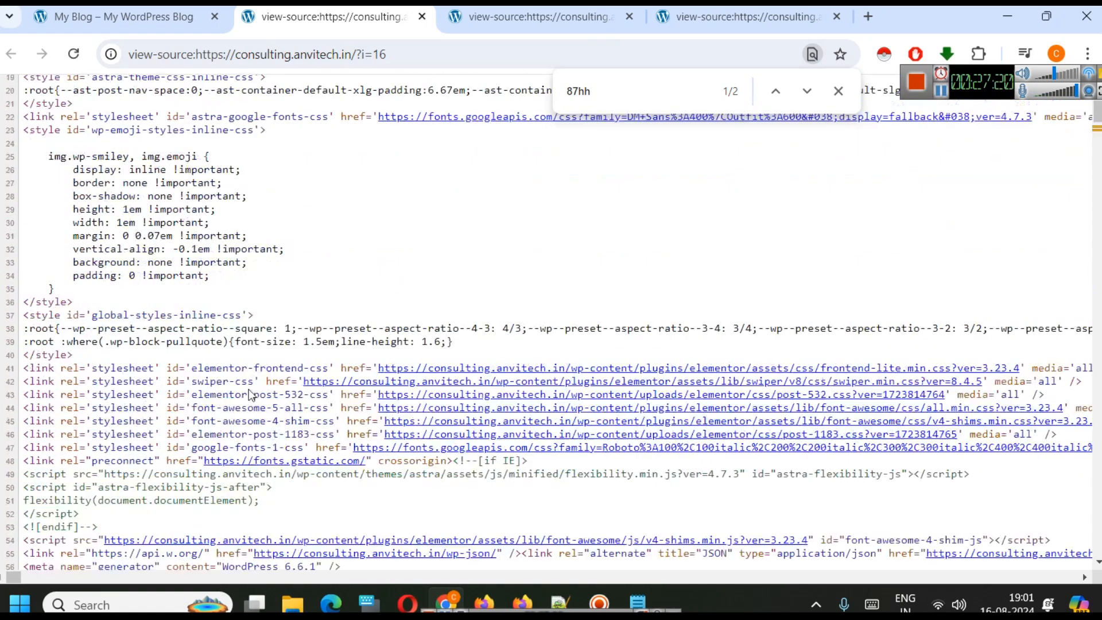
scroll(131, 297, "down", 10)
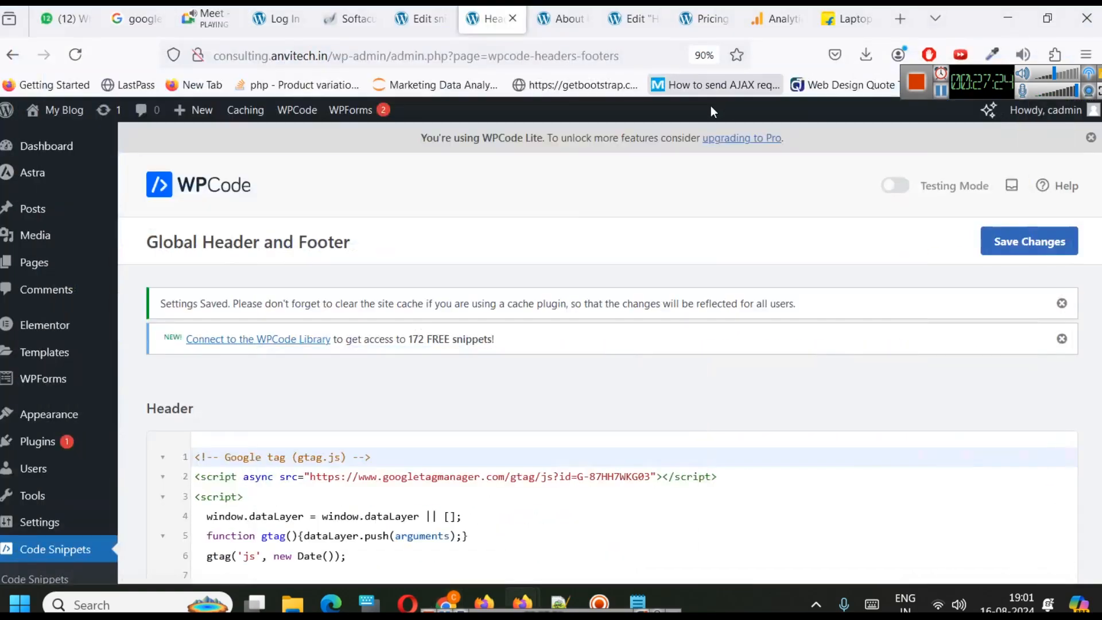
Switch to Google Analytics in Firefox, check the Home cards and open the Realtime overview to review page views.
left_click(1007, 16)
left_click(762, 9)
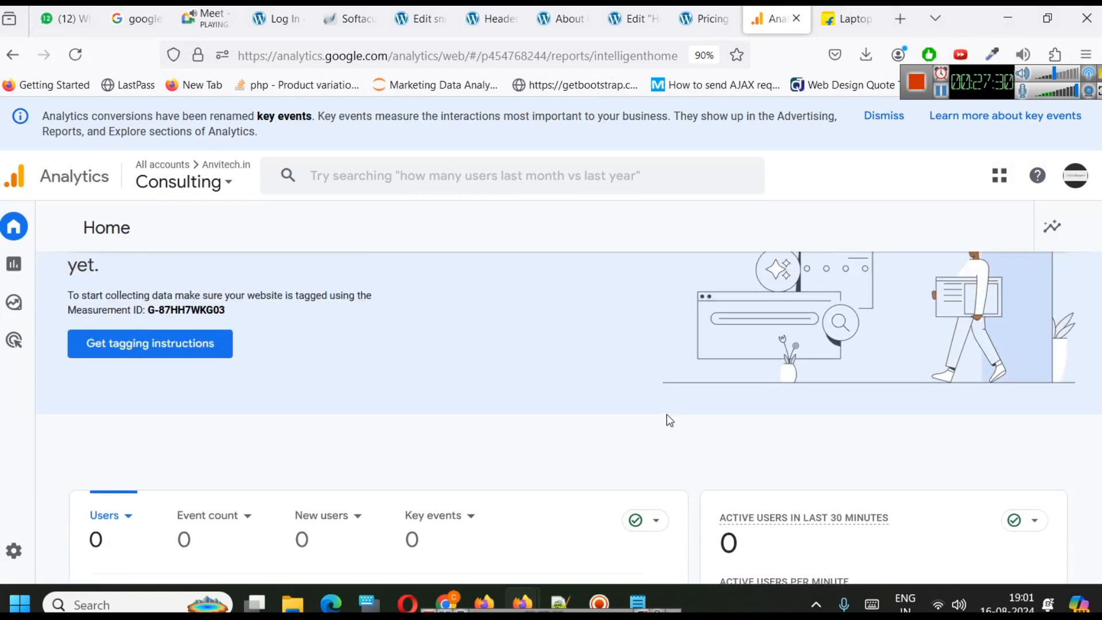
scroll(499, 334, "down", 5)
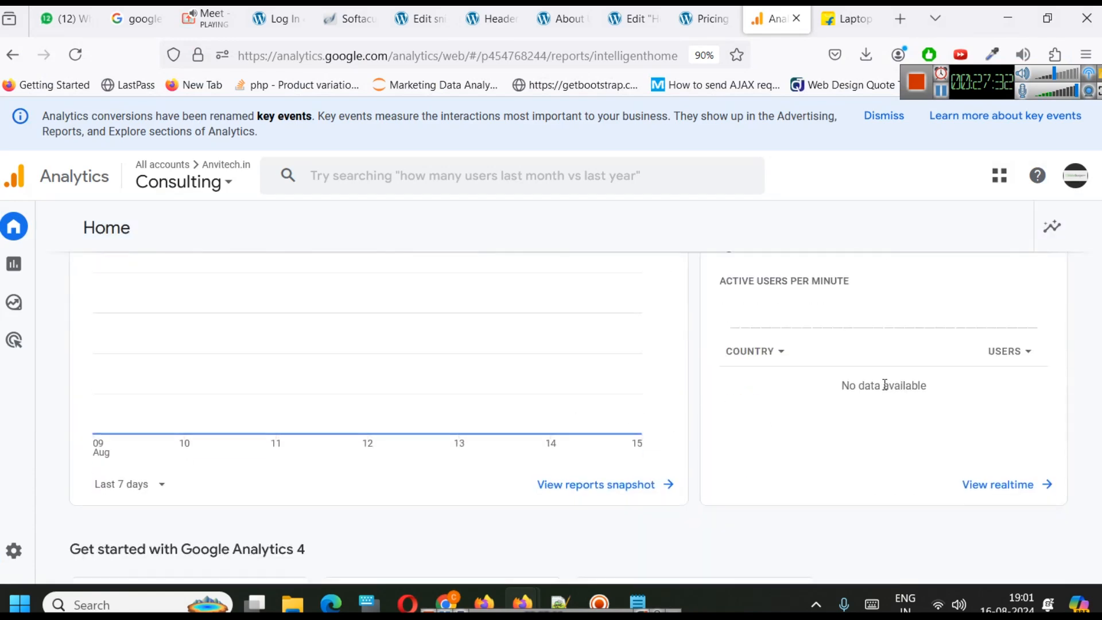
scroll(762, 423, "up", 3)
scroll(929, 441, "down", 1)
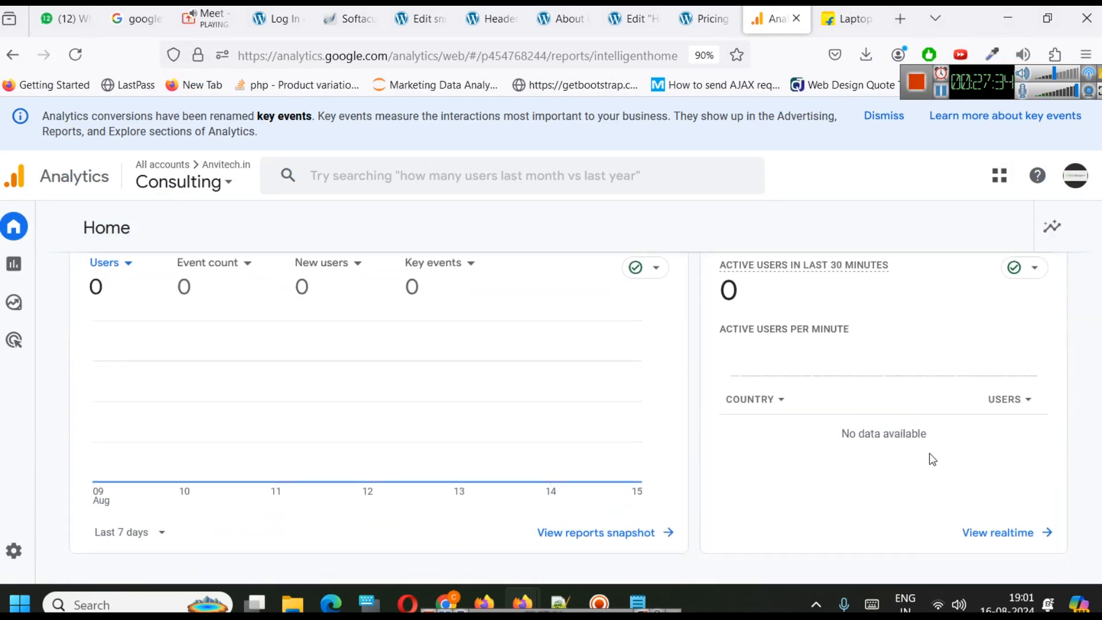
left_click(999, 532)
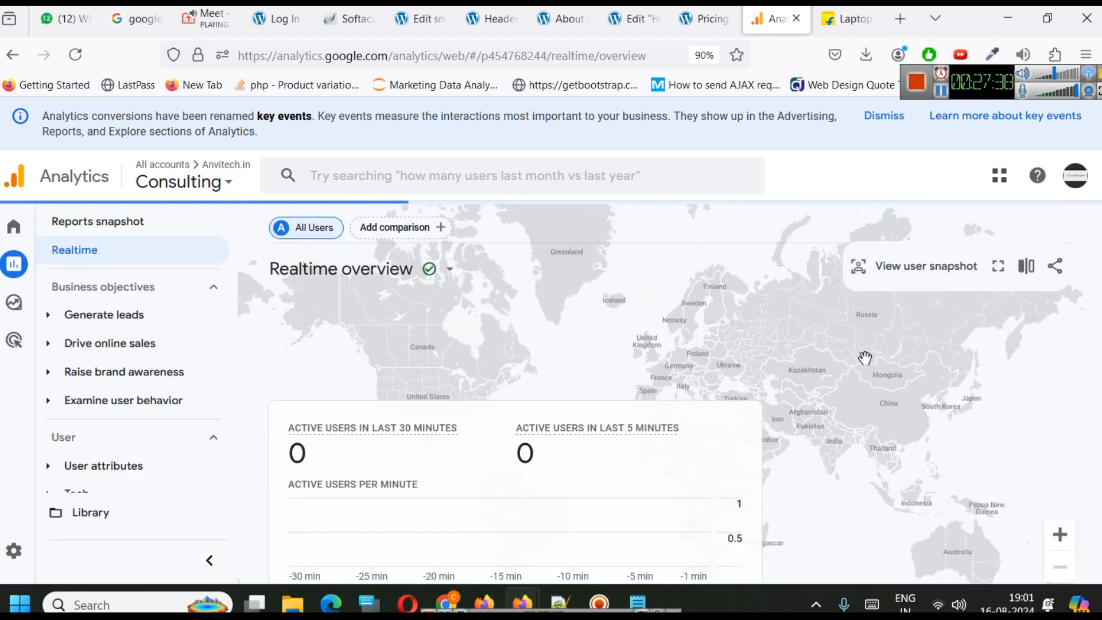
scroll(918, 414, "down", 5)
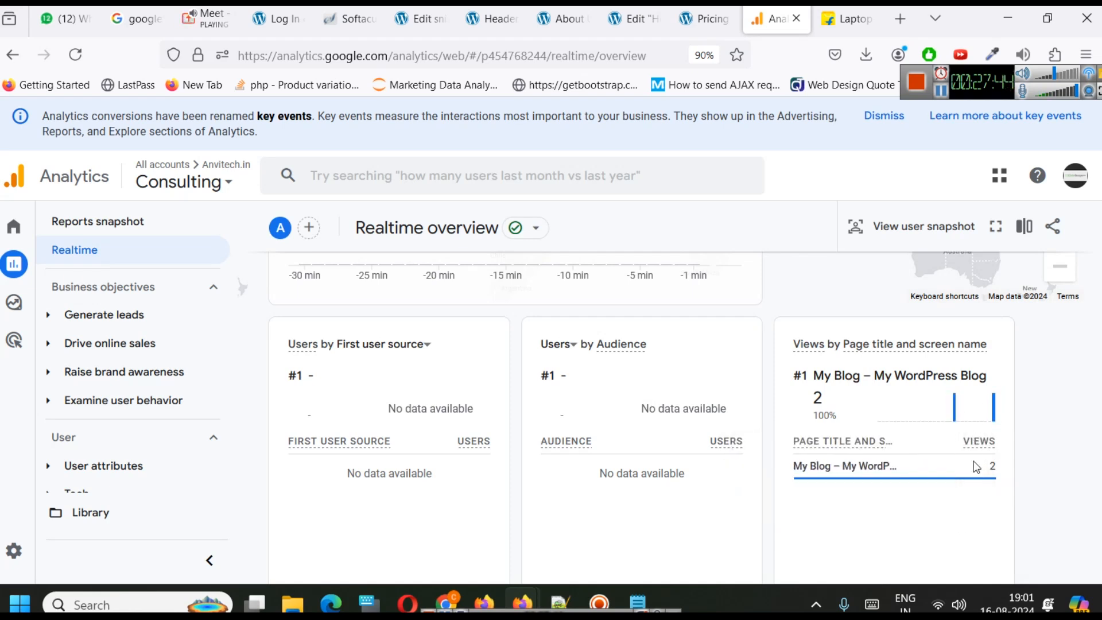
Switch to Chrome, open the site's Contact page from the live Home page and load its address again.
mouse_move(444, 602)
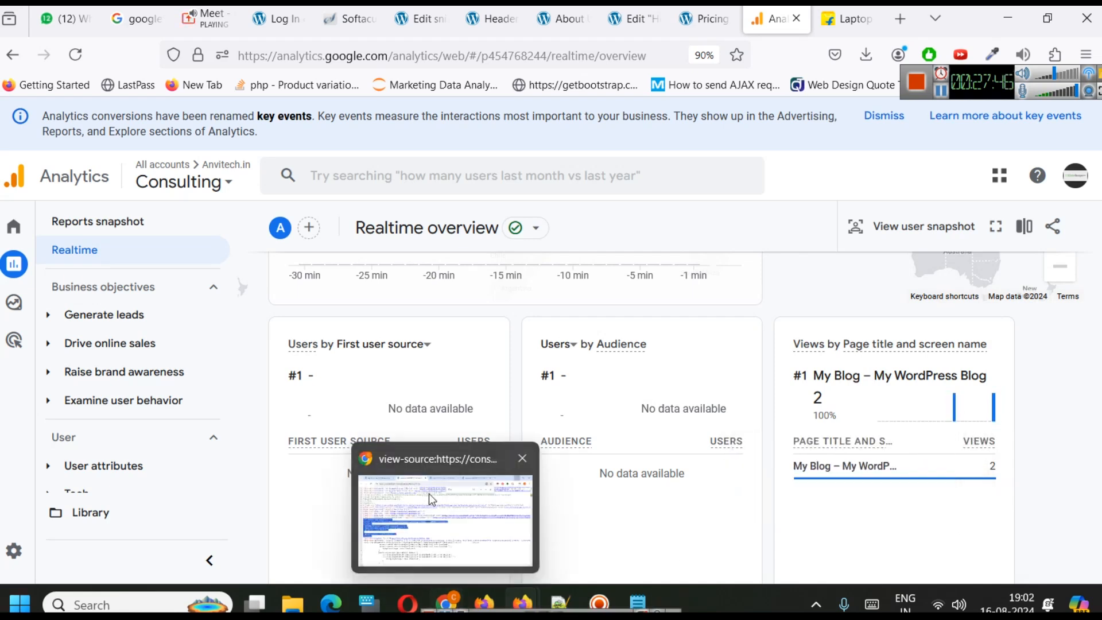
left_click(429, 494)
left_click(156, 8)
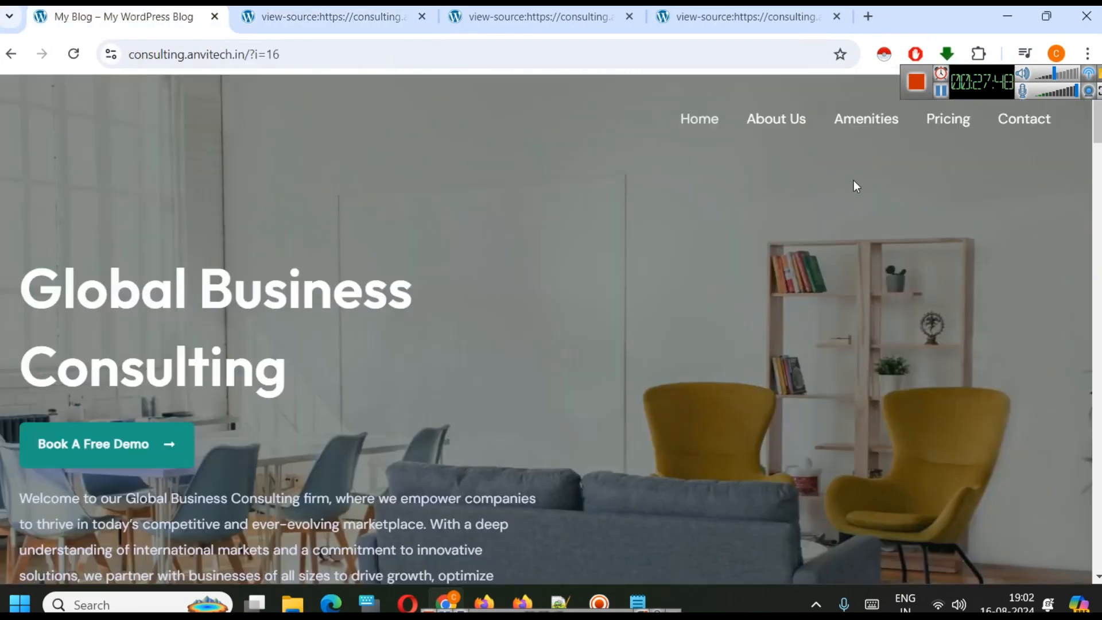
left_click(1025, 121)
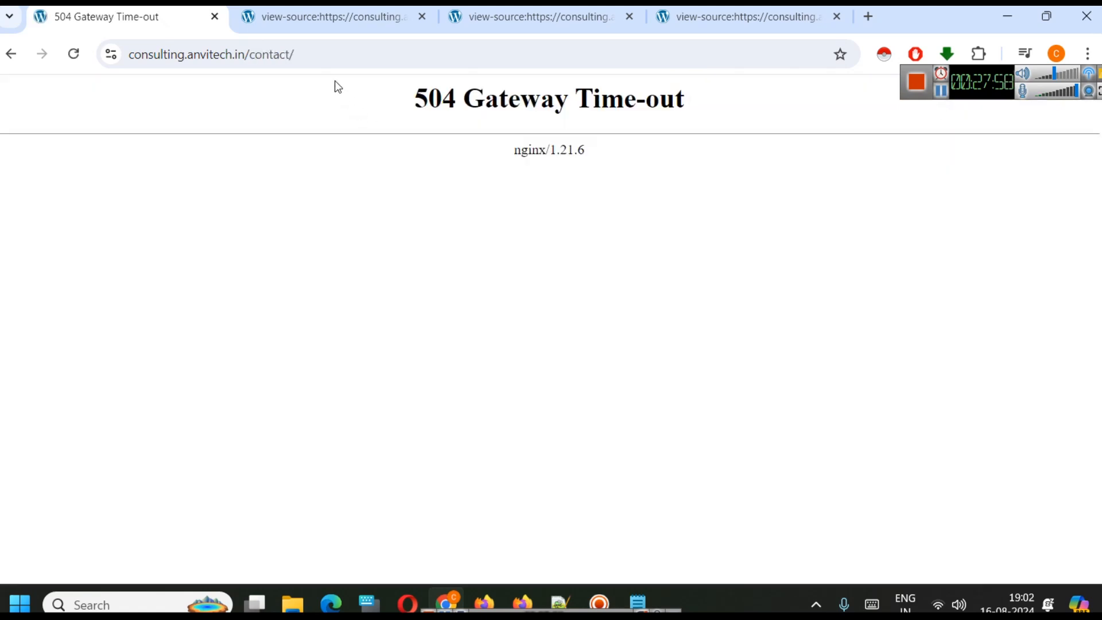
left_click(334, 63)
key("Return")
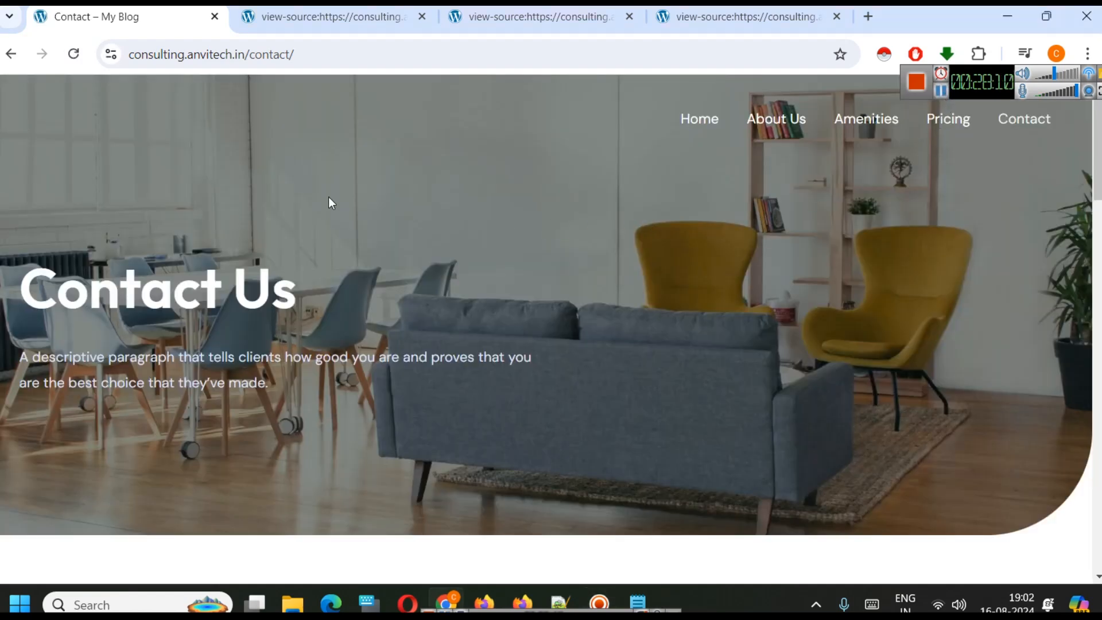
Open the Contact page's source code and search it for "87hh".
key("ctrl+u")
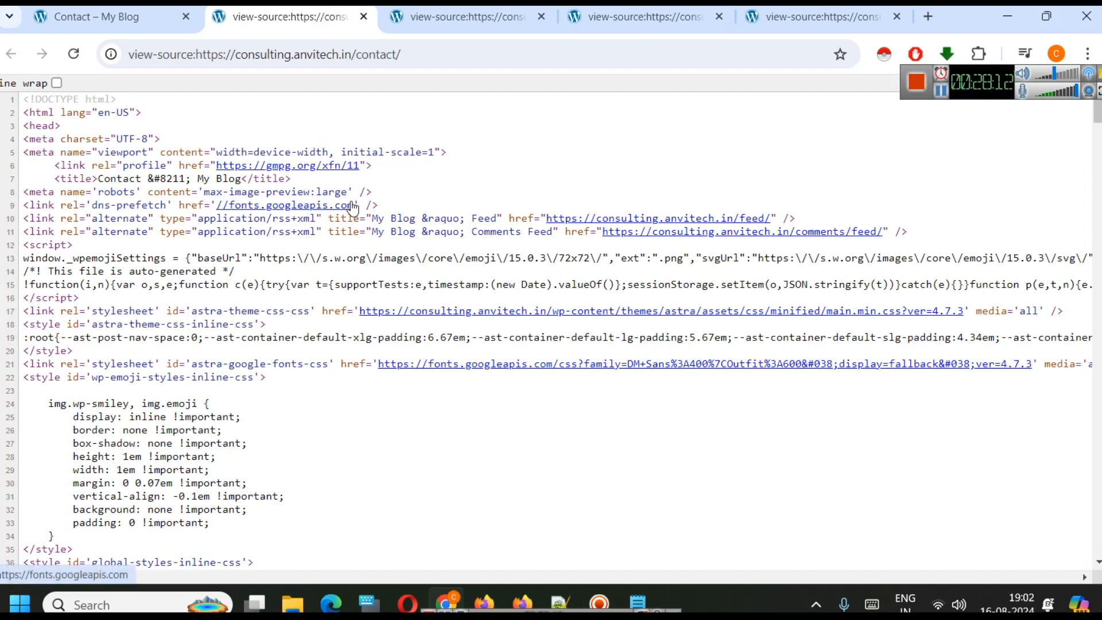
key("ctrl+f")
type("87hh")
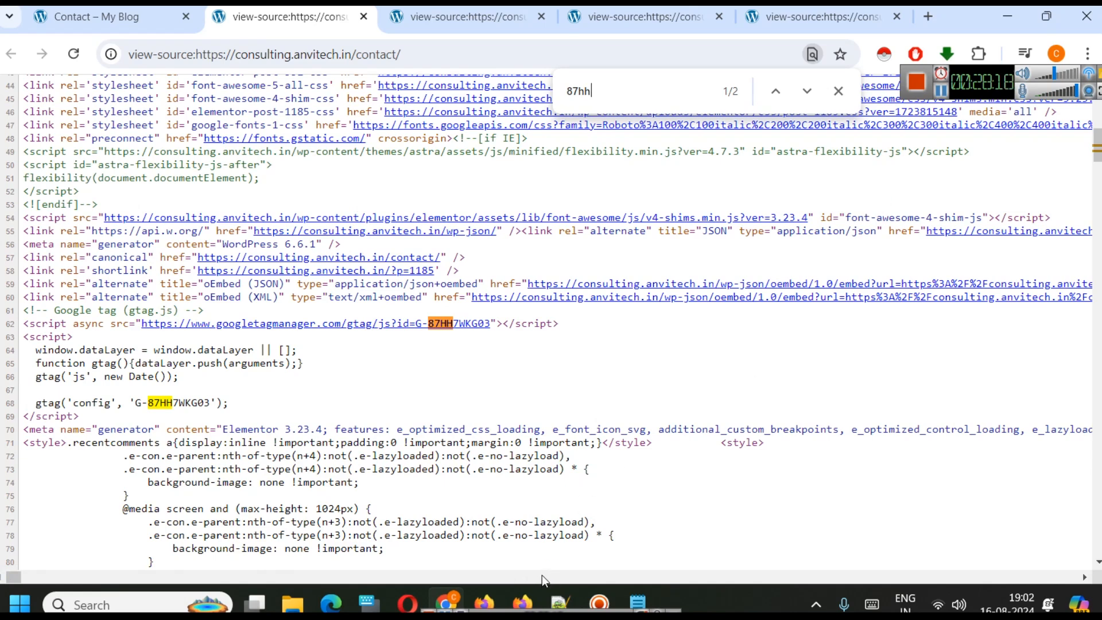
Return to the Realtime overview in Firefox and examine active users, views by page title and event counts by event name.
mouse_move(529, 586)
left_click(393, 470)
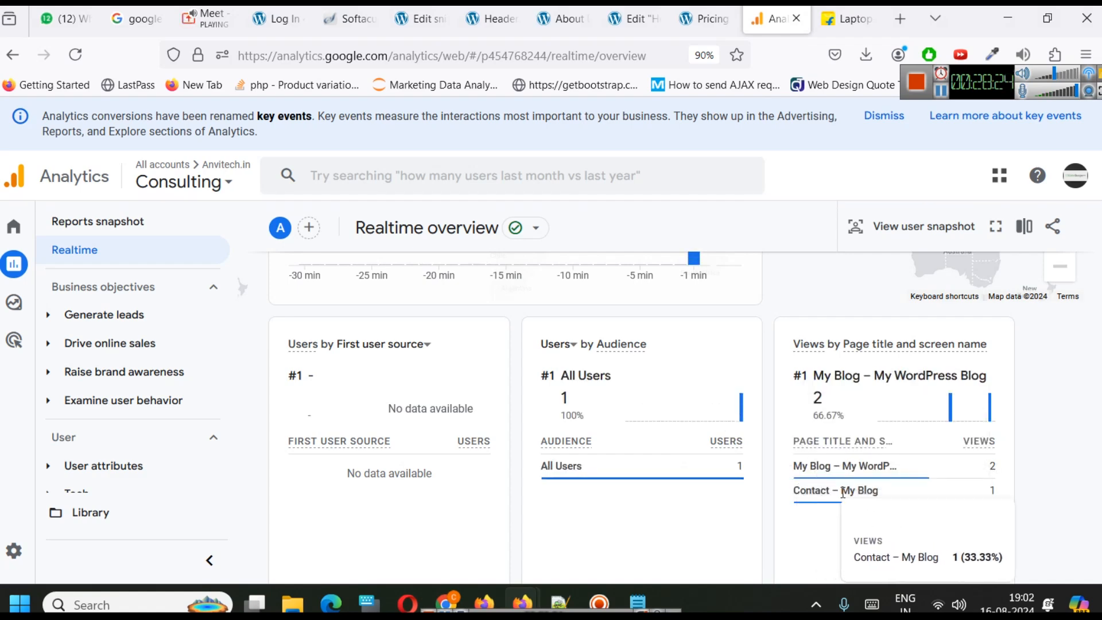
scroll(809, 457, "up", 5)
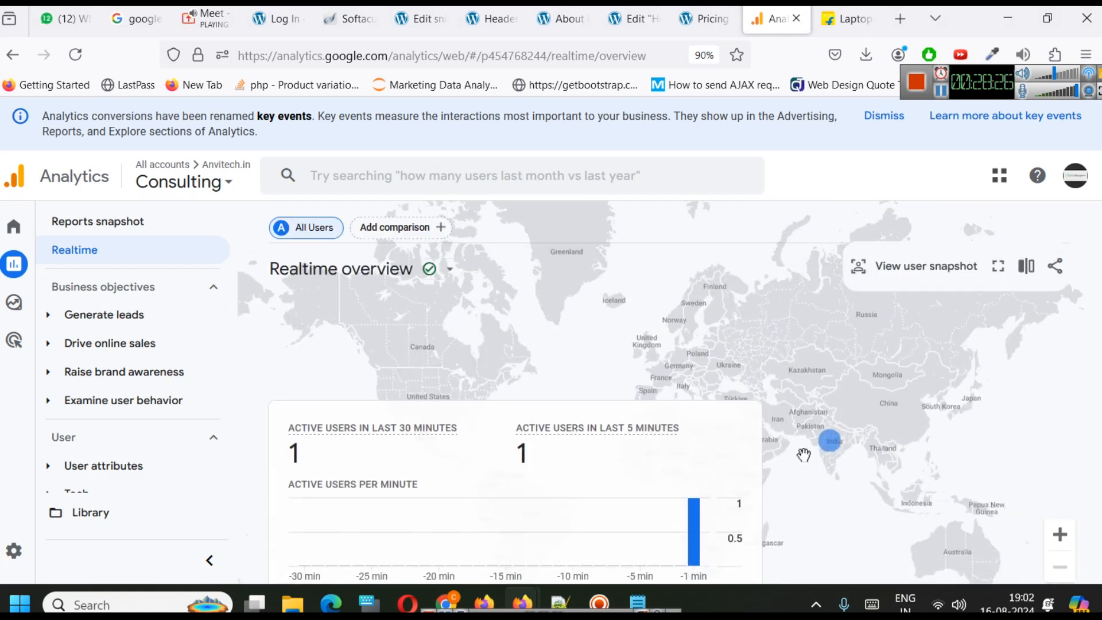
scroll(803, 455, "down", 3)
scroll(802, 418, "down", 3)
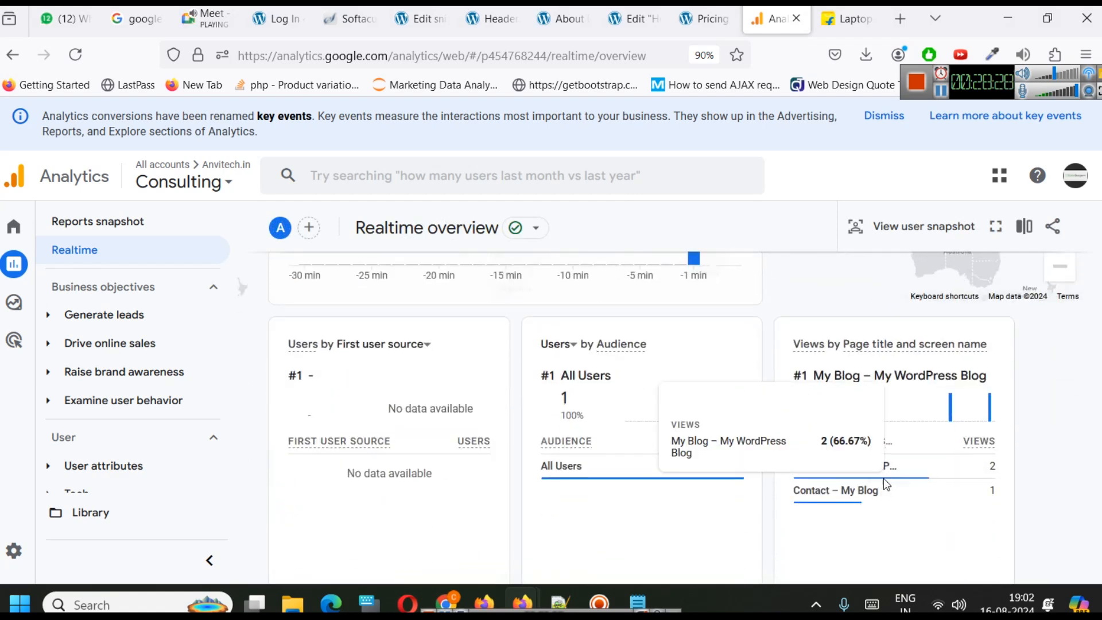
scroll(886, 485, "up", 6)
scroll(917, 422, "down", 6)
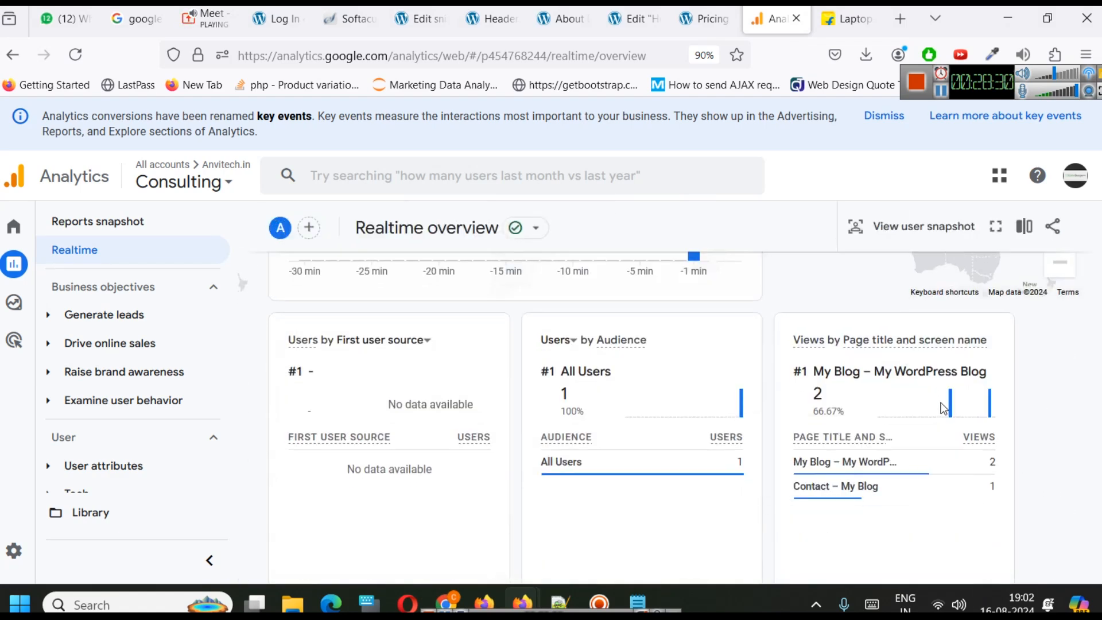
scroll(503, 517, "down", 1)
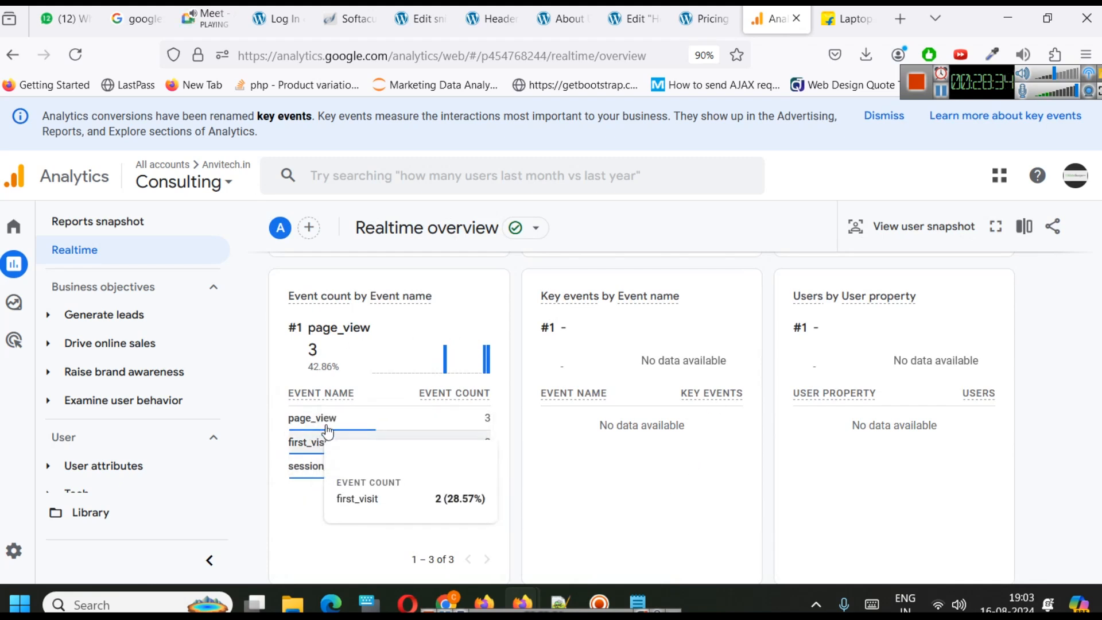
mouse_move(328, 472)
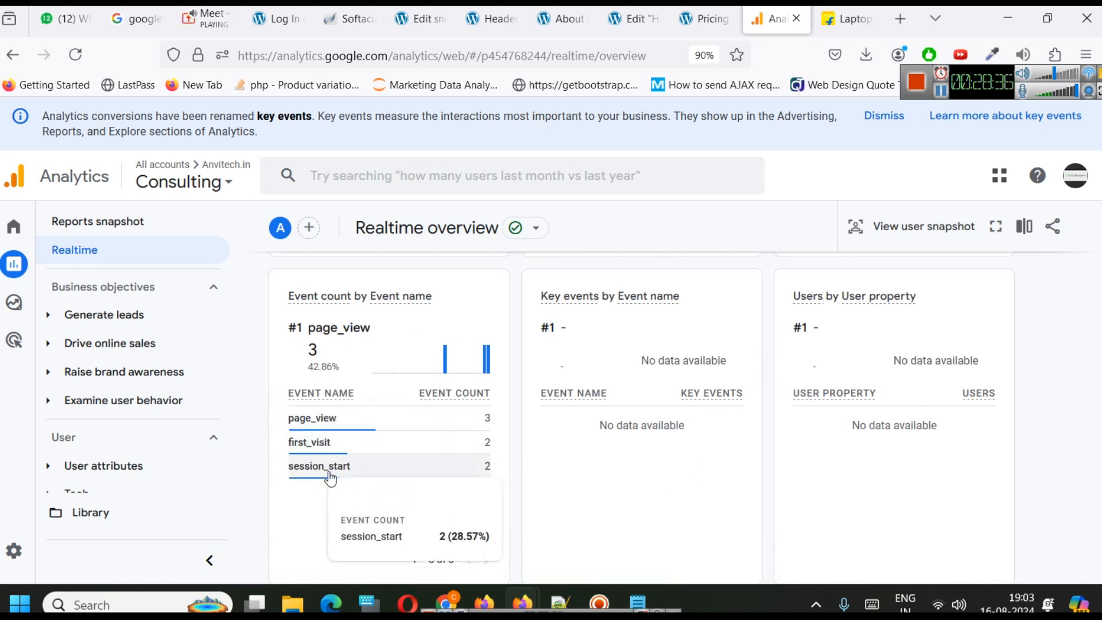
mouse_move(322, 430)
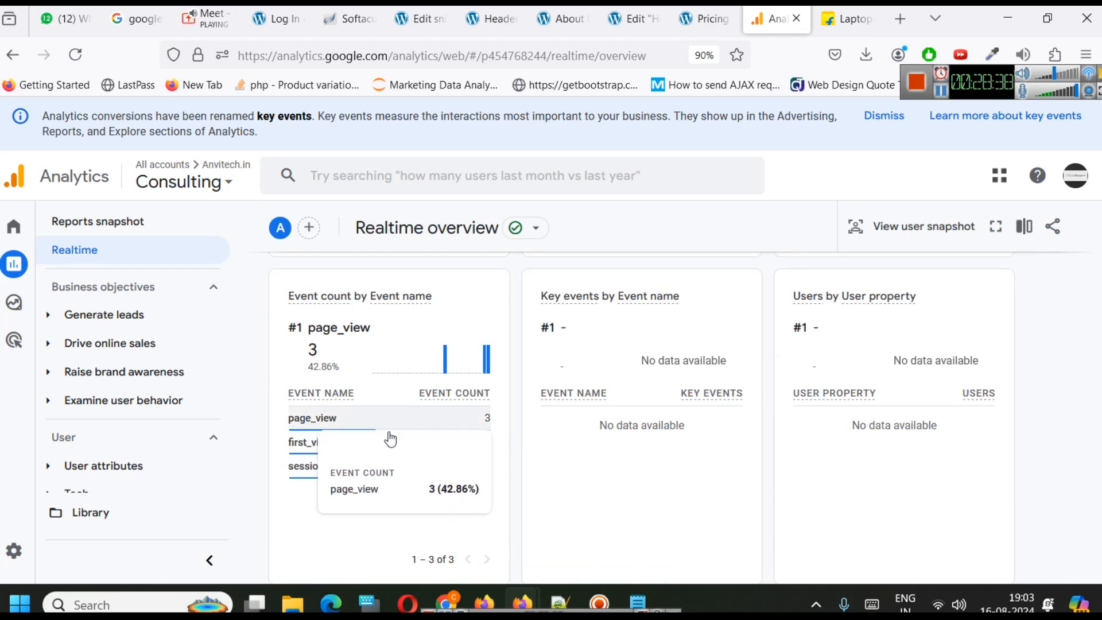
Switch to the Digital Marketing Class notes in Notepad and prefix the Google Search Console Indexing line with ">>".
scroll(687, 501, "up", 6)
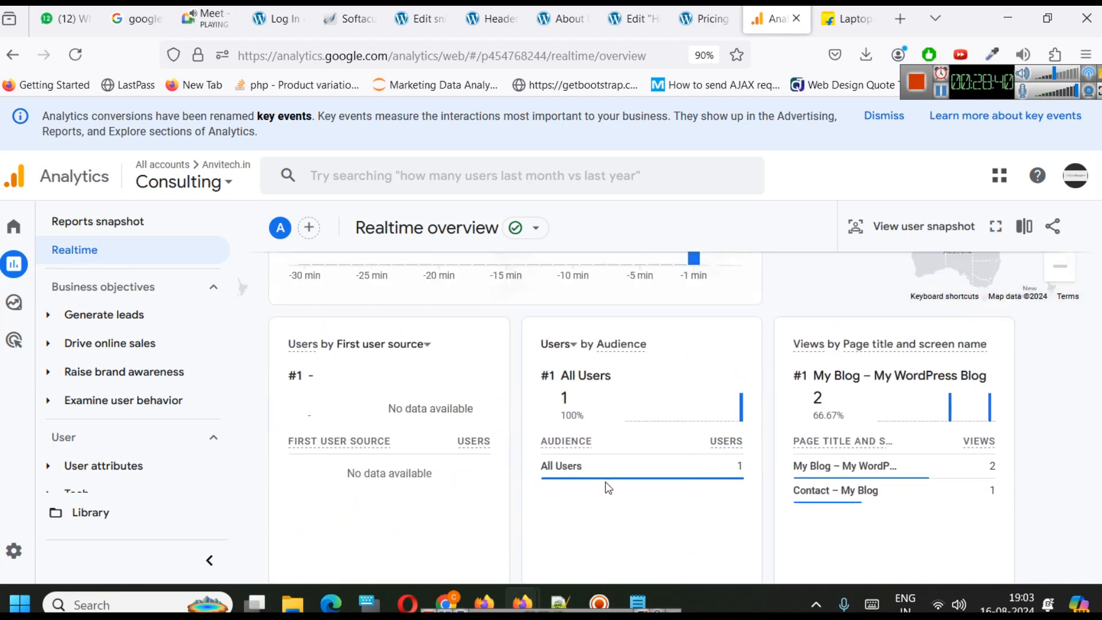
scroll(614, 459, "up", 4)
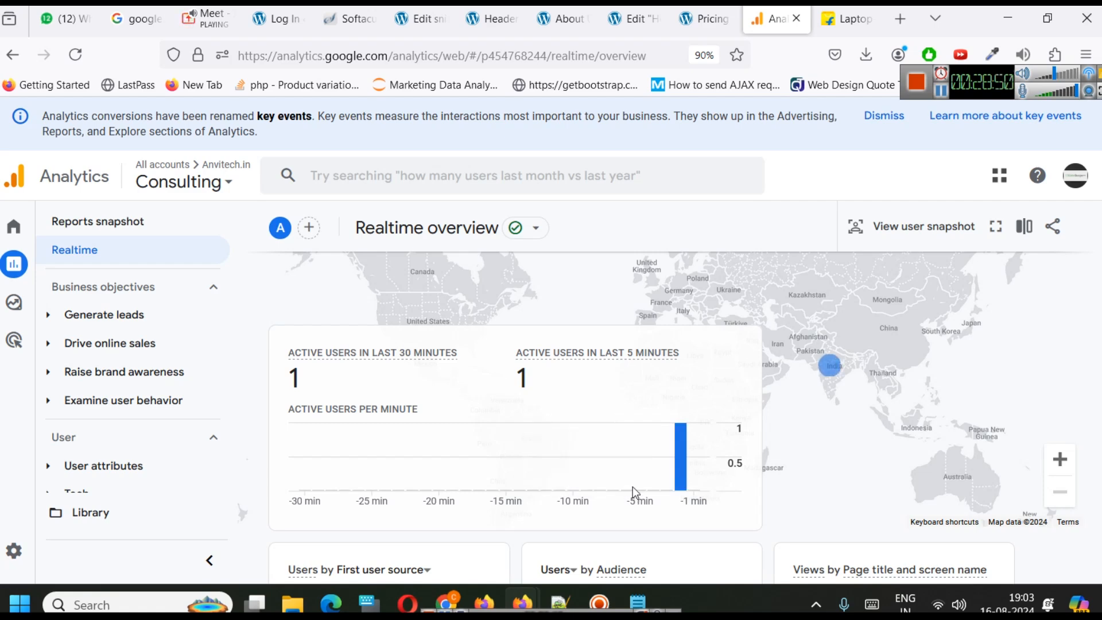
left_click(637, 596)
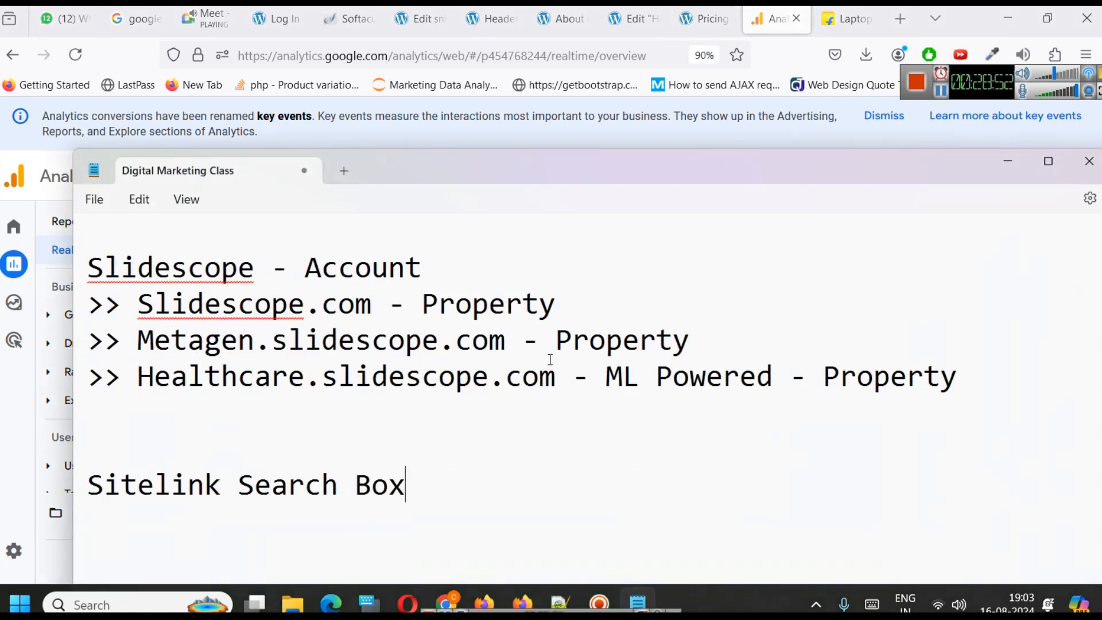
scroll(550, 357, "up", 3)
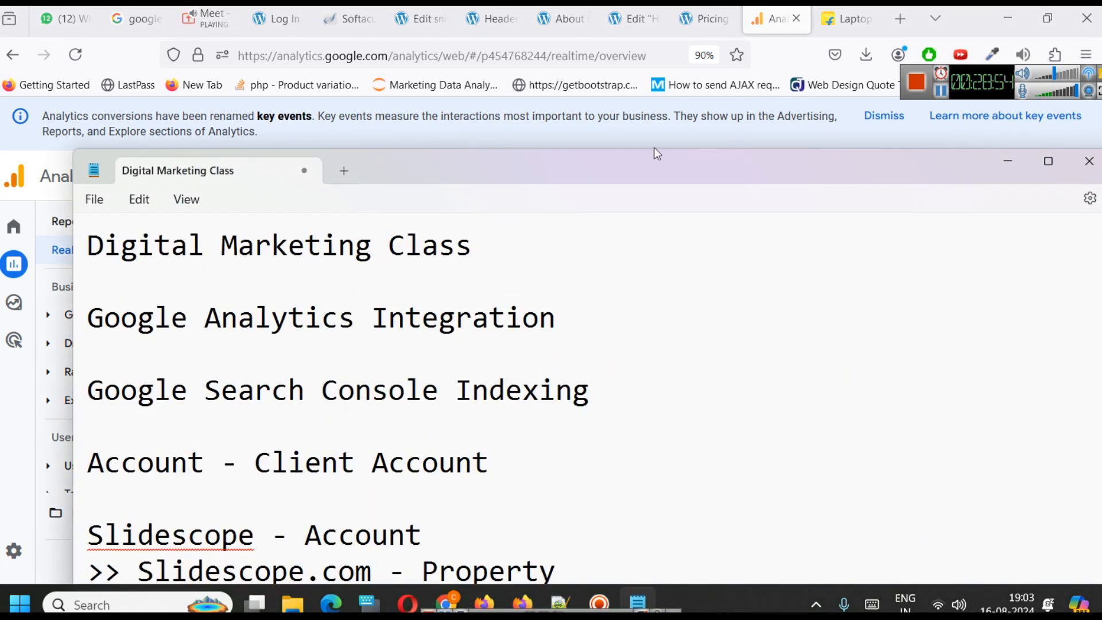
left_click_drag(628, 148, 647, 43)
scroll(642, 229, "down", 1)
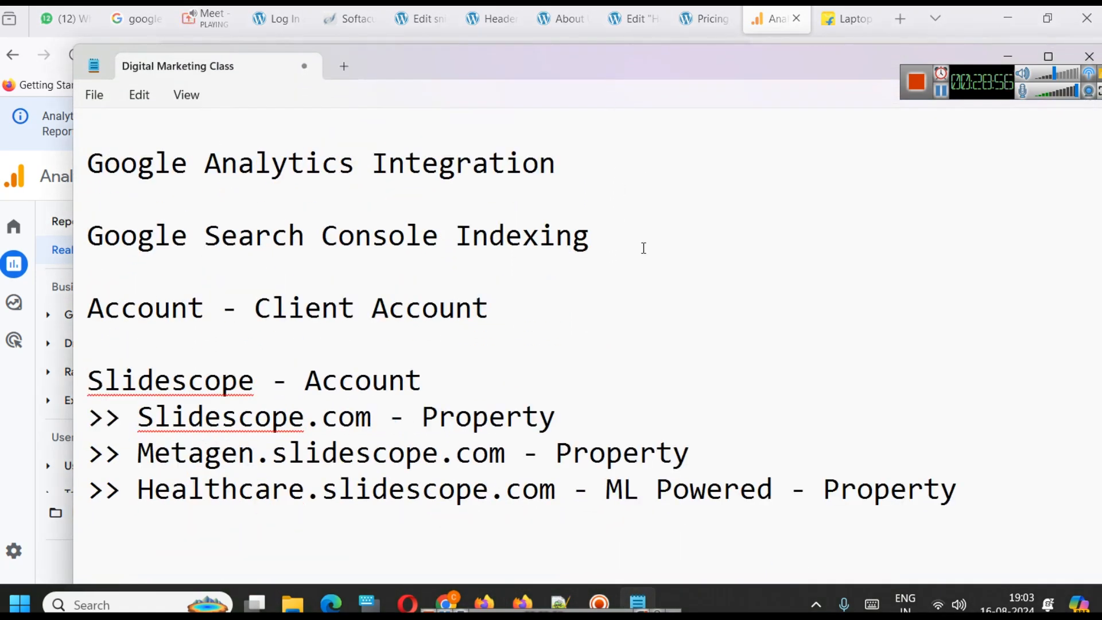
scroll(642, 246, "up", 1)
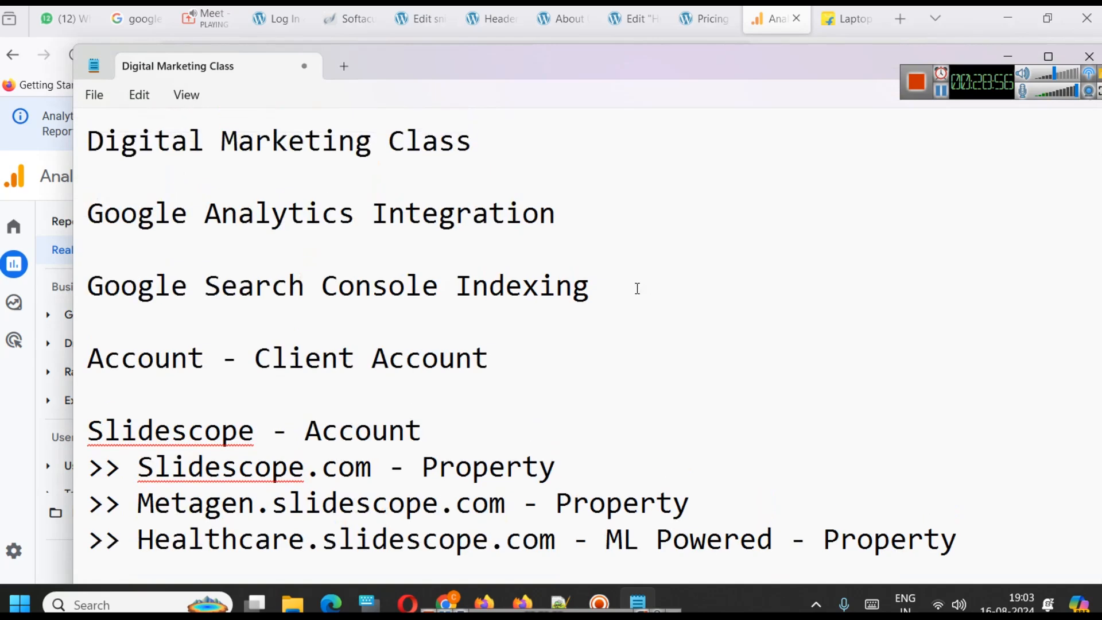
left_click(90, 279)
type(">>")
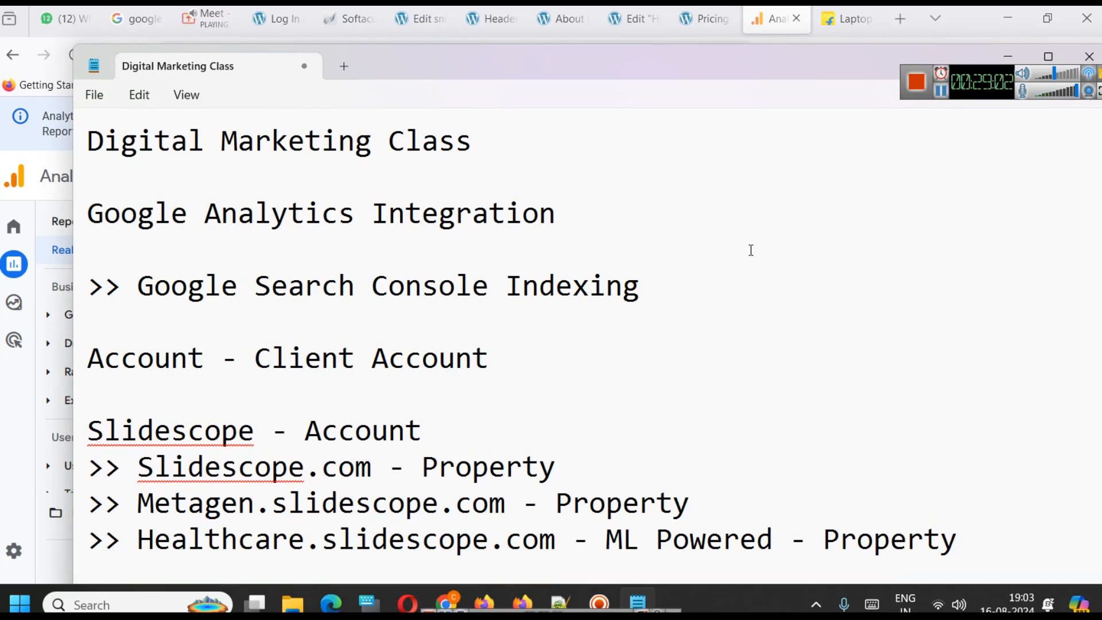
Return to WPCode in Firefox, review the Code Snippets list and the Google tag in the Global Header and Footer page.
left_click(491, 18)
scroll(460, 304, "down", 3)
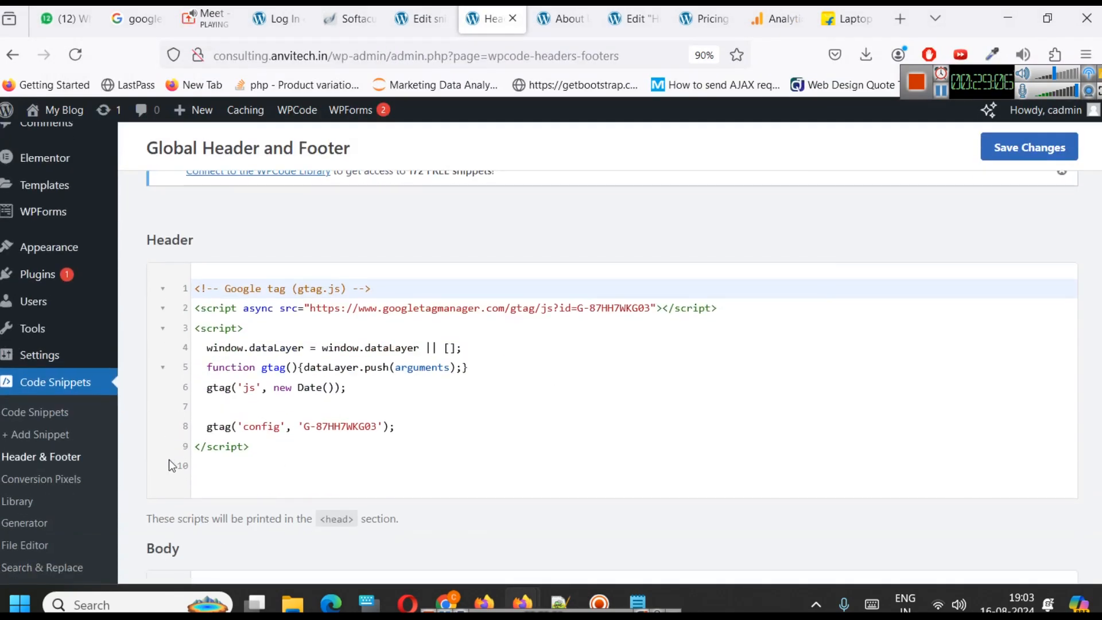
left_click(55, 412)
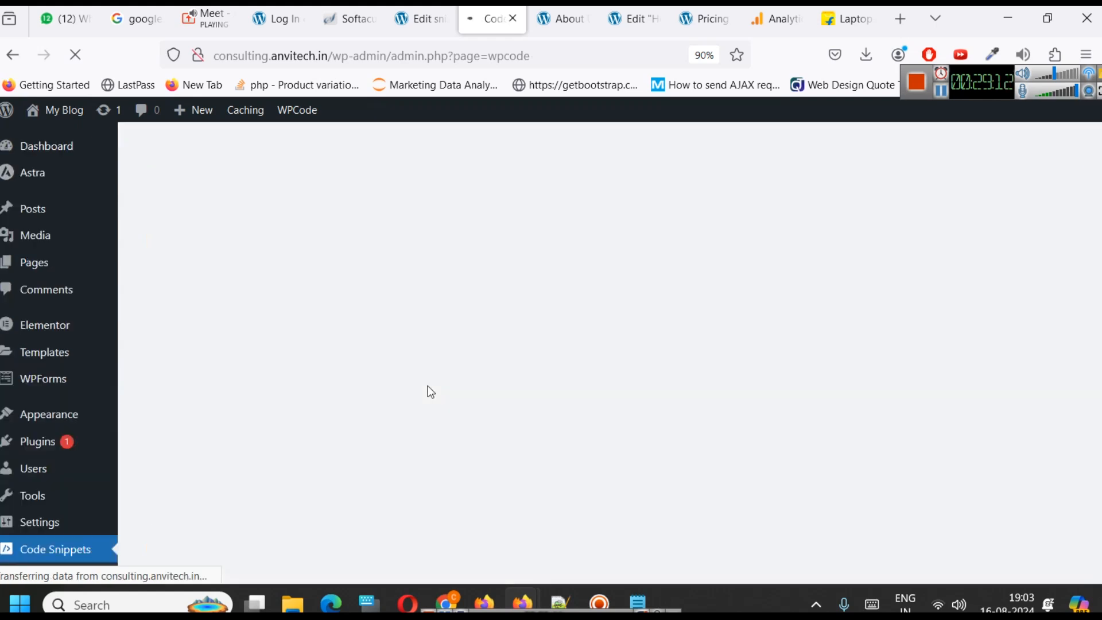
scroll(471, 364, "down", 3)
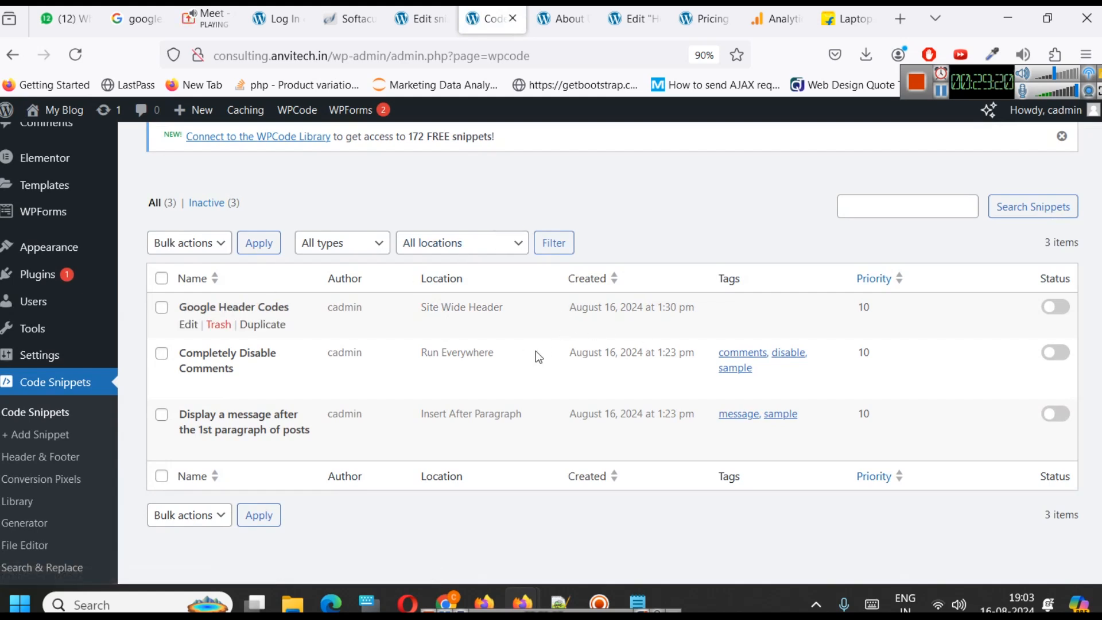
left_click(60, 465)
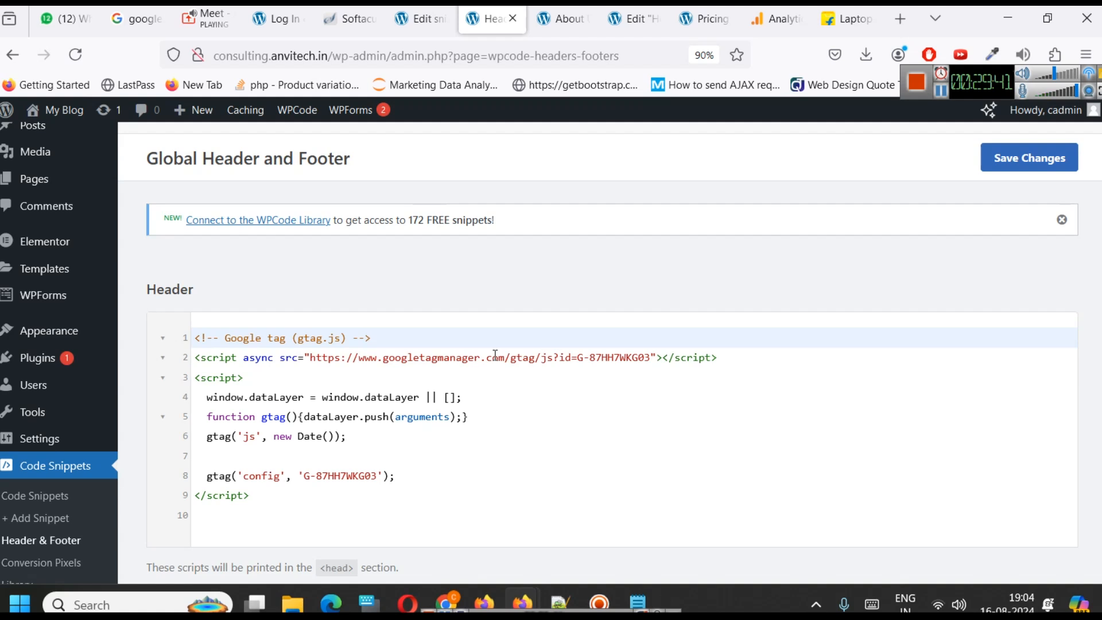
scroll(494, 354, "down", 3)
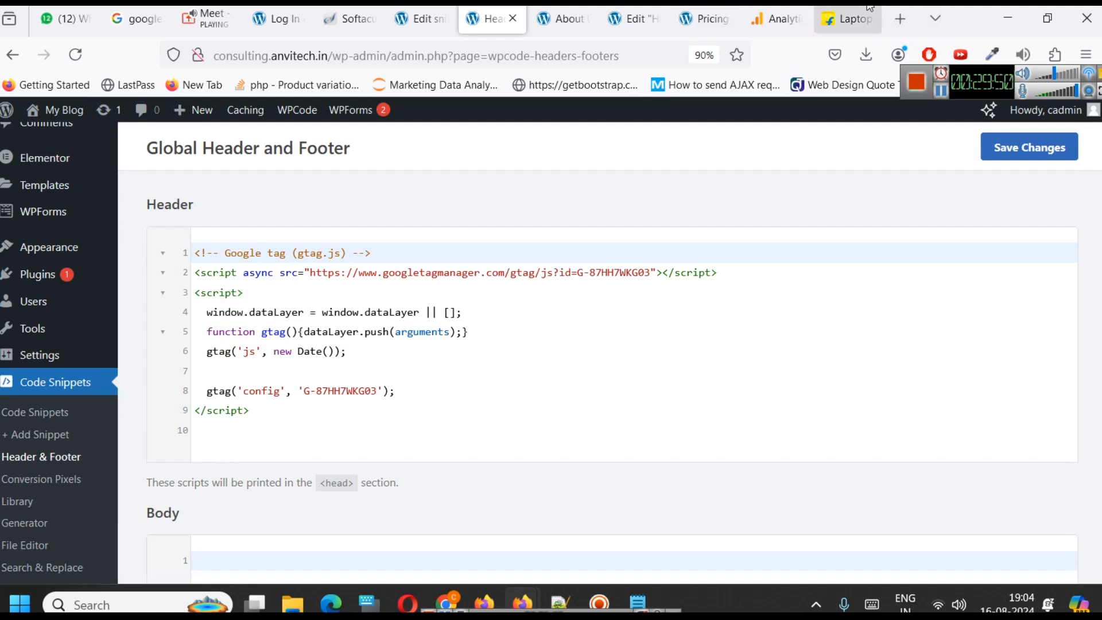
Check the Realtime overview again and go back to the Edit Snippet page containing the Google tag code.
left_click(774, 18)
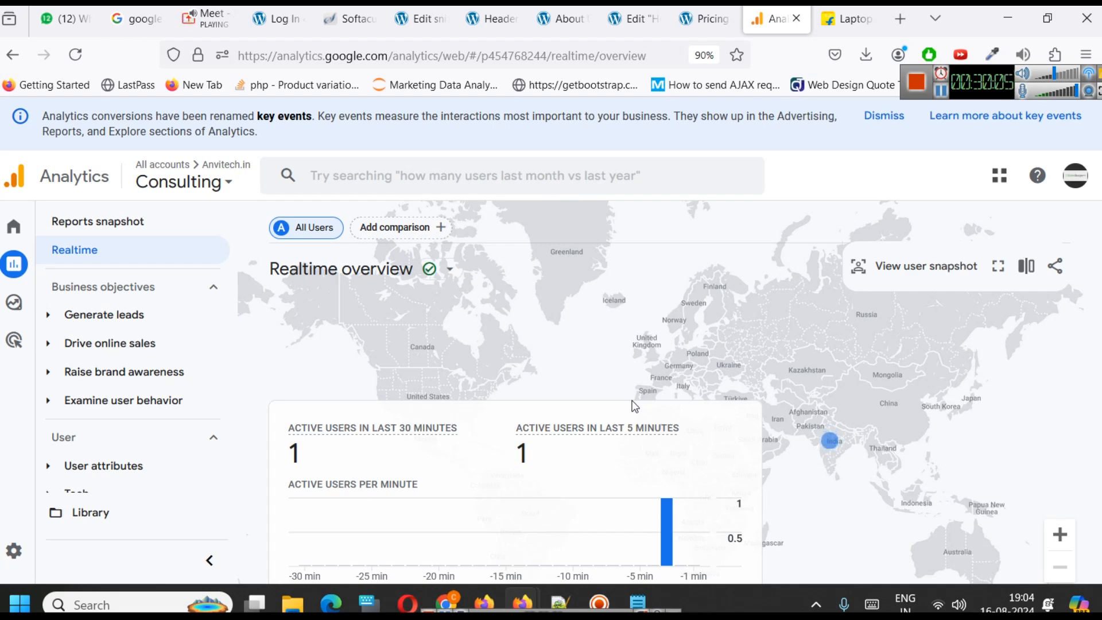
left_click(631, 17)
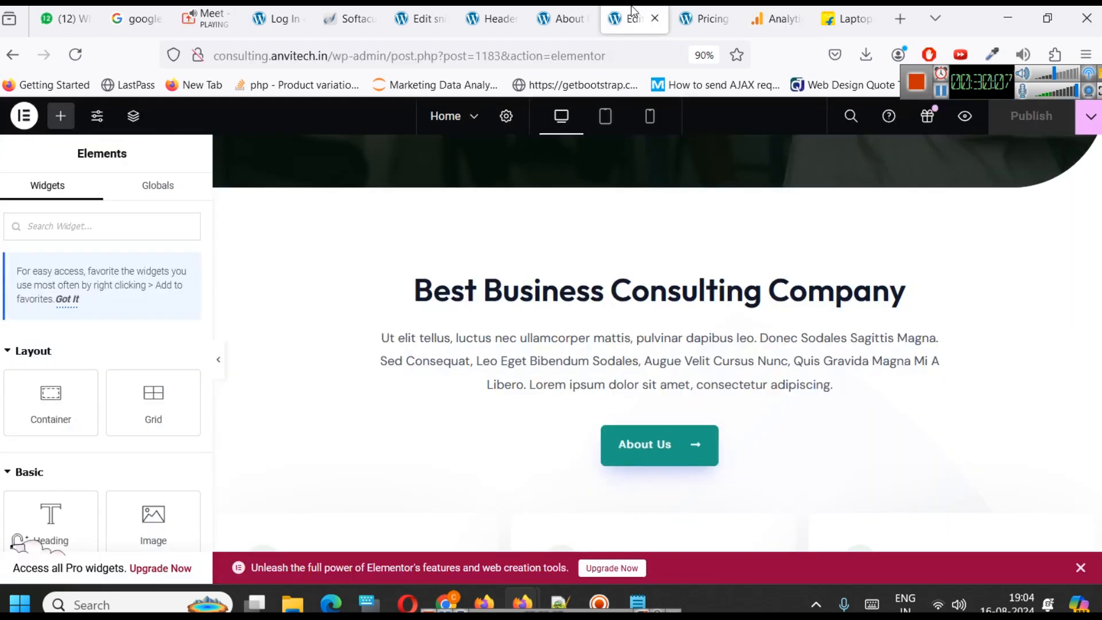
left_click(562, 8)
left_click(421, 19)
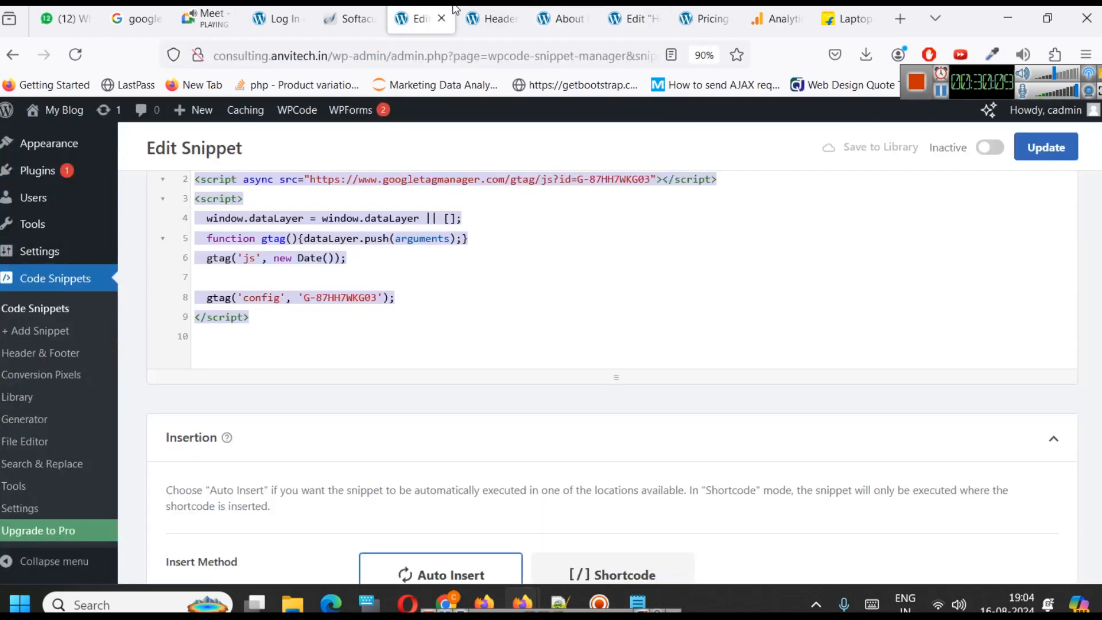